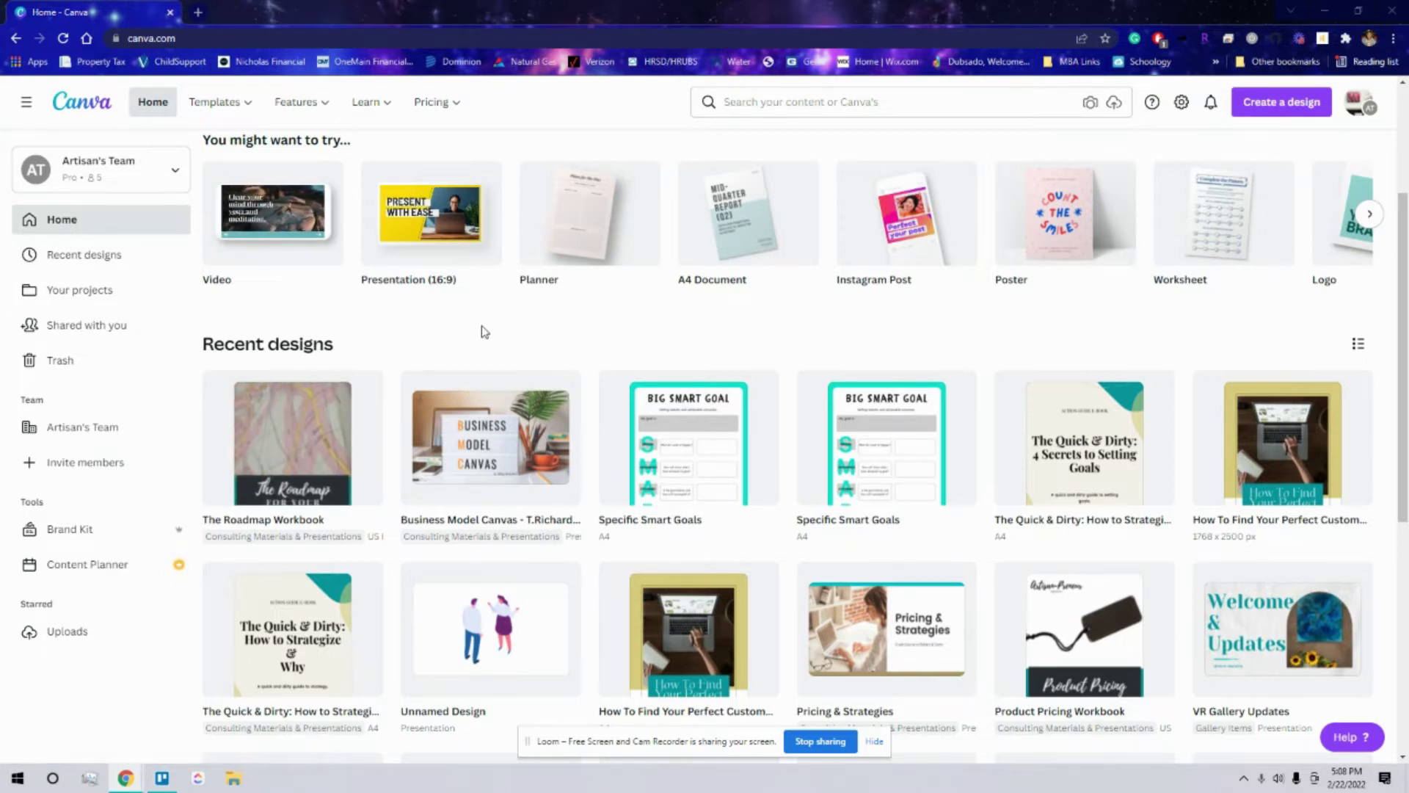
Open the Product Pricing Workbook from Recent designs and review it down to page 19, Competitor Pricing Analysis
{"action": "left_click", "coordinate": [1086, 613]}
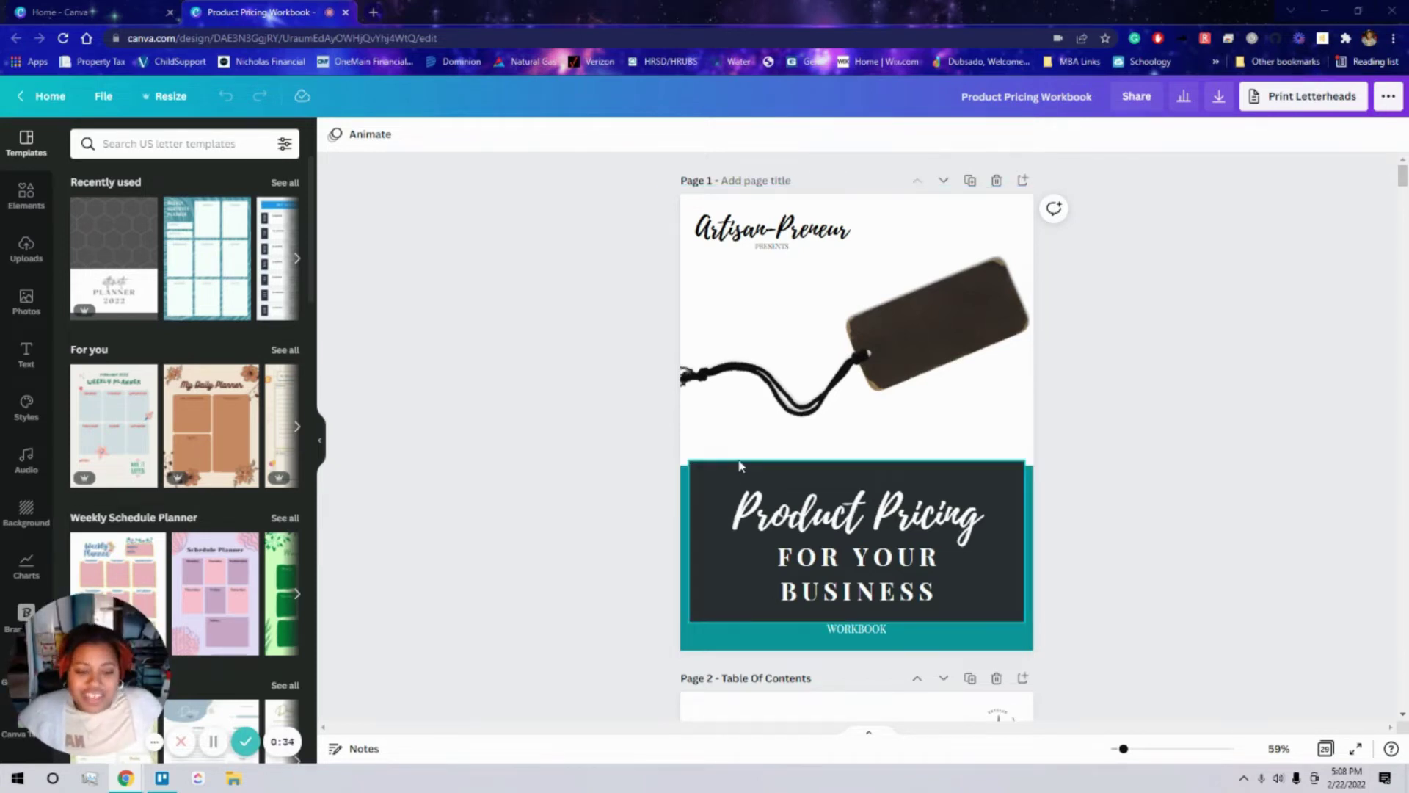
{"action": "scroll", "coordinate": [645, 404], "scroll_direction": "down", "scroll_amount": 3}
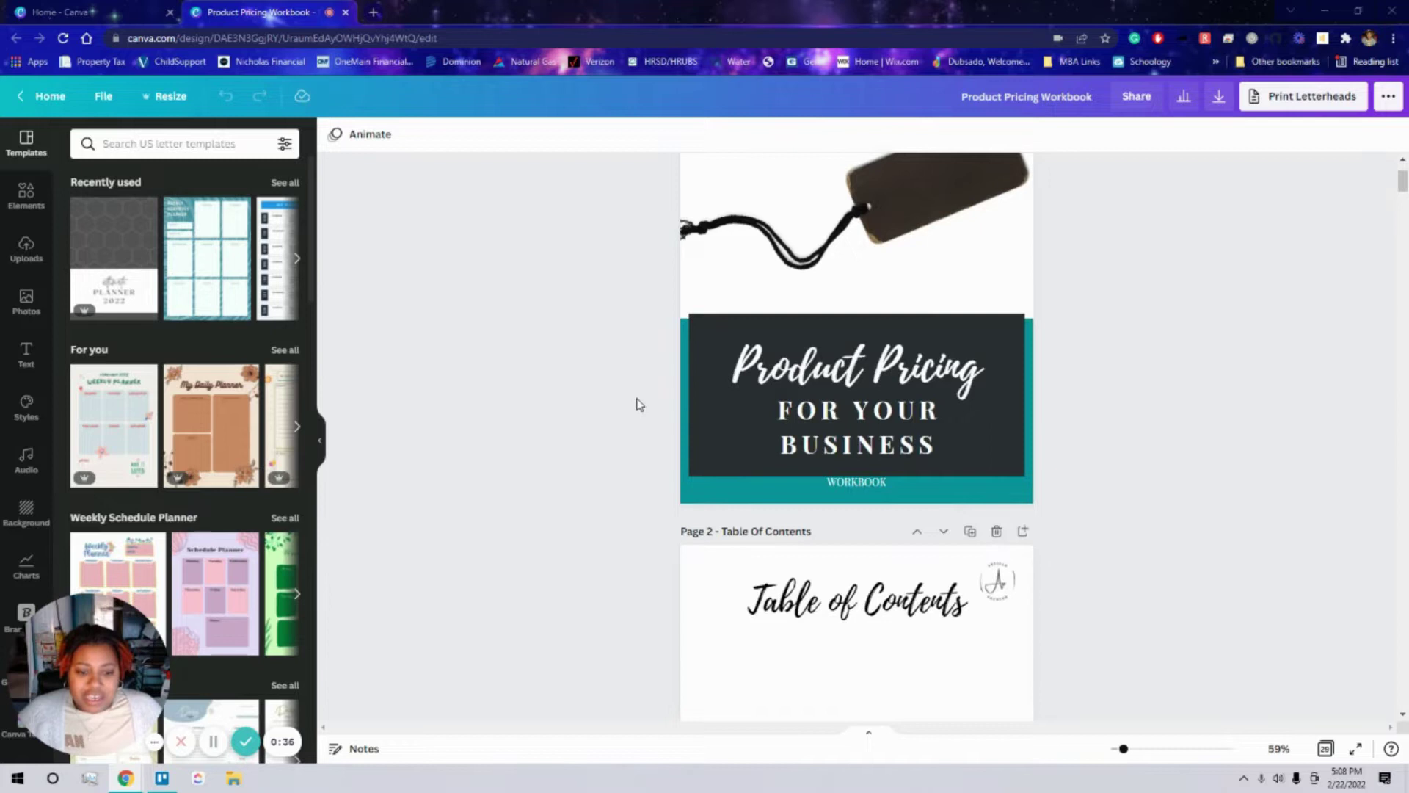
{"action": "scroll", "coordinate": [637, 404], "scroll_direction": "up", "scroll_amount": 3}
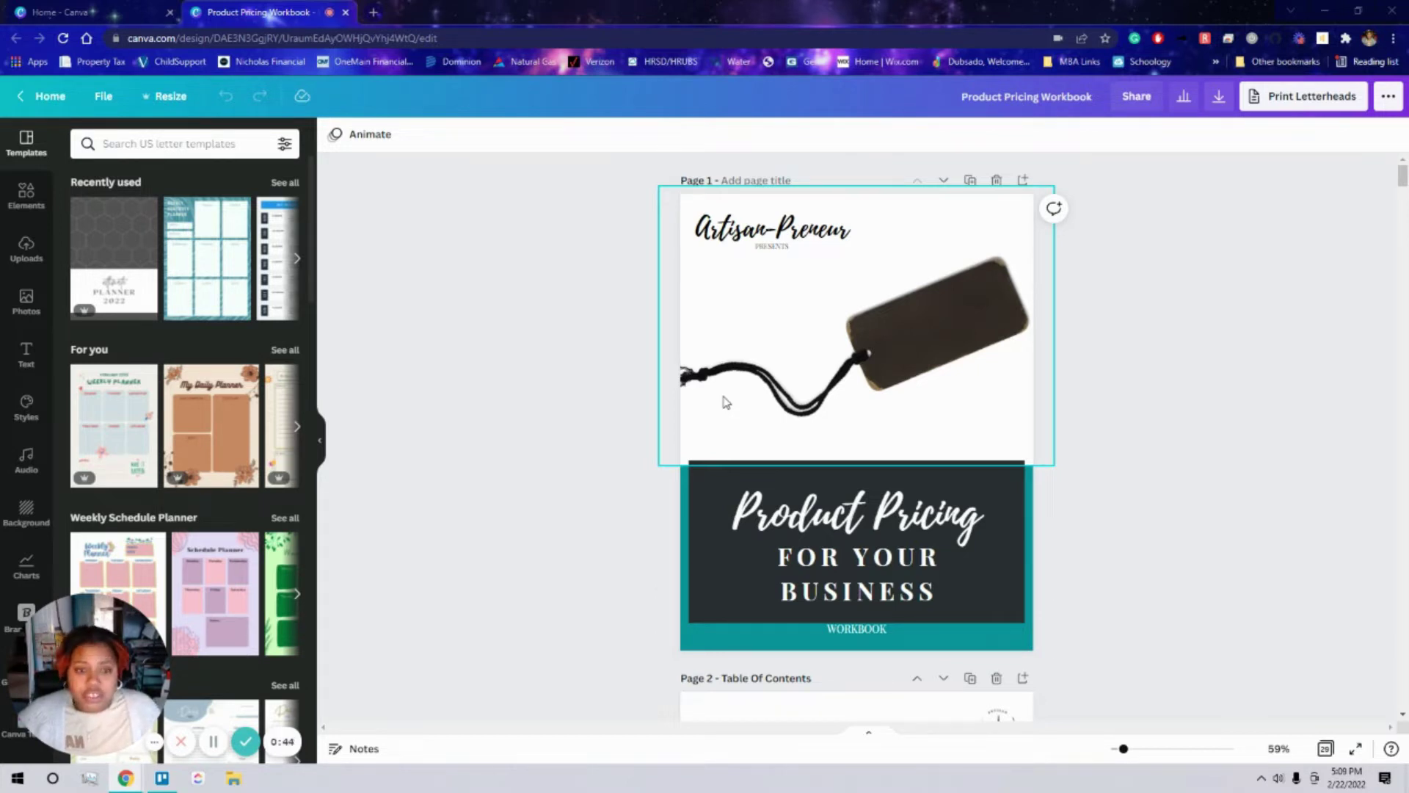
{"action": "scroll", "coordinate": [613, 437], "scroll_direction": "down", "scroll_amount": 3}
{"action": "scroll", "coordinate": [613, 437], "scroll_direction": "up", "scroll_amount": 3}
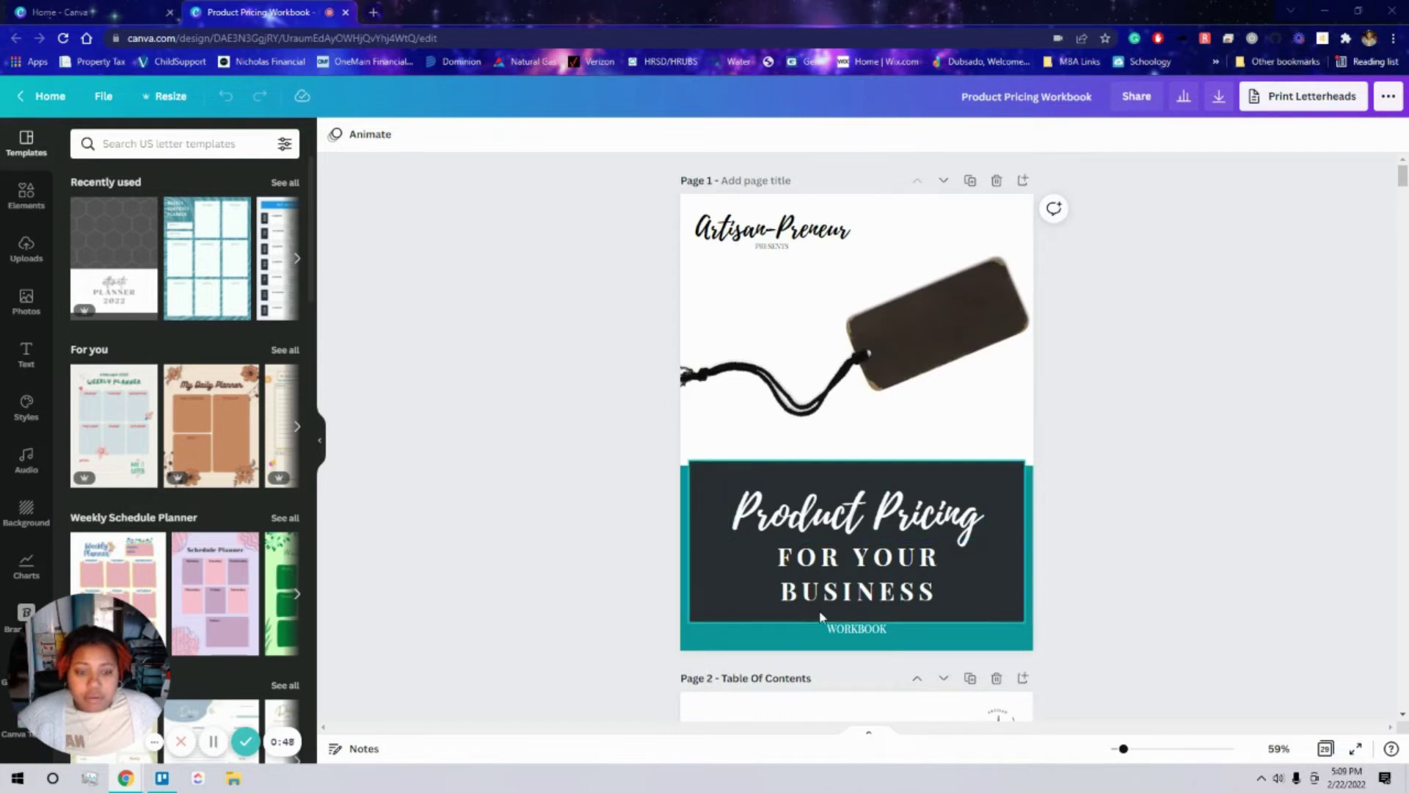
{"action": "scroll", "coordinate": [576, 595], "scroll_direction": "down", "scroll_amount": 5}
{"action": "scroll", "coordinate": [595, 583], "scroll_direction": "up", "scroll_amount": 1}
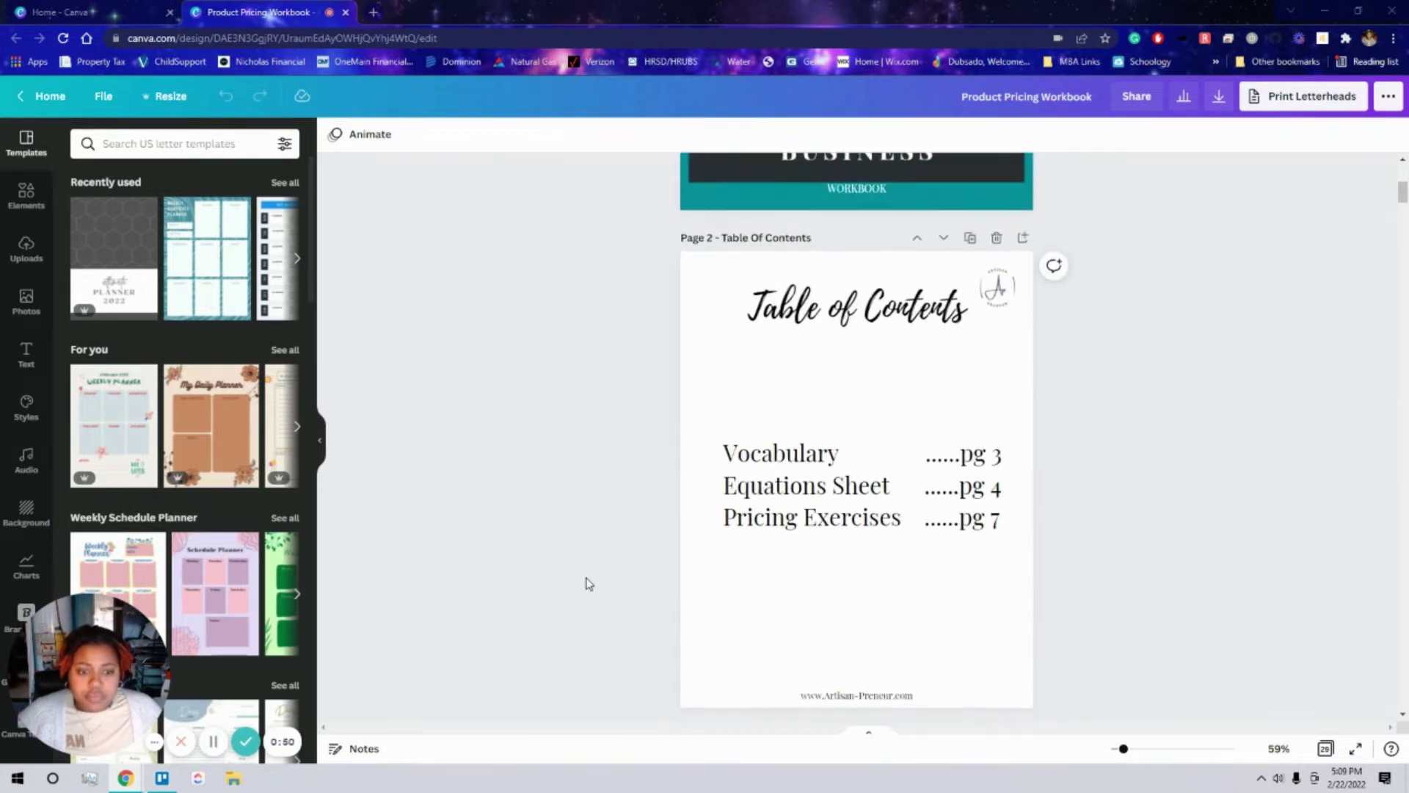
{"action": "scroll", "coordinate": [1013, 484], "scroll_direction": "down", "scroll_amount": 4}
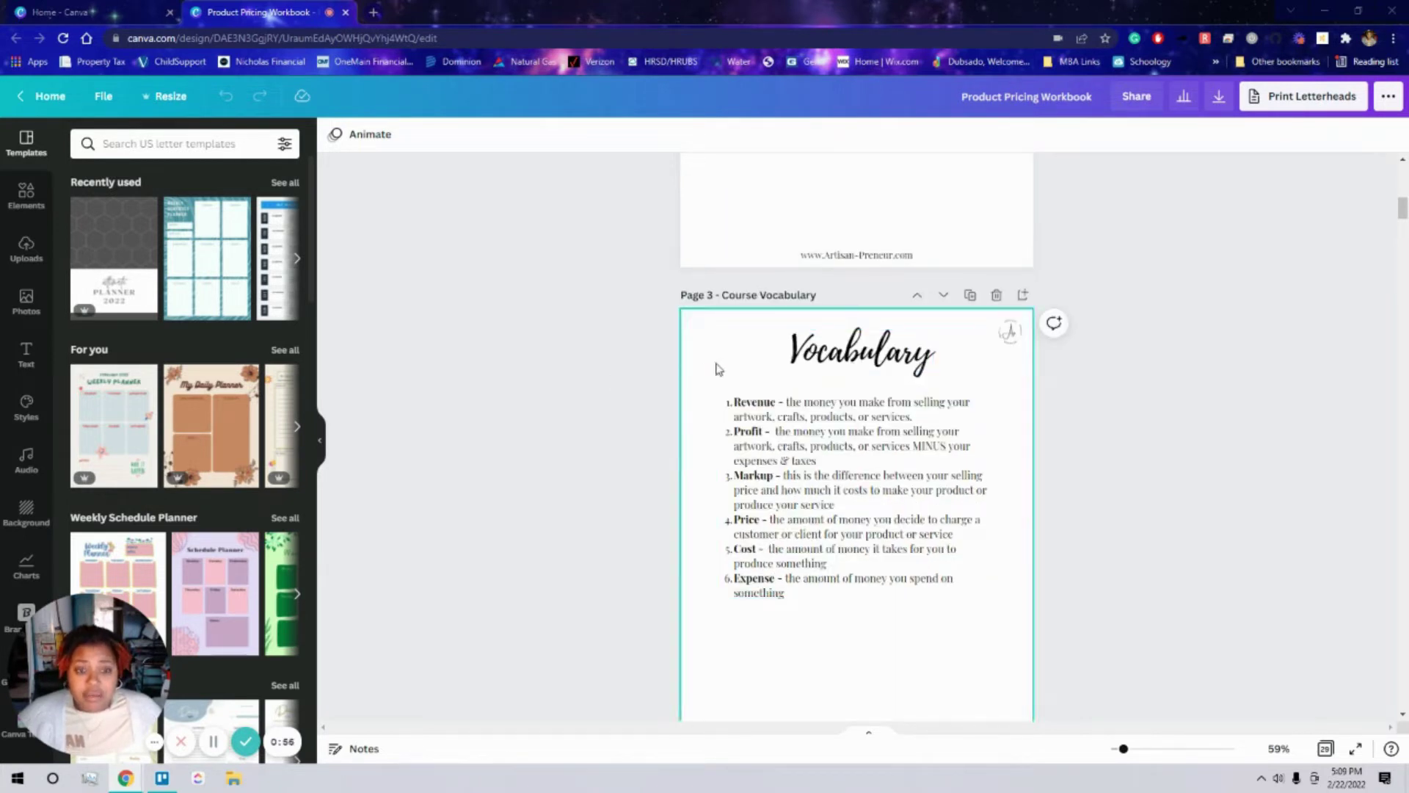
{"action": "scroll", "coordinate": [701, 374], "scroll_direction": "down", "scroll_amount": 8}
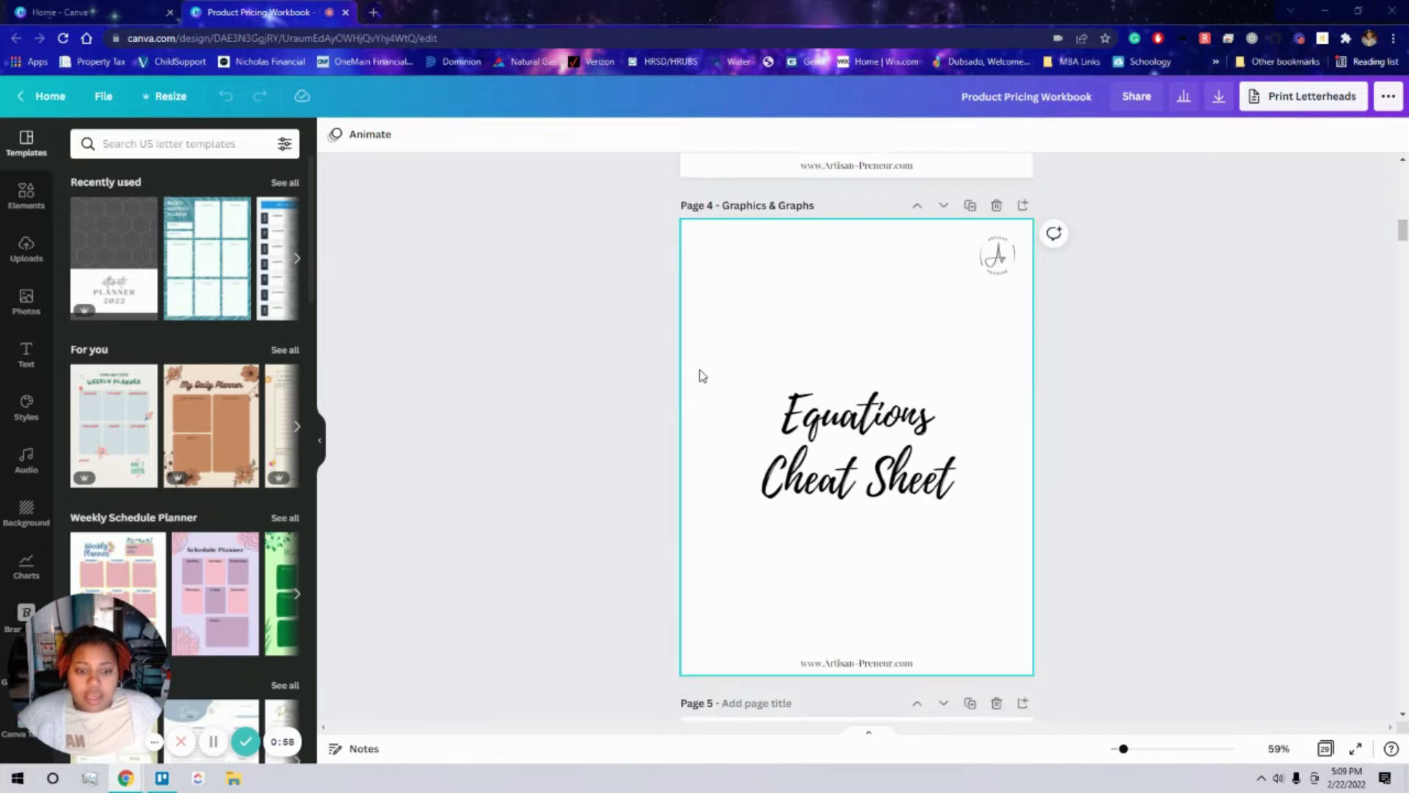
{"action": "scroll", "coordinate": [902, 382], "scroll_direction": "down", "scroll_amount": 6}
{"action": "scroll", "coordinate": [904, 375], "scroll_direction": "up", "scroll_amount": 6}
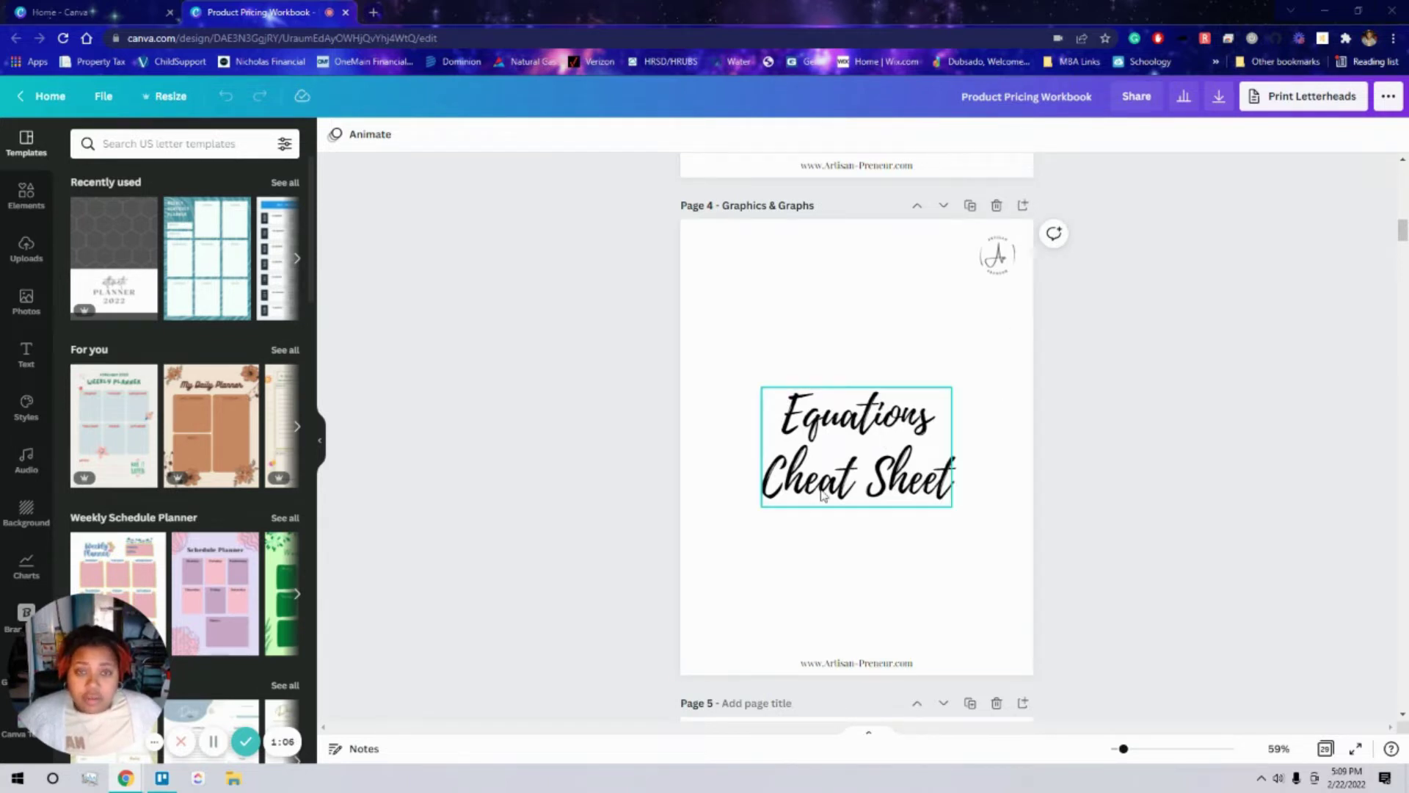
{"action": "scroll", "coordinate": [975, 499], "scroll_direction": "down", "scroll_amount": 5}
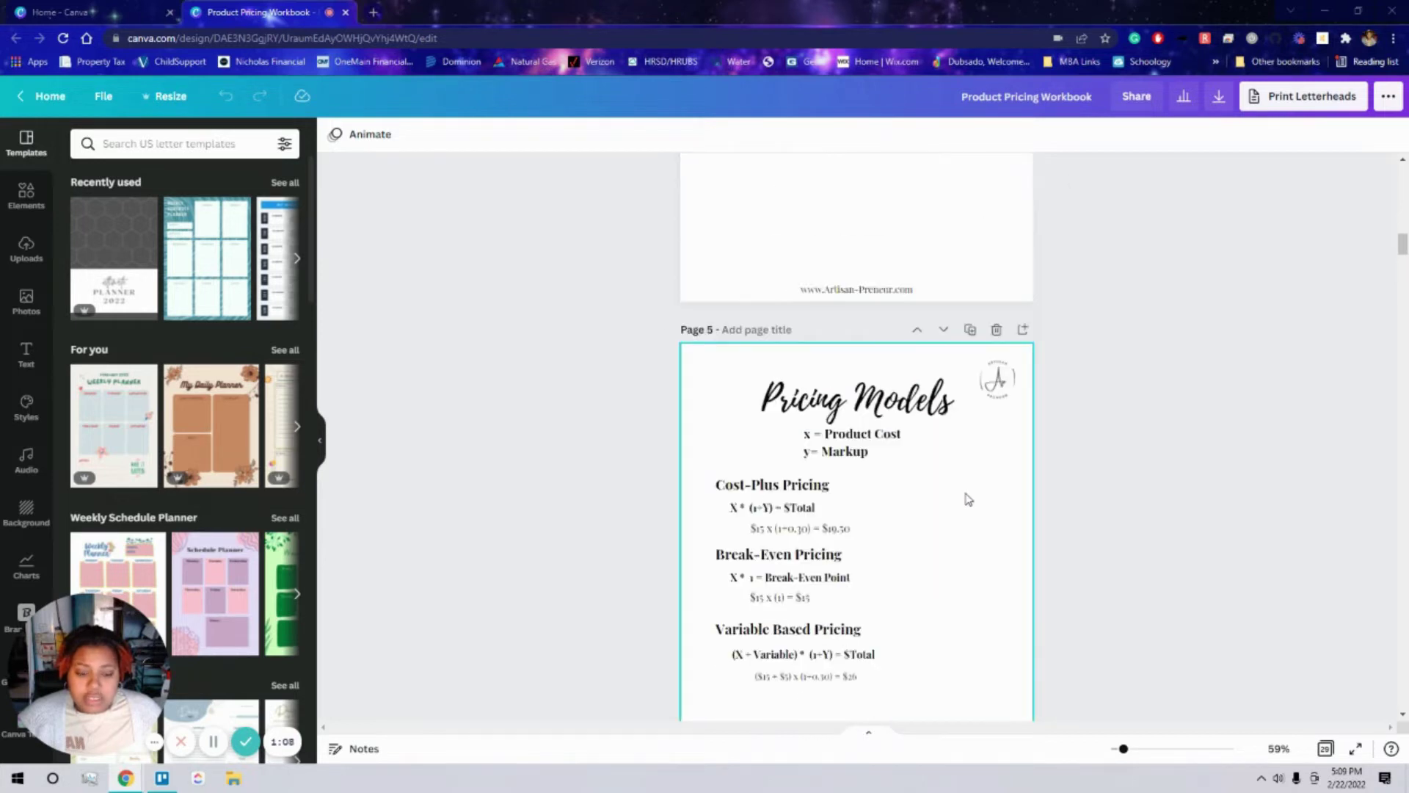
{"action": "scroll", "coordinate": [1024, 368], "scroll_direction": "up", "scroll_amount": 1}
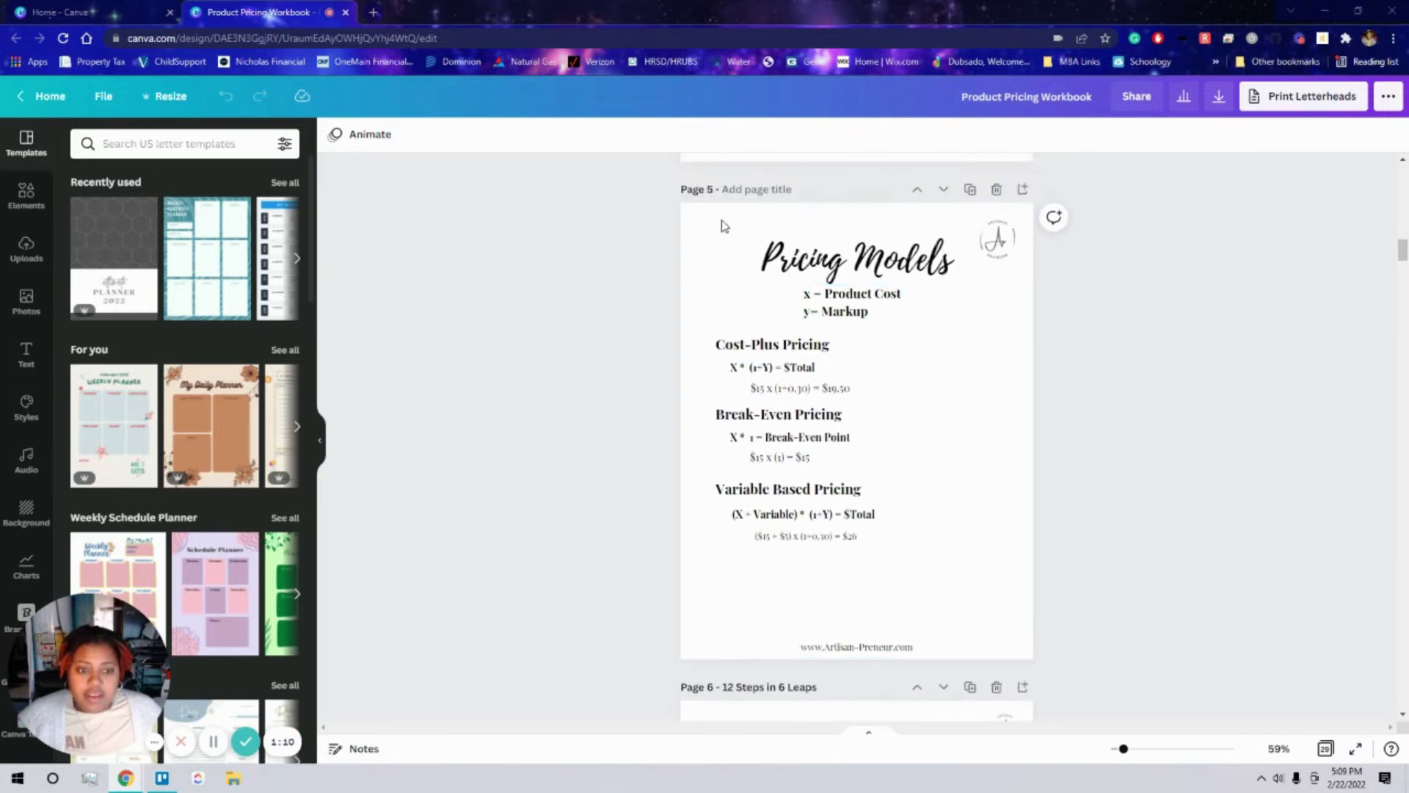
{"action": "scroll", "coordinate": [984, 535], "scroll_direction": "down", "scroll_amount": 7}
{"action": "scroll", "coordinate": [938, 525], "scroll_direction": "up", "scroll_amount": 2}
{"action": "scroll", "coordinate": [940, 525], "scroll_direction": "down", "scroll_amount": 4}
{"action": "scroll", "coordinate": [952, 484], "scroll_direction": "up", "scroll_amount": 4}
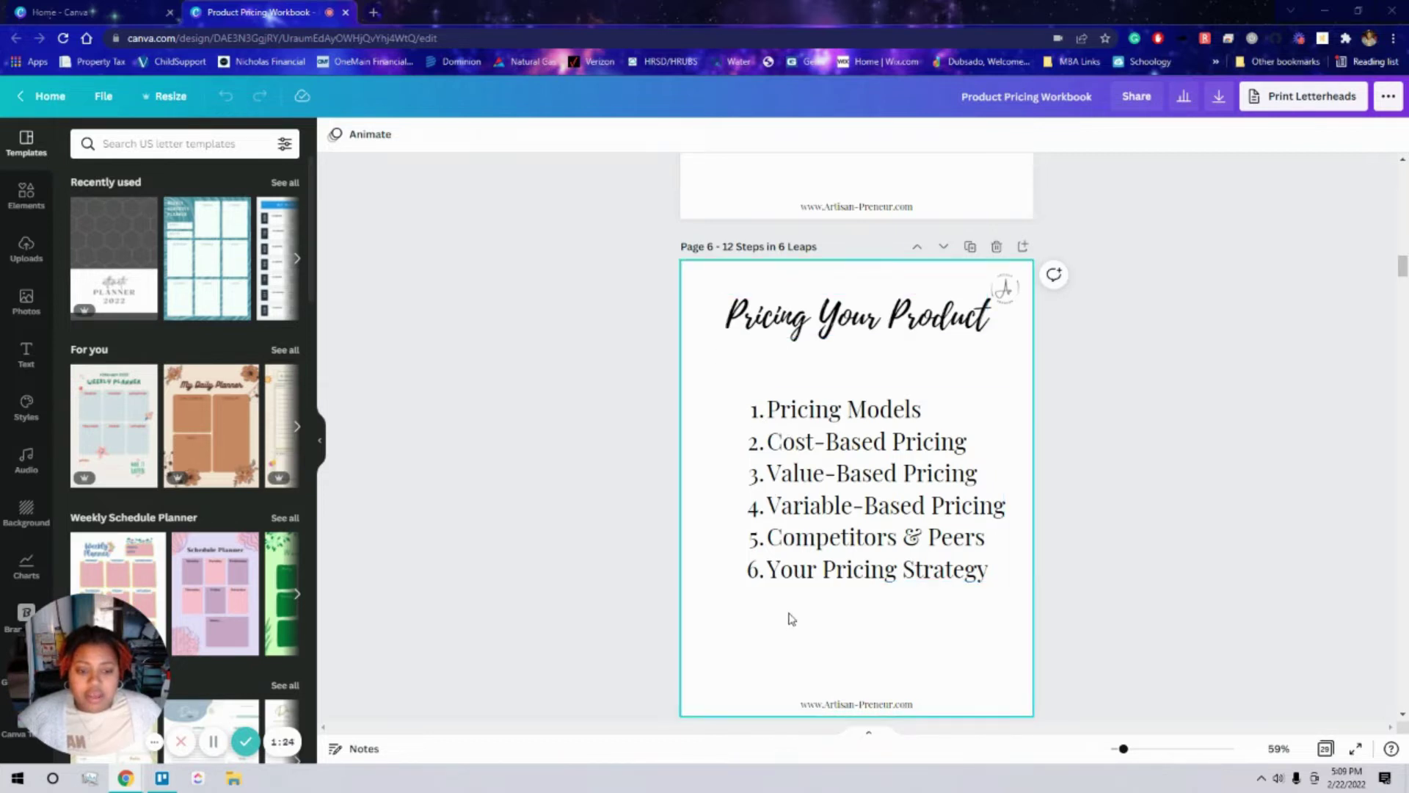
{"action": "scroll", "coordinate": [779, 580], "scroll_direction": "down", "scroll_amount": 1}
{"action": "scroll", "coordinate": [774, 547], "scroll_direction": "up", "scroll_amount": 1}
{"action": "scroll", "coordinate": [778, 513], "scroll_direction": "down", "scroll_amount": 7}
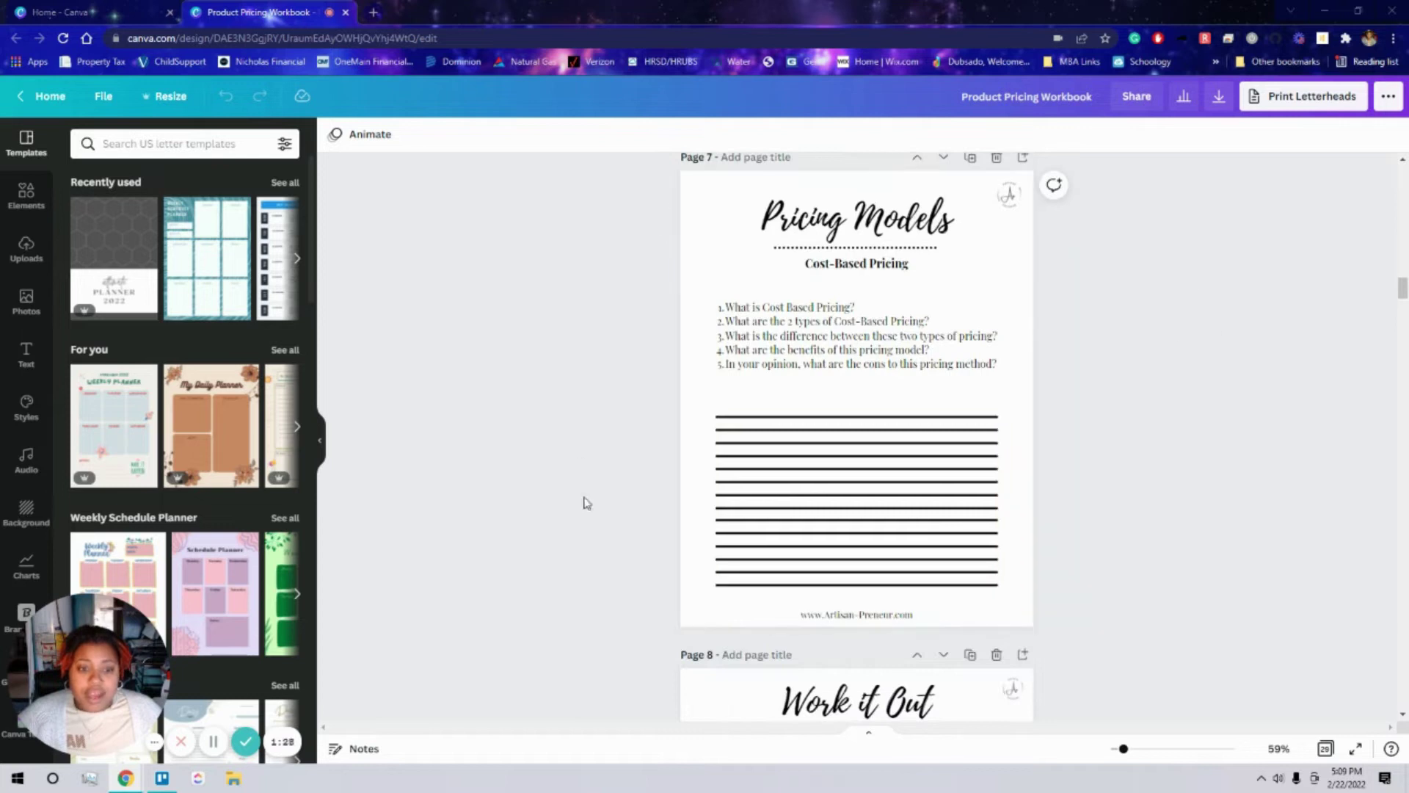
{"action": "scroll", "coordinate": [1039, 643], "scroll_direction": "down", "scroll_amount": 5}
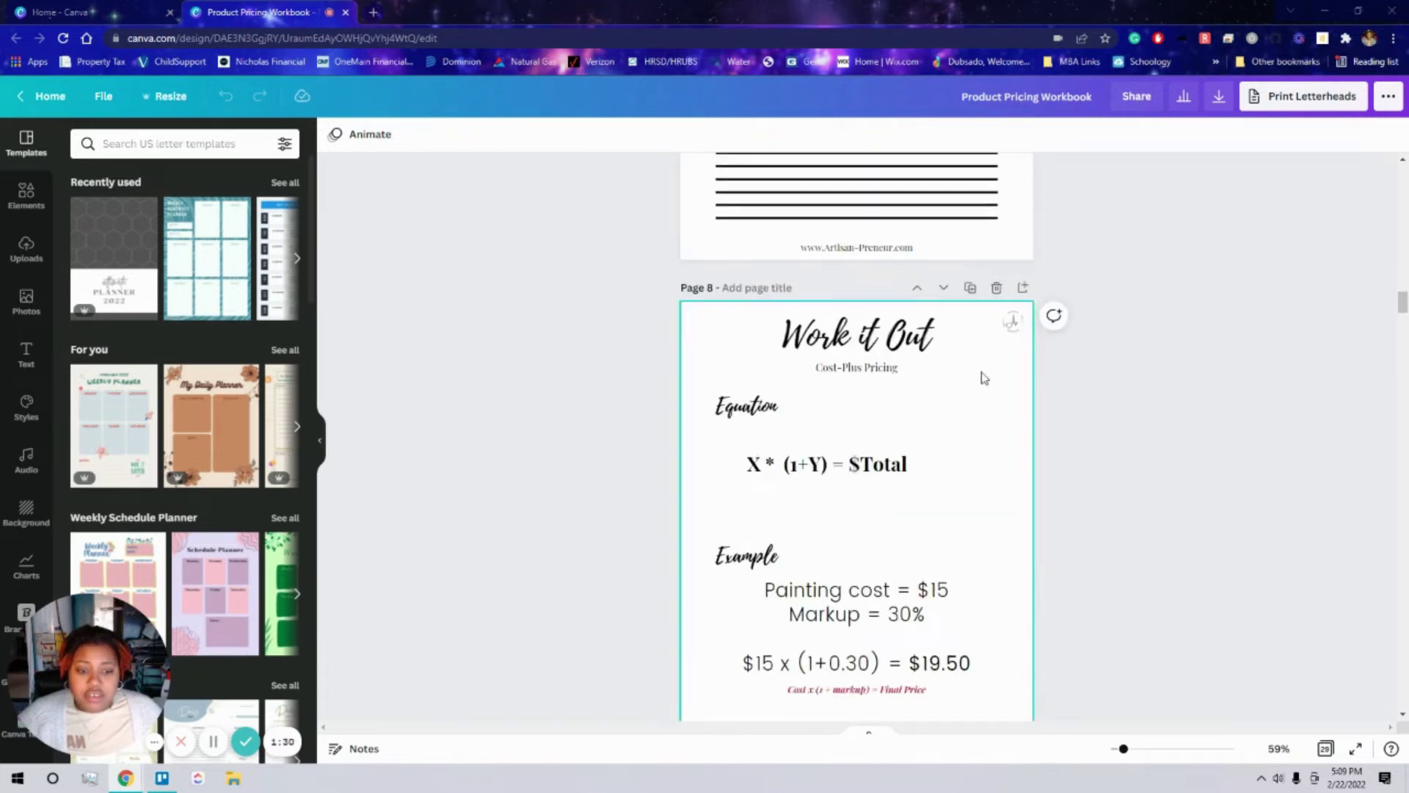
{"action": "scroll", "coordinate": [1025, 378], "scroll_direction": "down", "scroll_amount": 3}
{"action": "scroll", "coordinate": [1093, 551], "scroll_direction": "down", "scroll_amount": 5}
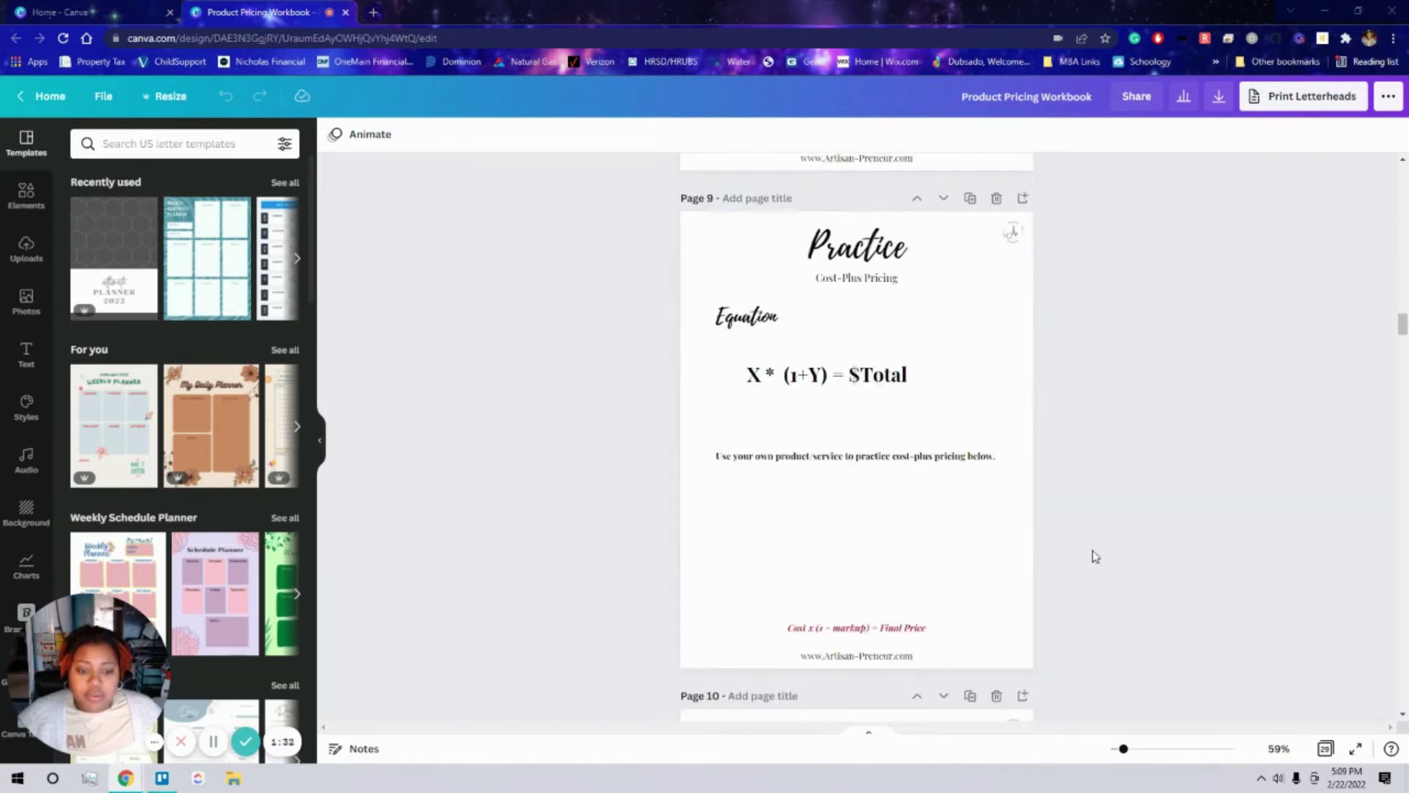
{"action": "scroll", "coordinate": [1120, 528], "scroll_direction": "up", "scroll_amount": 3}
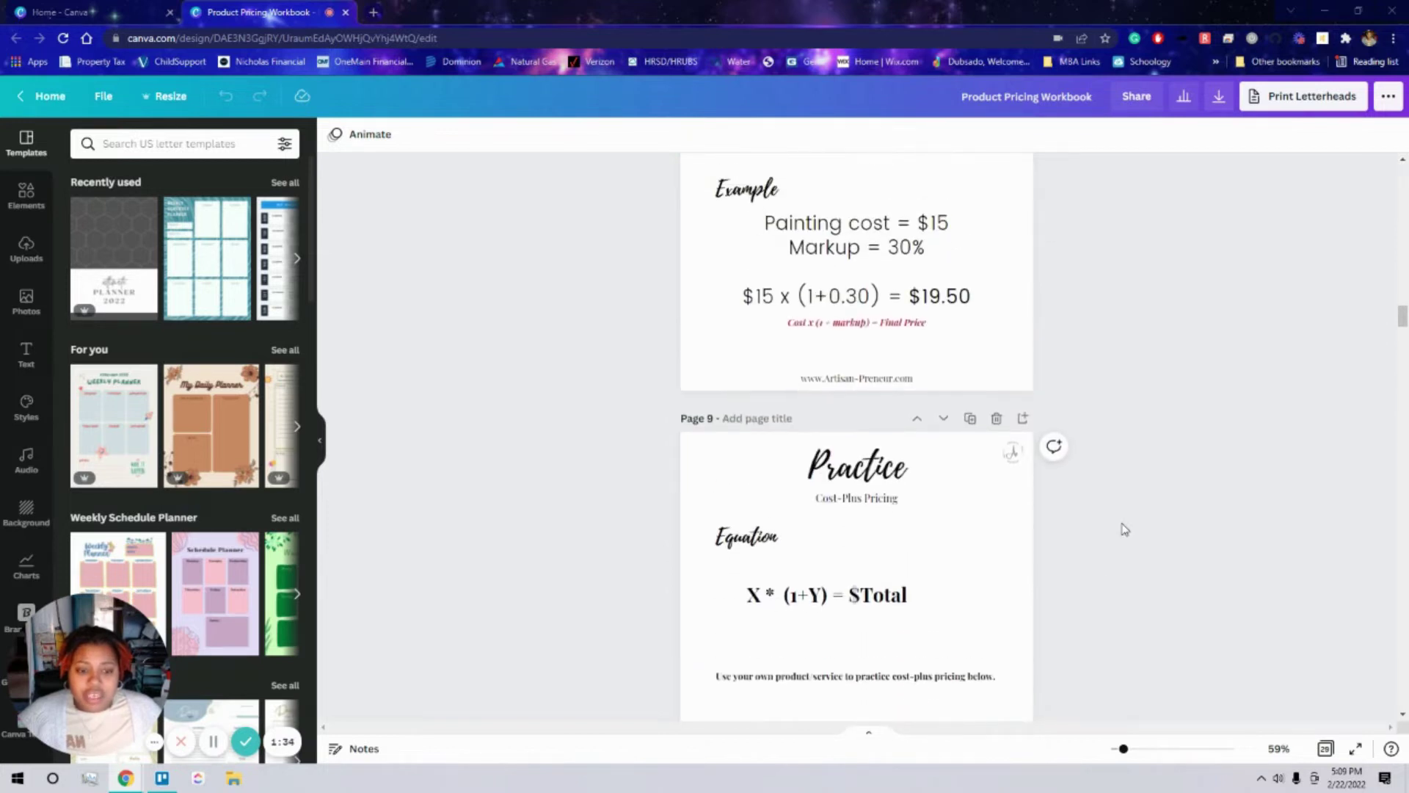
{"action": "scroll", "coordinate": [1069, 340], "scroll_direction": "down", "scroll_amount": 3}
{"action": "scroll", "coordinate": [1005, 693], "scroll_direction": "down", "scroll_amount": 5}
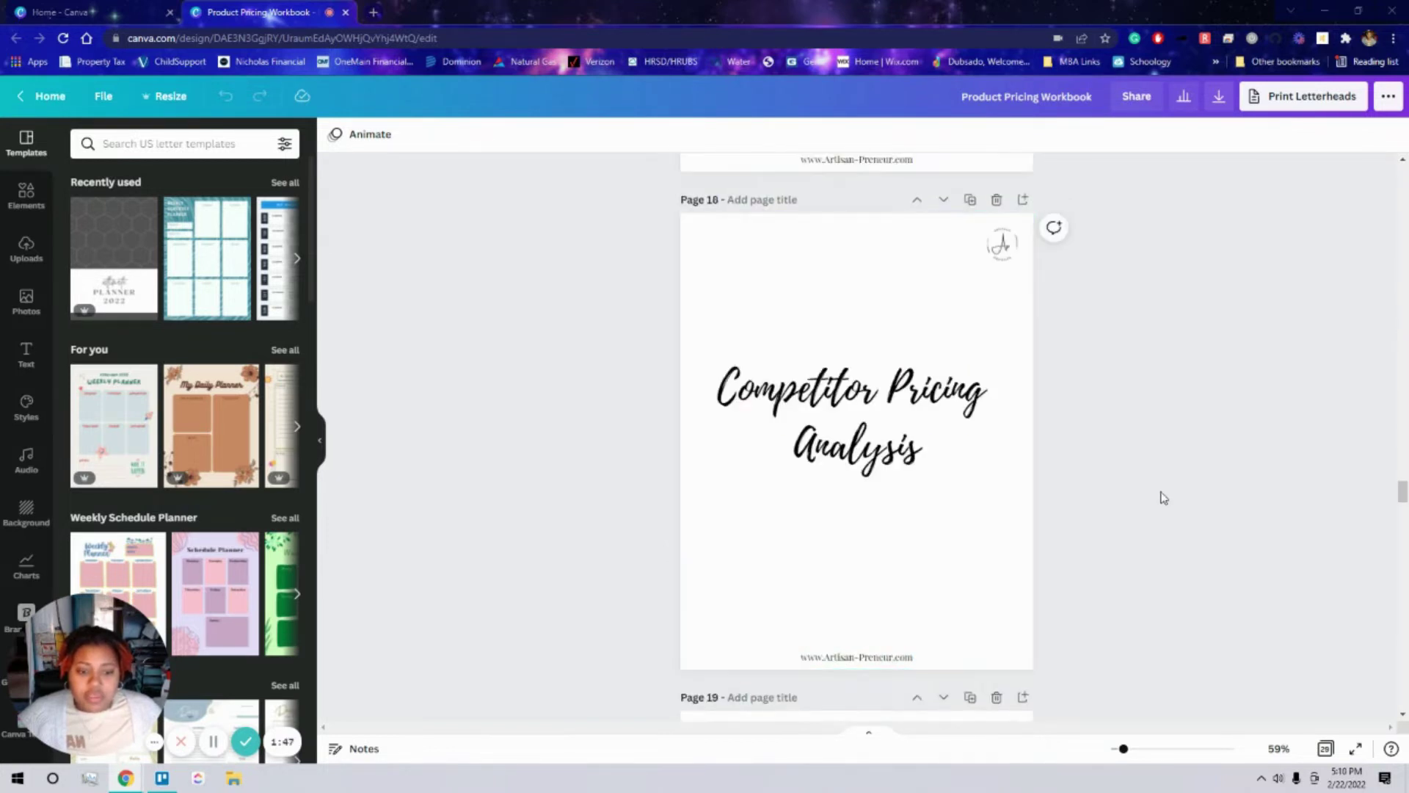
{"action": "scroll", "coordinate": [1160, 494], "scroll_direction": "down", "scroll_amount": 4}
{"action": "scroll", "coordinate": [1037, 528], "scroll_direction": "down", "scroll_amount": 3}
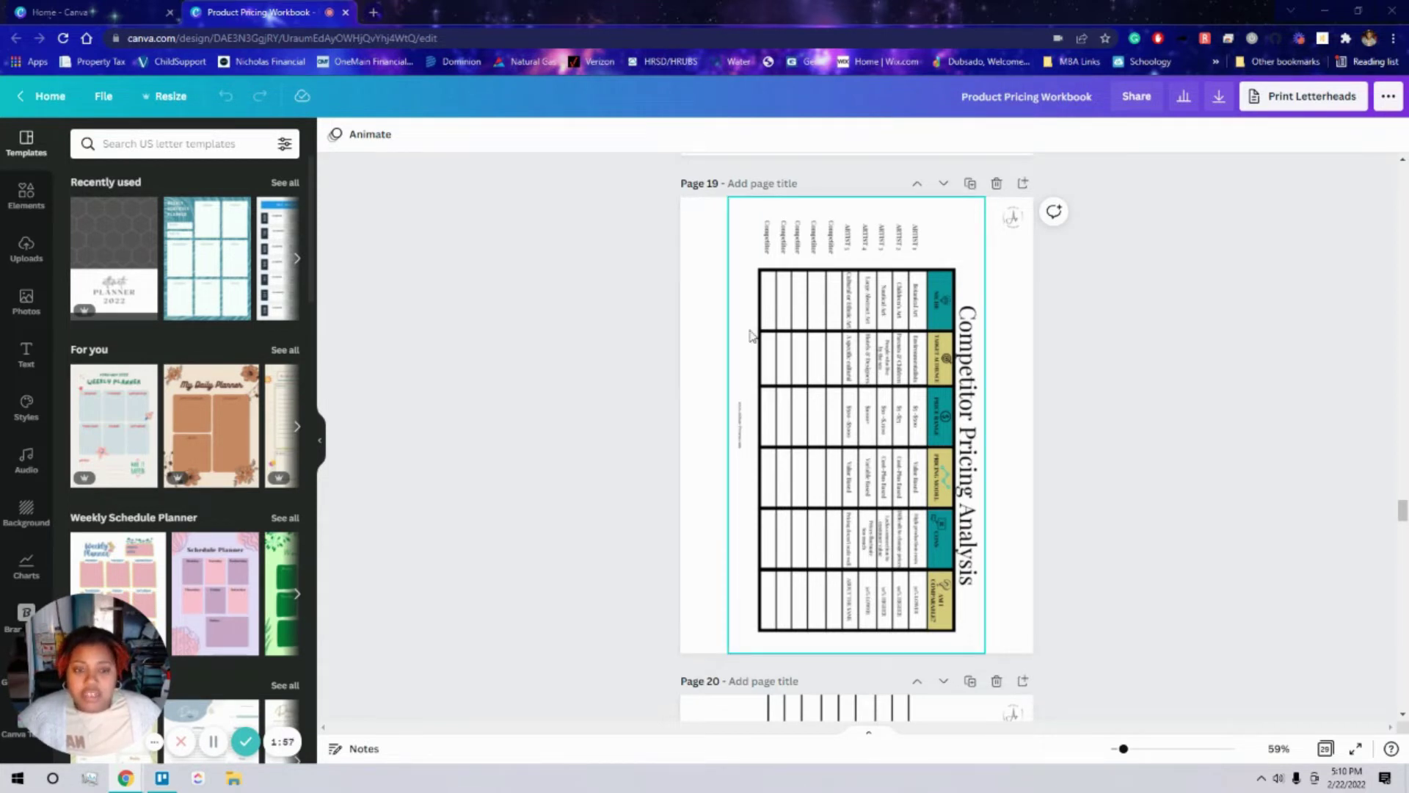
Check the page 19 pricing table, review on to the page 29 contacts page, then return to the cover
{"action": "left_click", "coordinate": [849, 385]}
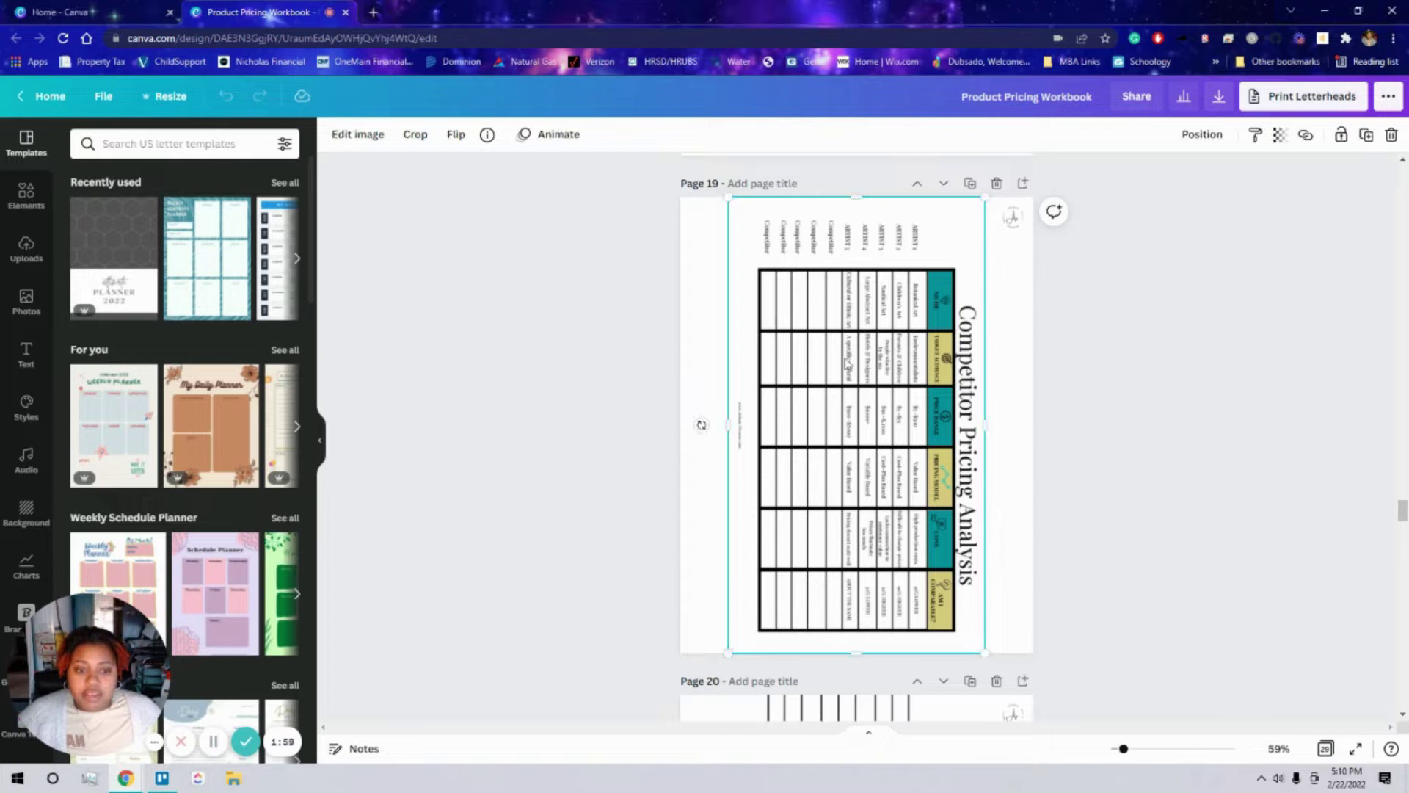
{"action": "left_click", "coordinate": [1063, 442]}
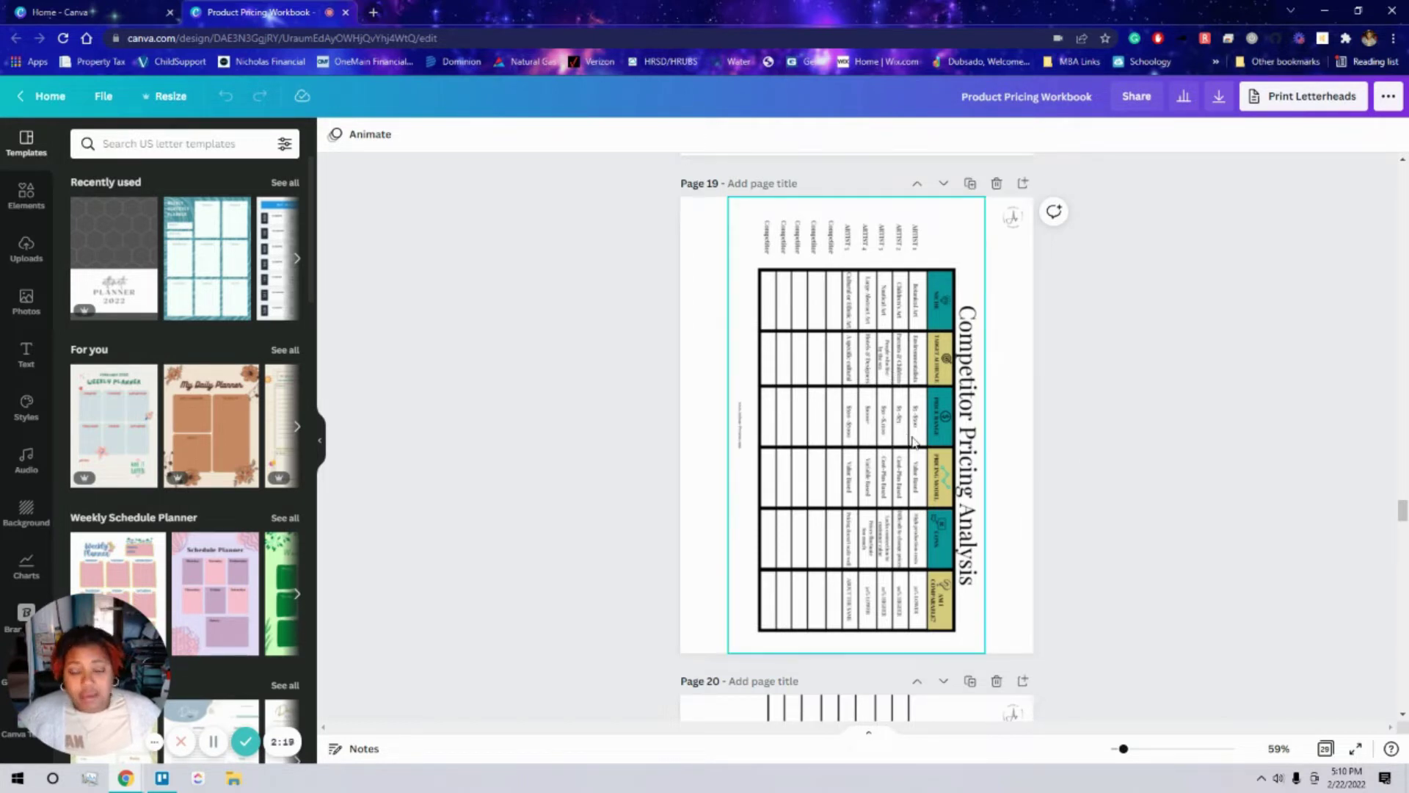
{"action": "scroll", "coordinate": [929, 473], "scroll_direction": "down", "scroll_amount": 15}
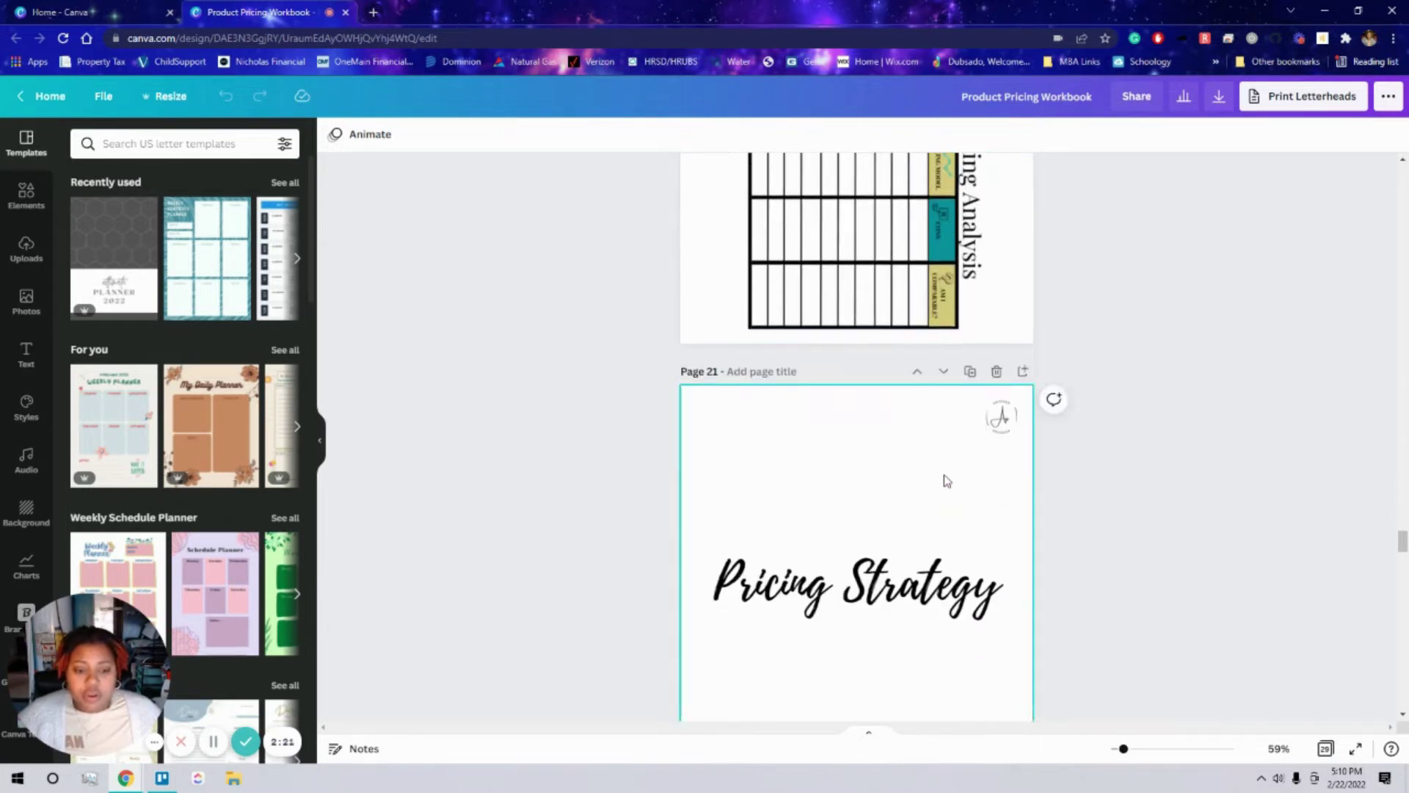
{"action": "scroll", "coordinate": [1022, 448], "scroll_direction": "up", "scroll_amount": 1}
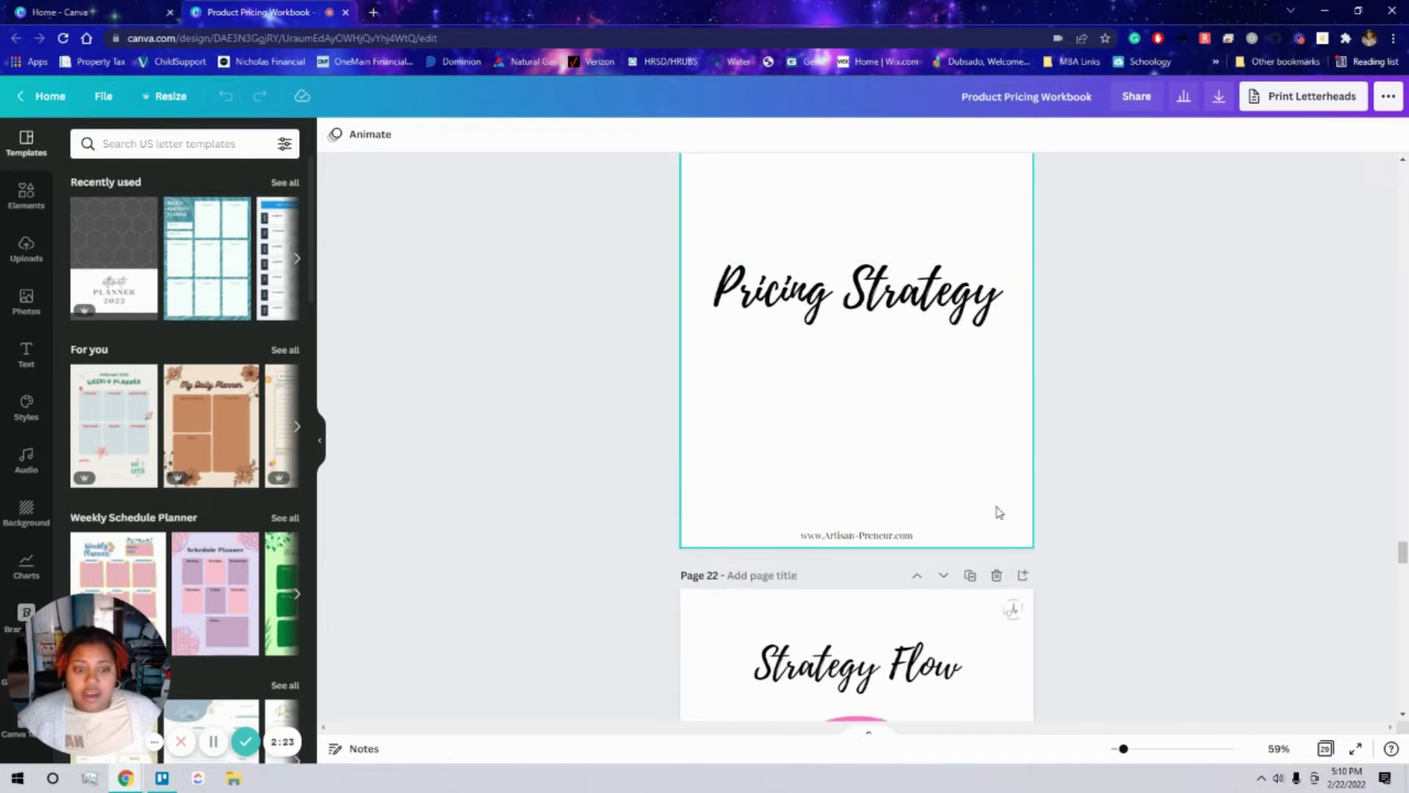
{"action": "scroll", "coordinate": [1028, 623], "scroll_direction": "down", "scroll_amount": 4}
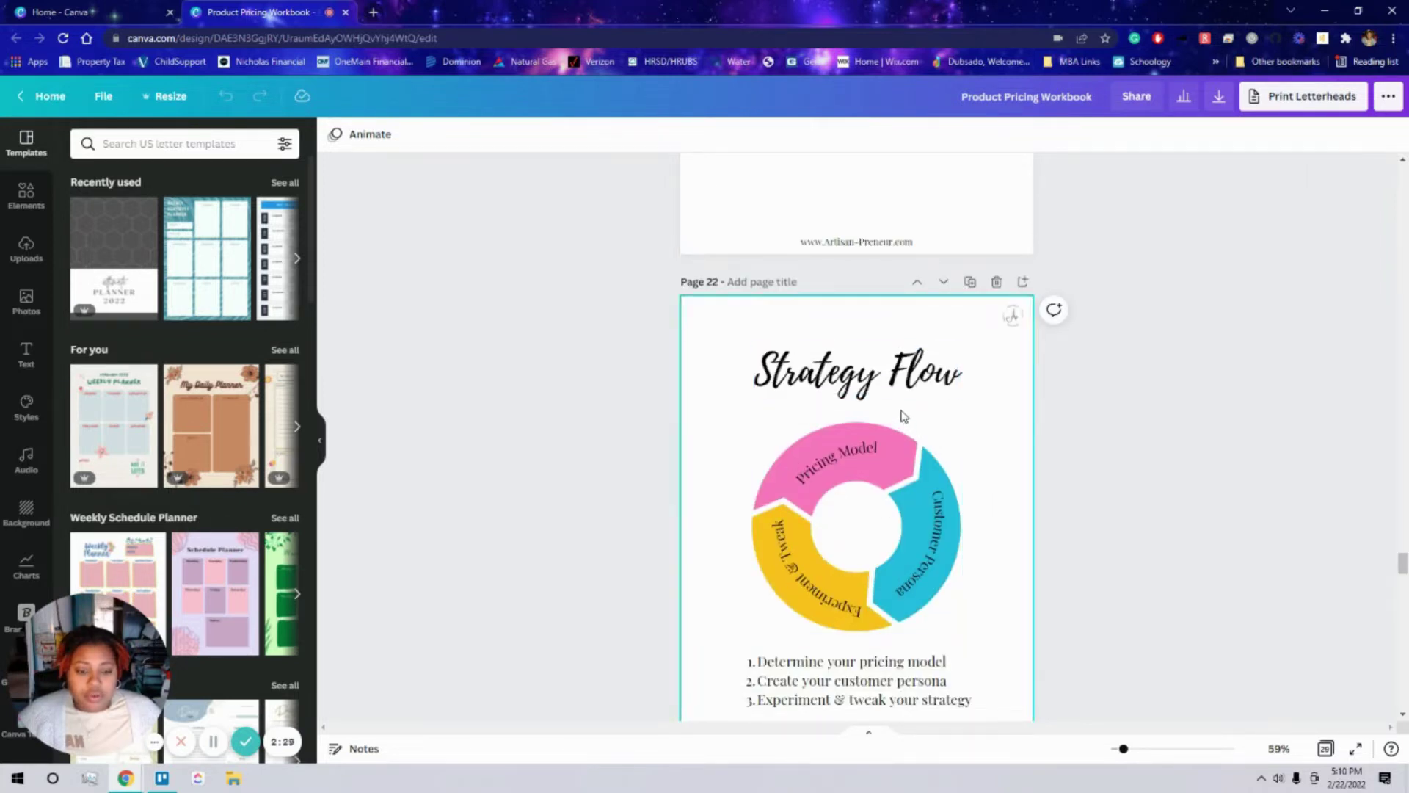
{"action": "scroll", "coordinate": [743, 477], "scroll_direction": "down", "scroll_amount": 8}
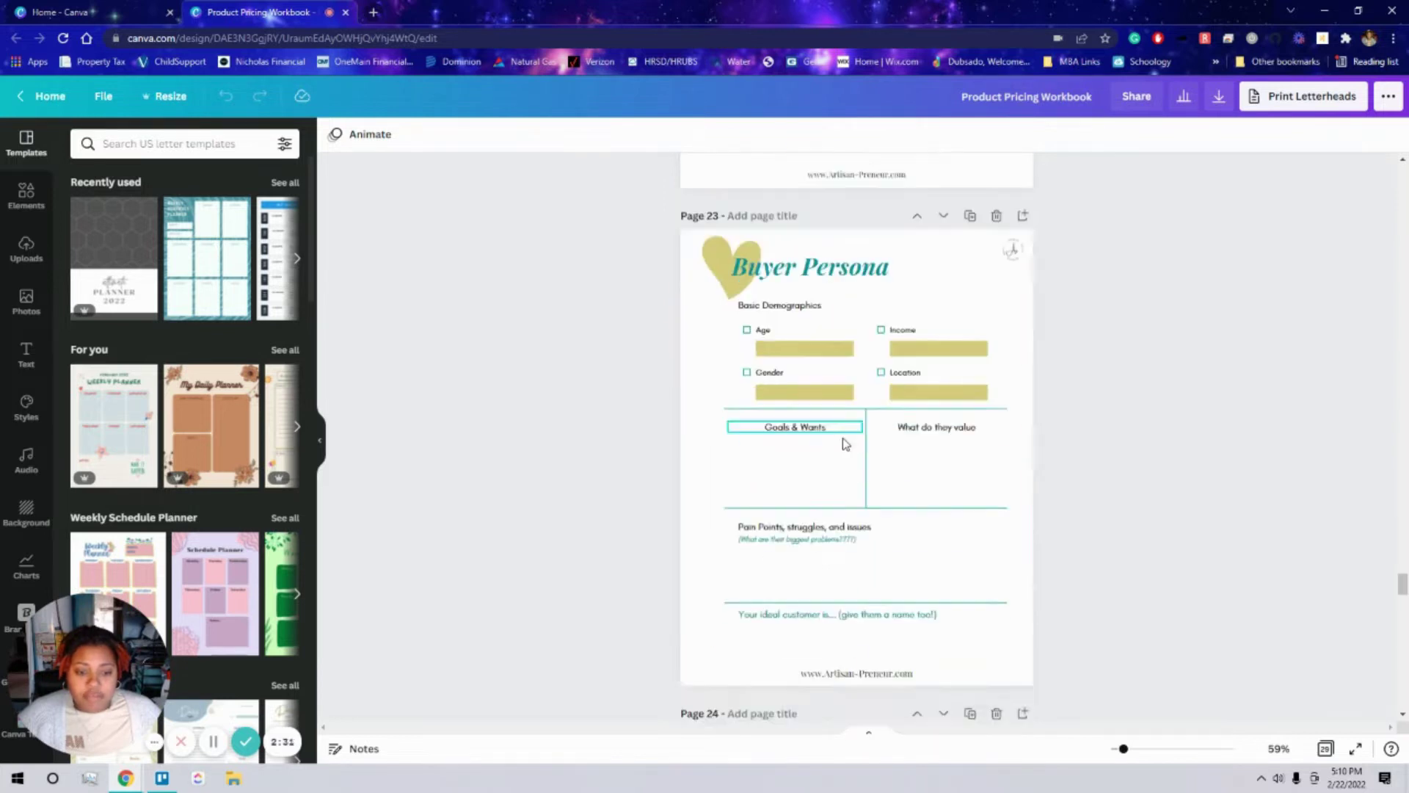
{"action": "scroll", "coordinate": [848, 438], "scroll_direction": "down", "scroll_amount": 7}
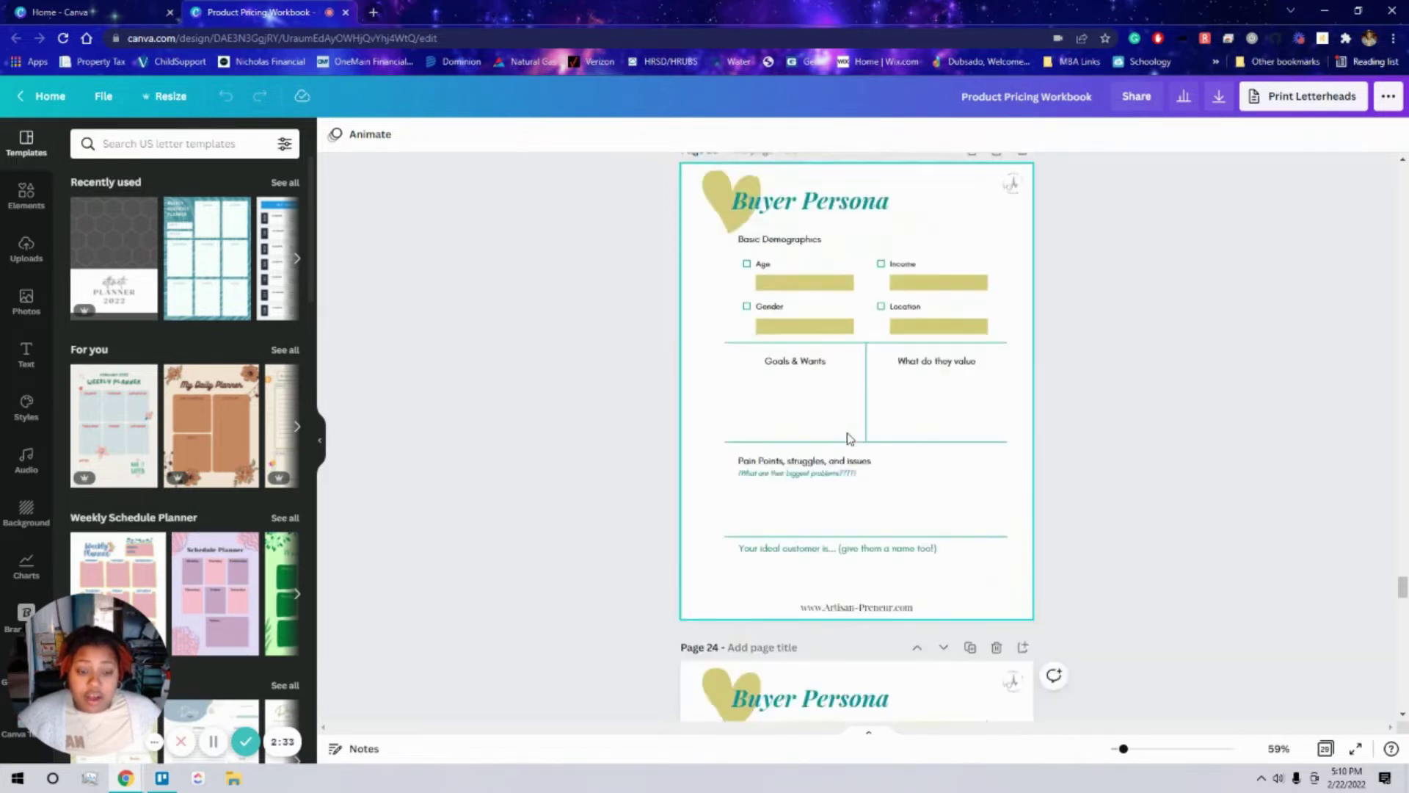
{"action": "scroll", "coordinate": [869, 425], "scroll_direction": "up", "scroll_amount": 2}
{"action": "scroll", "coordinate": [868, 433], "scroll_direction": "down", "scroll_amount": 20}
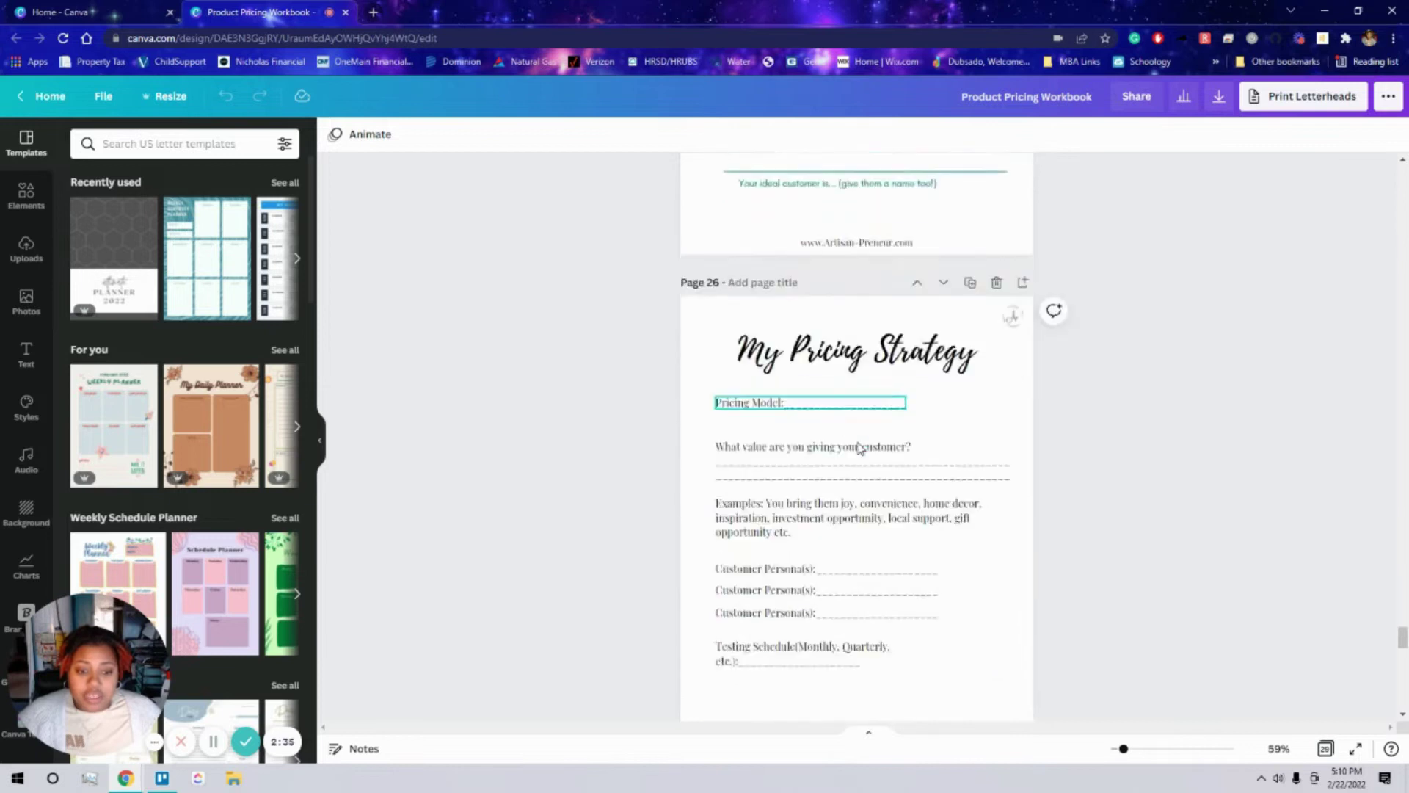
{"action": "scroll", "coordinate": [857, 453], "scroll_direction": "down", "scroll_amount": 12}
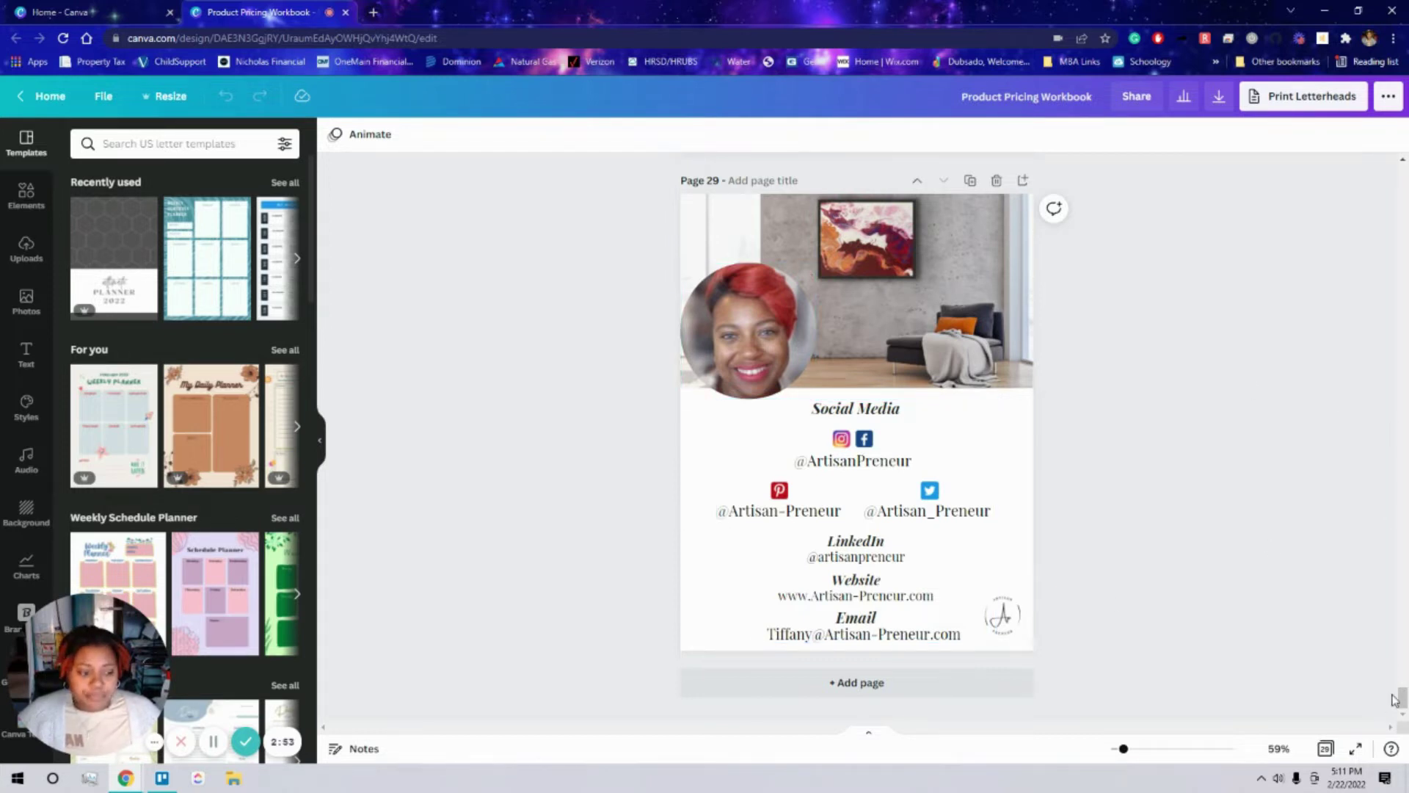
{"action": "left_click_drag", "start_coordinate": [1398, 703], "coordinate": [1371, 132]}
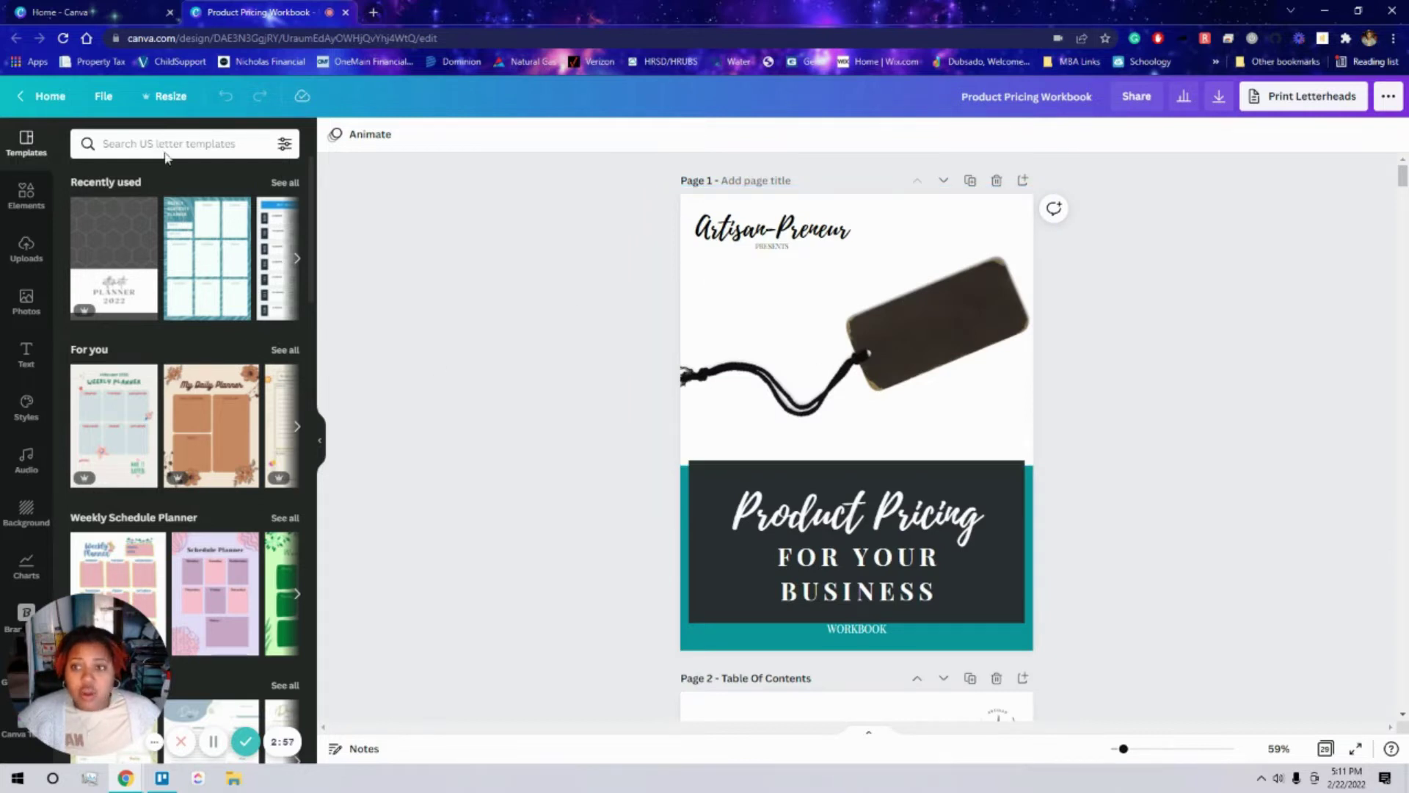
Return to the Canva home page and search templates for 'workbook'
{"action": "left_click", "coordinate": [139, 9]}
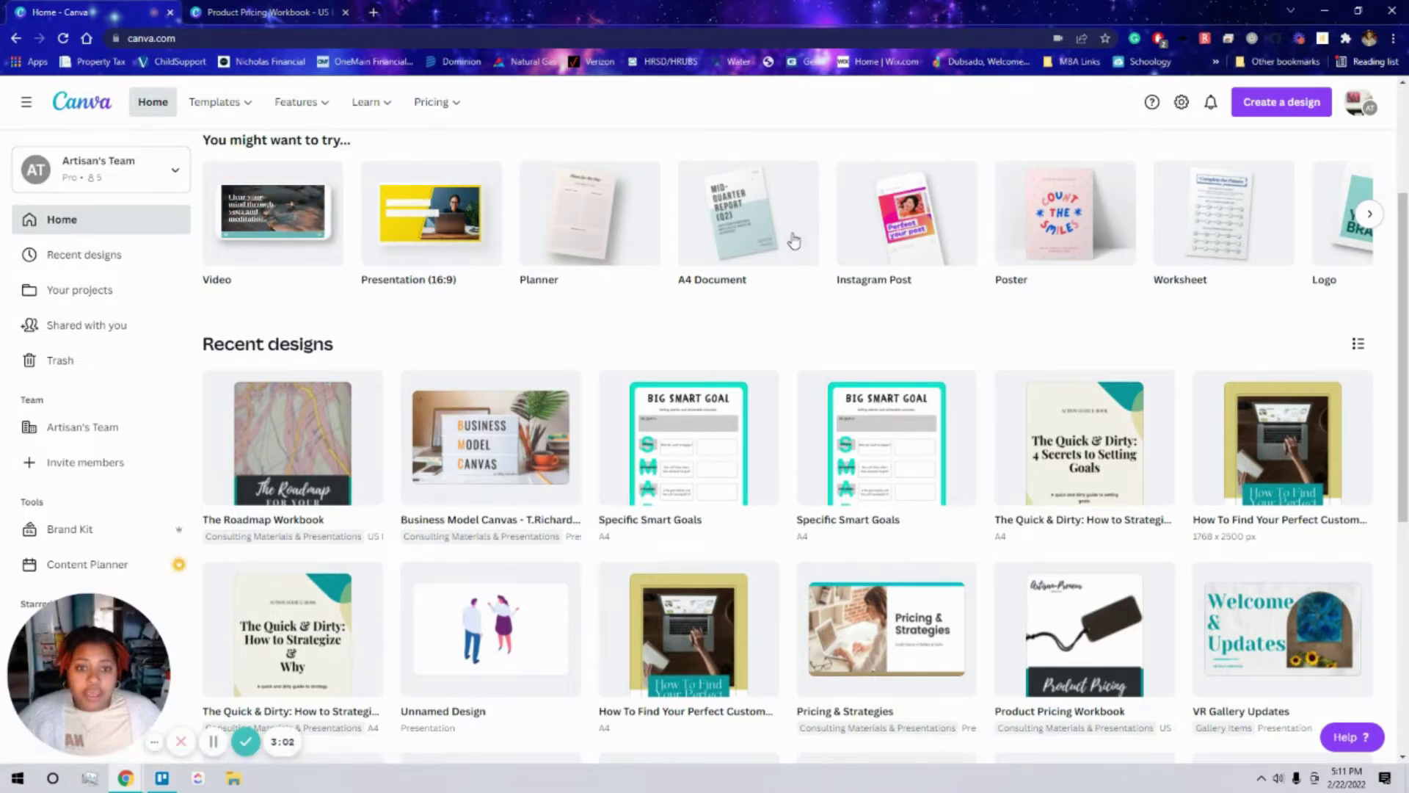
{"action": "scroll", "coordinate": [755, 211], "scroll_direction": "up", "scroll_amount": 3}
{"action": "left_click", "coordinate": [752, 232]}
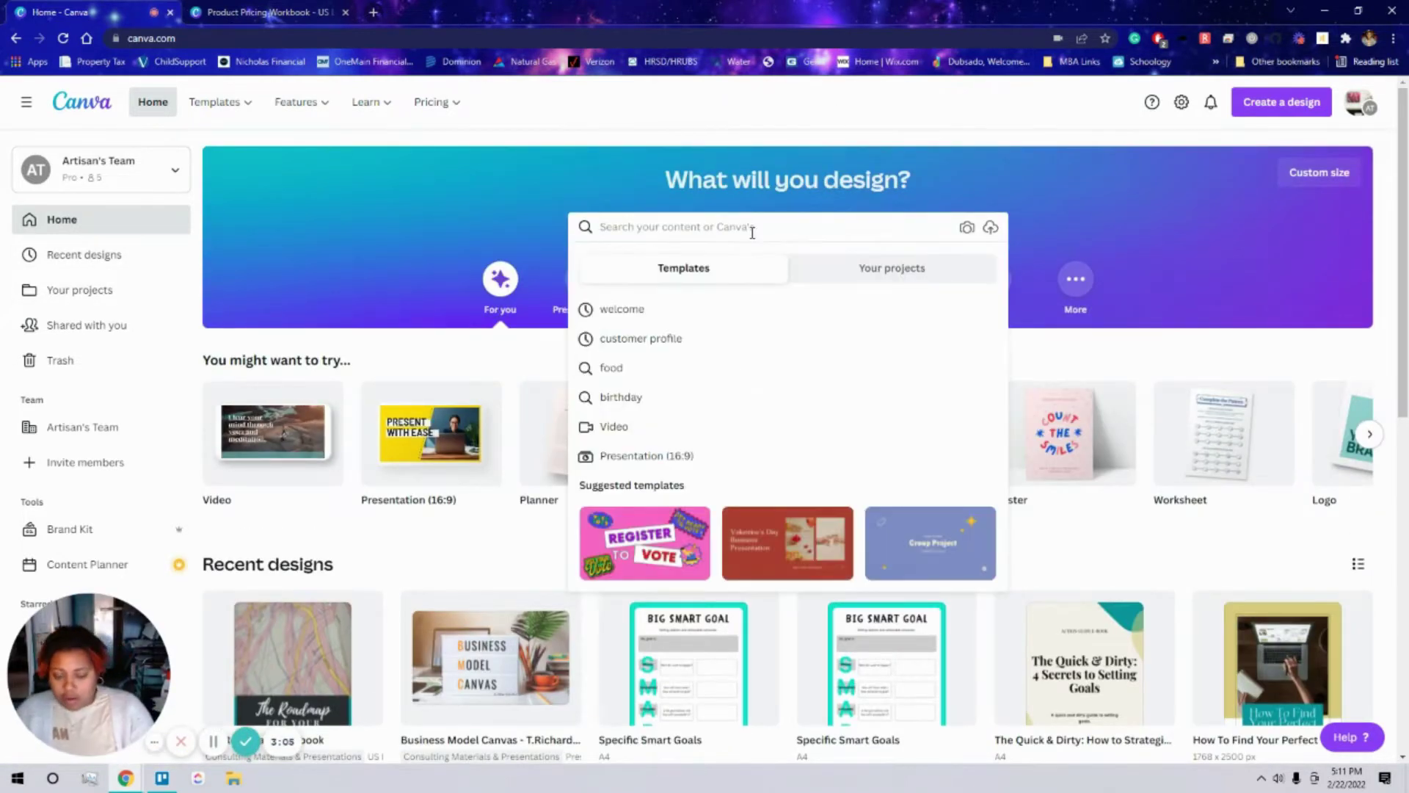
{"action": "type", "text": "workbook"}
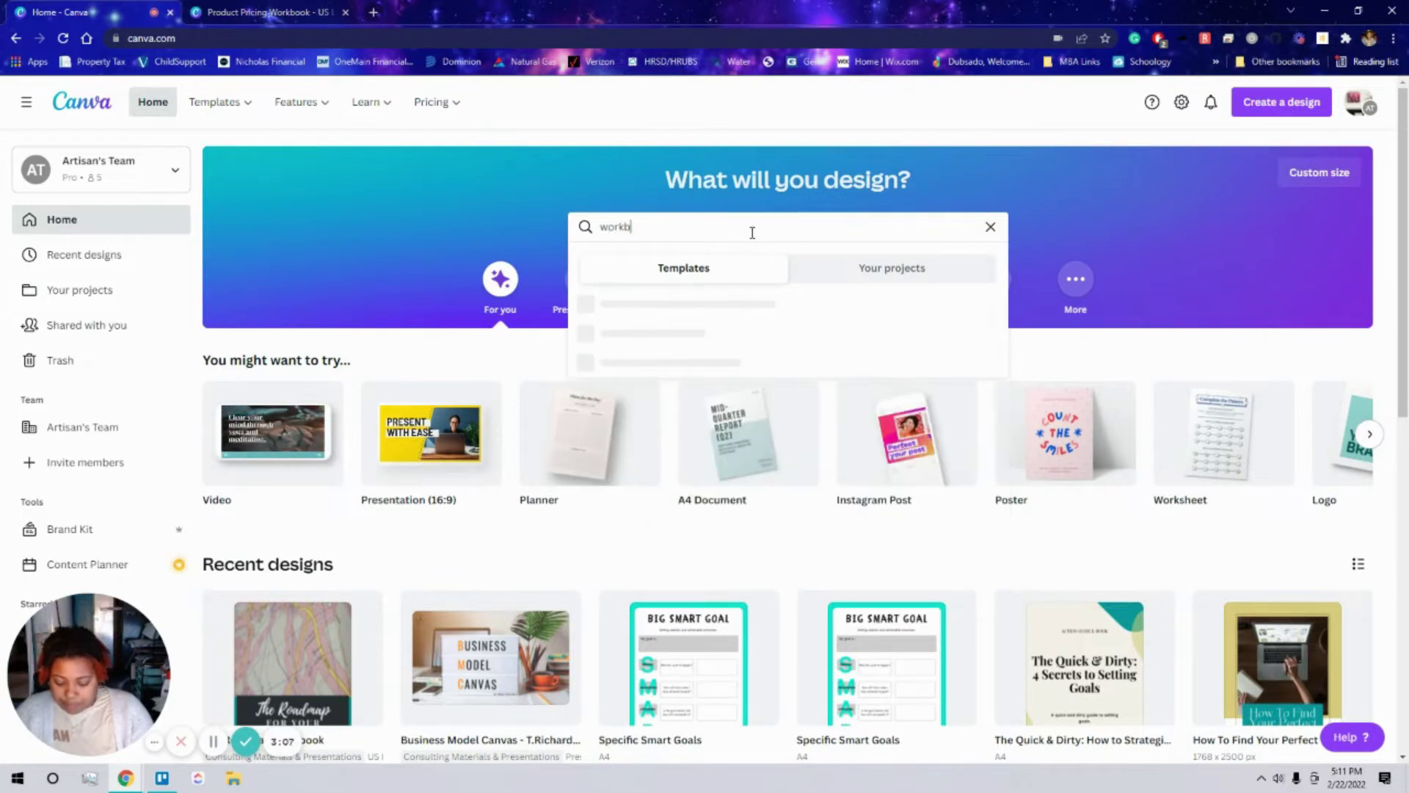
{"action": "key", "text": "Return"}
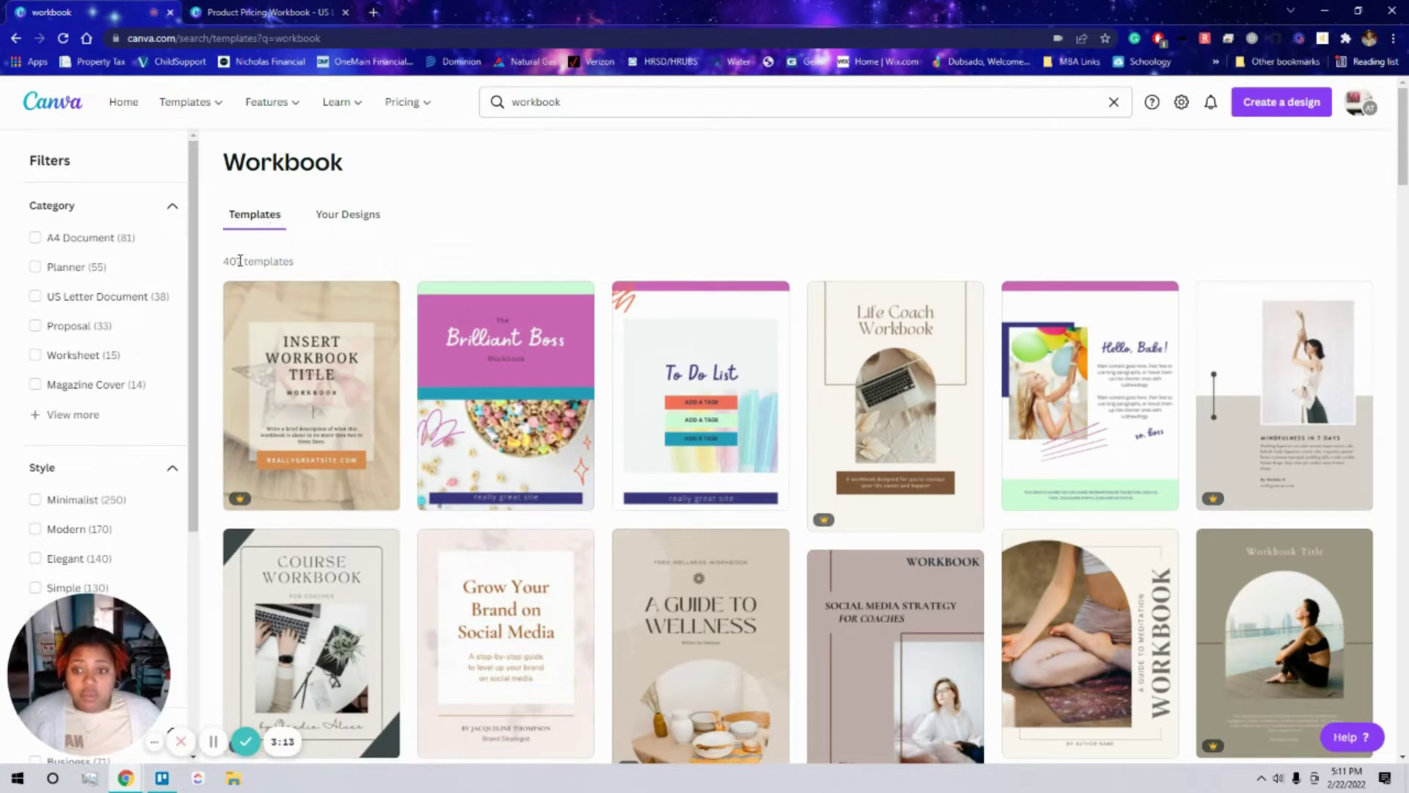
{"action": "left_click", "coordinate": [344, 218]}
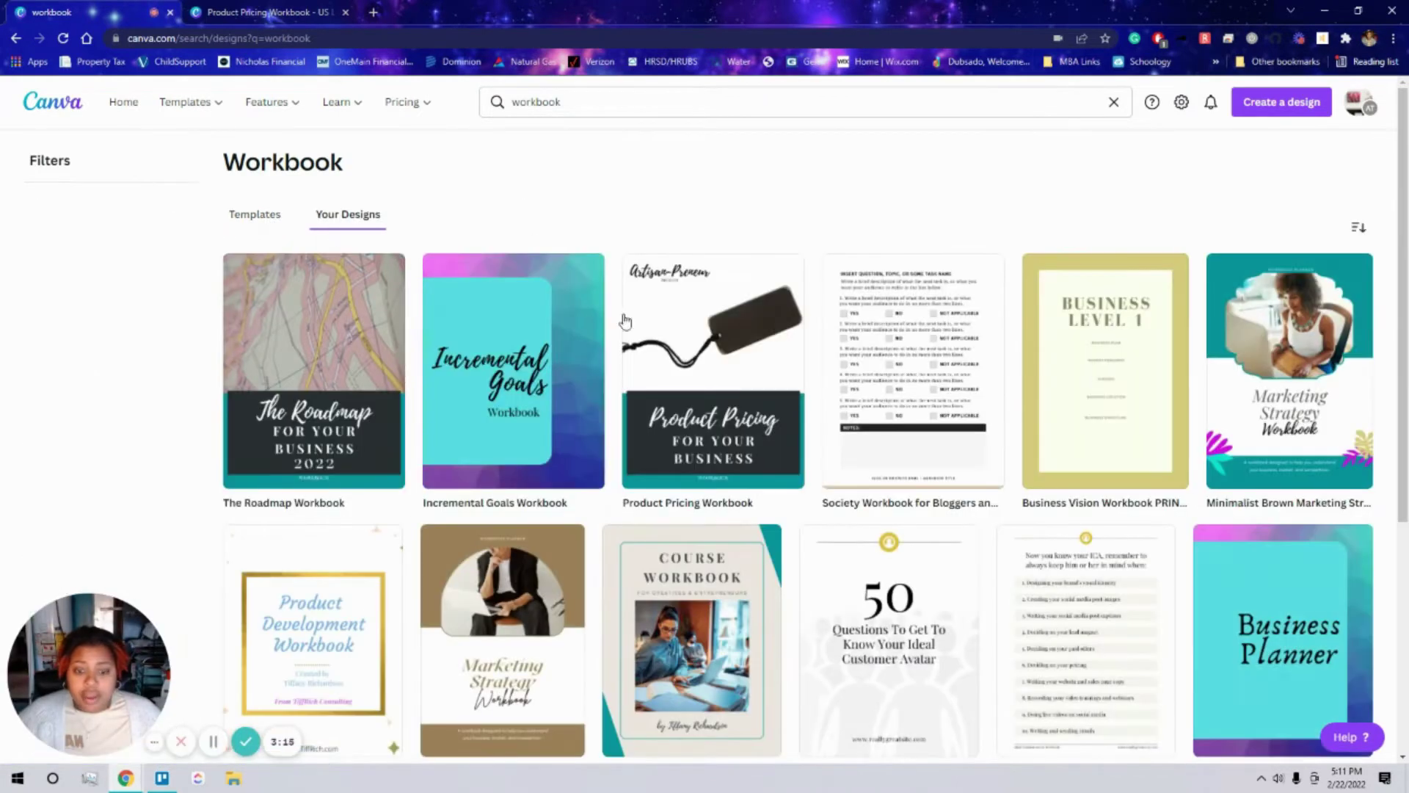
{"action": "scroll", "coordinate": [1101, 352], "scroll_direction": "down", "scroll_amount": 5}
{"action": "scroll", "coordinate": [1100, 353], "scroll_direction": "up", "scroll_amount": 5}
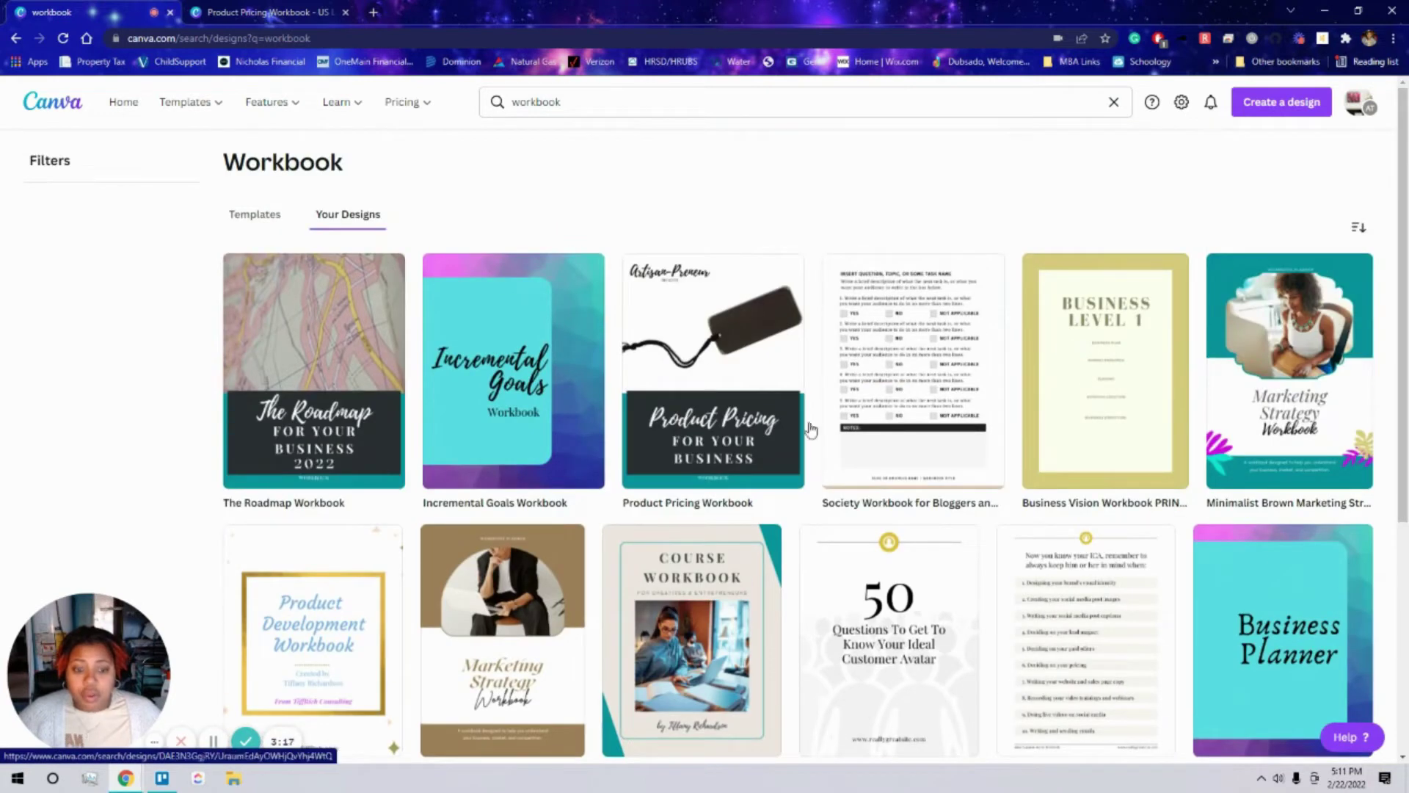
{"action": "left_click", "coordinate": [253, 214]}
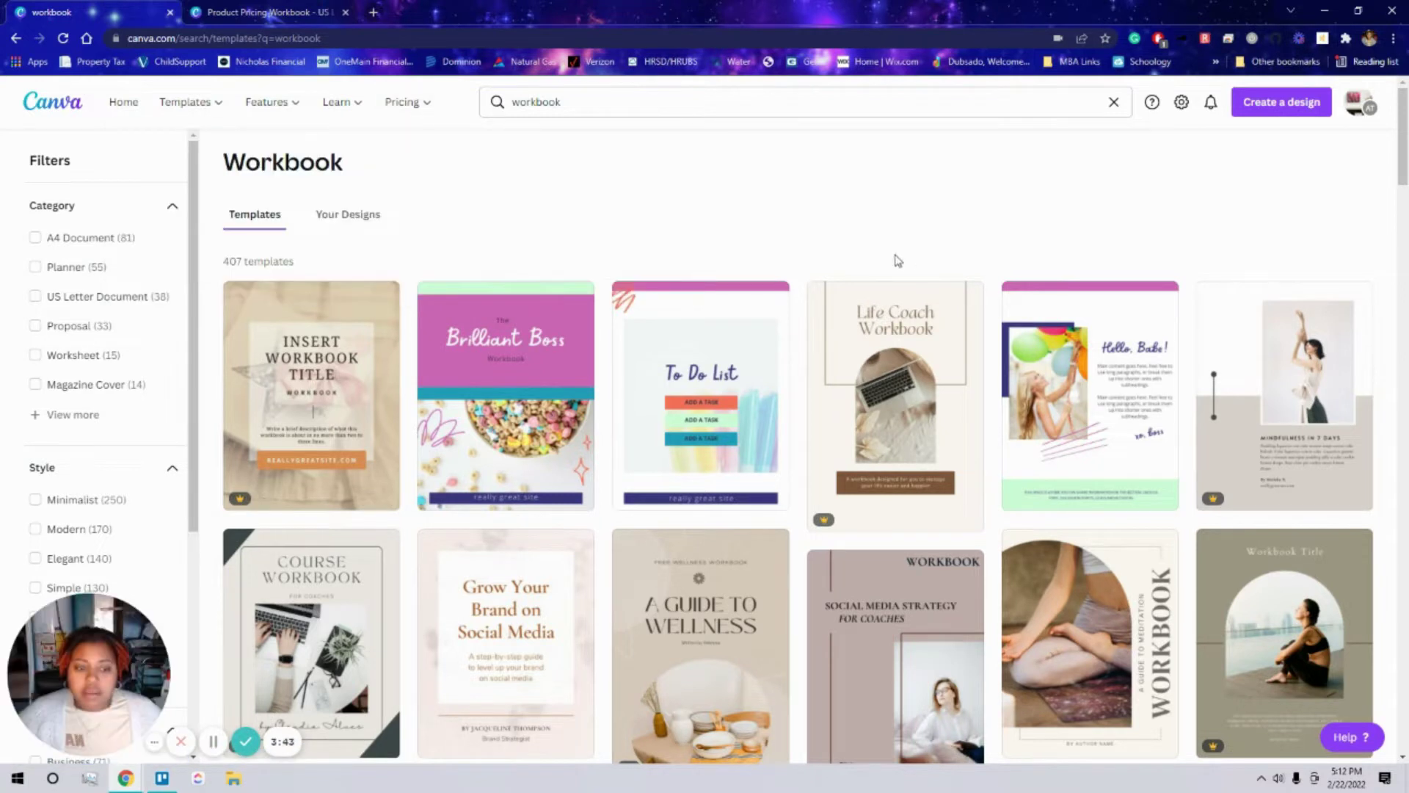
{"action": "mouse_move", "coordinate": [969, 402]}
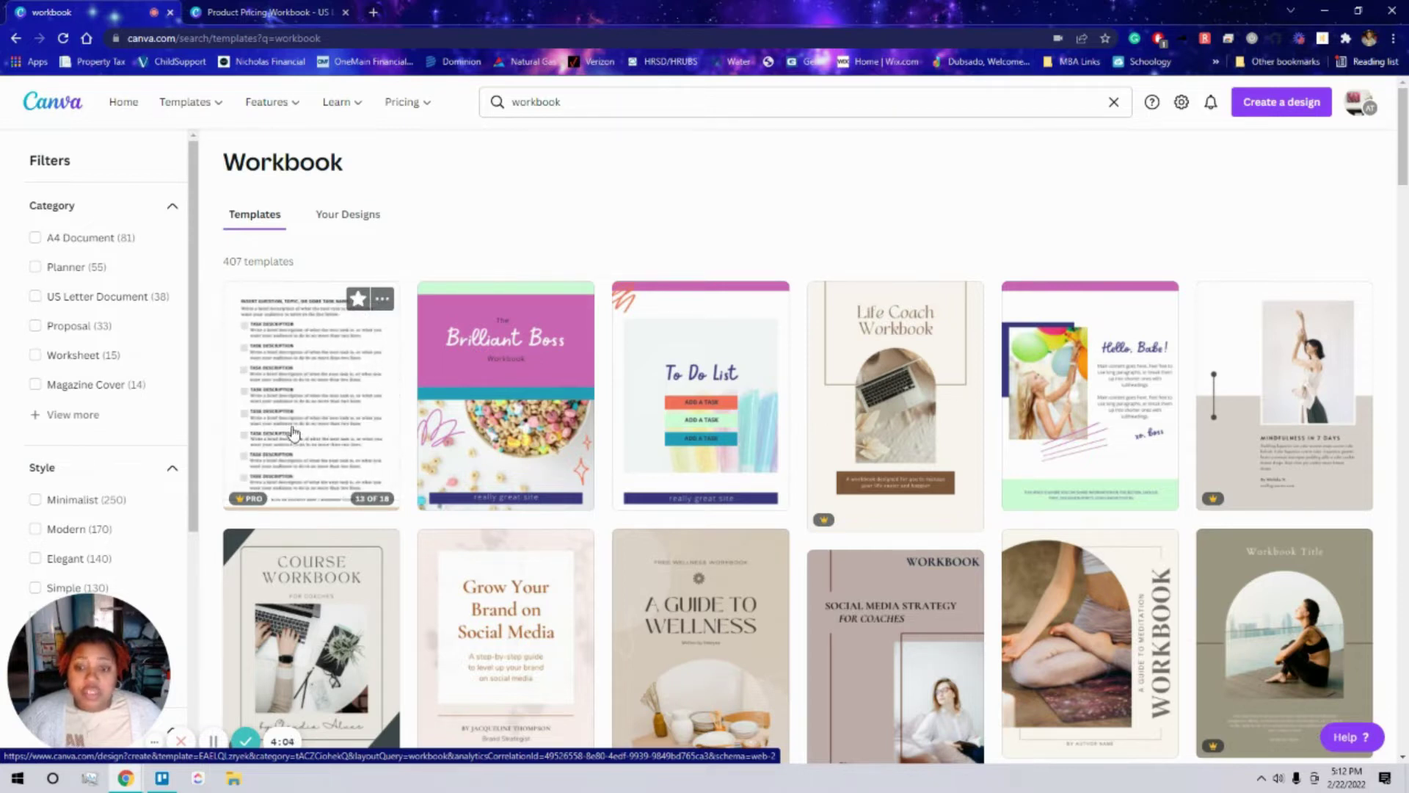
{"action": "left_click", "coordinate": [358, 300]}
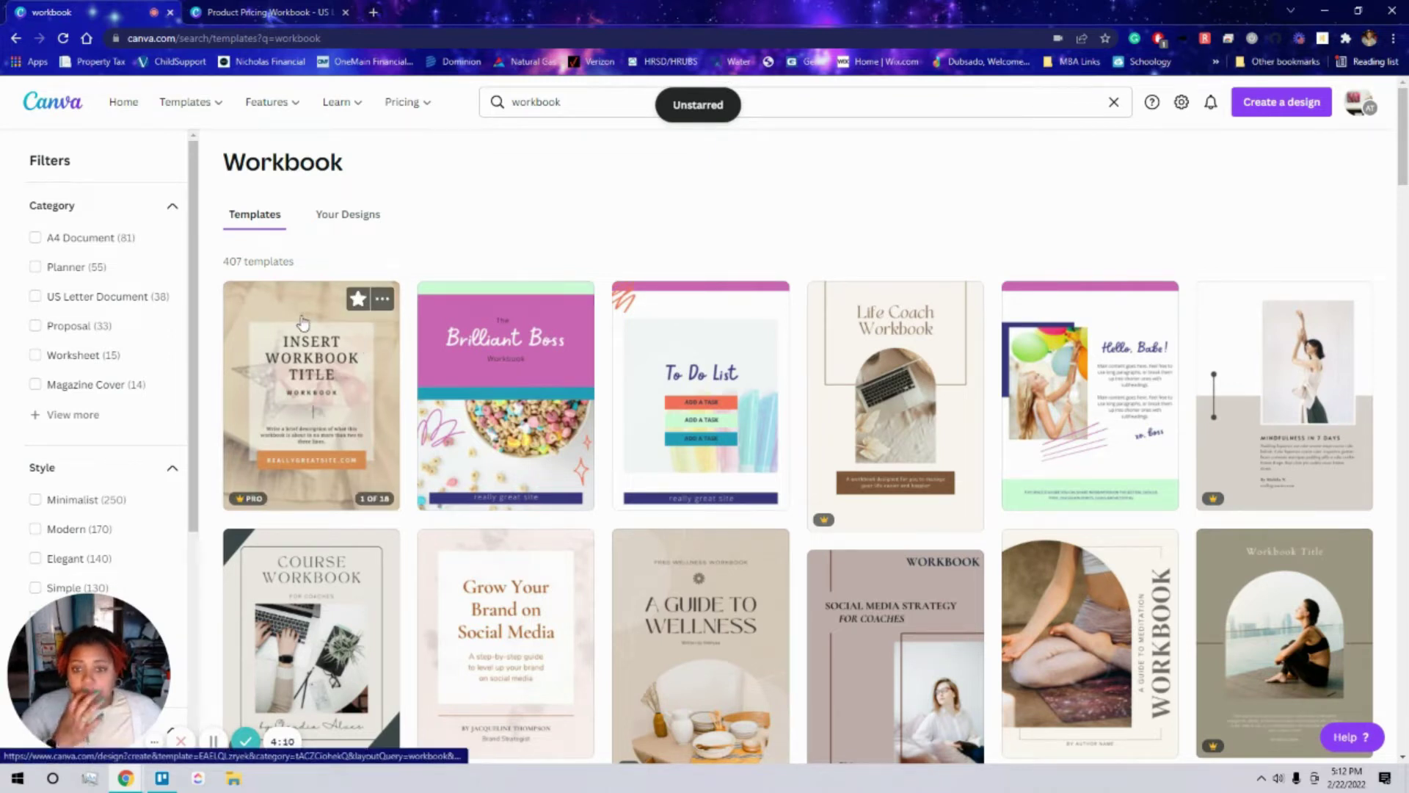
{"action": "left_click", "coordinate": [359, 299]}
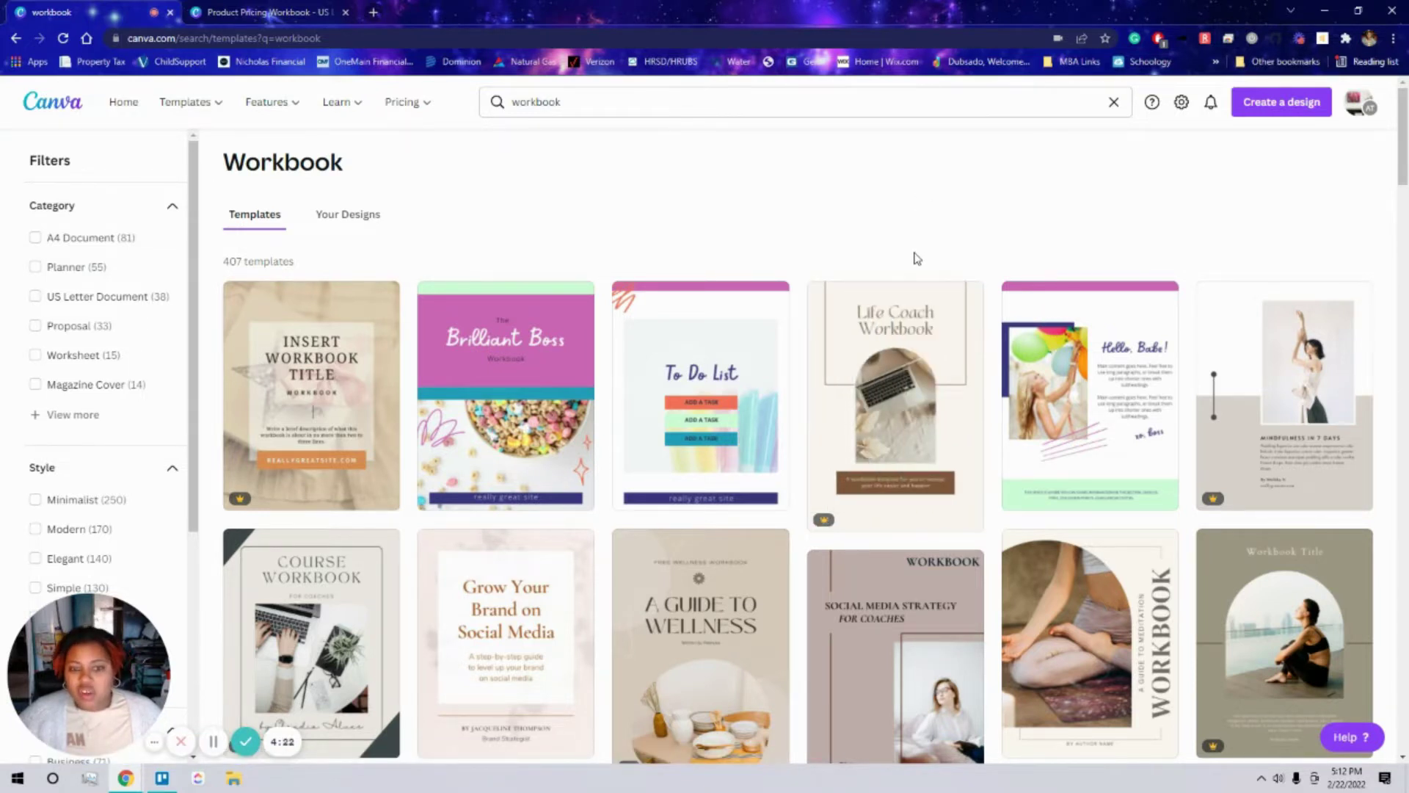
Scroll the workbook template results to the Beige and Dark Blue Course Workbook template
{"action": "scroll", "coordinate": [921, 272], "scroll_direction": "down", "scroll_amount": 3}
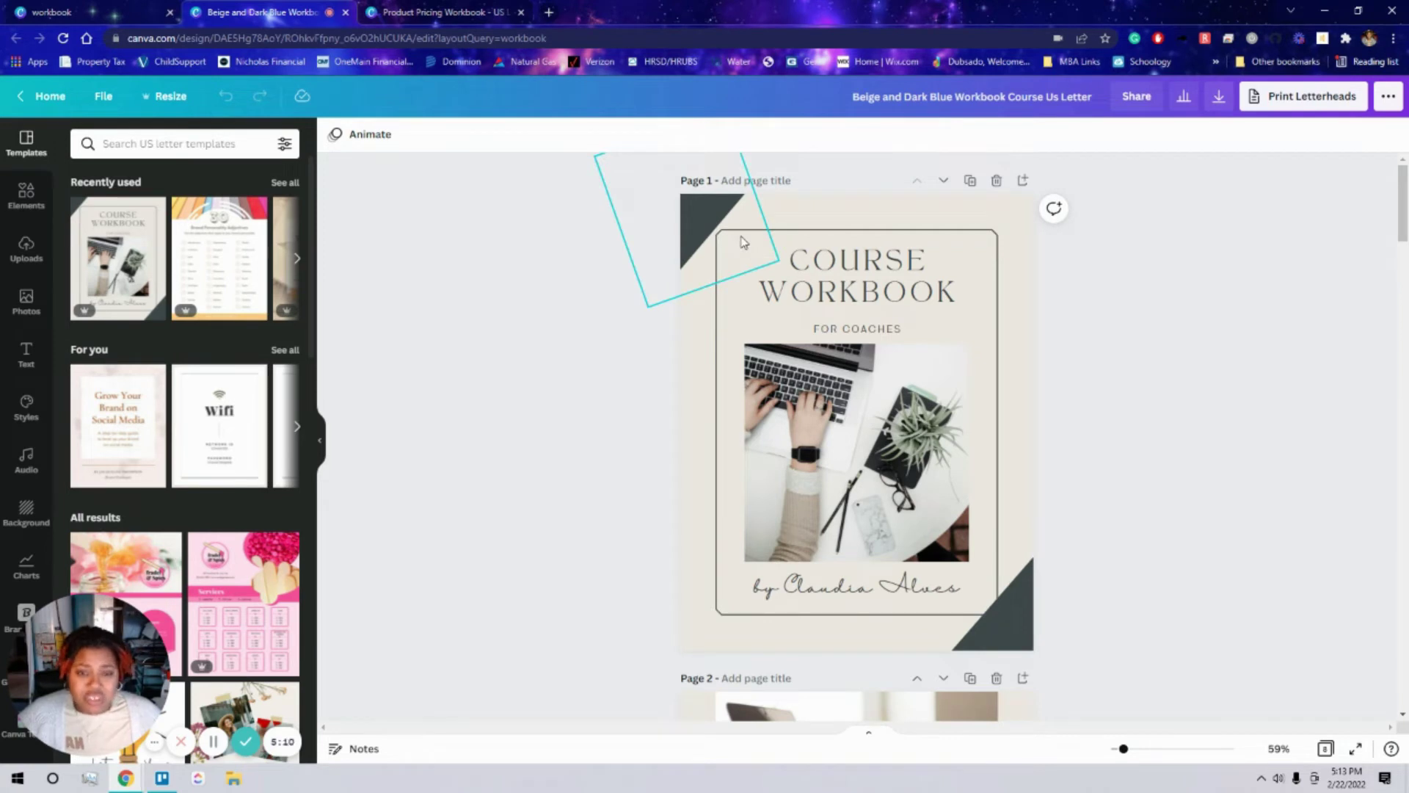
Move one dark triangle to the top-right corner and another to the left edge, rotated to point right
{"action": "left_click", "coordinate": [700, 214]}
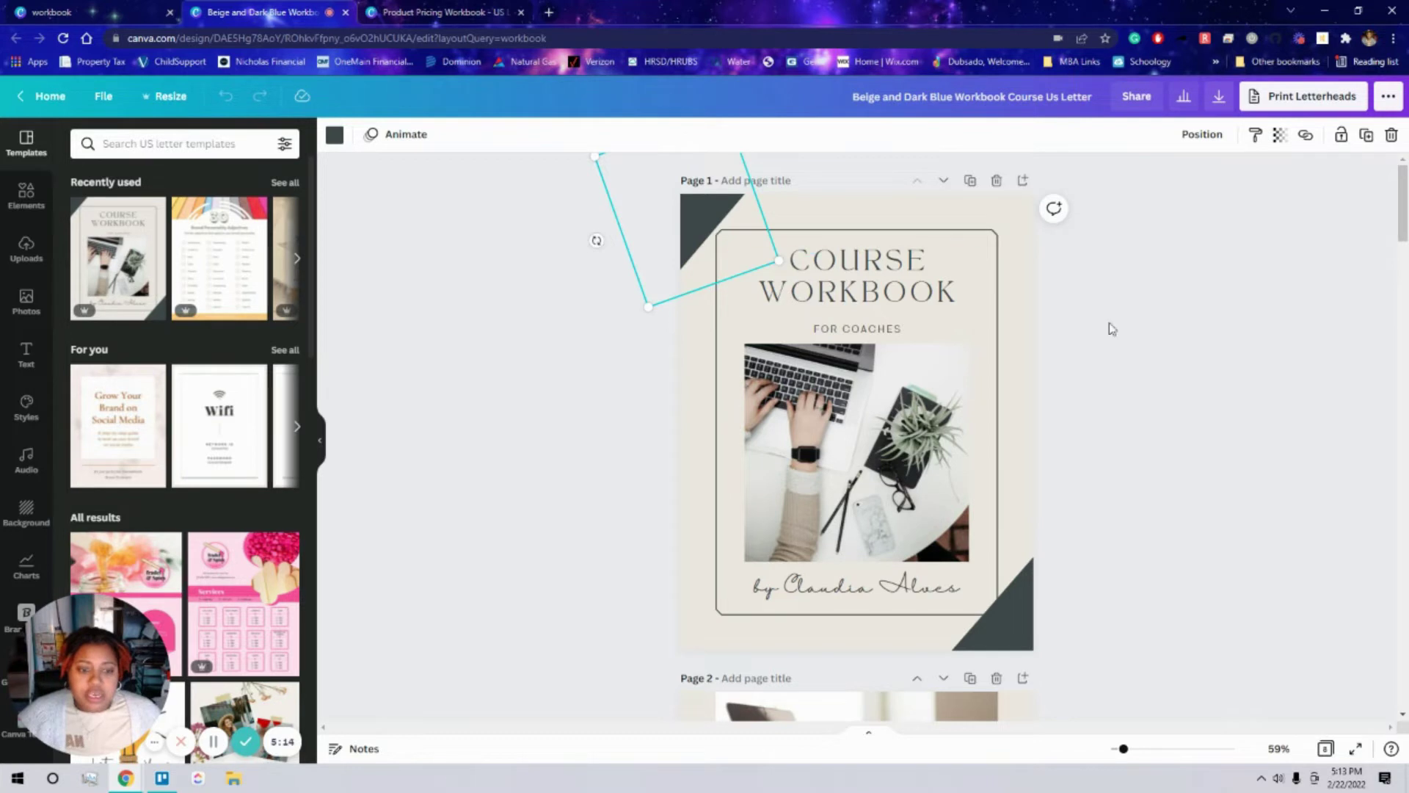
{"action": "left_click", "coordinate": [657, 215]}
{"action": "left_click_drag", "start_coordinate": [687, 209], "coordinate": [1071, 223]}
{"action": "left_click_drag", "start_coordinate": [1004, 615], "coordinate": [576, 552]}
{"action": "left_click", "coordinate": [1109, 386]}
{"action": "left_click", "coordinate": [690, 598]}
{"action": "left_click_drag", "start_coordinate": [614, 645], "coordinate": [554, 519]}
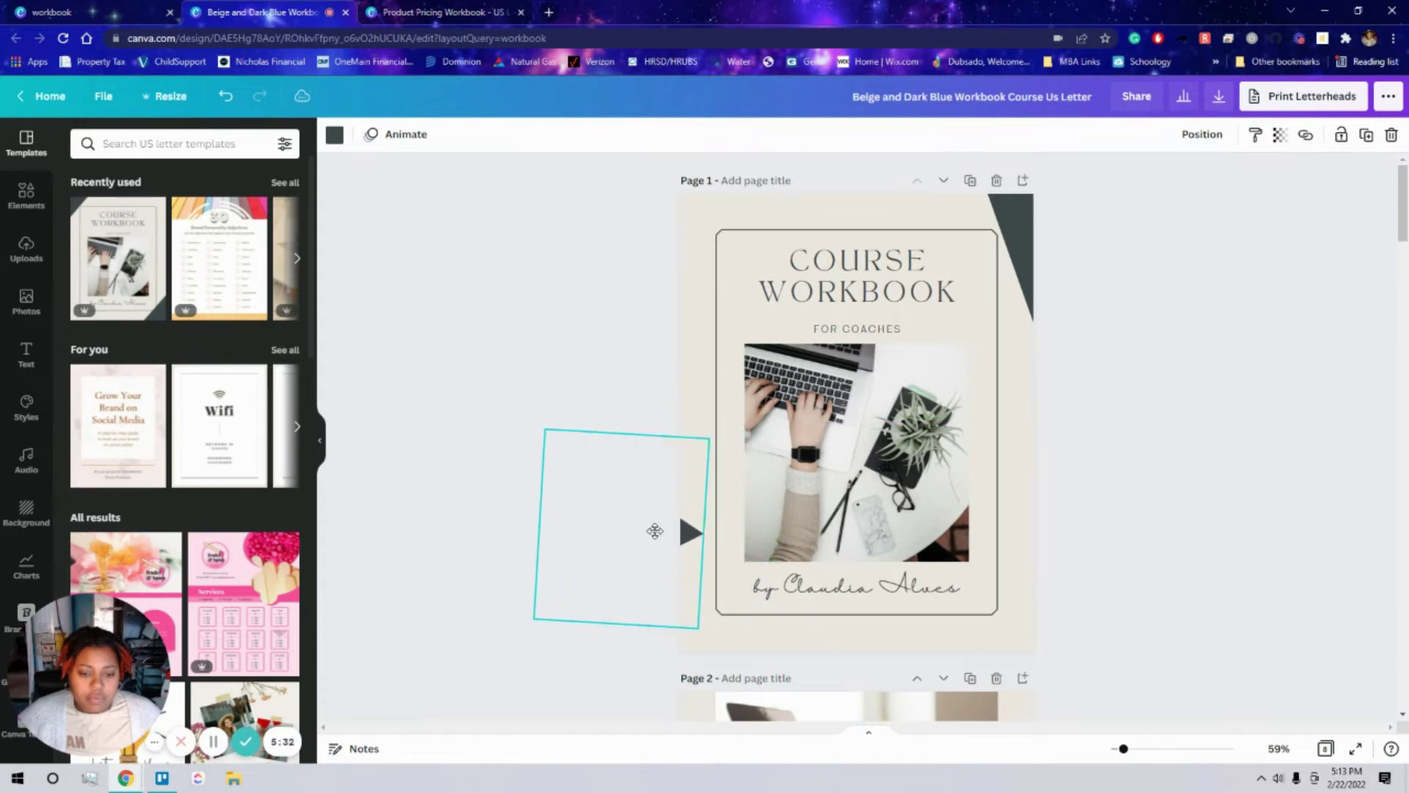
{"action": "left_click", "coordinate": [1107, 462]}
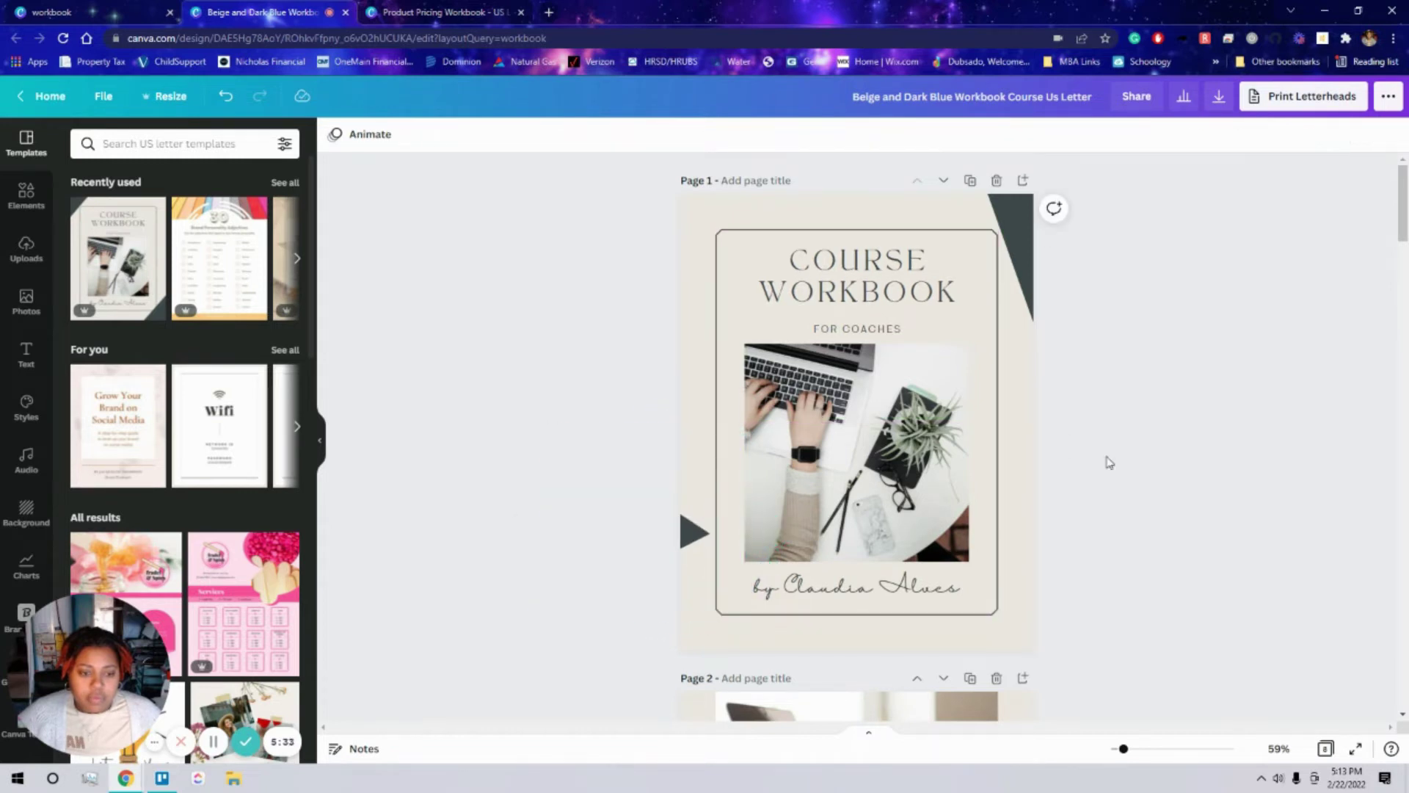
Give the COURSE WORKBOOK title a bolder font and delete the laptop photo and its empty frame
{"action": "left_click", "coordinate": [824, 280]}
{"action": "left_click", "coordinate": [381, 134]}
{"action": "left_click", "coordinate": [844, 440]}
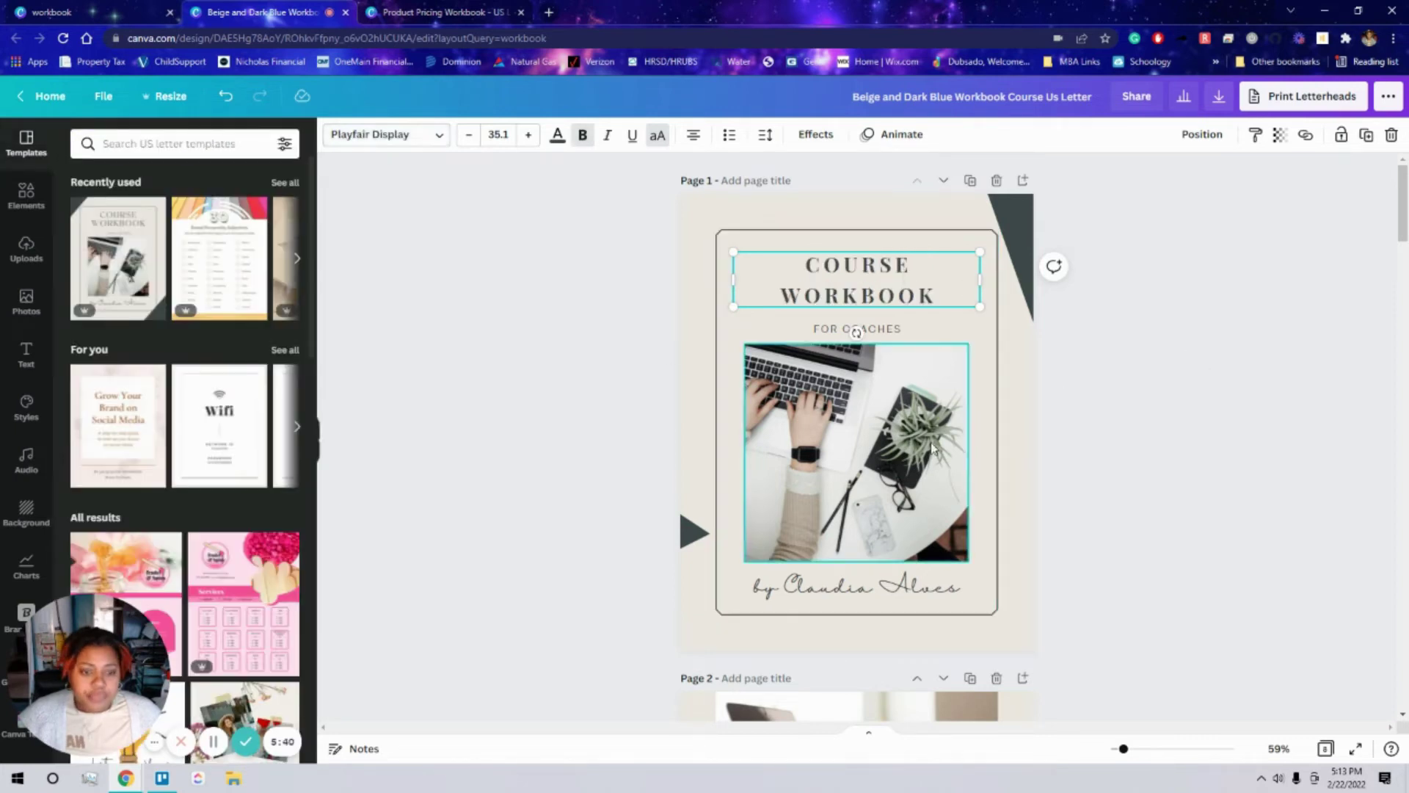
{"action": "double_click", "coordinate": [843, 441]}
{"action": "key", "text": "Delete"}
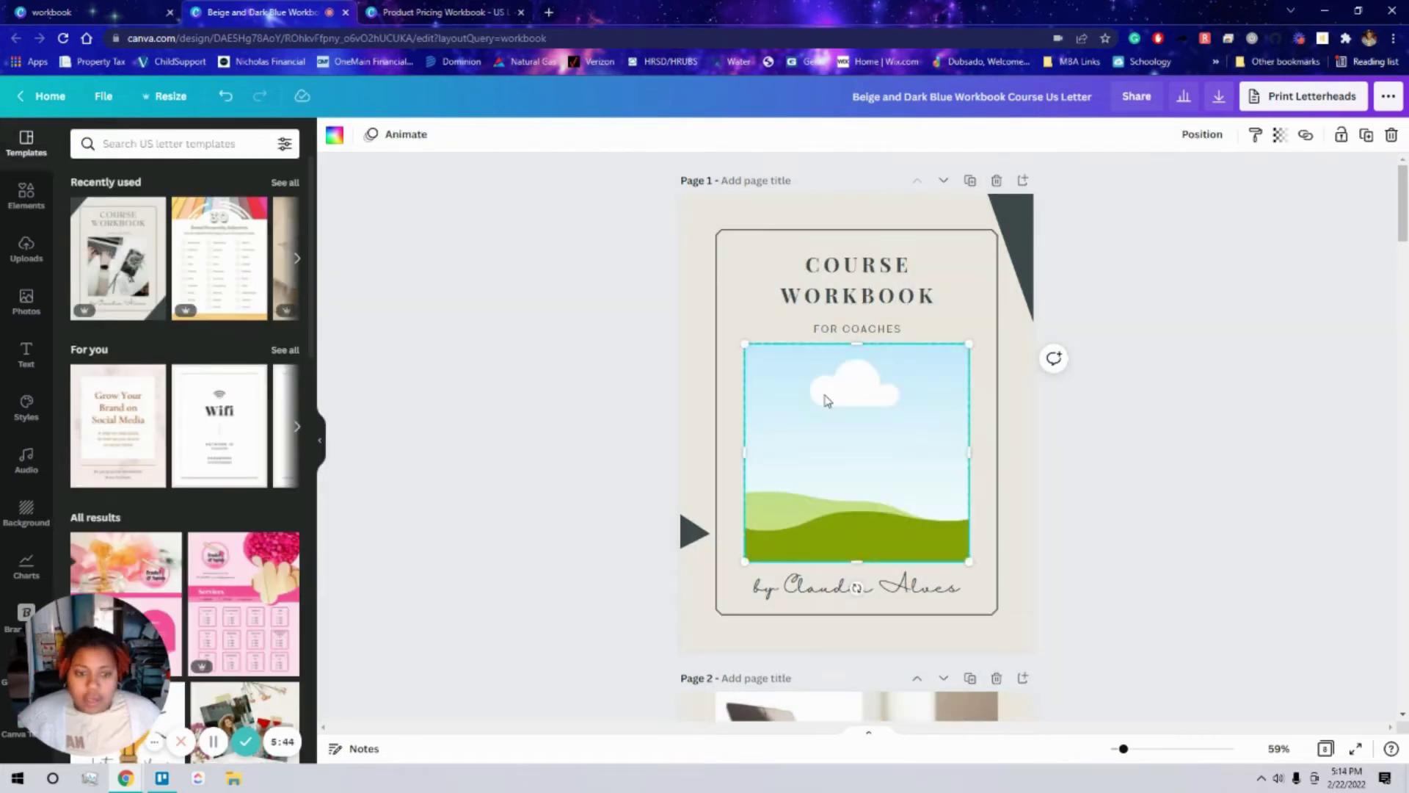
{"action": "key", "text": "Delete"}
{"action": "left_click", "coordinate": [26, 194]}
{"action": "left_click", "coordinate": [129, 143]}
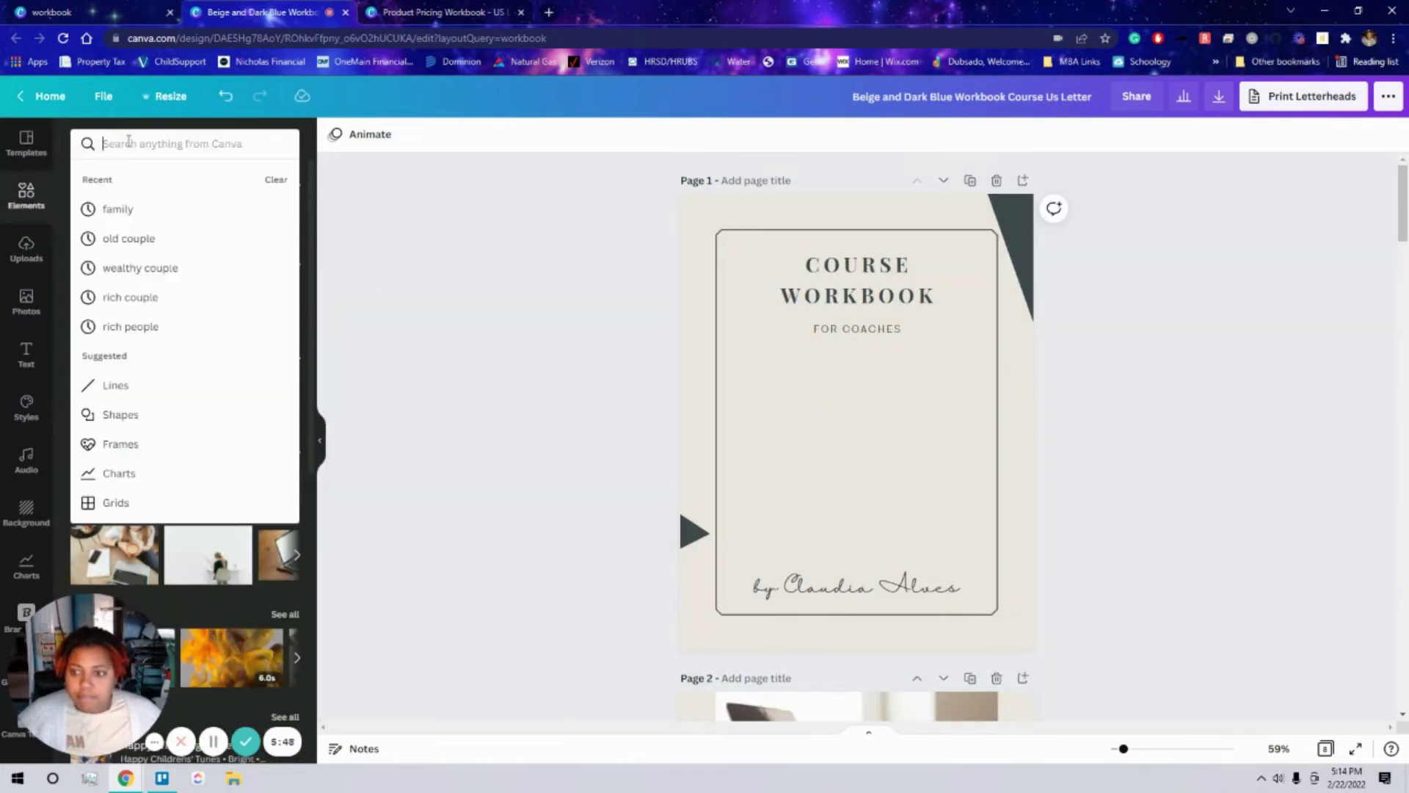
Add a desktop-monitor frame mid-cover and fill it with an 'artist' photo of a woman painting
{"action": "left_click", "coordinate": [136, 443]}
{"action": "scroll", "coordinate": [225, 423], "scroll_direction": "down", "scroll_amount": 5}
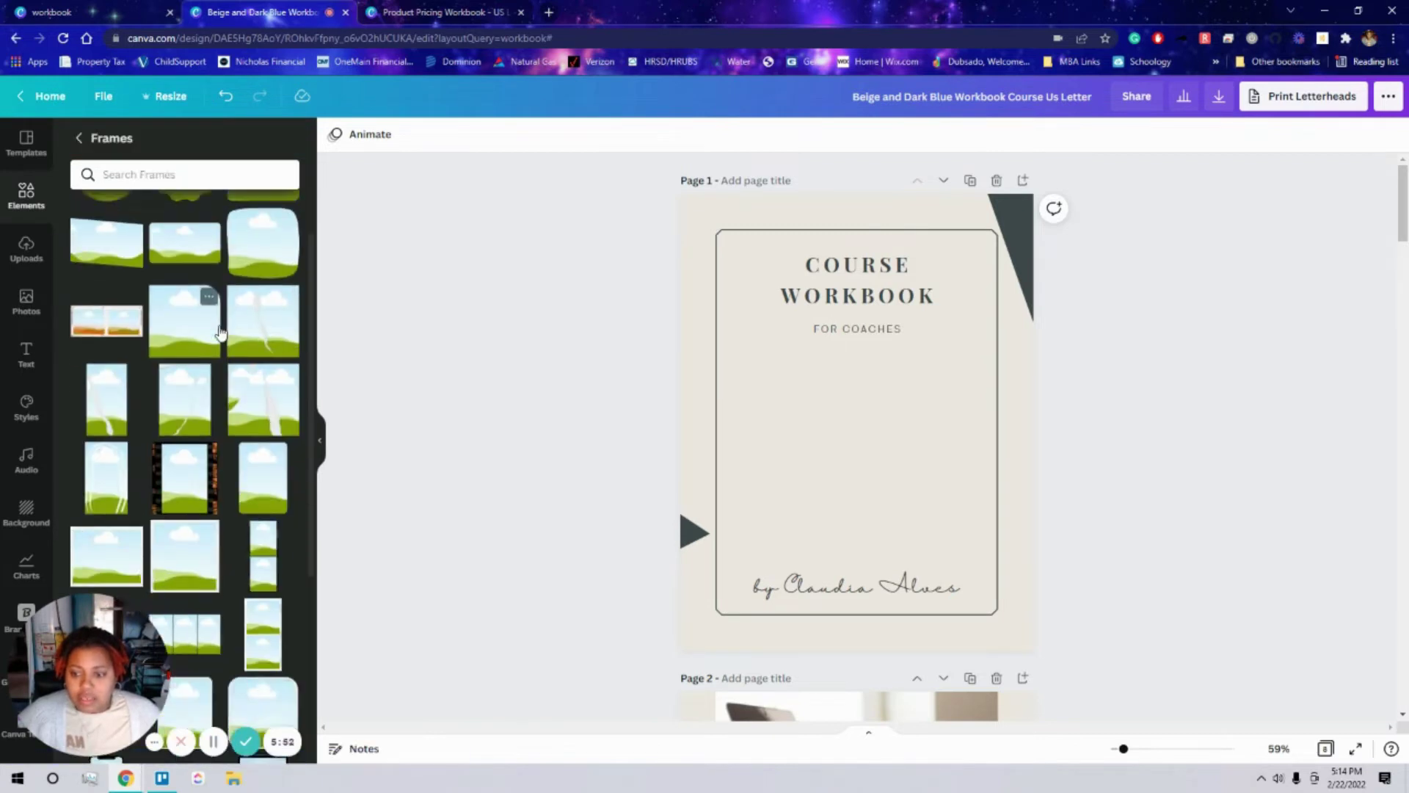
{"action": "left_click_drag", "start_coordinate": [184, 493], "coordinate": [907, 410]}
{"action": "left_click", "coordinate": [26, 301]}
{"action": "left_click", "coordinate": [183, 144]}
{"action": "left_click", "coordinate": [209, 286]}
{"action": "left_click_drag", "start_coordinate": [125, 249], "coordinate": [851, 422]}
Set the author line's font to Playlist Script and begin editing its text
{"action": "left_click", "coordinate": [837, 585]}
{"action": "left_click", "coordinate": [395, 137]}
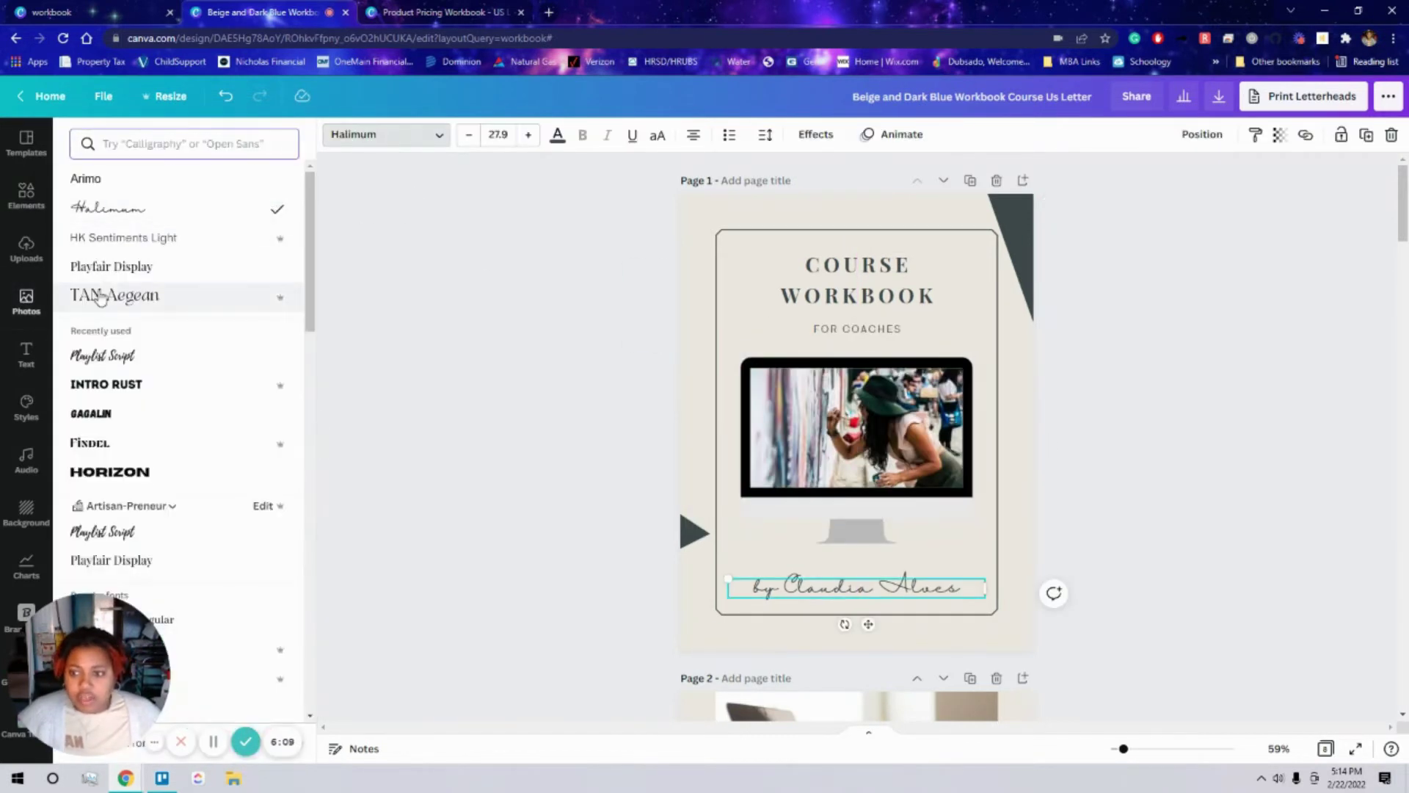
{"action": "left_click", "coordinate": [102, 355]}
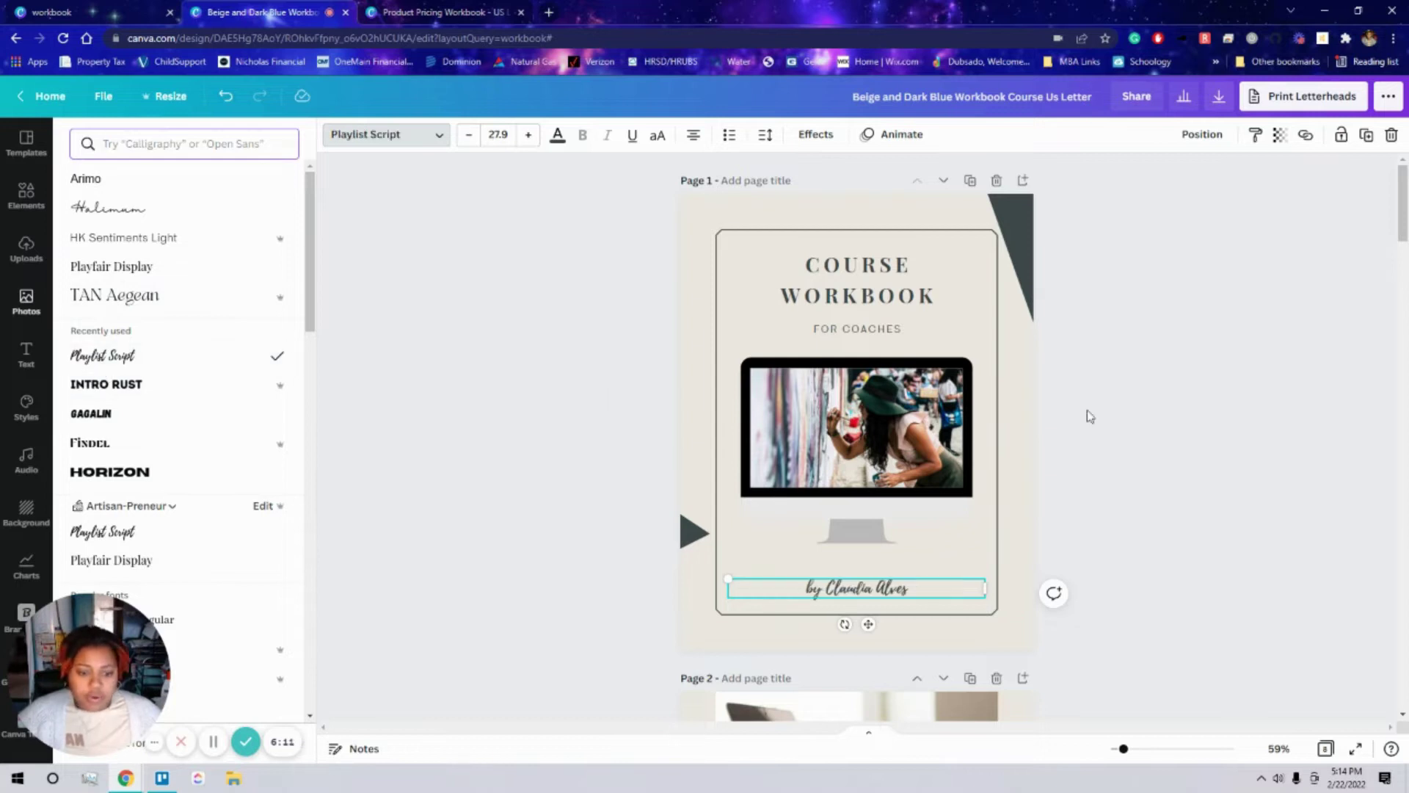
{"action": "double_click", "coordinate": [843, 590]}
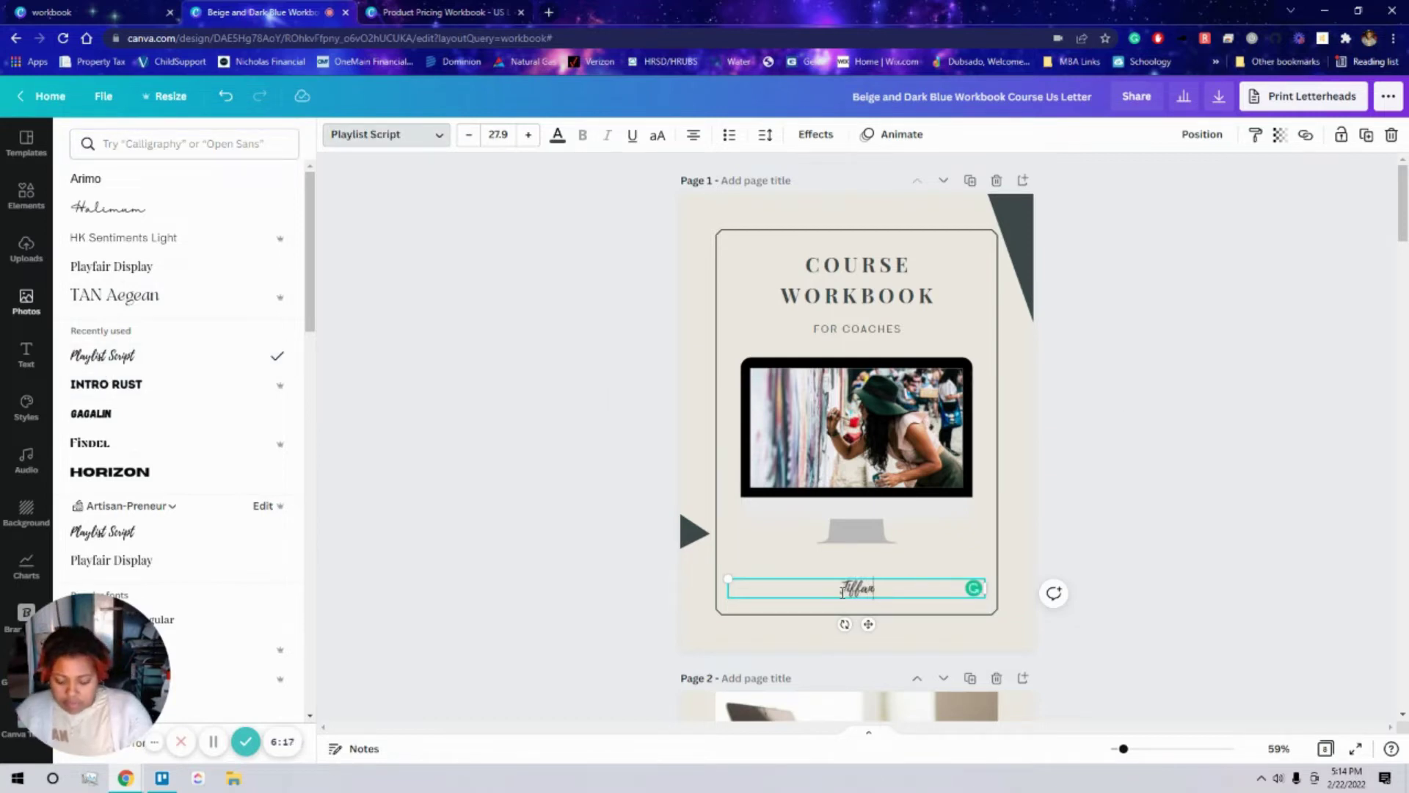
Retitle the cover FINDING YOUR AUDIENCE with subtitle FOR CREATIVES, and delete the thin border
{"action": "left_click", "coordinate": [878, 267]}
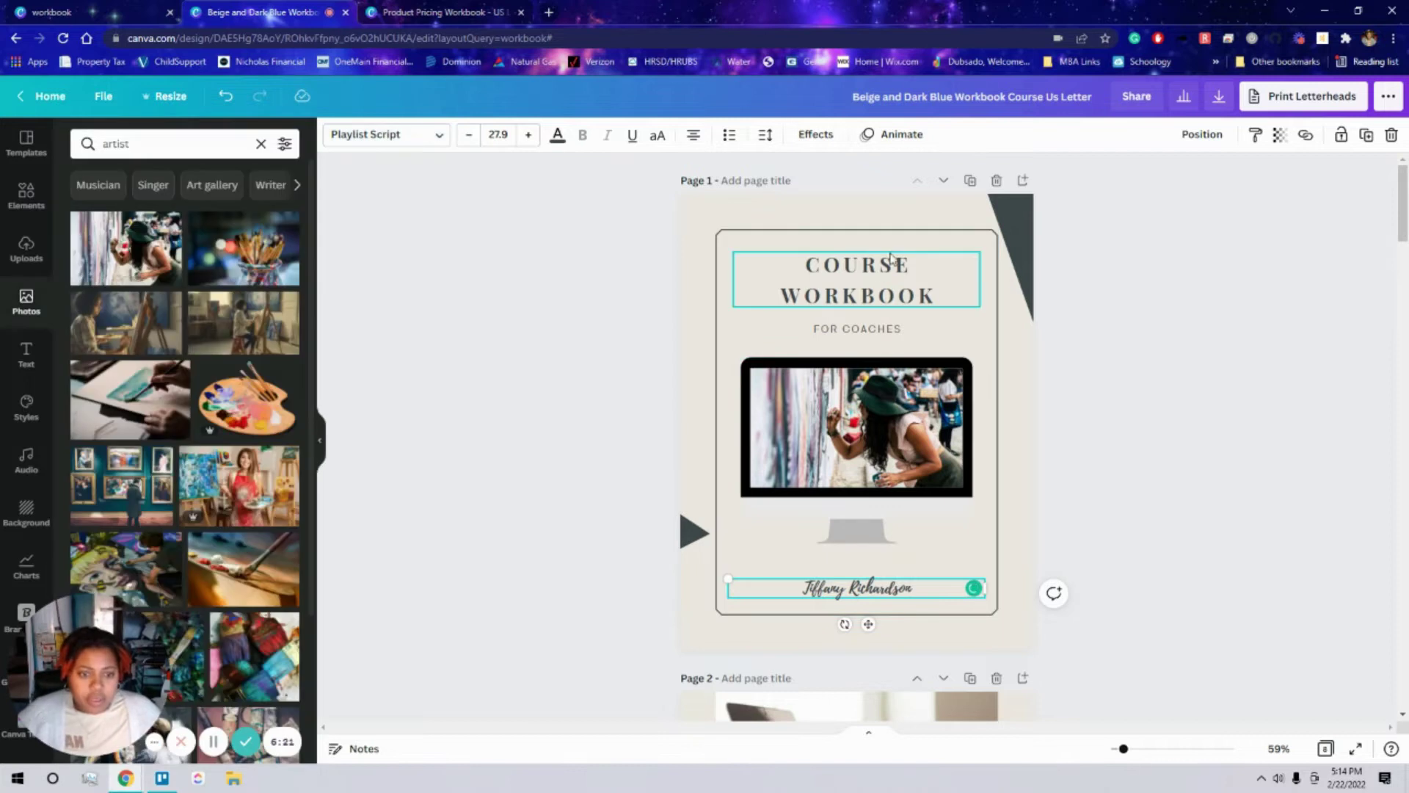
{"action": "left_click", "coordinate": [878, 267]}
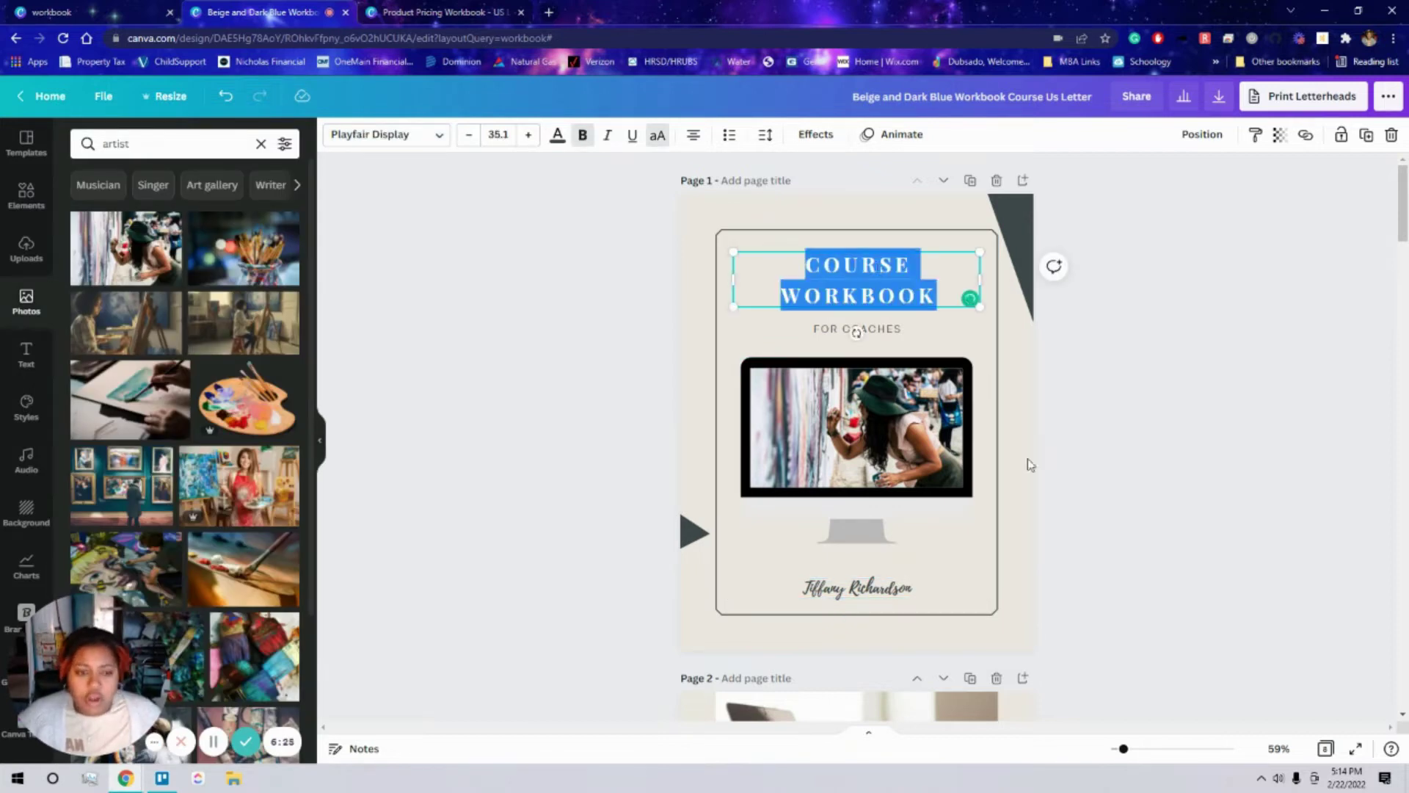
{"action": "type", "text": "FINDING"}
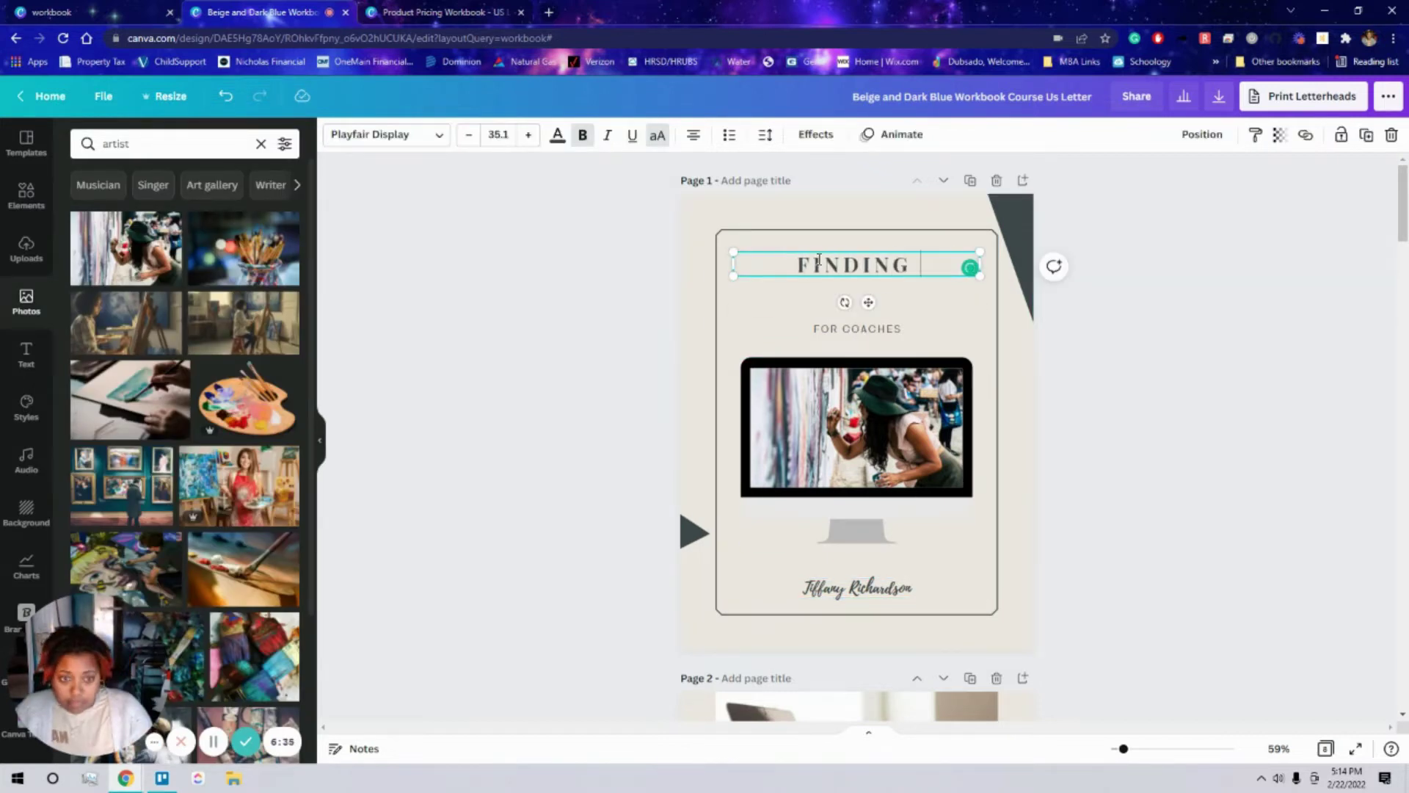
{"action": "type", "text": " YOUR AUDIENCE"}
{"action": "double_click", "coordinate": [825, 329]}
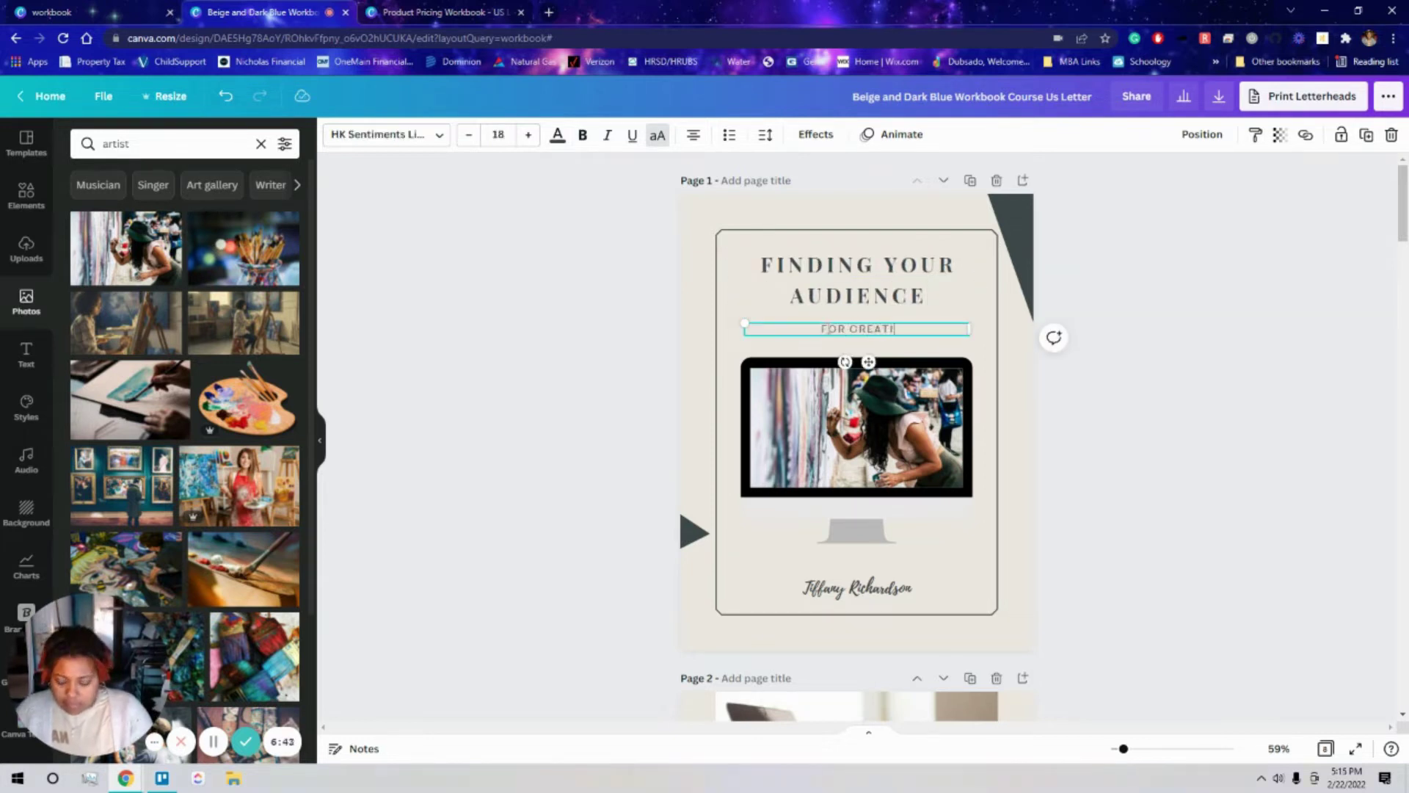
{"action": "left_click", "coordinate": [1146, 470]}
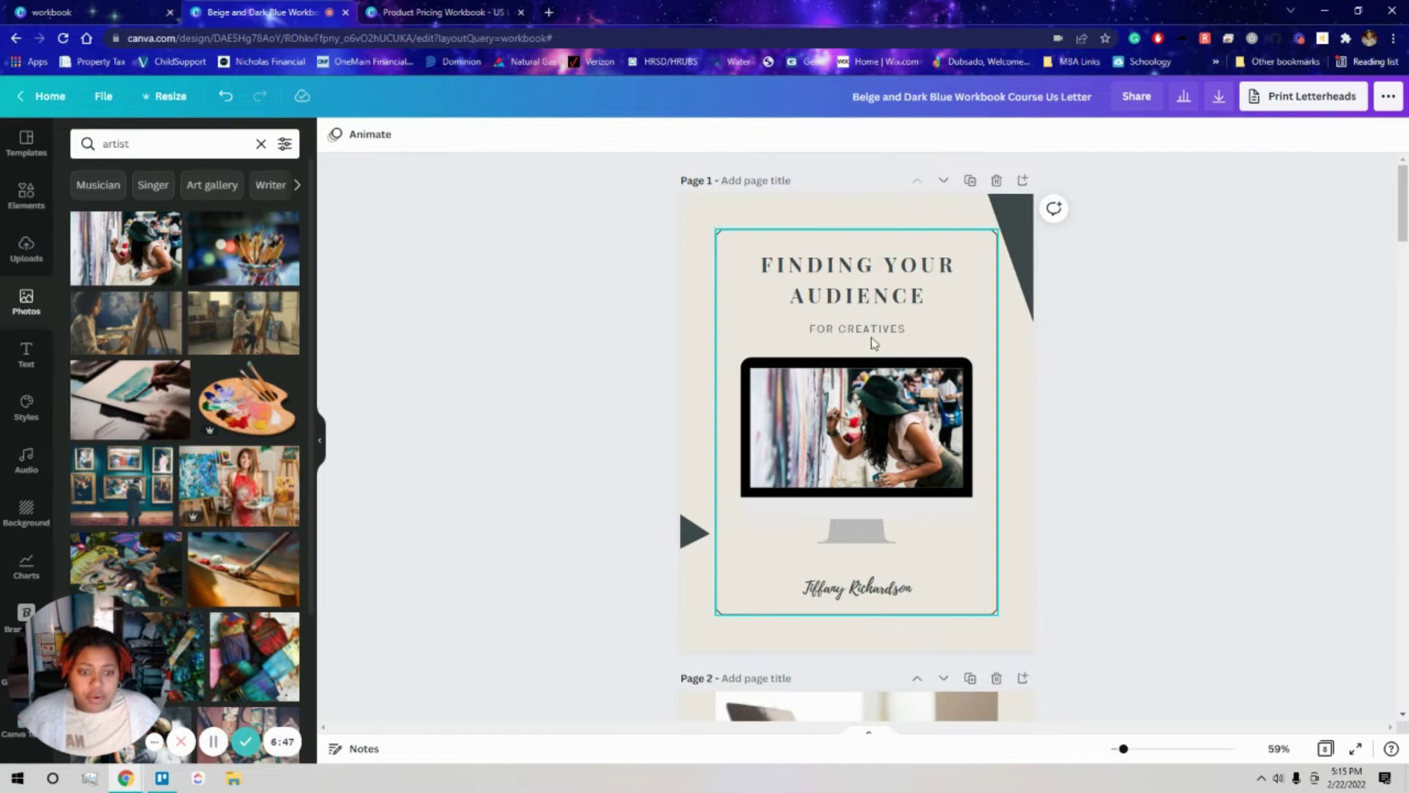
{"action": "left_click", "coordinate": [997, 599]}
{"action": "key", "text": "Delete"}
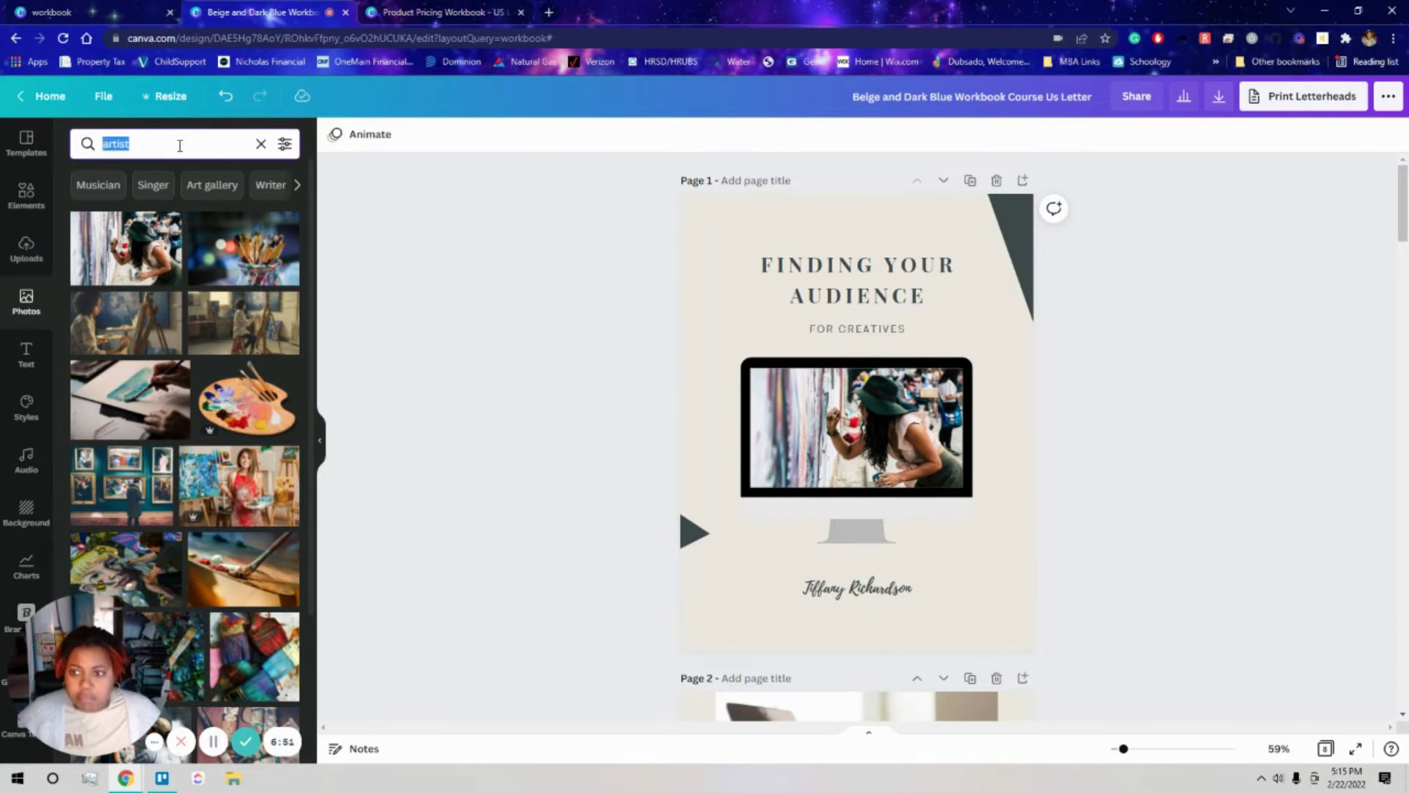
Add a gold rectangular 'border' frame to the cover, enlarged and centred around the content
{"action": "left_click", "coordinate": [15, 200]}
{"action": "left_click", "coordinate": [146, 146]}
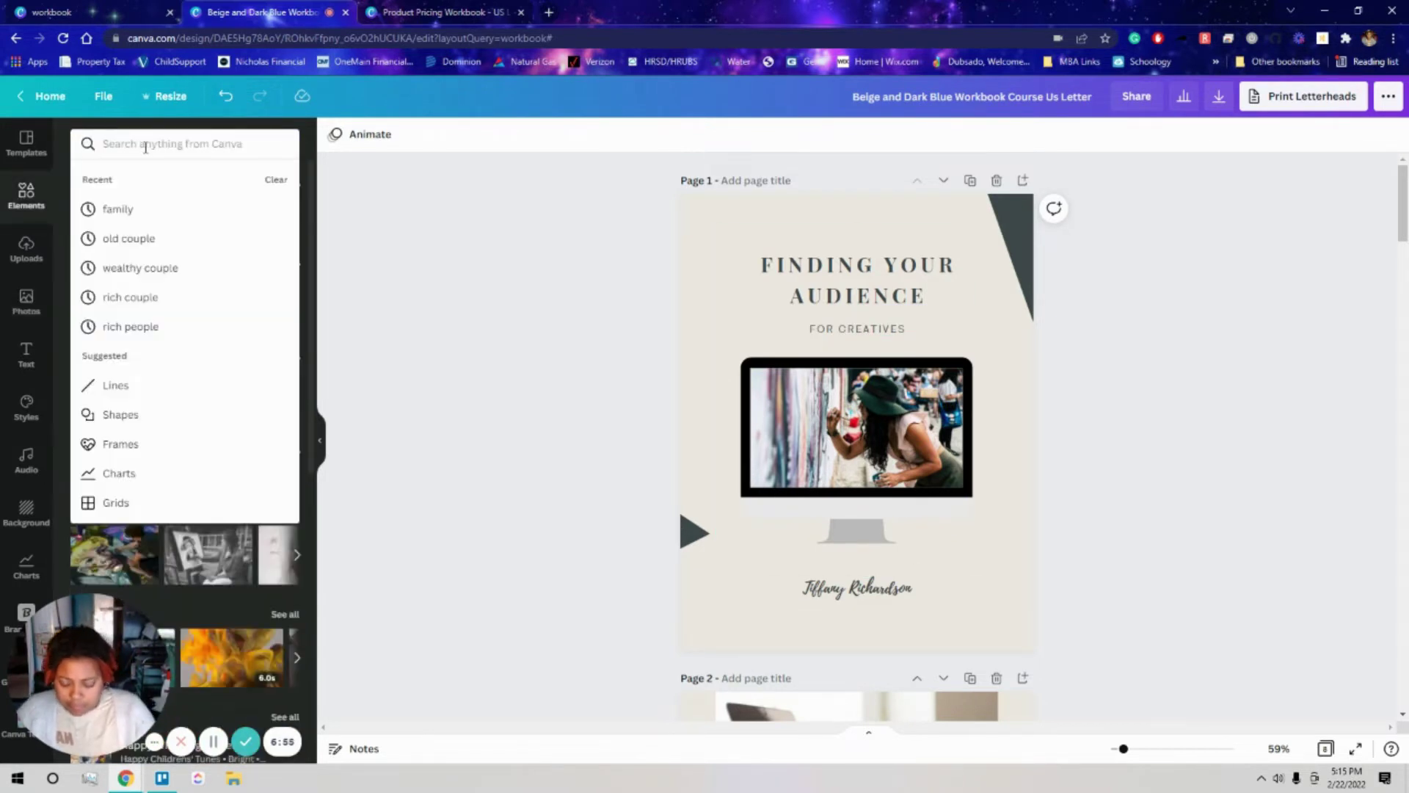
{"action": "type", "text": "bord"}
{"action": "left_click", "coordinate": [186, 214]}
{"action": "left_click_drag", "start_coordinate": [265, 282], "coordinate": [754, 293]}
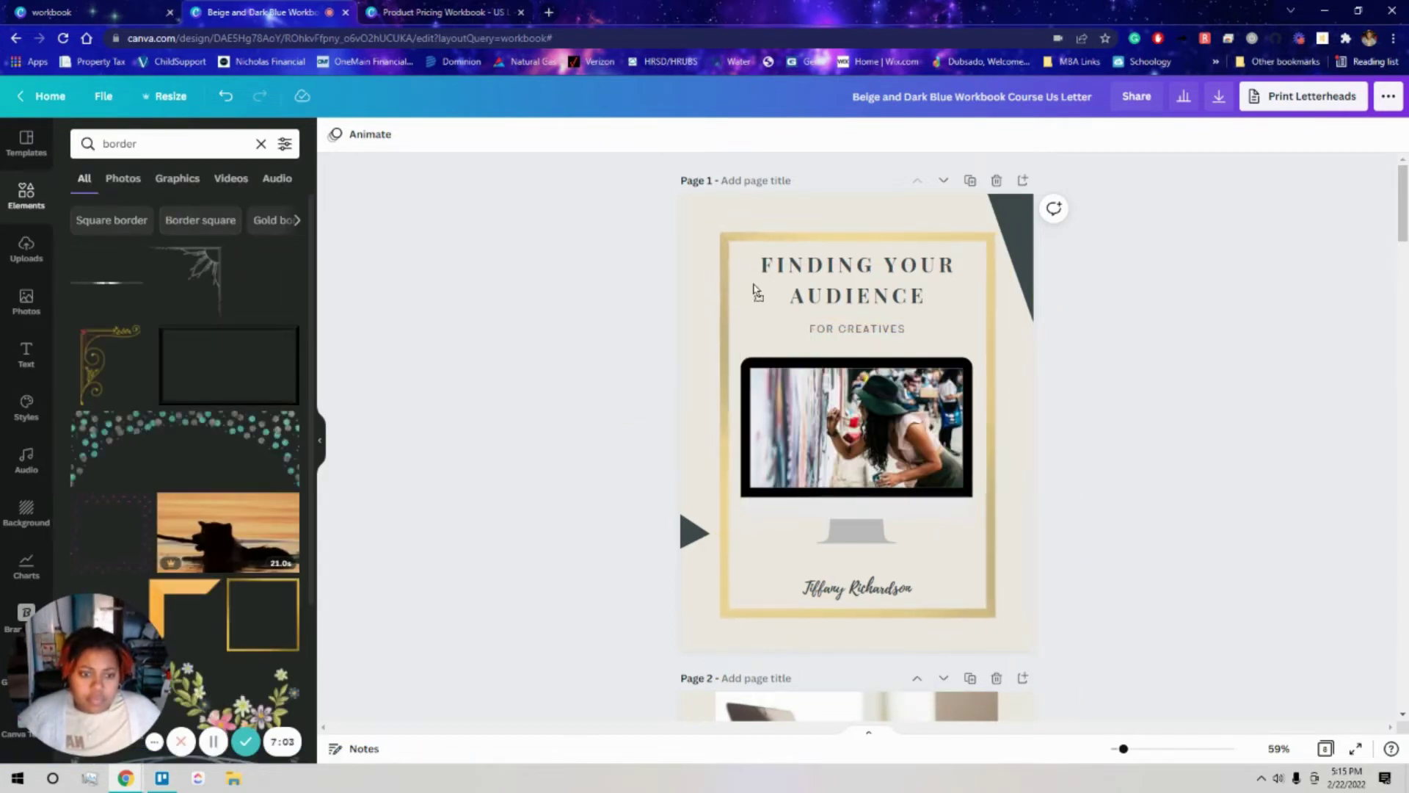
{"action": "left_click_drag", "start_coordinate": [993, 233], "coordinate": [1000, 218]}
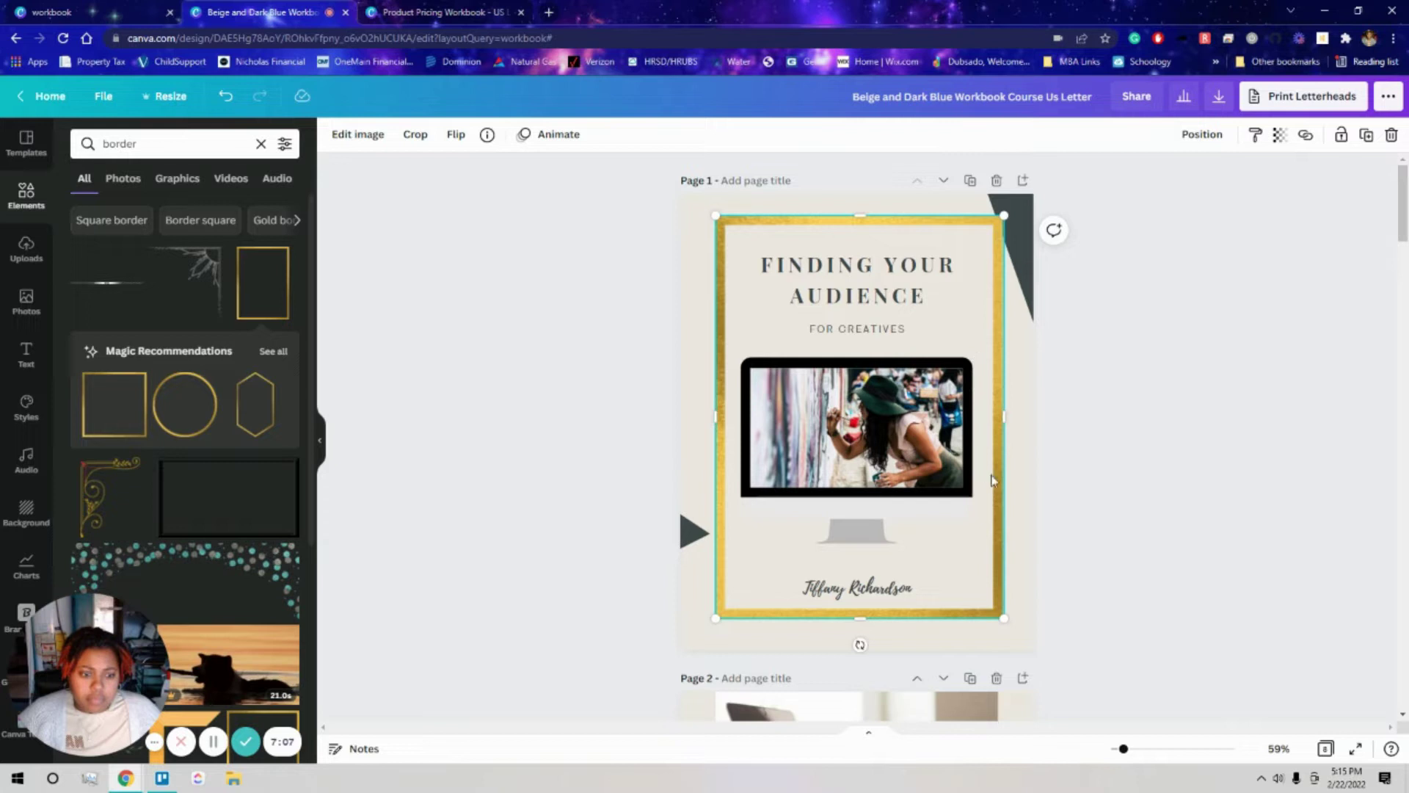
{"action": "left_click_drag", "start_coordinate": [995, 473], "coordinate": [992, 472]}
Rotate the left dark triangle and move it to the top-left corner, matching the top-right one
{"action": "left_click", "coordinate": [1019, 227]}
{"action": "left_click", "coordinate": [689, 532]}
{"action": "left_click_drag", "start_coordinate": [517, 521], "coordinate": [499, 645]}
{"action": "left_click_drag", "start_coordinate": [612, 588], "coordinate": [623, 613]}
{"action": "left_click", "coordinate": [1147, 499]}
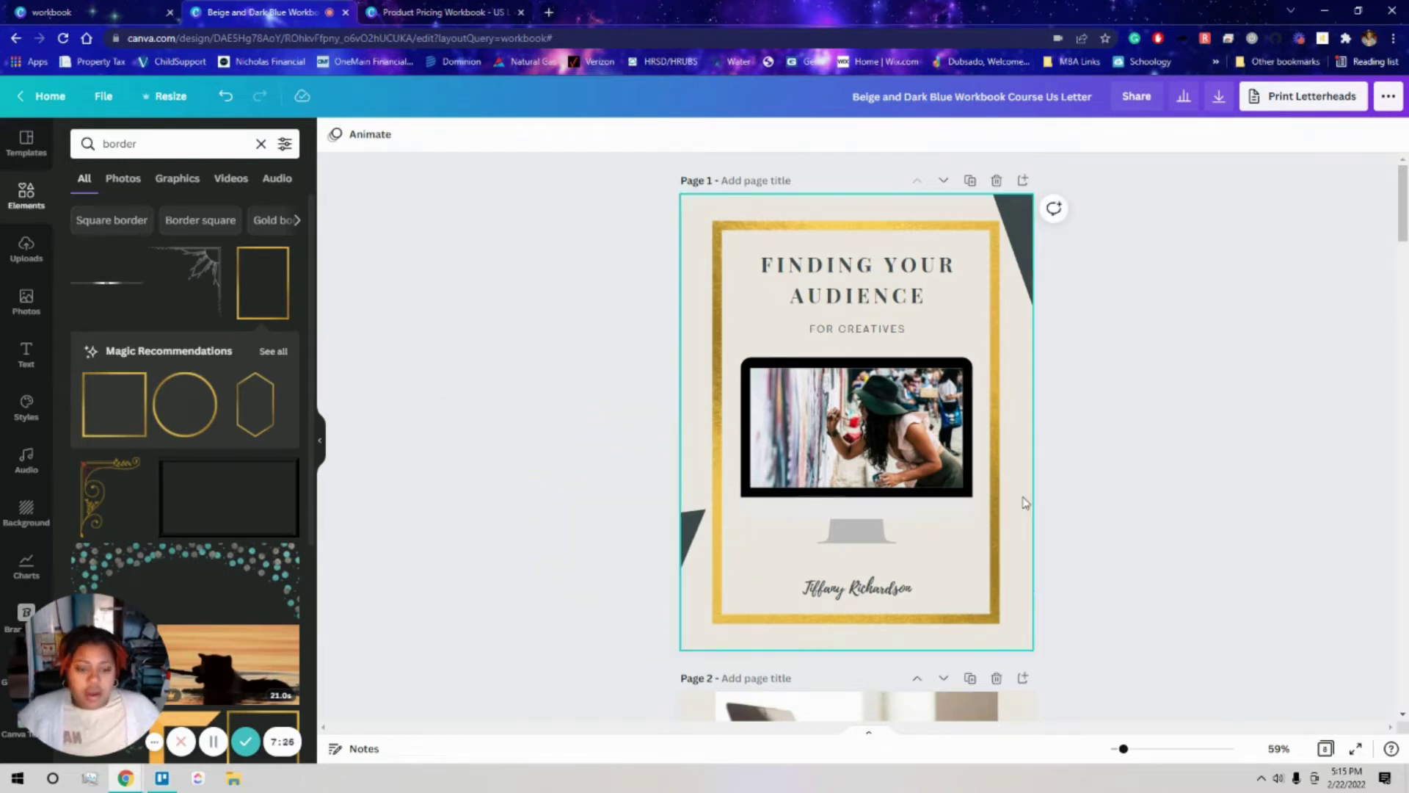
{"action": "scroll", "coordinate": [1022, 494], "scroll_direction": "down", "scroll_amount": 2}
{"action": "scroll", "coordinate": [1022, 494], "scroll_direction": "up", "scroll_amount": 2}
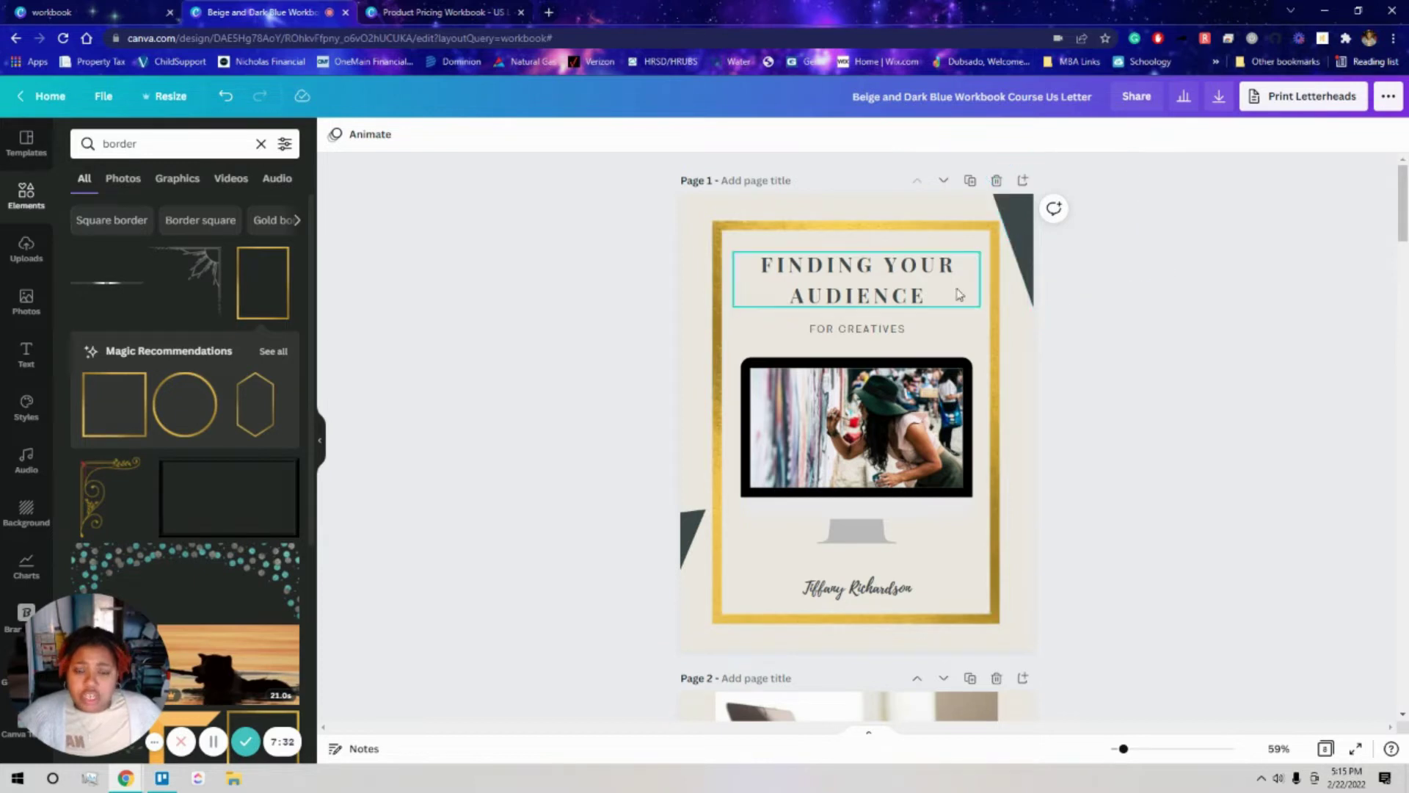
{"action": "left_click", "coordinate": [690, 543]}
{"action": "left_click_drag", "start_coordinate": [690, 543], "coordinate": [726, 148]}
{"action": "left_click", "coordinate": [1245, 447]}
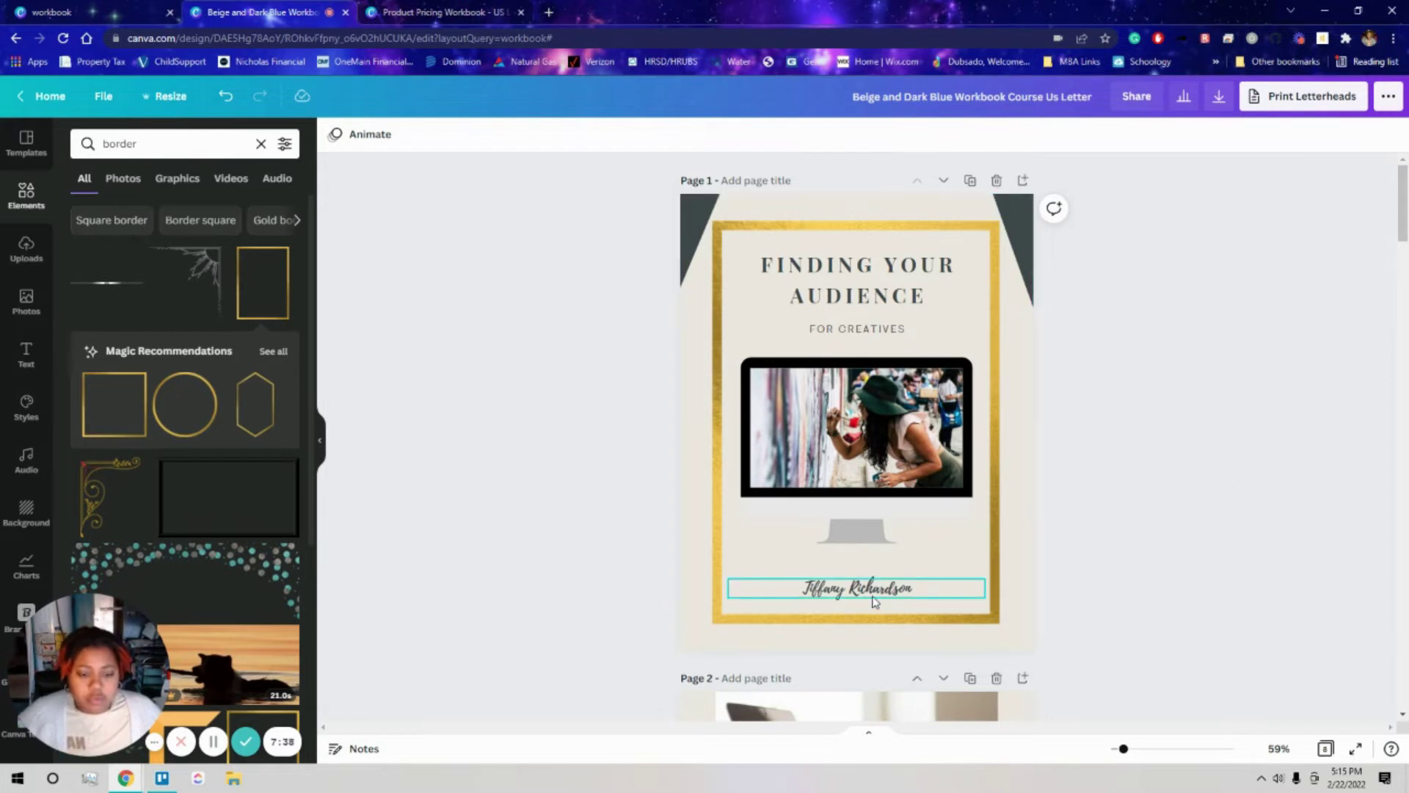
{"action": "scroll", "coordinate": [684, 491], "scroll_direction": "down", "scroll_amount": 5}
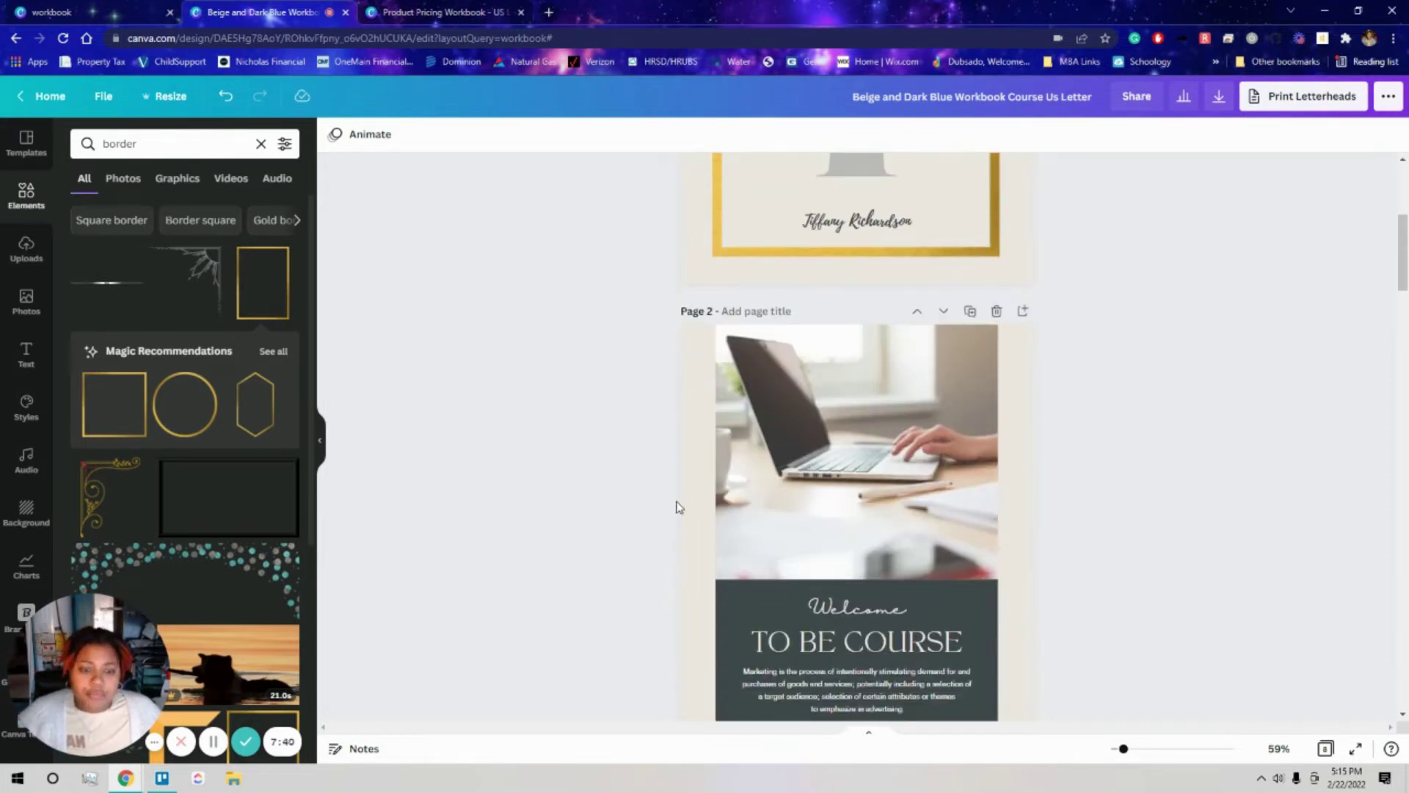
{"action": "scroll", "coordinate": [686, 482], "scroll_direction": "down", "scroll_amount": 1}
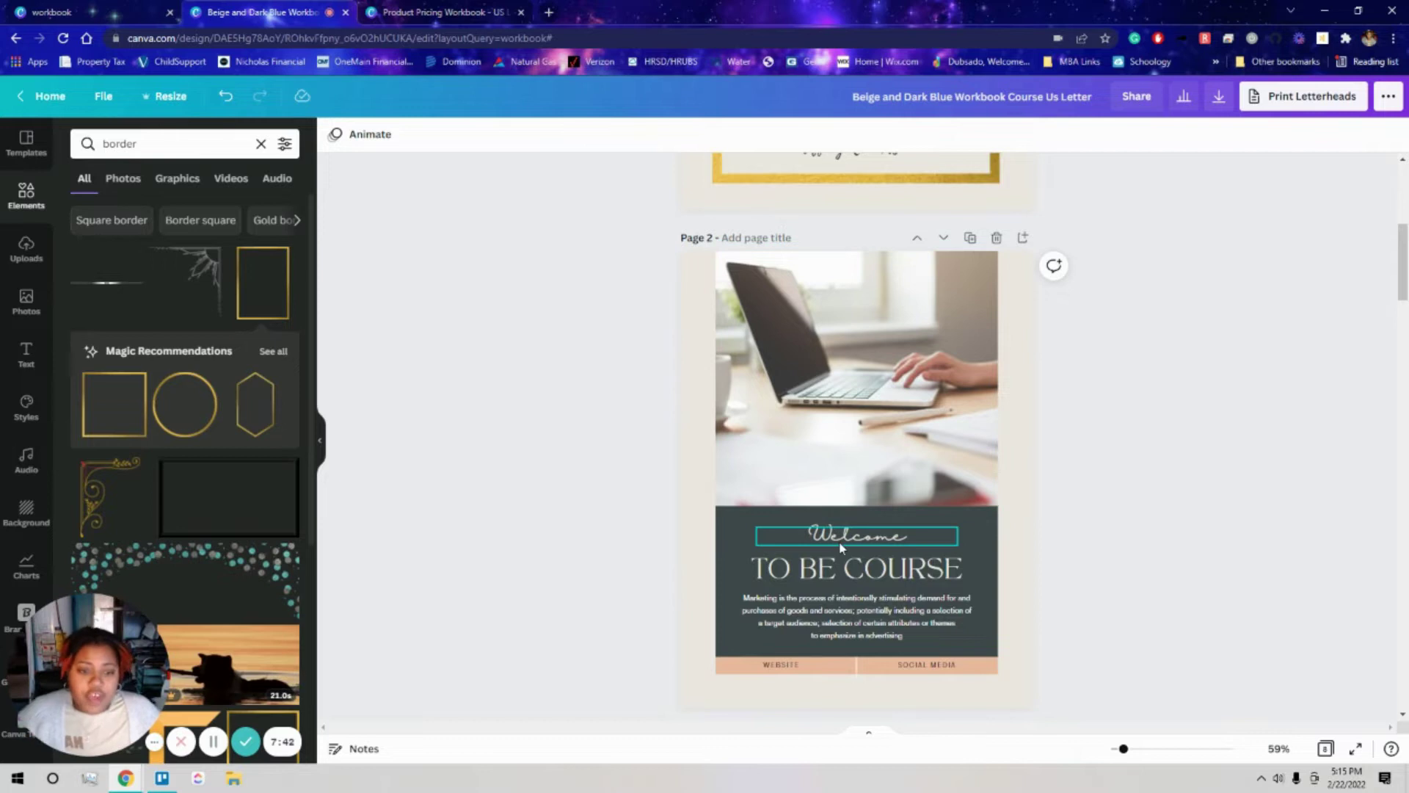
{"action": "left_click", "coordinate": [844, 457]}
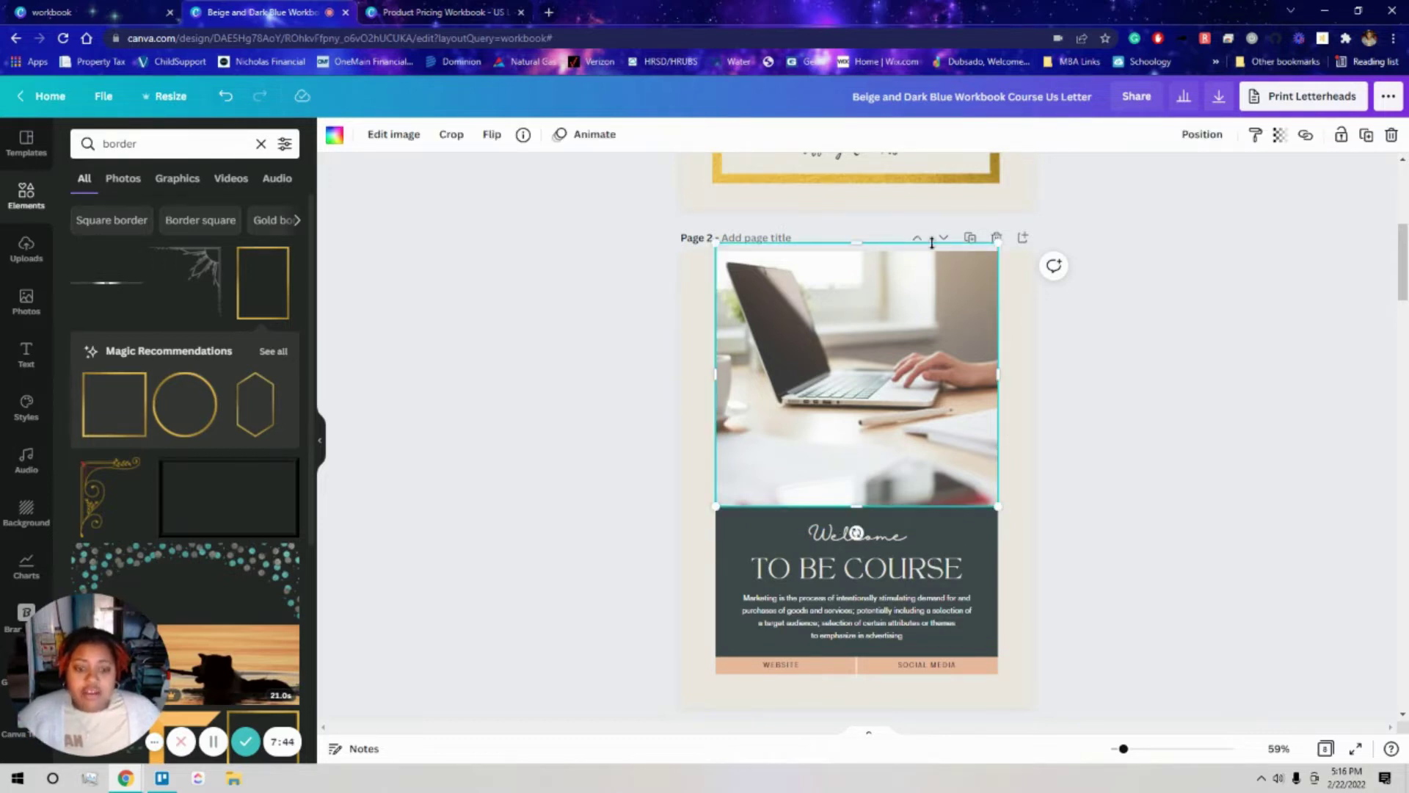
{"action": "scroll", "coordinate": [912, 252], "scroll_direction": "down", "scroll_amount": 6}
{"action": "scroll", "coordinate": [891, 497], "scroll_direction": "up", "scroll_amount": 12}
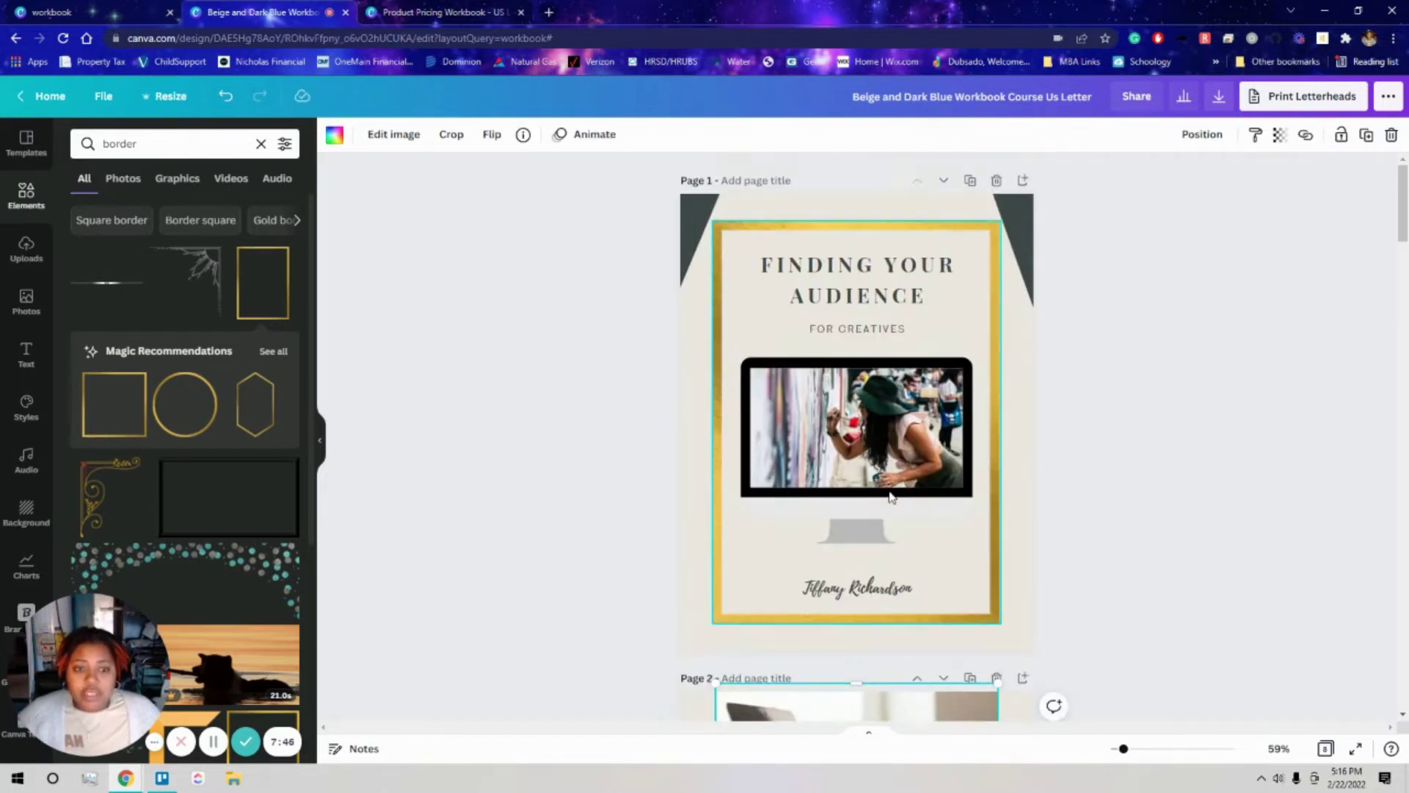
{"action": "left_click", "coordinate": [428, 8]}
{"action": "scroll", "coordinate": [637, 434], "scroll_direction": "down", "scroll_amount": 5}
{"action": "scroll", "coordinate": [734, 462], "scroll_direction": "up", "scroll_amount": 5}
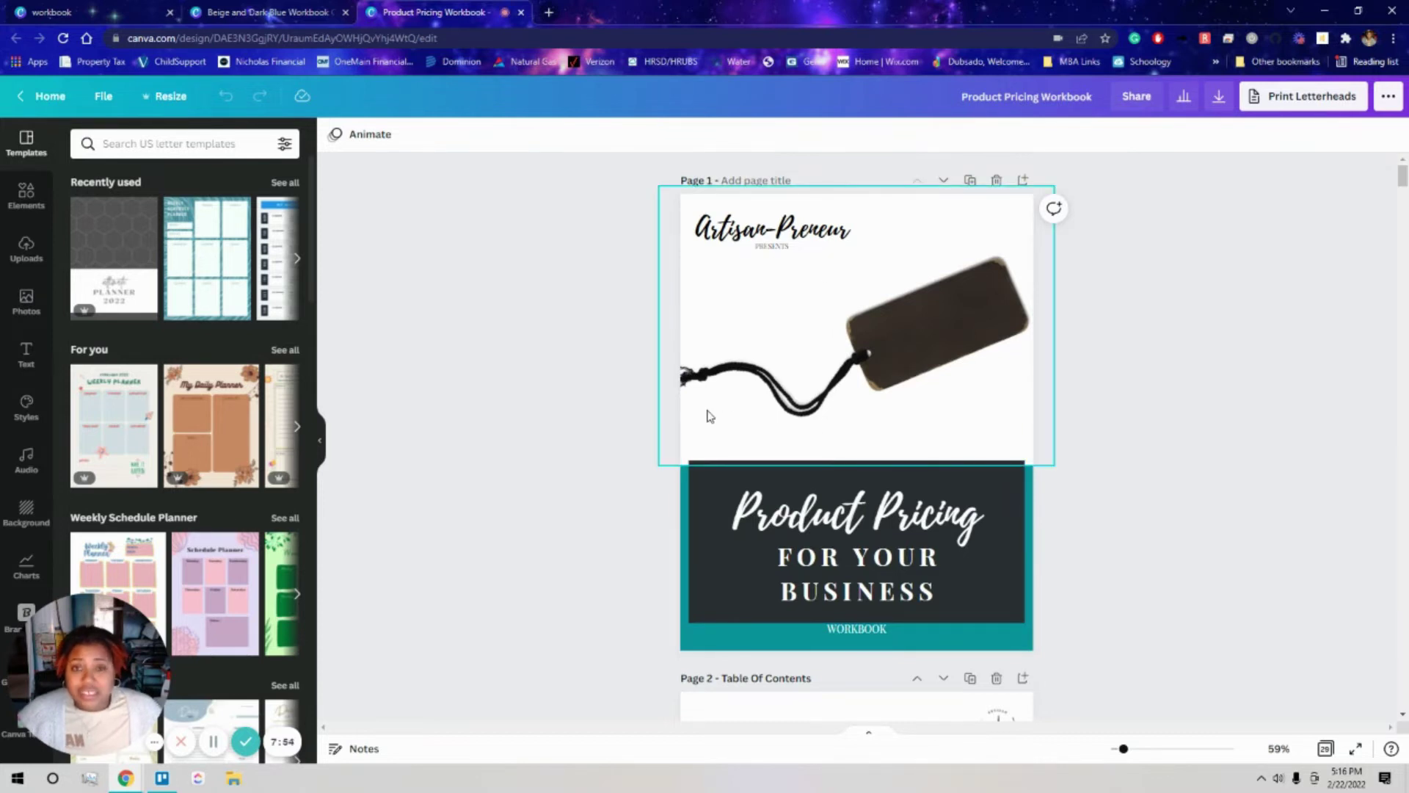
{"action": "left_click", "coordinate": [756, 363]}
{"action": "key", "text": "ctrl+shift+Tab"}
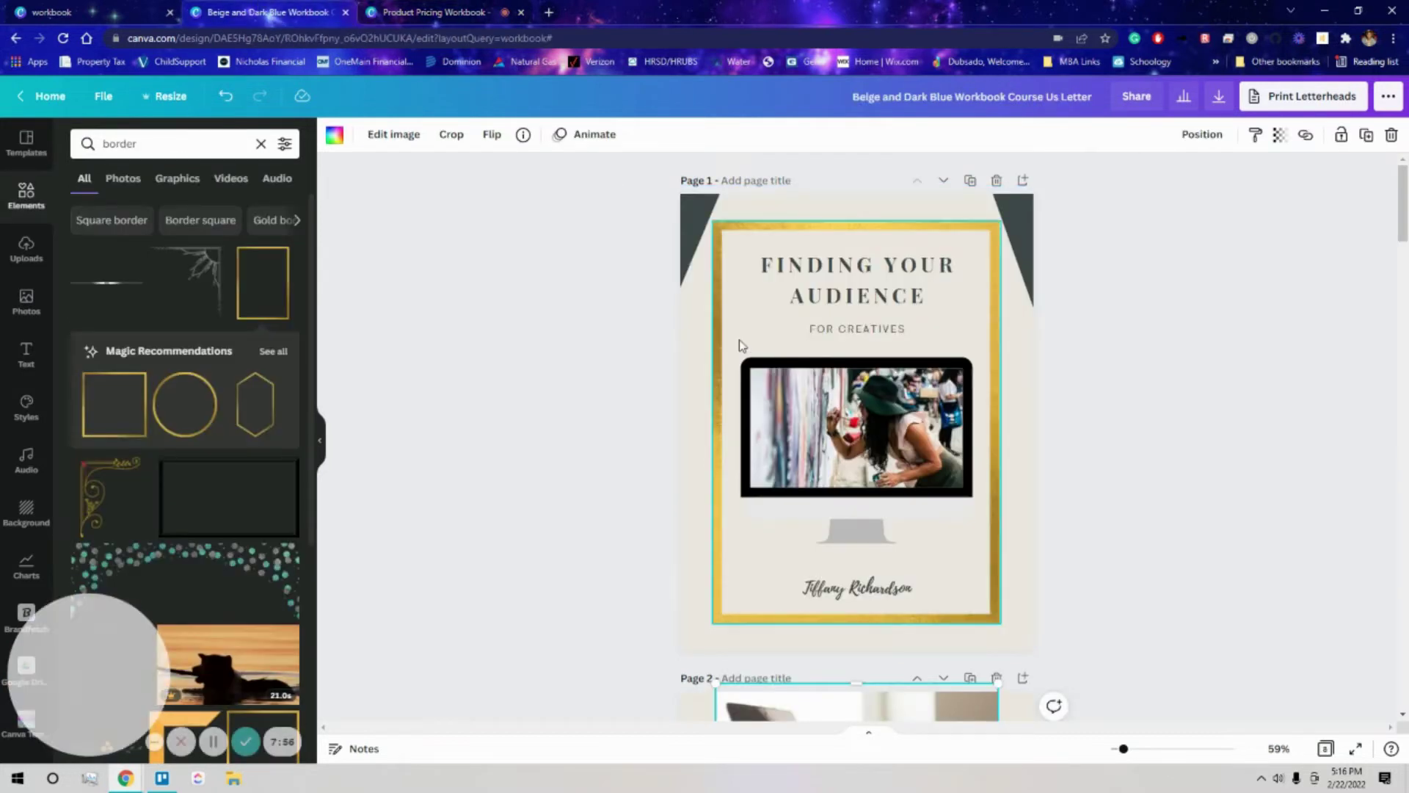
{"action": "scroll", "coordinate": [738, 340], "scroll_direction": "down", "scroll_amount": 20}
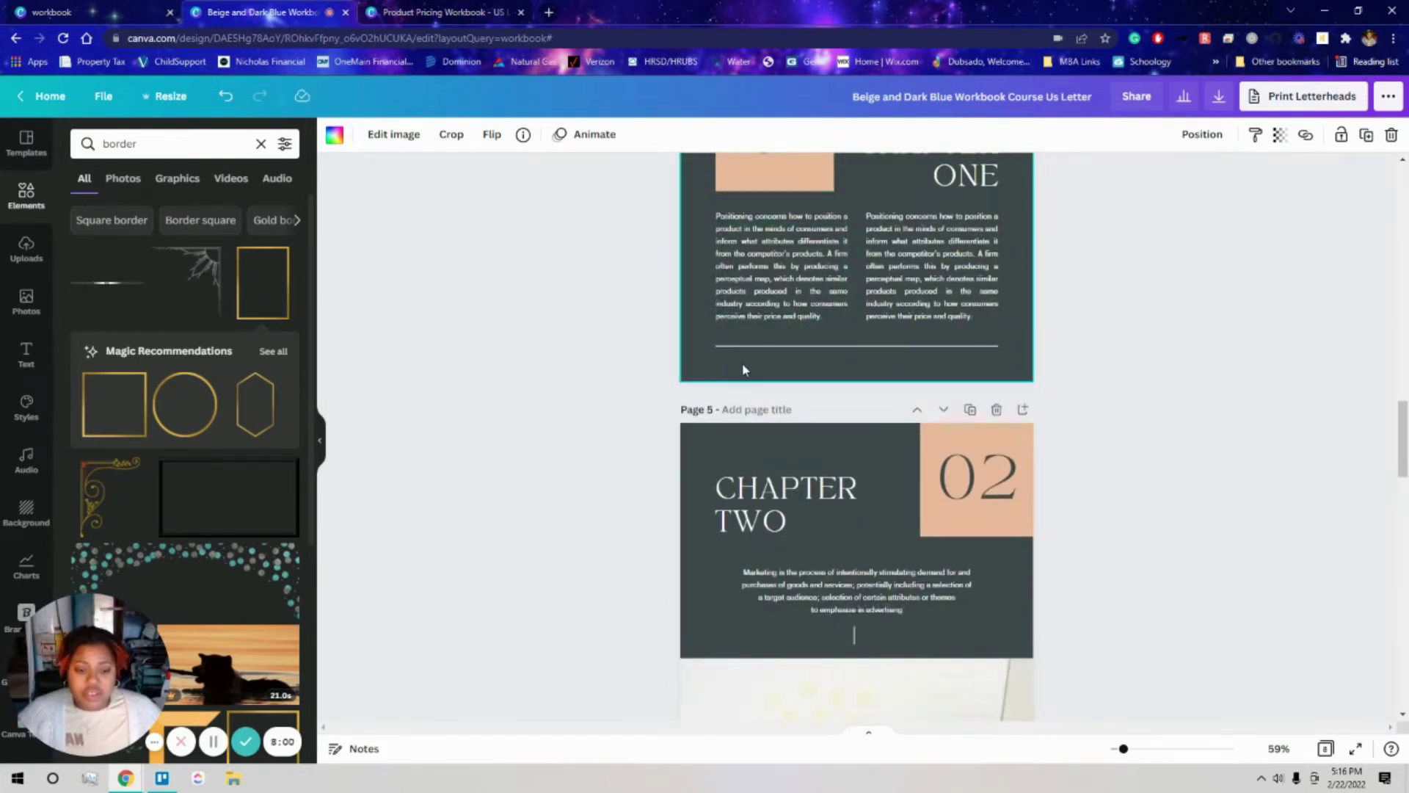
{"action": "scroll", "coordinate": [743, 369], "scroll_direction": "down", "scroll_amount": 7}
{"action": "scroll", "coordinate": [743, 368], "scroll_direction": "up", "scroll_amount": 4}
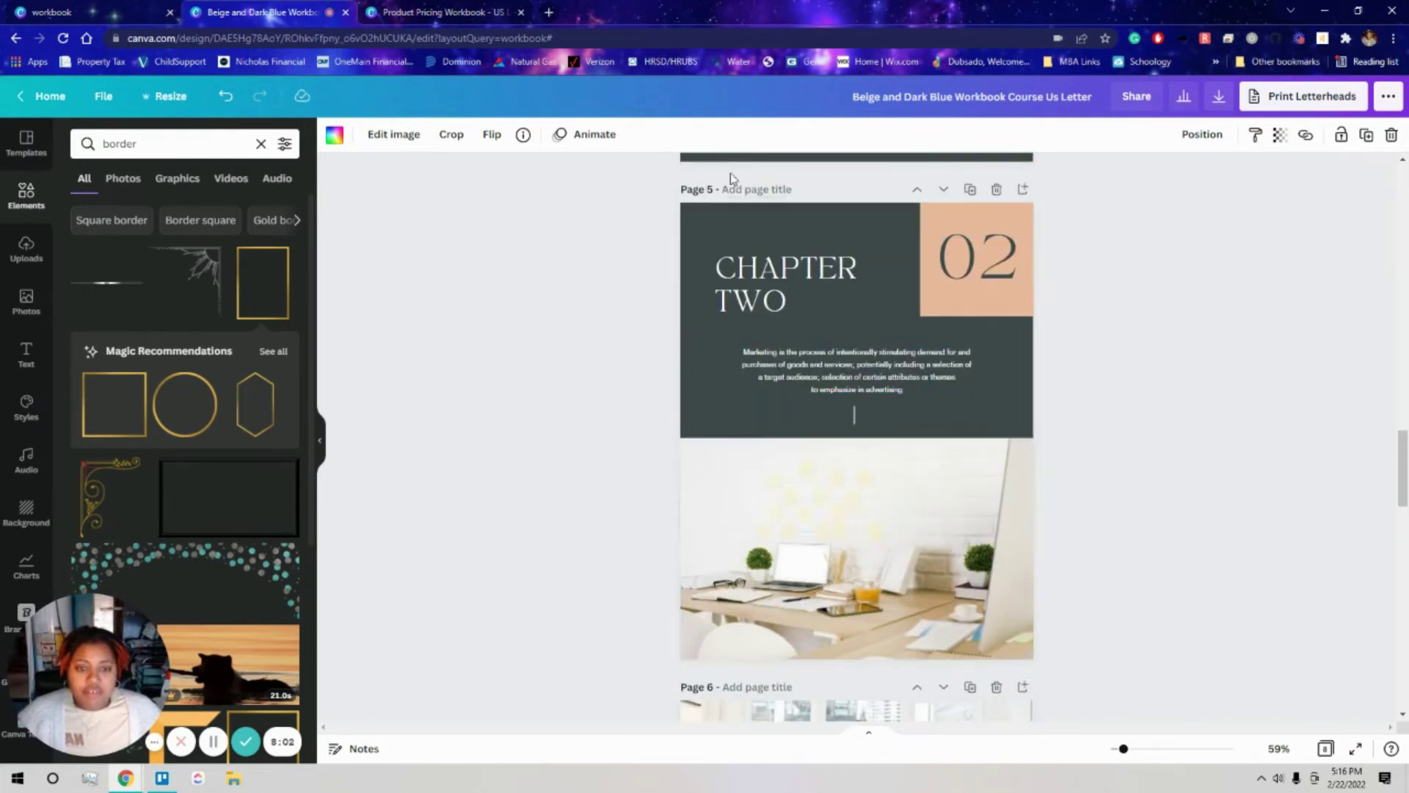
{"action": "key", "text": "ctrl+Tab"}
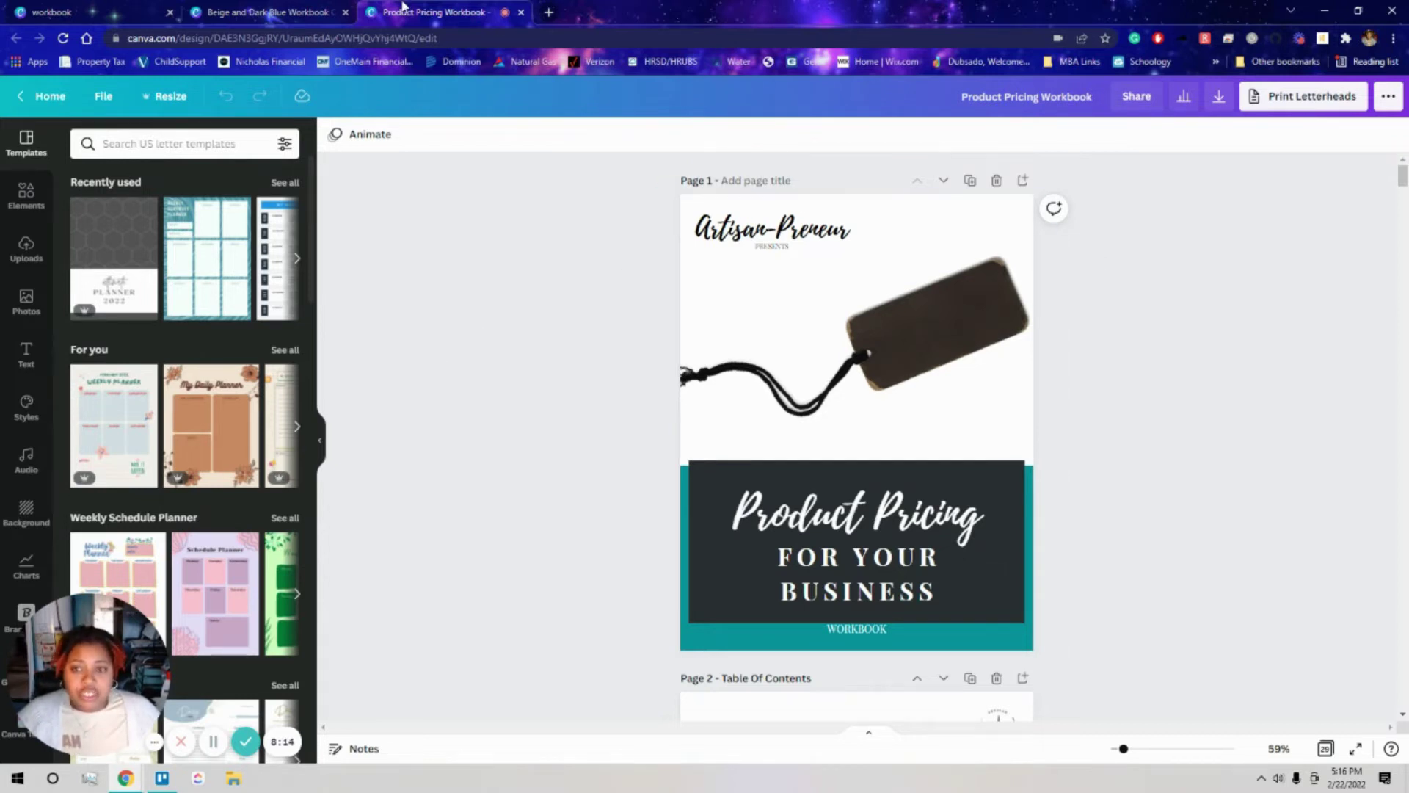
{"action": "left_click", "coordinate": [309, 12]}
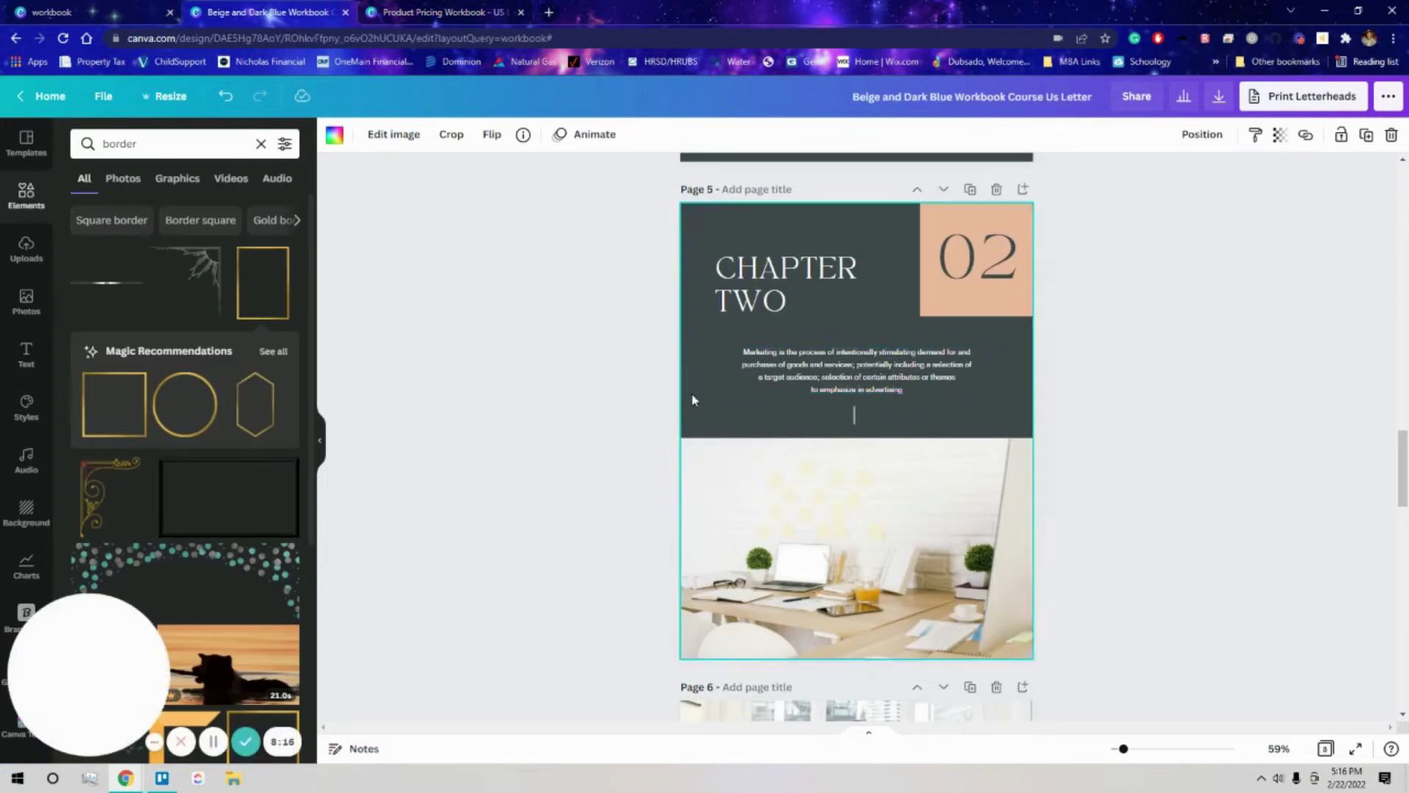
{"action": "scroll", "coordinate": [864, 417], "scroll_direction": "down", "scroll_amount": 9}
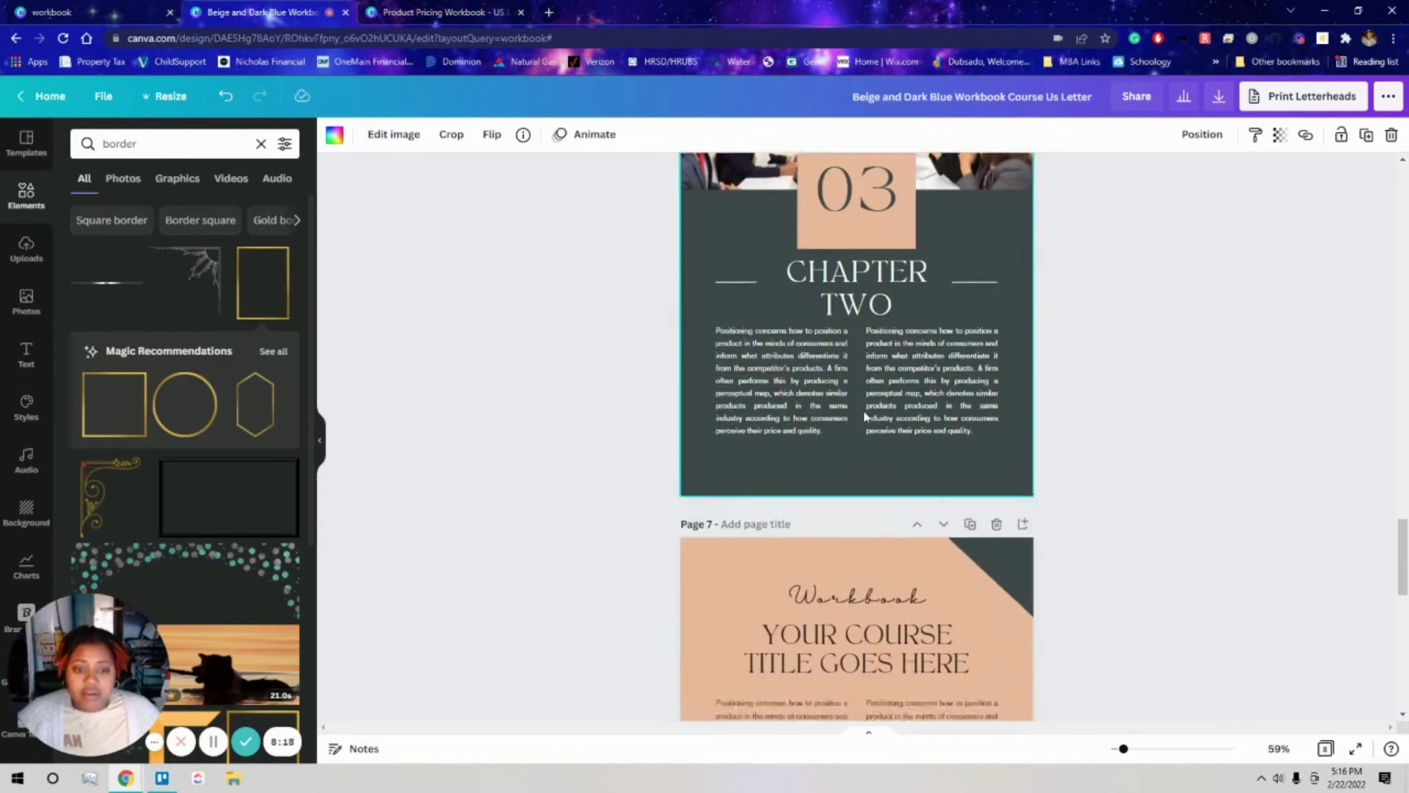
{"action": "scroll", "coordinate": [865, 417], "scroll_direction": "up", "scroll_amount": 3}
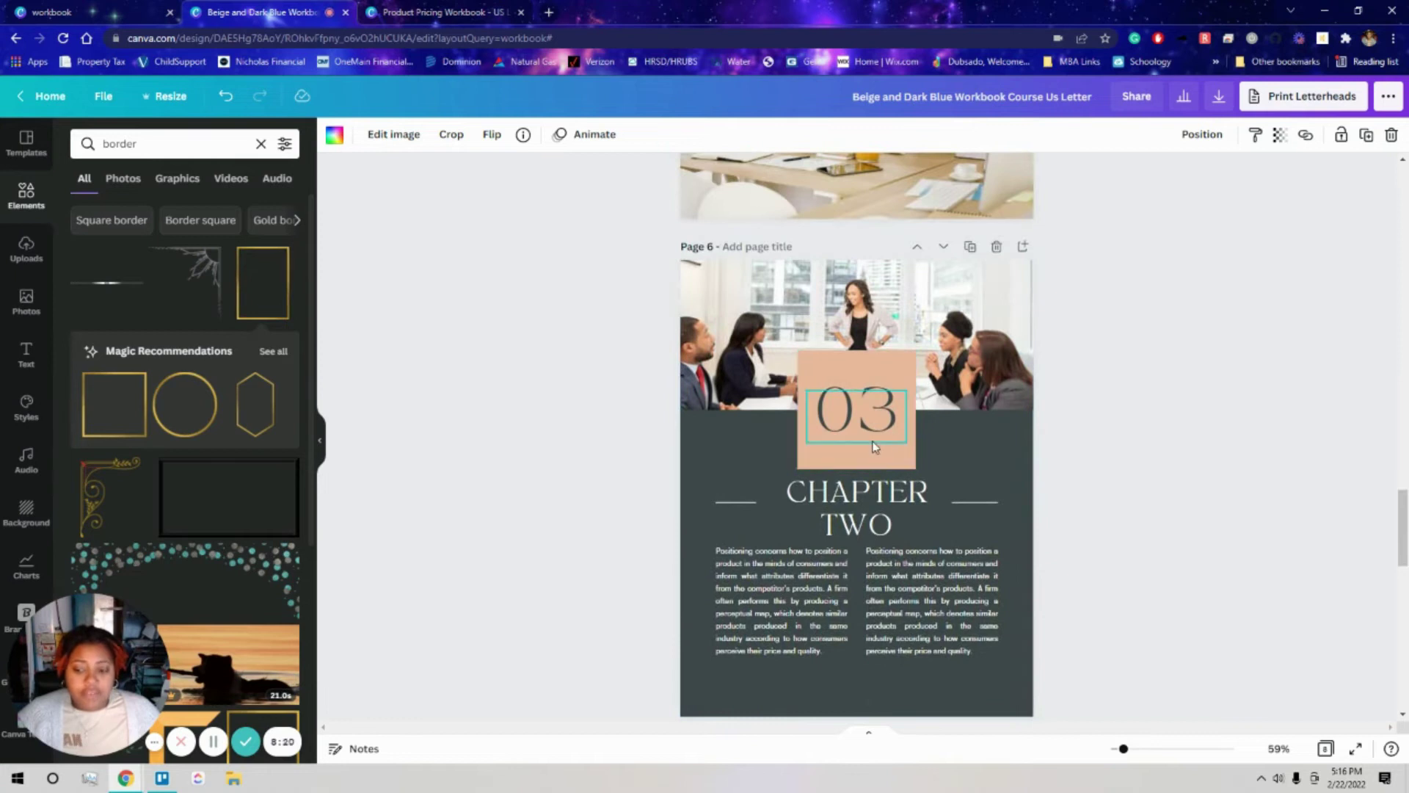
{"action": "scroll", "coordinate": [954, 460], "scroll_direction": "down", "scroll_amount": 5}
{"action": "scroll", "coordinate": [897, 422], "scroll_direction": "up", "scroll_amount": 15}
{"action": "scroll", "coordinate": [896, 418], "scroll_direction": "up", "scroll_amount": 10}
{"action": "left_click", "coordinate": [440, 12]}
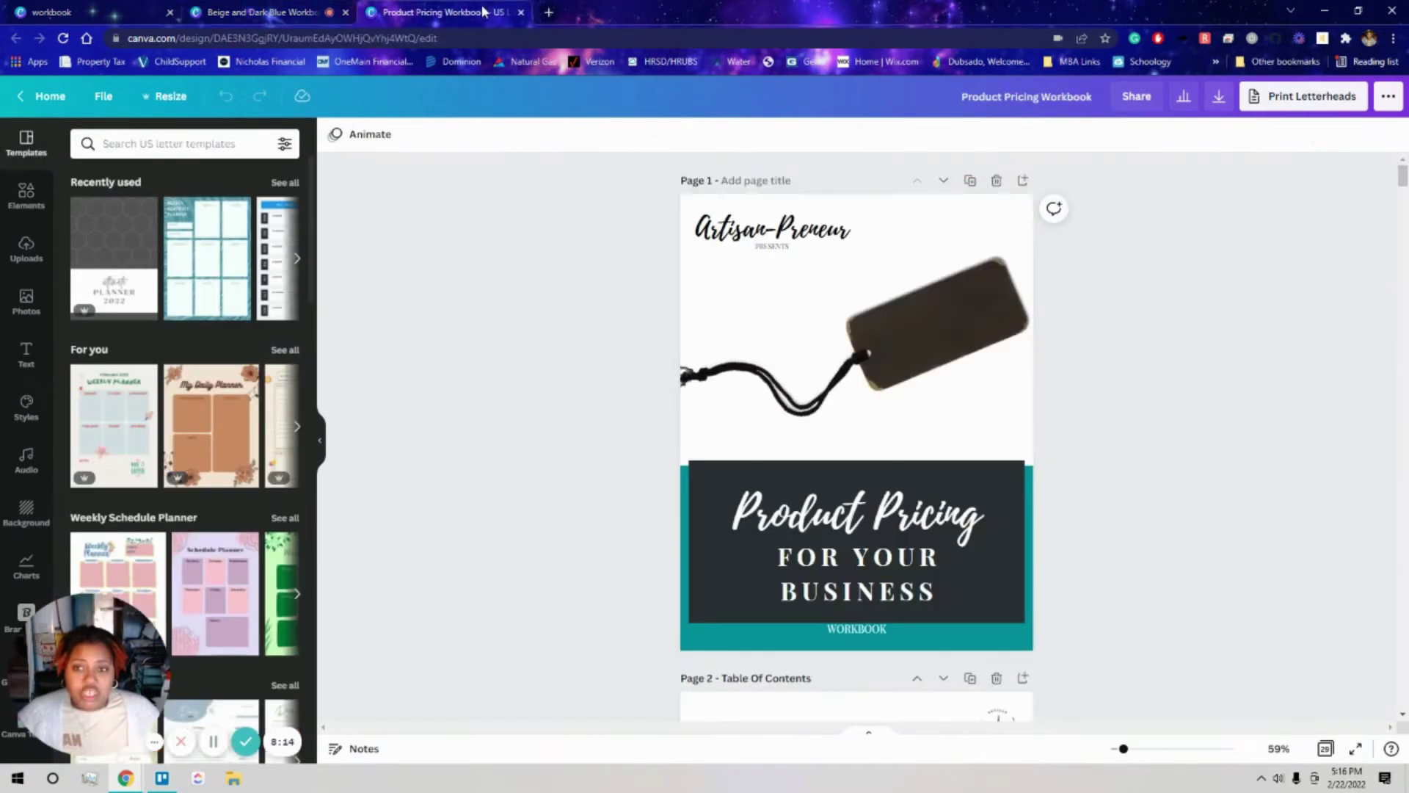
On page 6, move the peach block and its 03 number to the top-left over the photo
{"action": "key", "text": "ctrl+shift+Tab"}
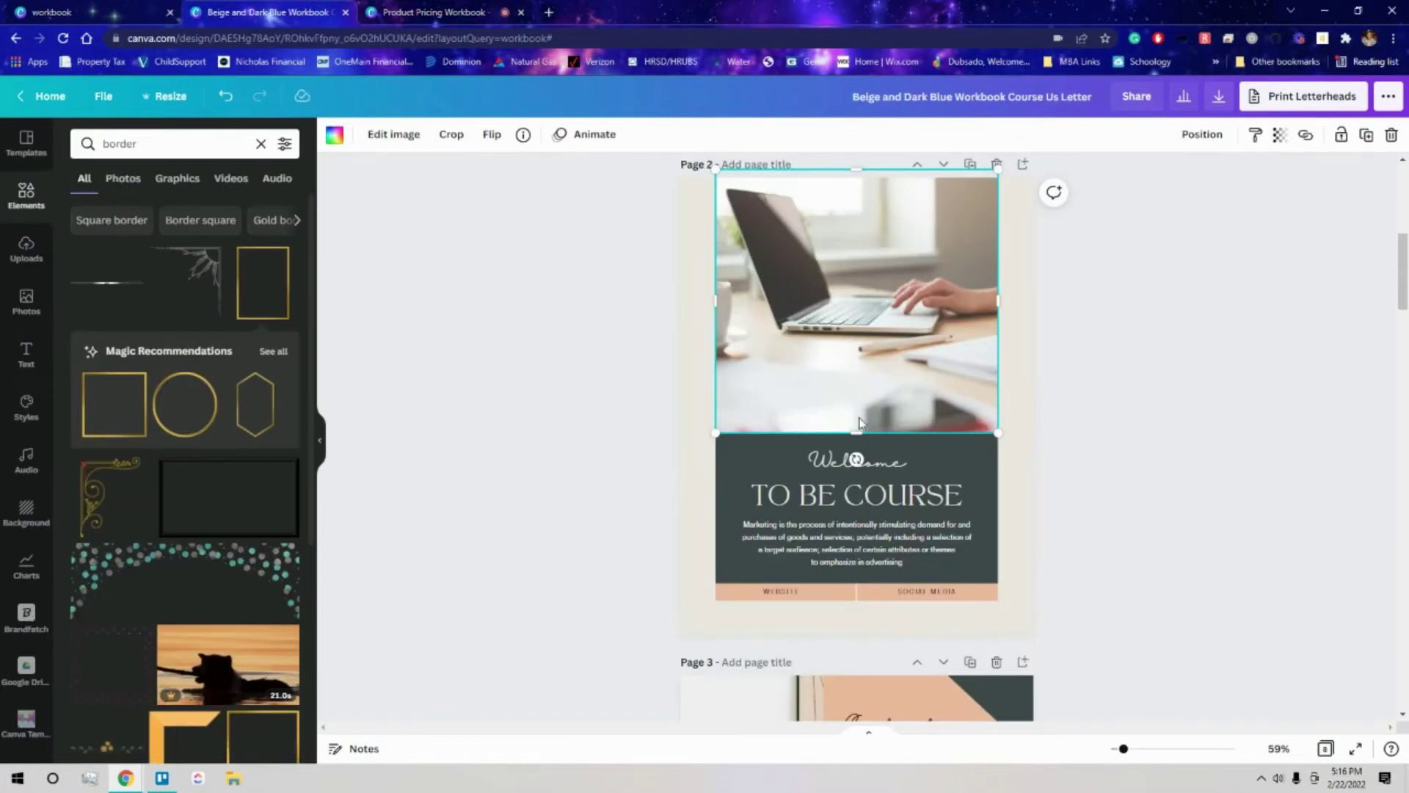
{"action": "scroll", "coordinate": [817, 432], "scroll_direction": "down", "scroll_amount": 5}
{"action": "scroll", "coordinate": [817, 434], "scroll_direction": "down", "scroll_amount": 15}
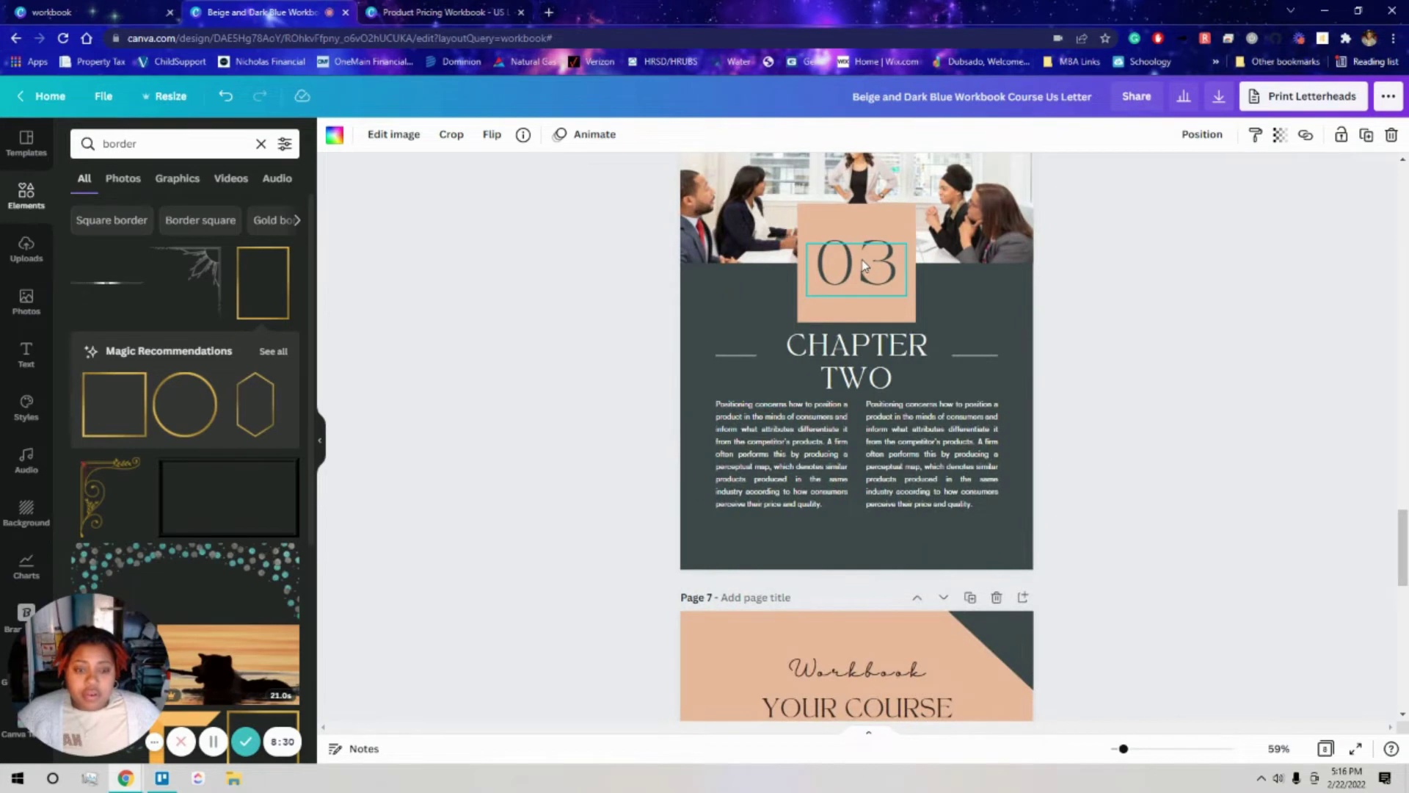
{"action": "left_click", "coordinate": [864, 266]}
{"action": "scroll", "coordinate": [961, 353], "scroll_direction": "up", "scroll_amount": 3}
{"action": "left_click_drag", "start_coordinate": [851, 580], "coordinate": [755, 507]}
{"action": "left_click", "coordinate": [858, 615]}
{"action": "left_click_drag", "start_coordinate": [857, 609], "coordinate": [733, 513]}
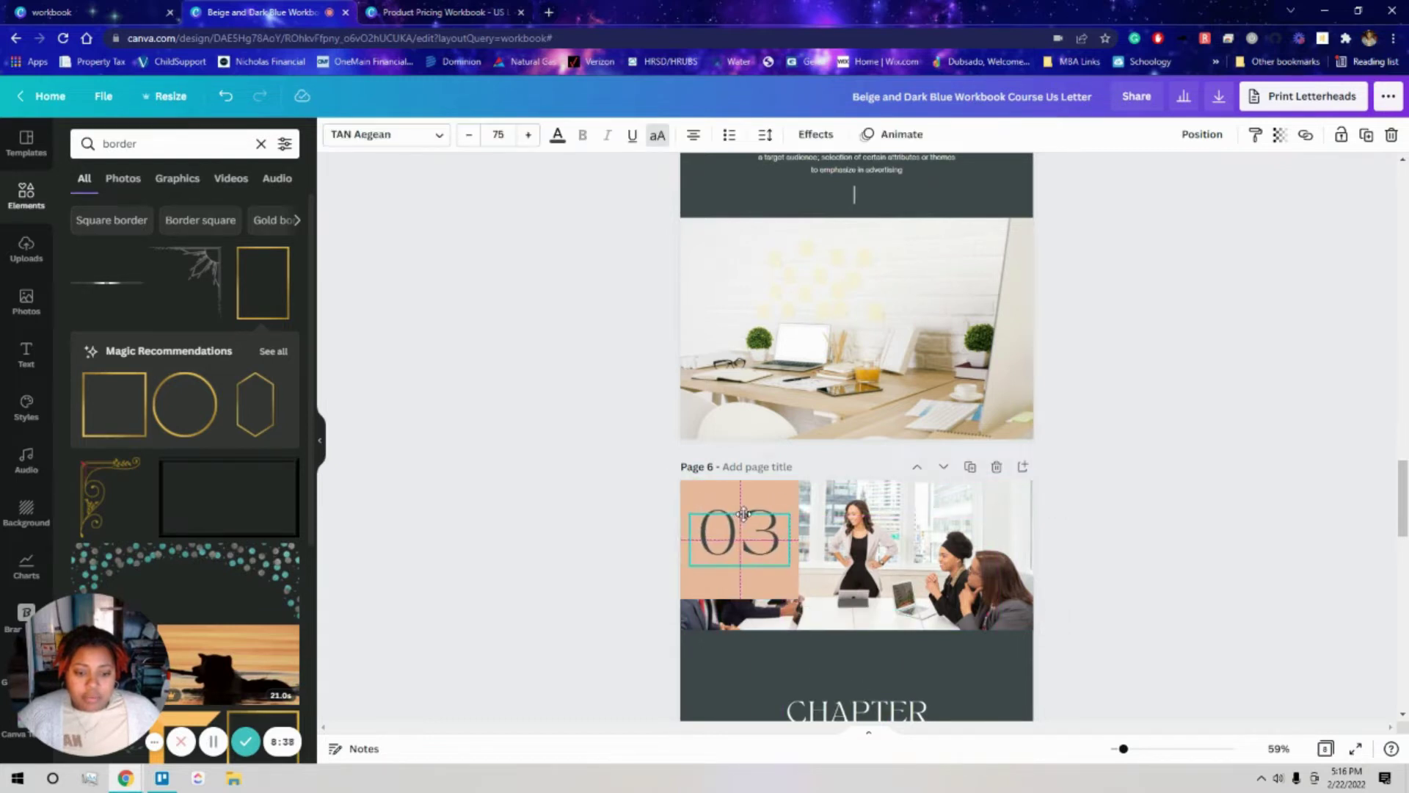
Delete page 6's CHAPTER TWO heading and its pair of divider lines
{"action": "left_click", "coordinate": [947, 567]}
{"action": "scroll", "coordinate": [1104, 543], "scroll_direction": "down", "scroll_amount": 5}
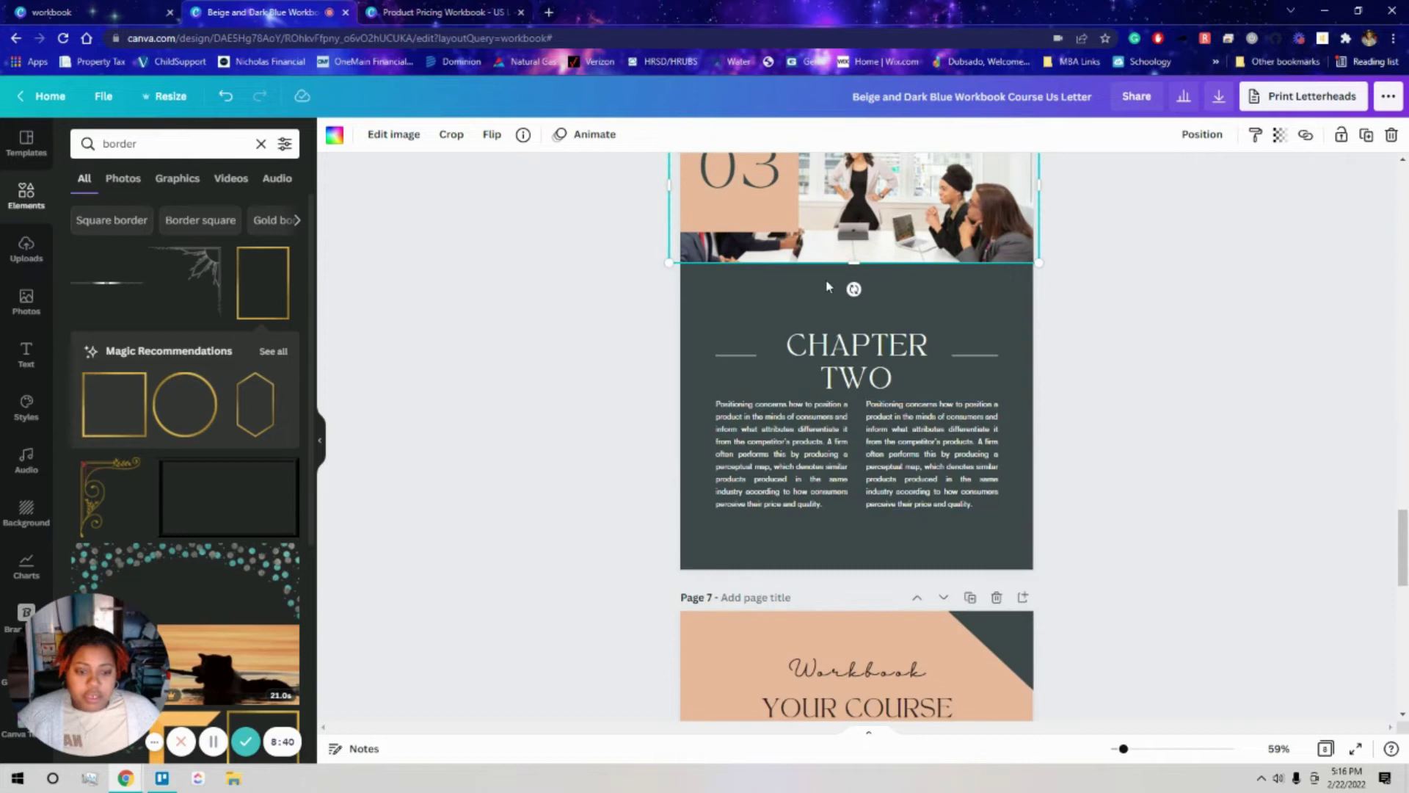
{"action": "left_click", "coordinate": [844, 372]}
{"action": "key", "text": "Delete"}
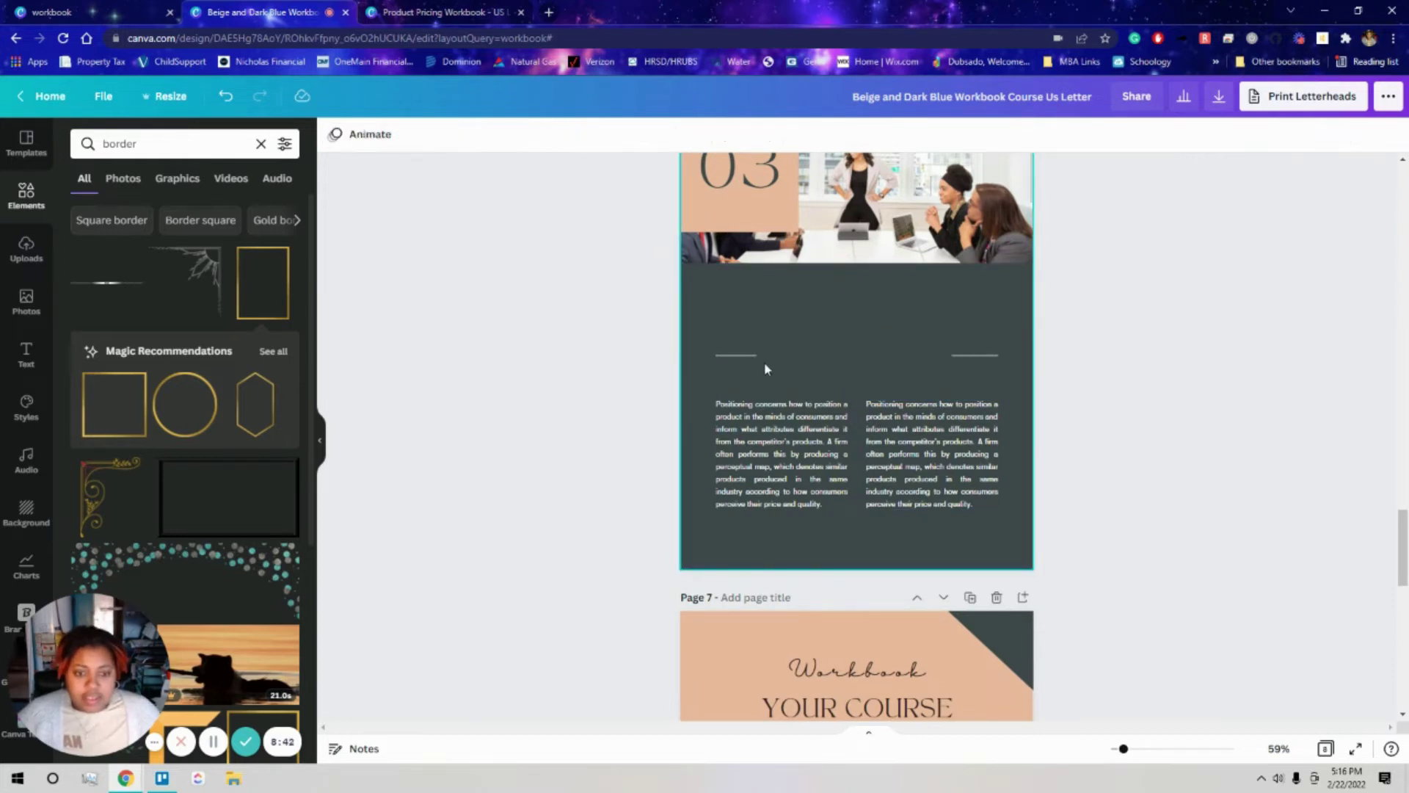
{"action": "left_click", "coordinate": [988, 341]}
{"action": "key", "text": "Delete"}
Move page 6's left and right text columns up beneath the team photo, aligned level side by side
{"action": "left_click", "coordinate": [808, 457]}
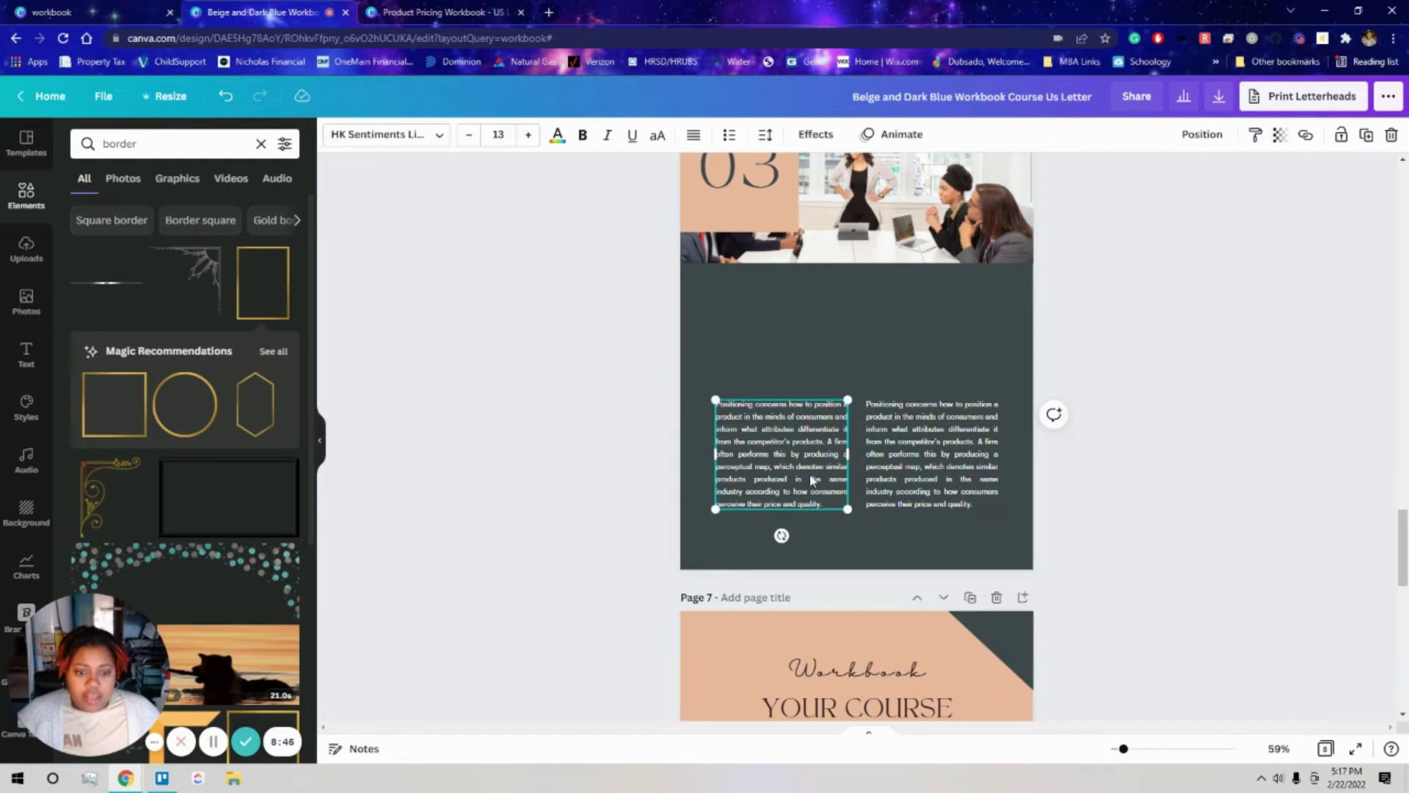
{"action": "left_click_drag", "start_coordinate": [784, 453], "coordinate": [779, 327]}
{"action": "left_click_drag", "start_coordinate": [931, 457], "coordinate": [937, 339]}
{"action": "scroll", "coordinate": [937, 340], "scroll_direction": "up", "scroll_amount": 3}
{"action": "left_click_drag", "start_coordinate": [937, 511], "coordinate": [911, 460]}
{"action": "scroll", "coordinate": [887, 513], "scroll_direction": "down", "scroll_amount": 1}
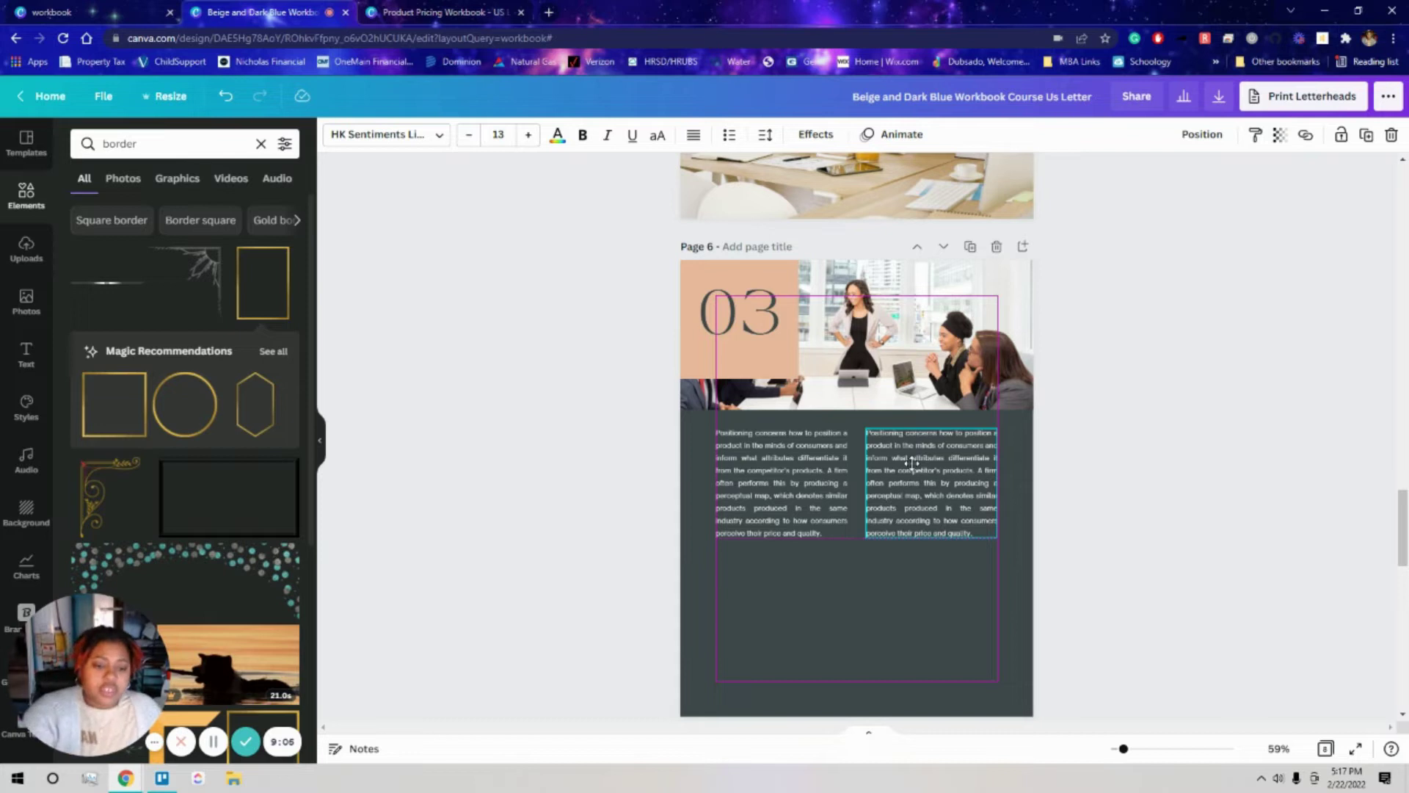
{"action": "left_click_drag", "start_coordinate": [913, 463], "coordinate": [913, 464]}
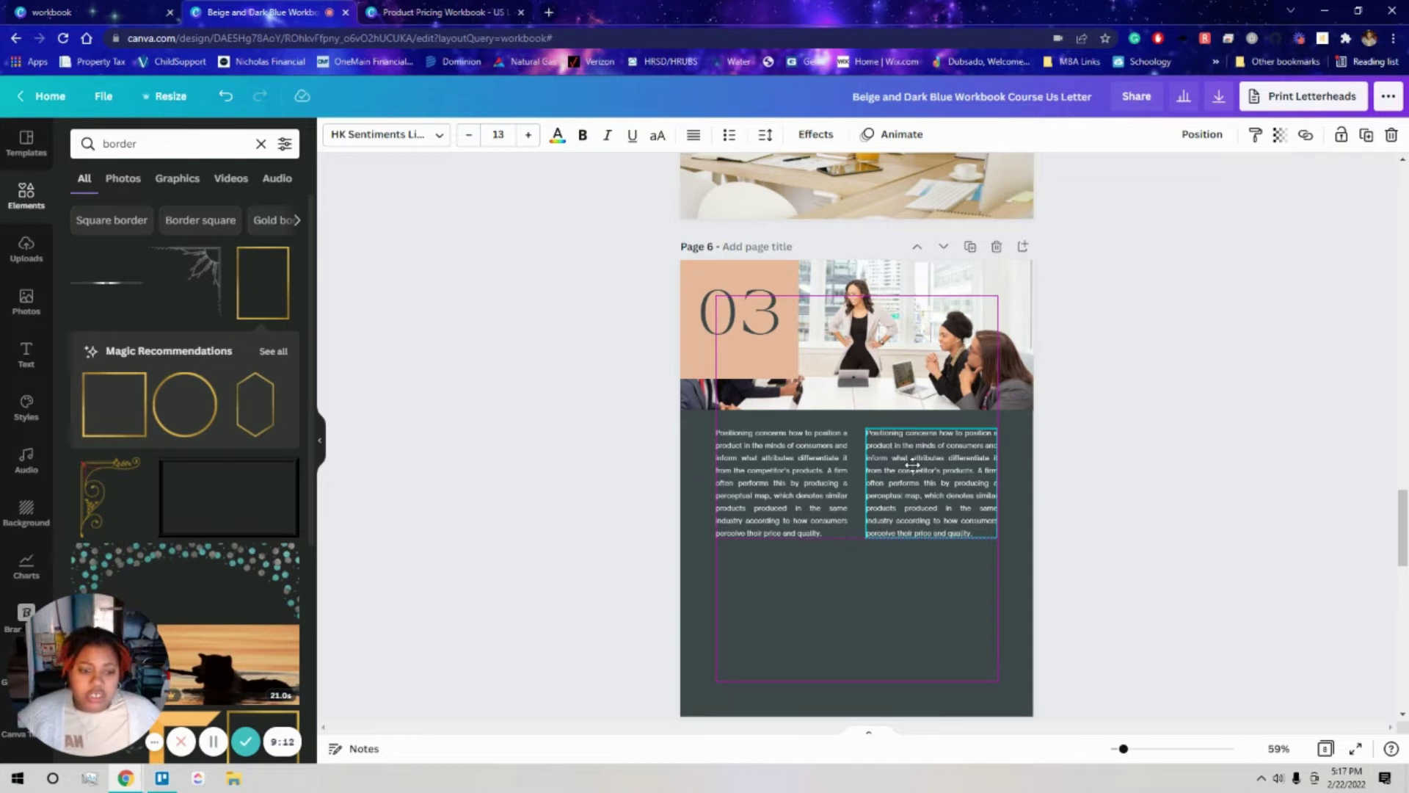
{"action": "left_click_drag", "start_coordinate": [913, 464], "coordinate": [912, 466]}
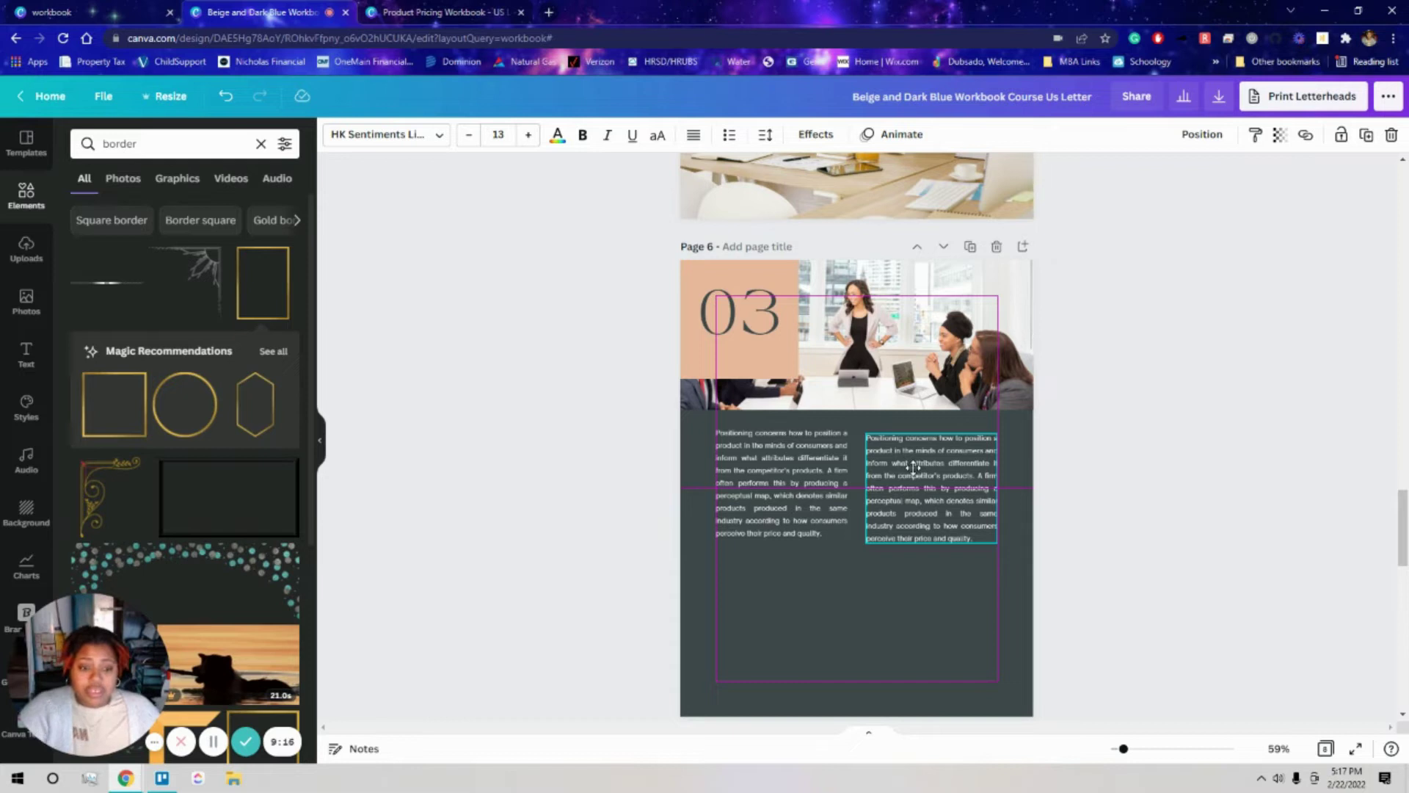
{"action": "left_click_drag", "start_coordinate": [913, 465], "coordinate": [907, 460]}
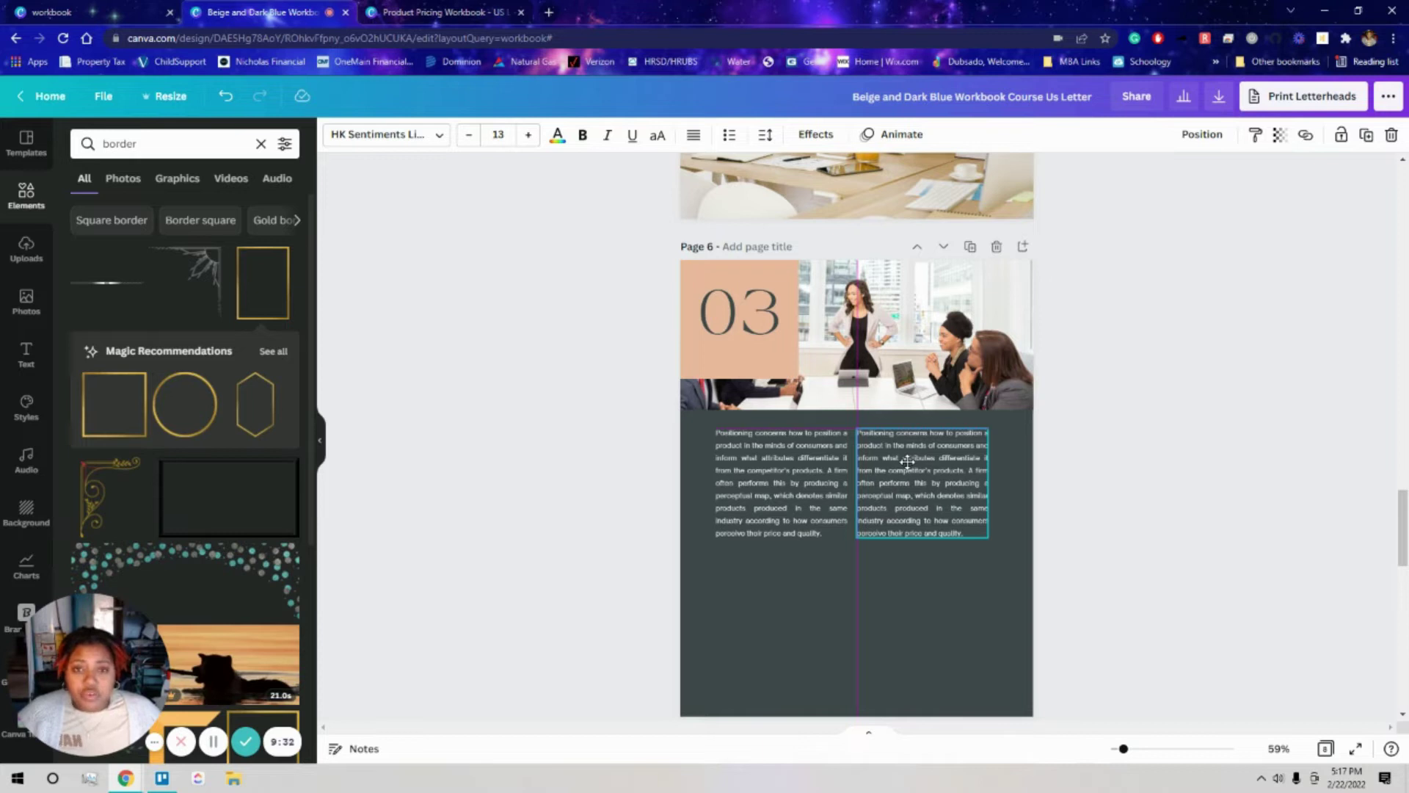
{"action": "left_click_drag", "start_coordinate": [907, 461], "coordinate": [915, 468]}
{"action": "key", "text": "ctrl+a"}
Browse your own workbook designs on Canva Home to find The Roadmap Workbook
{"action": "left_click", "coordinate": [1054, 564]}
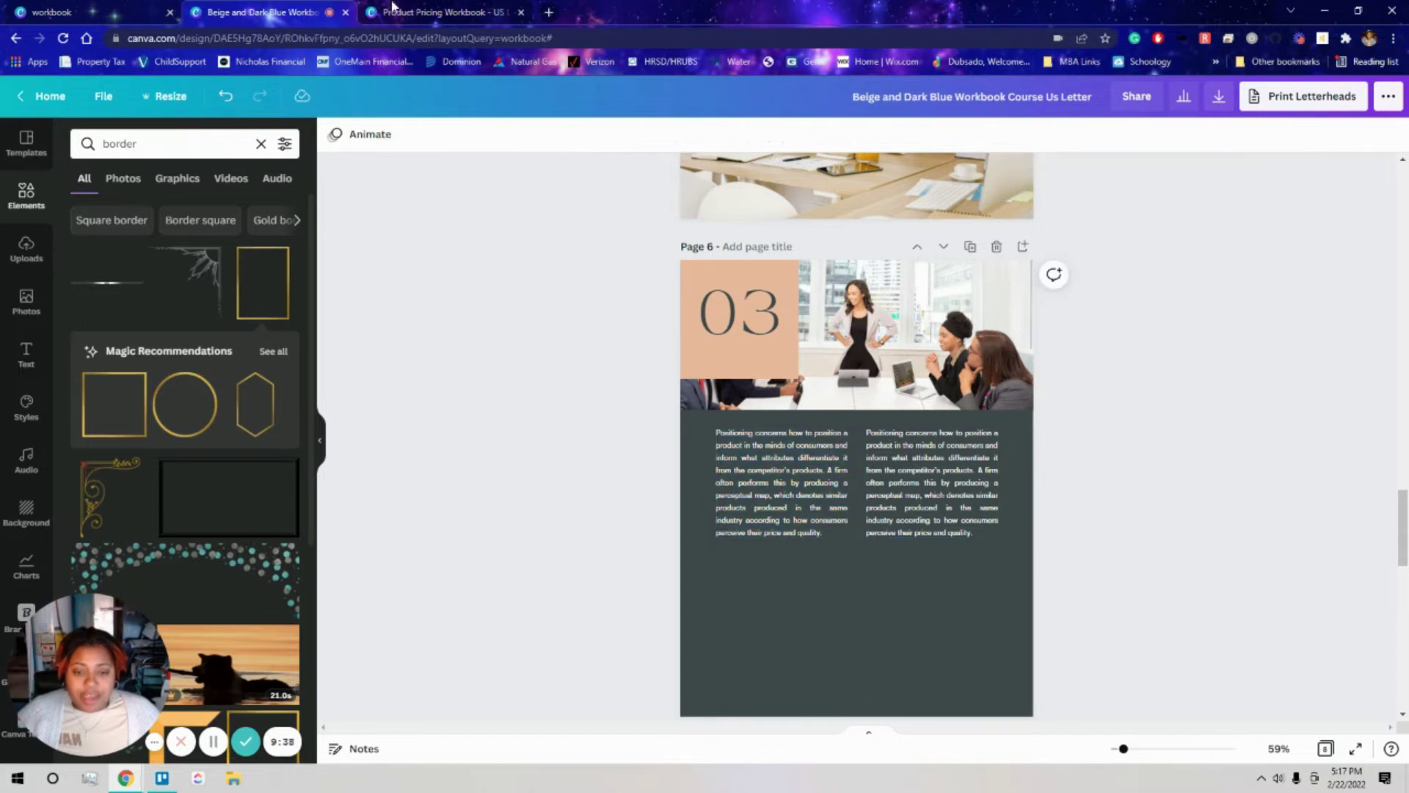
{"action": "left_click", "coordinate": [175, 7]}
{"action": "scroll", "coordinate": [370, 227], "scroll_direction": "up", "scroll_amount": 3}
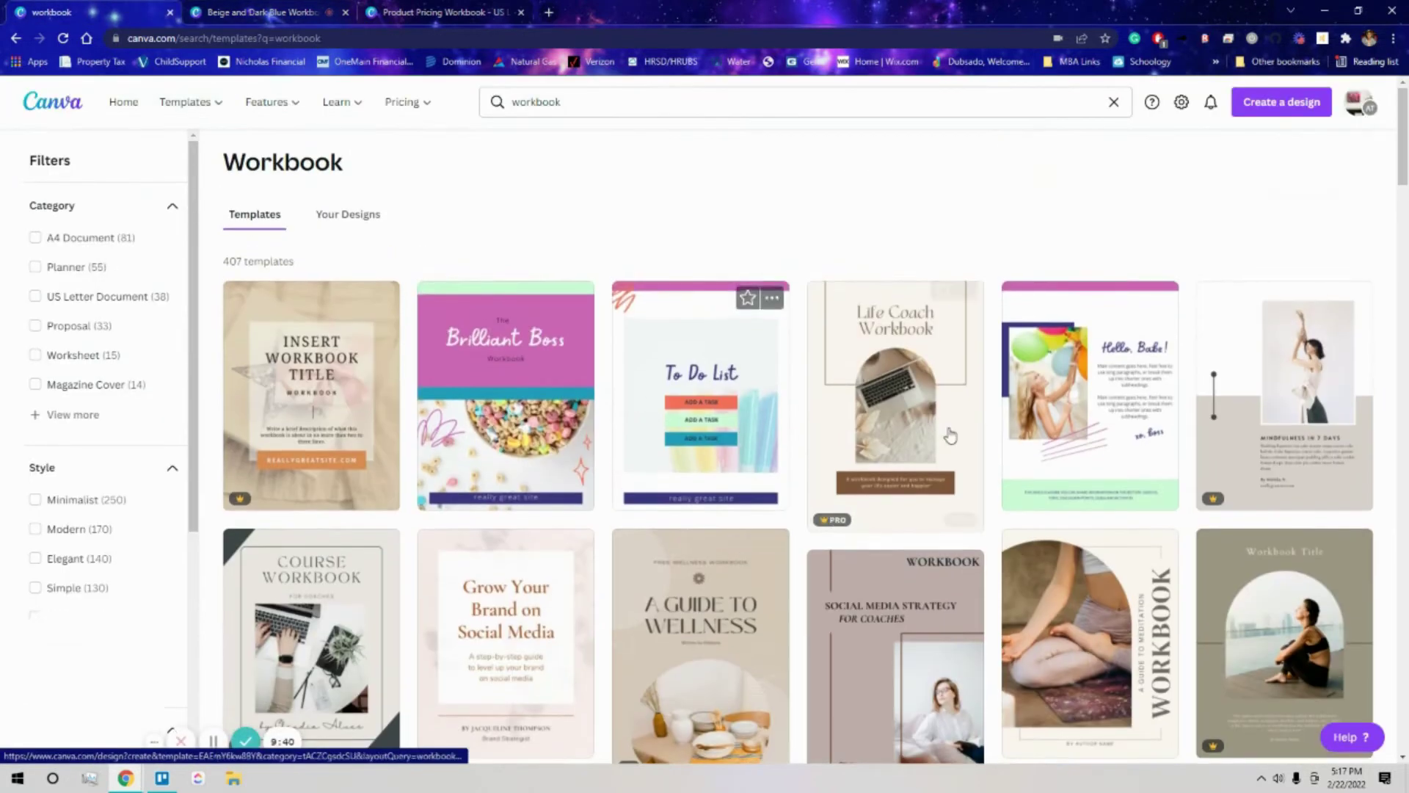
{"action": "left_click", "coordinate": [371, 228]}
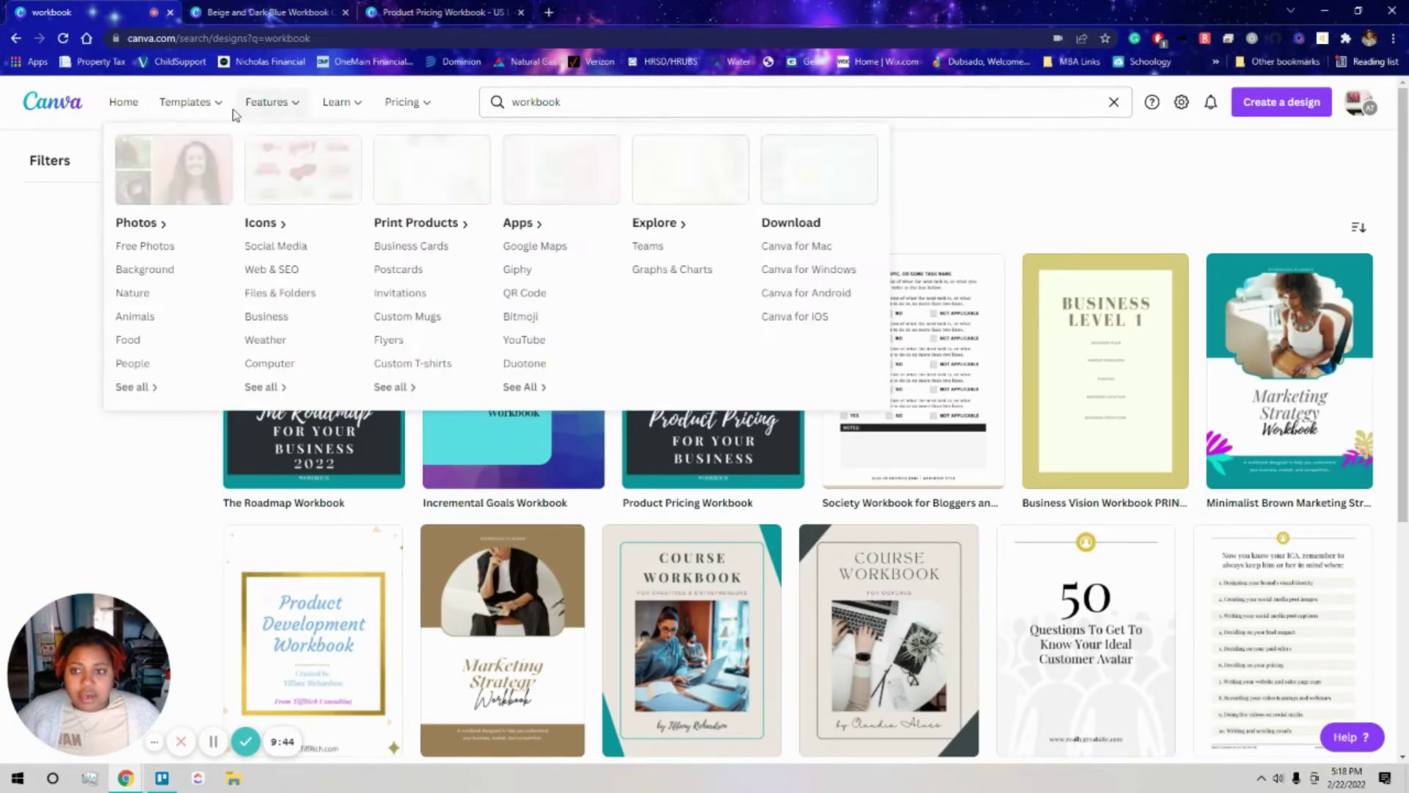
{"action": "left_click", "coordinate": [125, 104]}
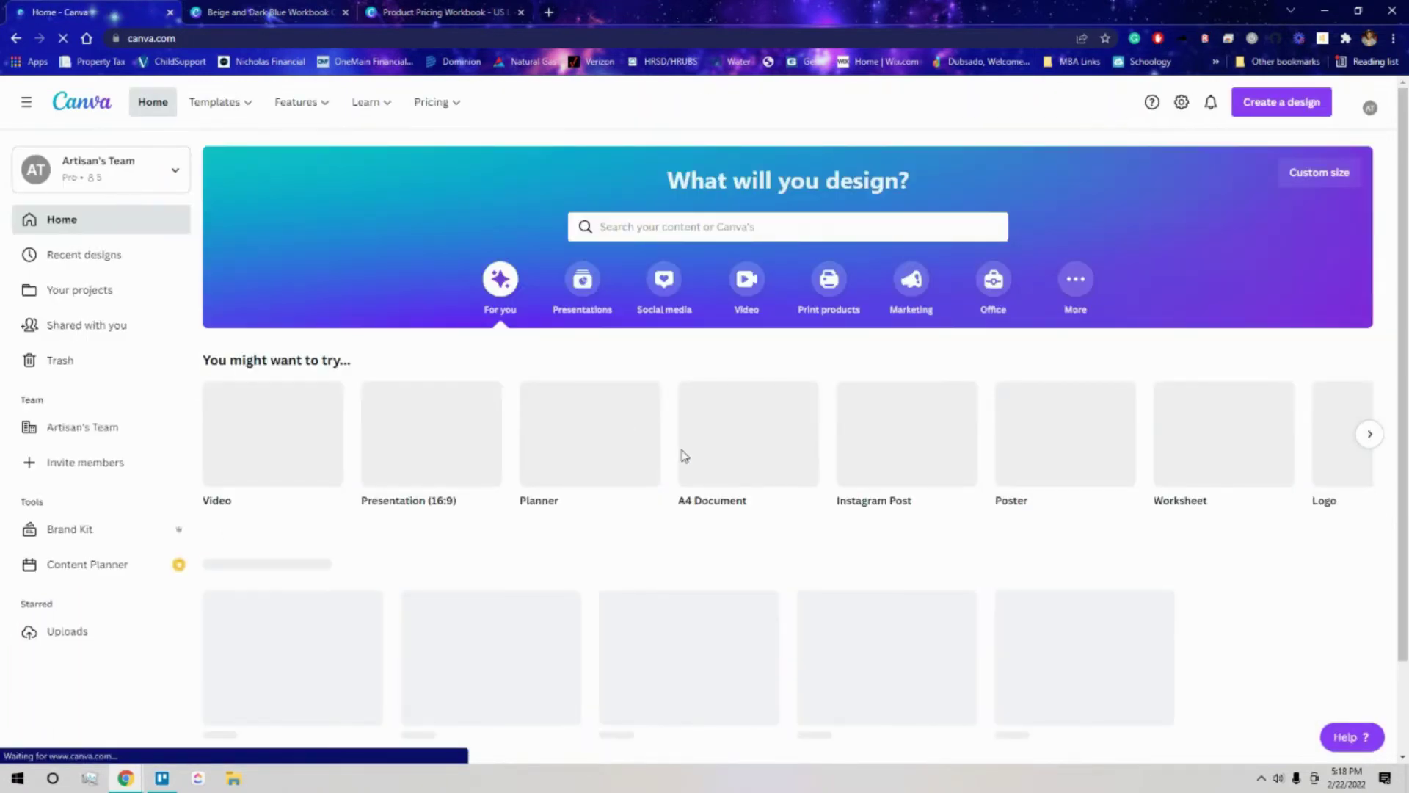
{"action": "scroll", "coordinate": [710, 498], "scroll_direction": "down", "scroll_amount": 5}
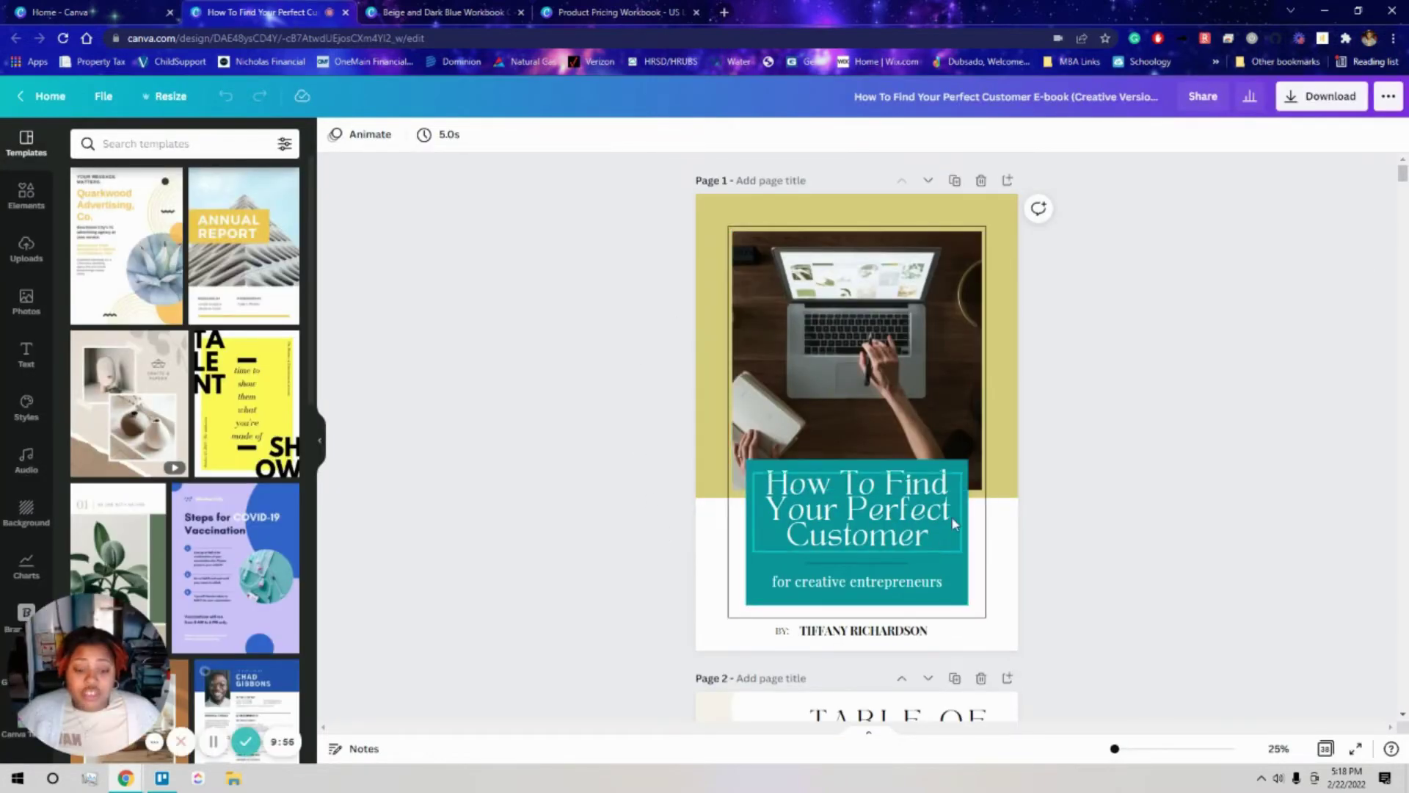
Flip through the Product Pricing Workbook and How To Find tabs, then return to recent designs
{"action": "left_click", "coordinate": [610, 13]}
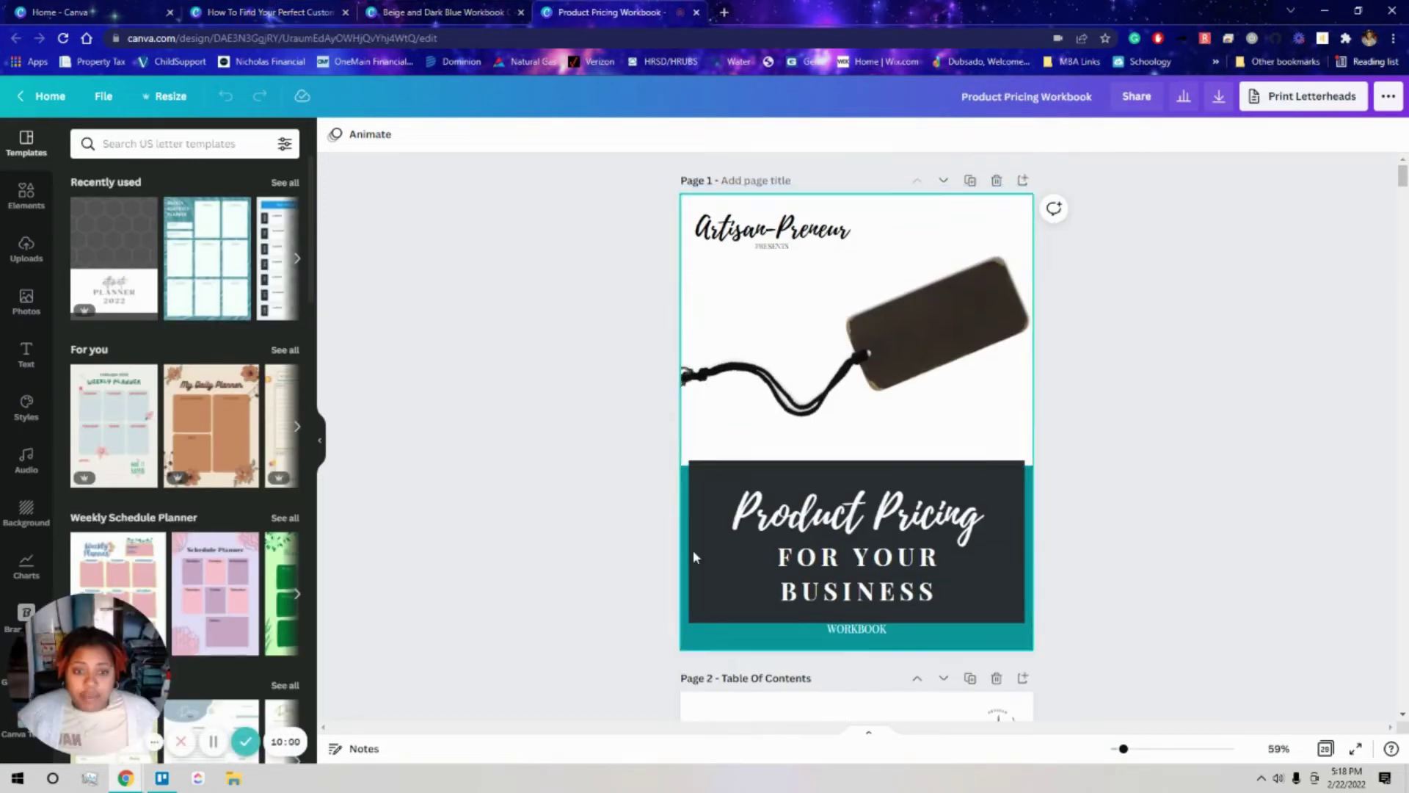
{"action": "left_click", "coordinate": [319, 9]}
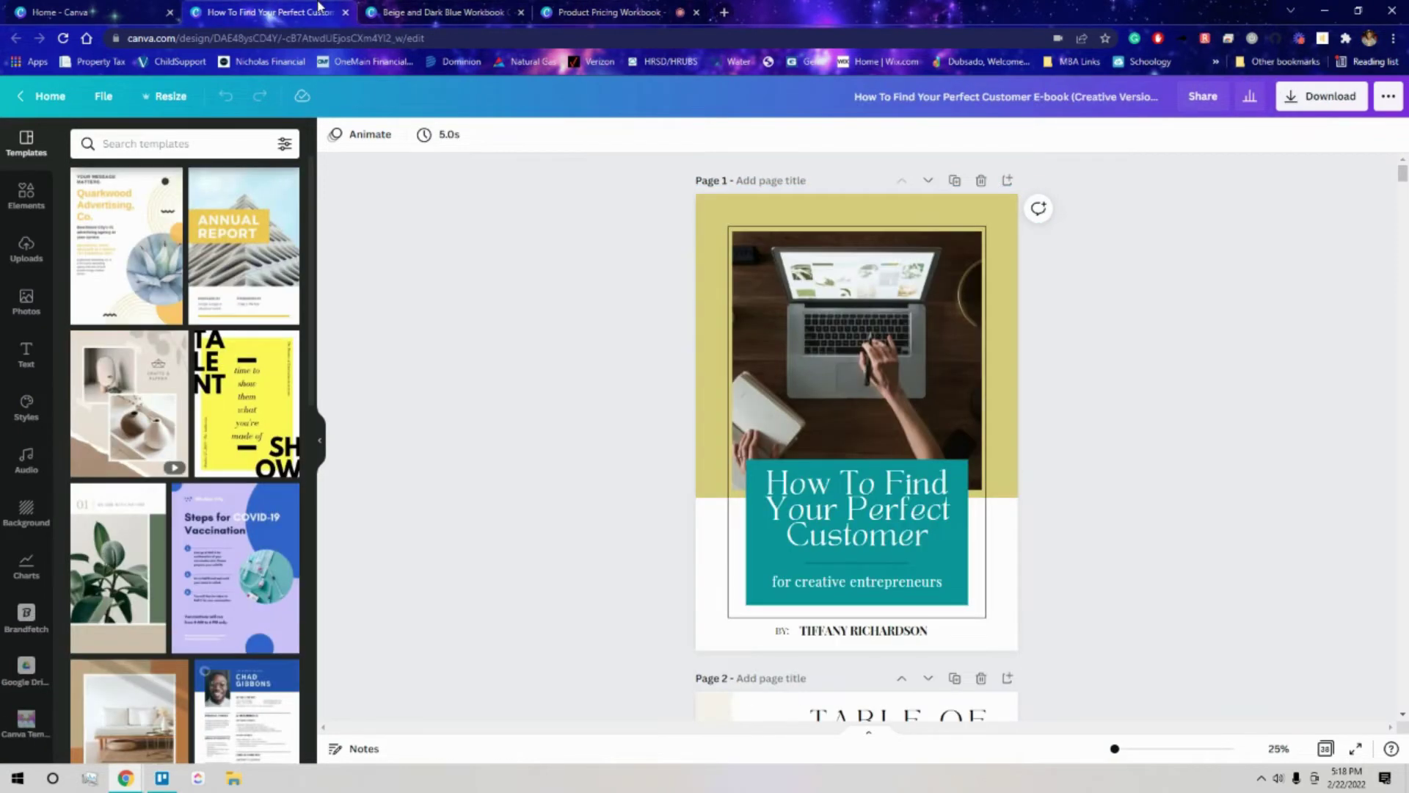
{"action": "left_click", "coordinate": [455, 12]}
{"action": "left_click", "coordinate": [576, 11]}
{"action": "scroll", "coordinate": [723, 381], "scroll_direction": "down", "scroll_amount": 8}
{"action": "scroll", "coordinate": [719, 381], "scroll_direction": "down", "scroll_amount": 6}
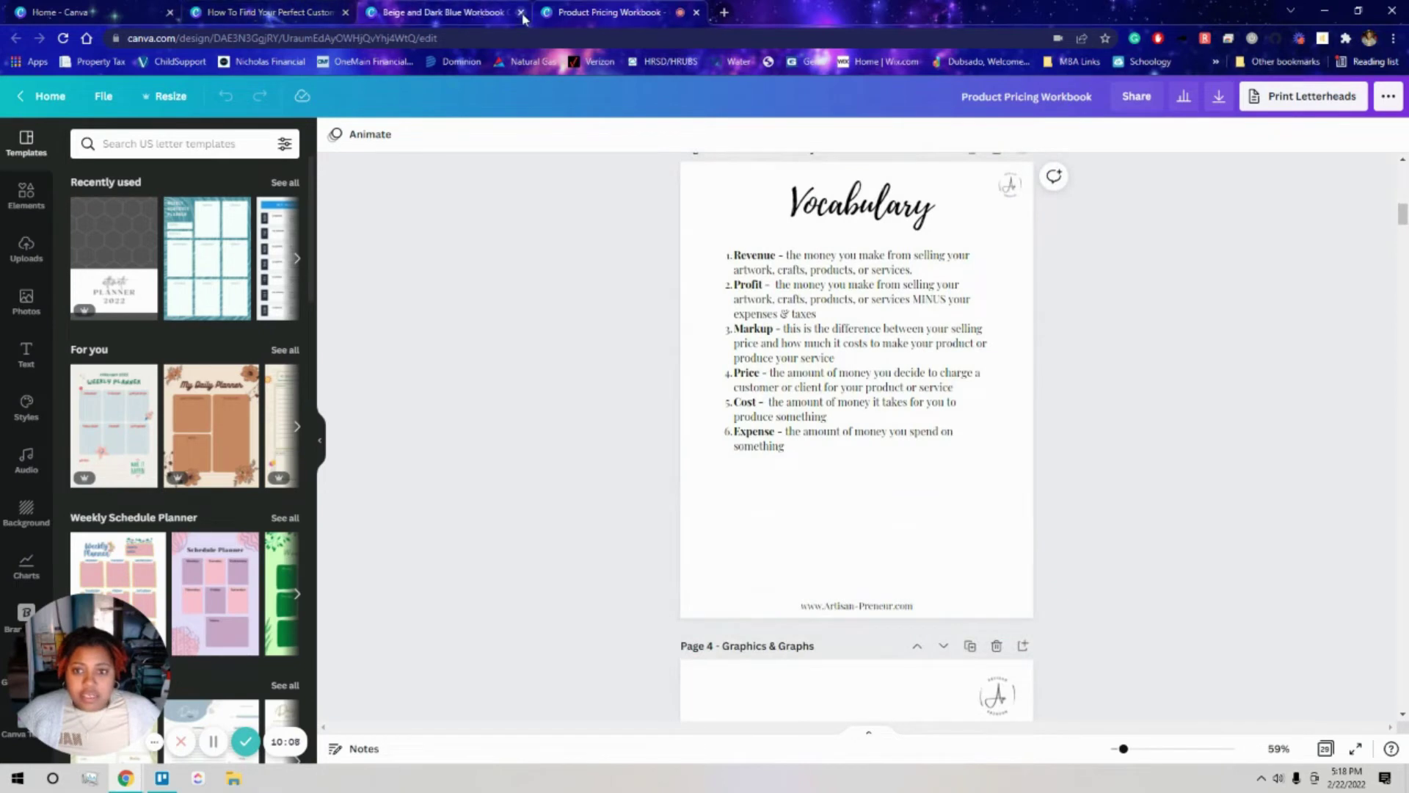
{"action": "left_click", "coordinate": [142, 7]}
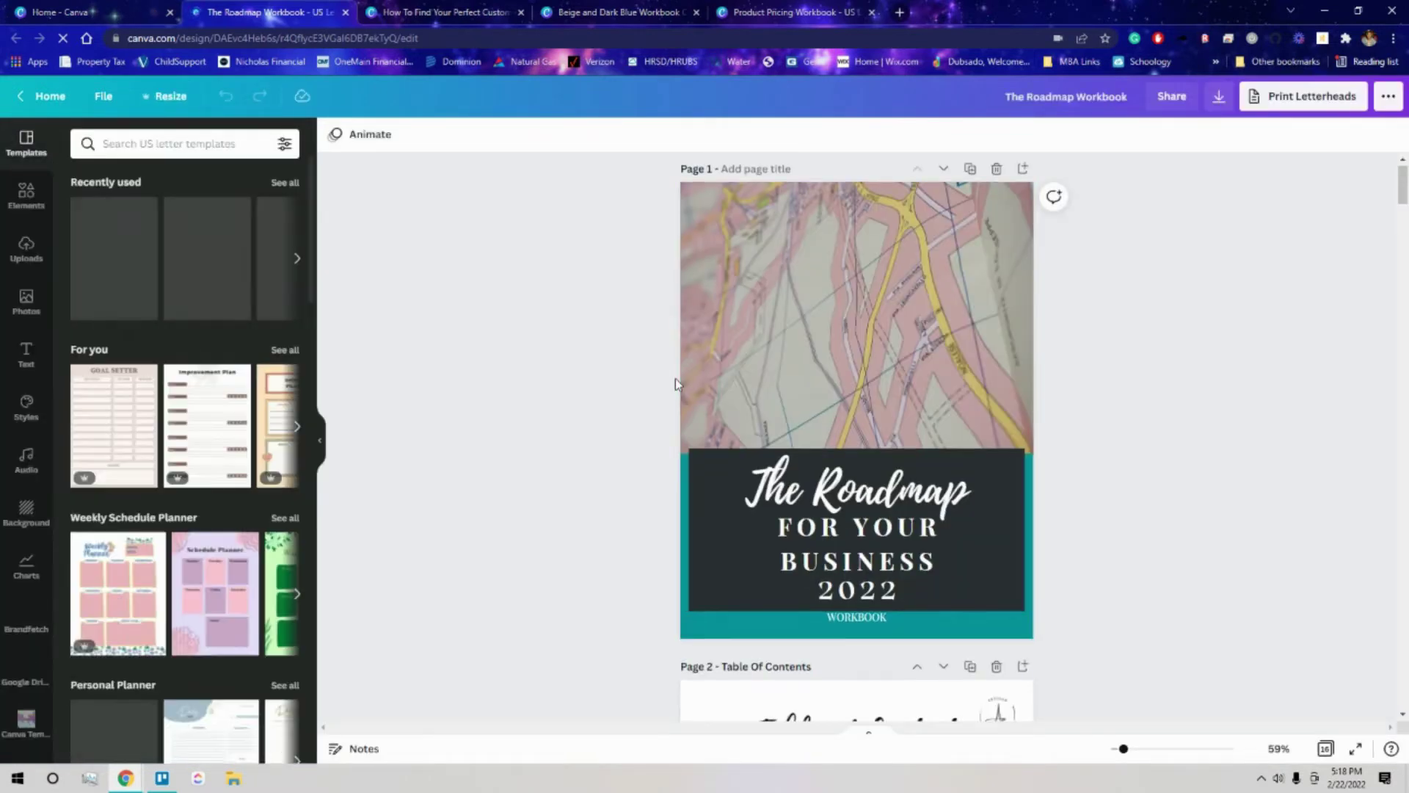
{"action": "scroll", "coordinate": [676, 381], "scroll_direction": "down", "scroll_amount": 5}
{"action": "scroll", "coordinate": [699, 399], "scroll_direction": "down", "scroll_amount": 2}
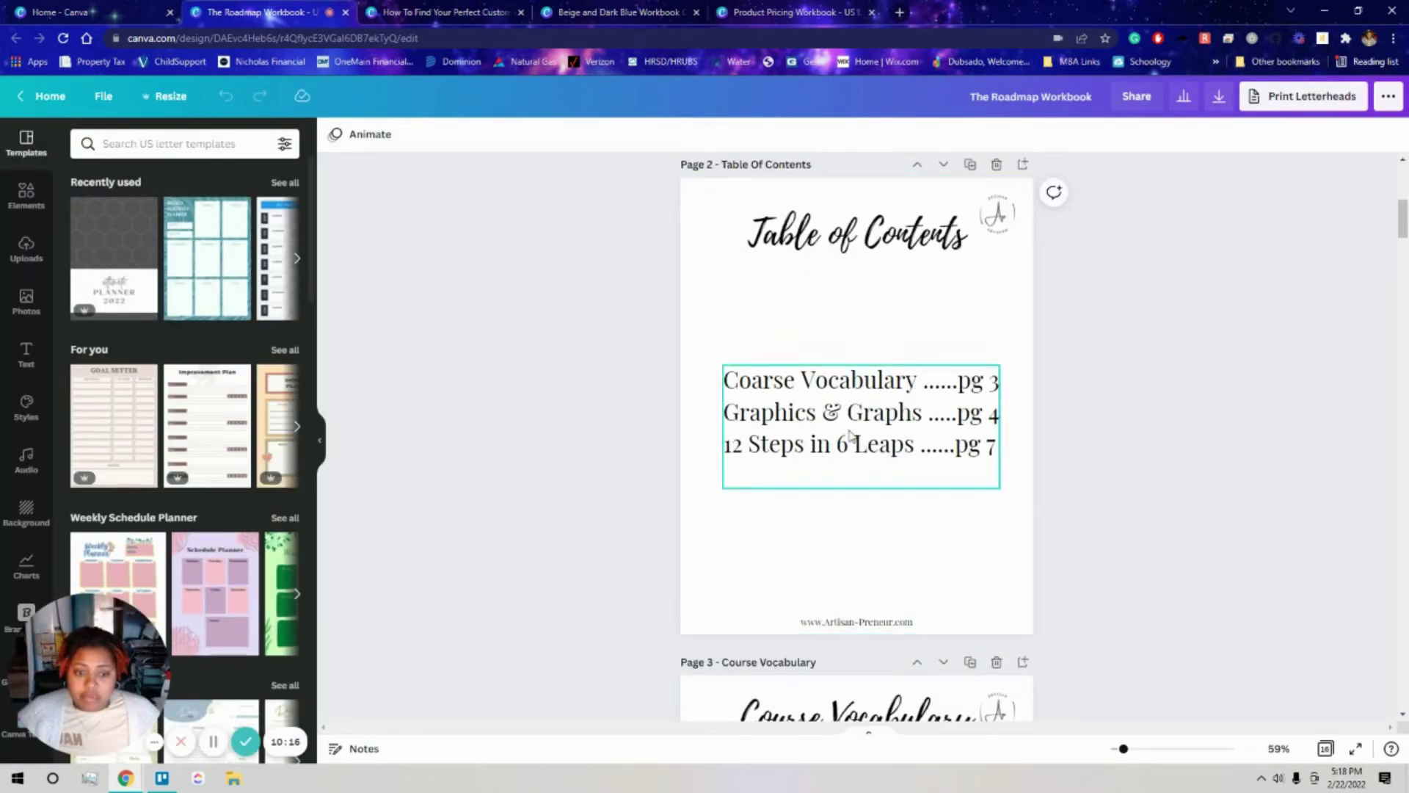
Drag the Product Pricing Workbook tab beside The Roadmap Workbook and compare their pages
{"action": "left_click", "coordinate": [743, 7]}
{"action": "left_click_drag", "start_coordinate": [743, 7], "coordinate": [394, 9]}
{"action": "scroll", "coordinate": [819, 394], "scroll_direction": "up", "scroll_amount": 5}
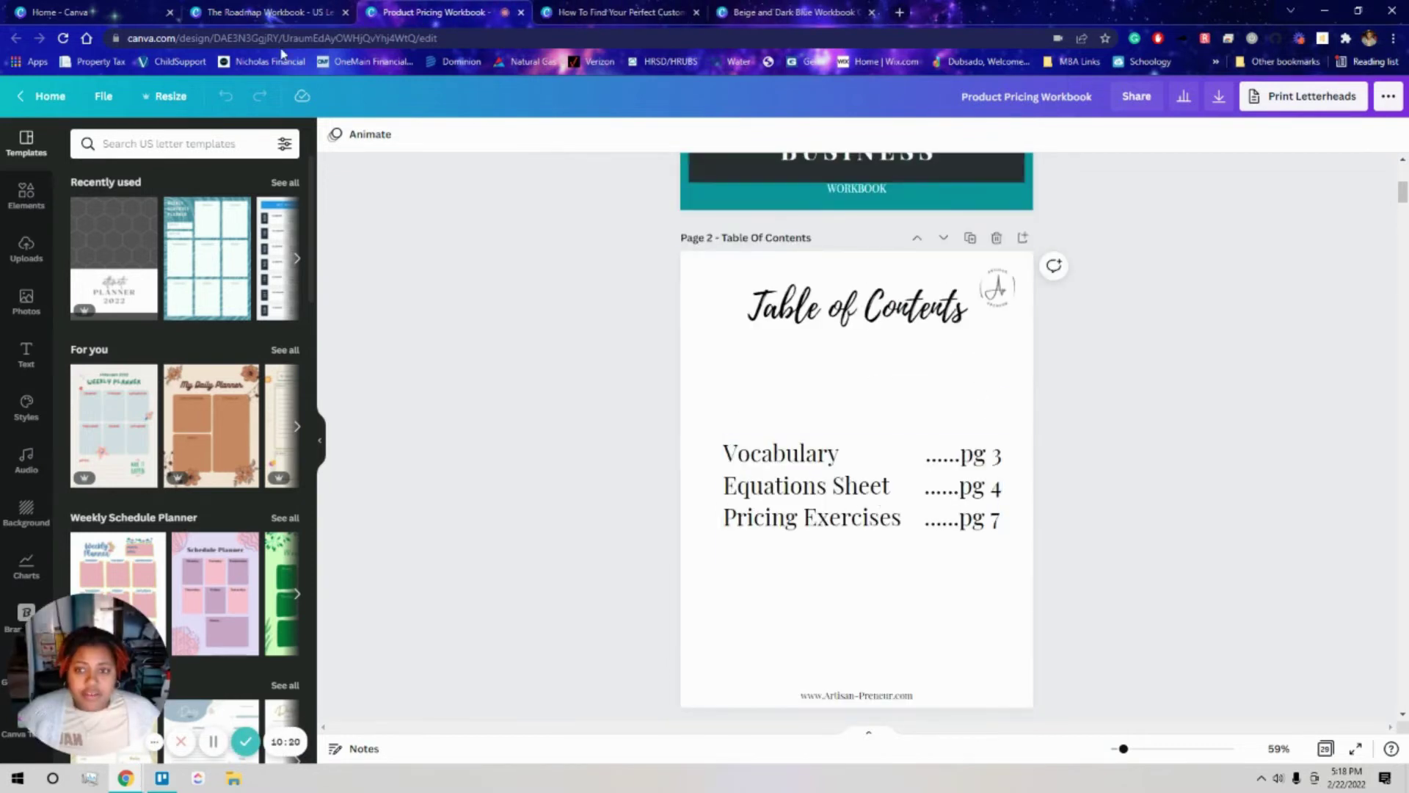
{"action": "key", "text": "ctrl+shift+Tab"}
{"action": "scroll", "coordinate": [843, 403], "scroll_direction": "down", "scroll_amount": 5}
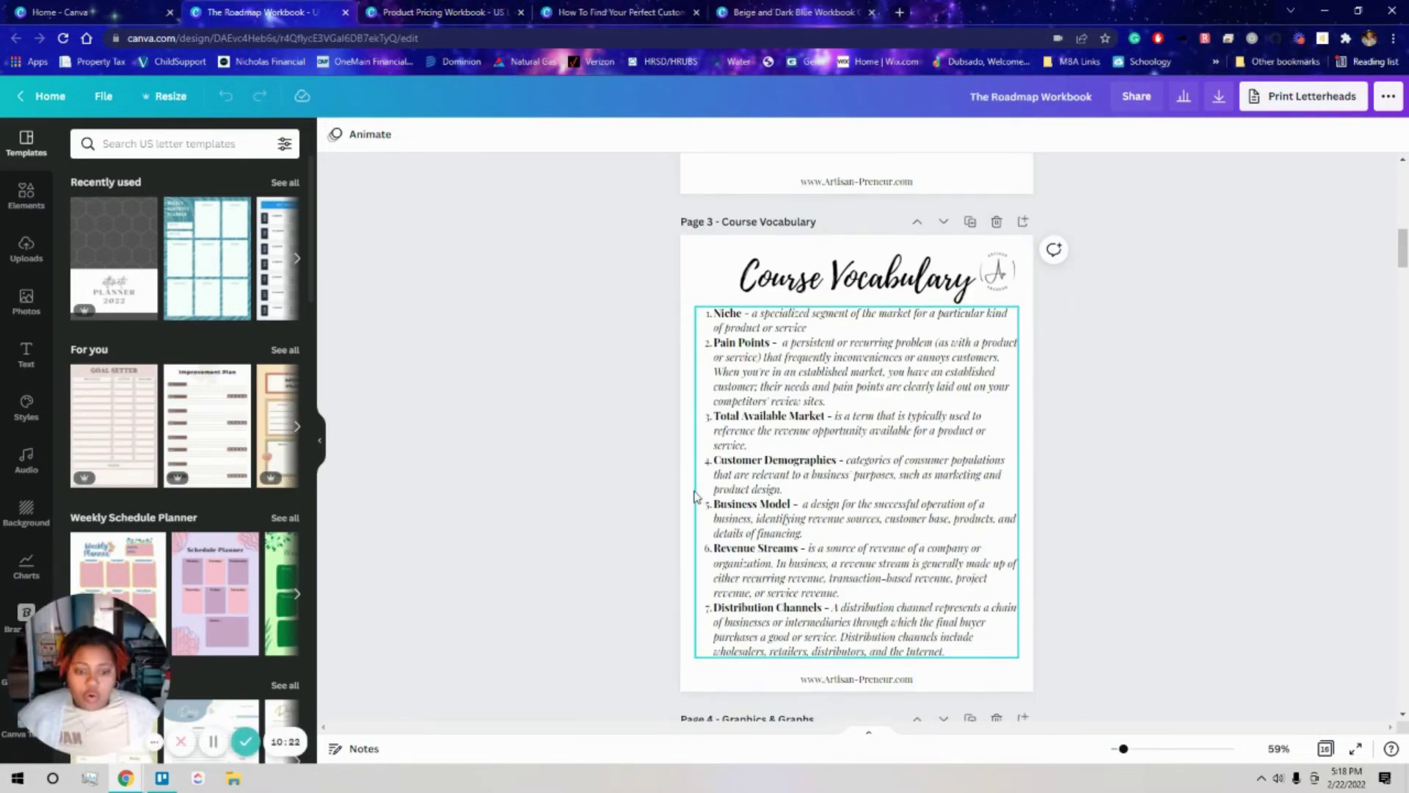
{"action": "key", "text": "ctrl+Tab"}
{"action": "scroll", "coordinate": [729, 479], "scroll_direction": "down", "scroll_amount": 5}
{"action": "scroll", "coordinate": [729, 478], "scroll_direction": "down", "scroll_amount": 1}
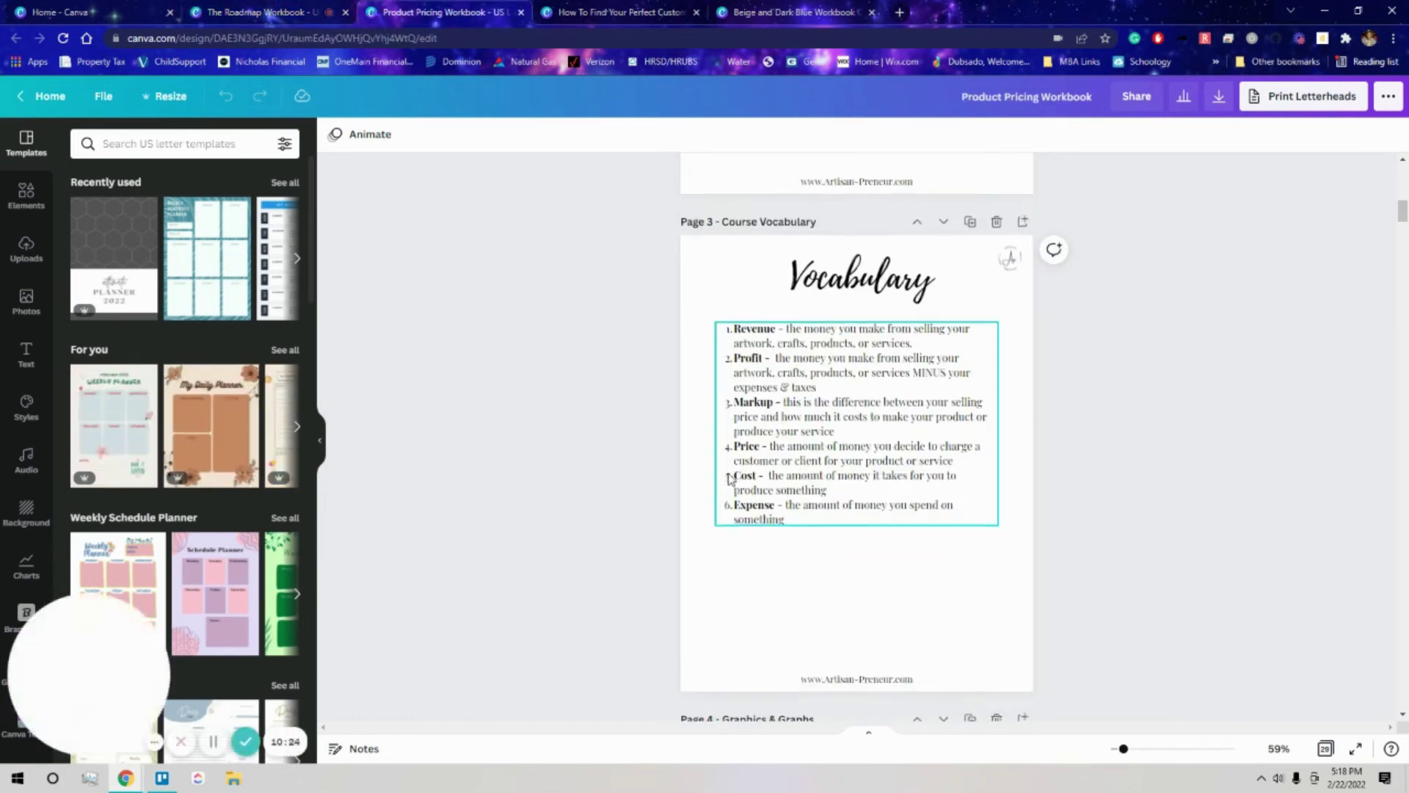
{"action": "key", "text": "ctrl+shift+Tab"}
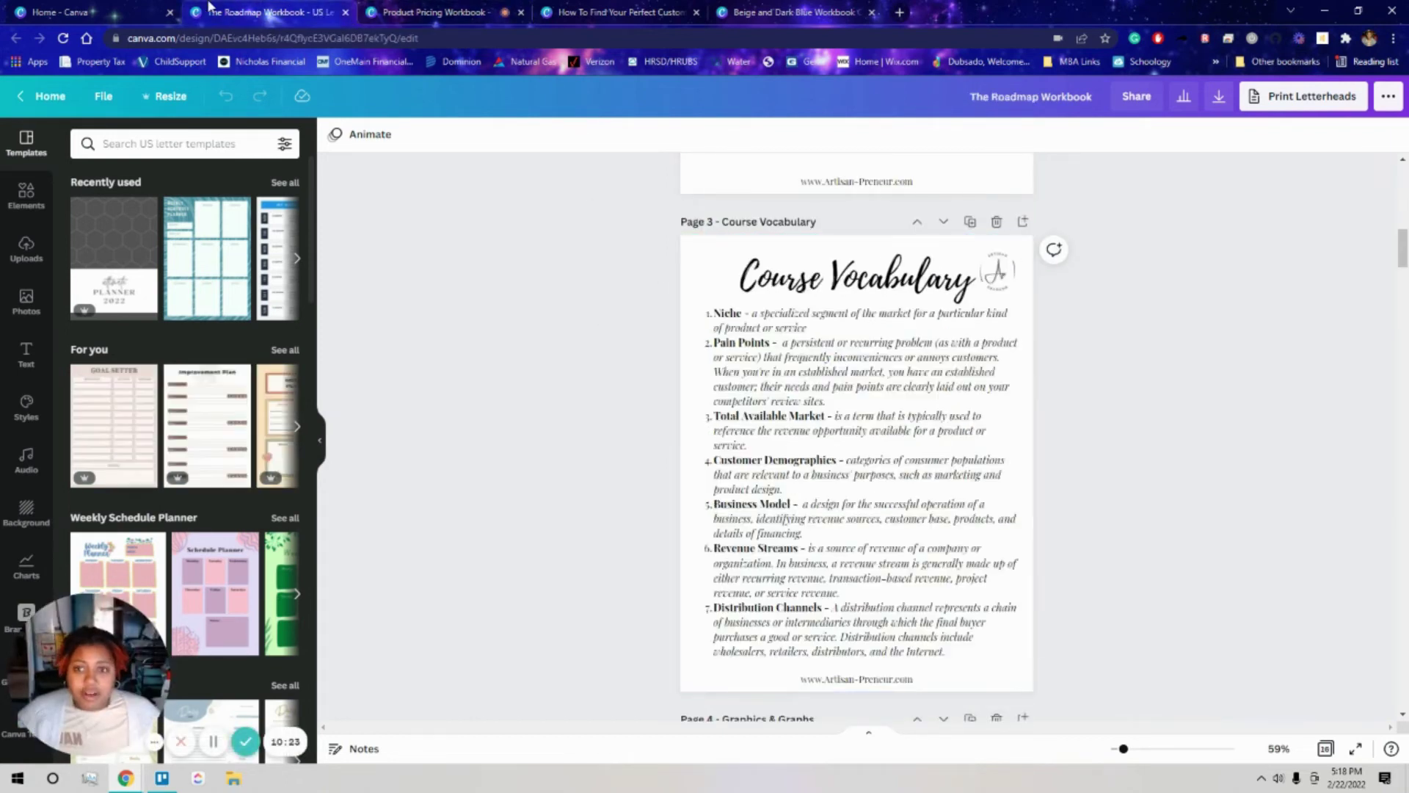
{"action": "scroll", "coordinate": [880, 484], "scroll_direction": "down", "scroll_amount": 8}
{"action": "scroll", "coordinate": [858, 470], "scroll_direction": "up", "scroll_amount": 2}
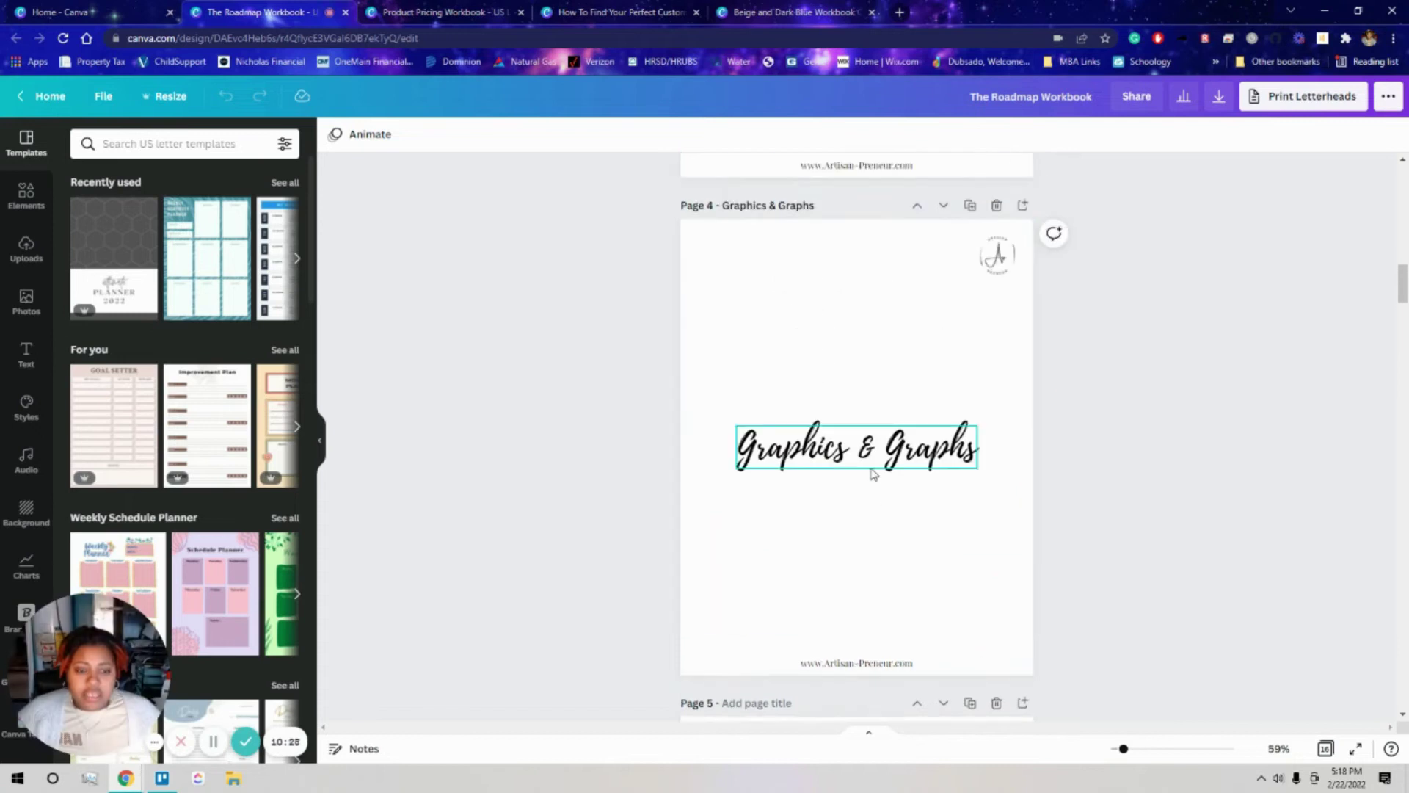
{"action": "left_click", "coordinate": [433, 11]}
{"action": "scroll", "coordinate": [653, 455], "scroll_direction": "down", "scroll_amount": 6}
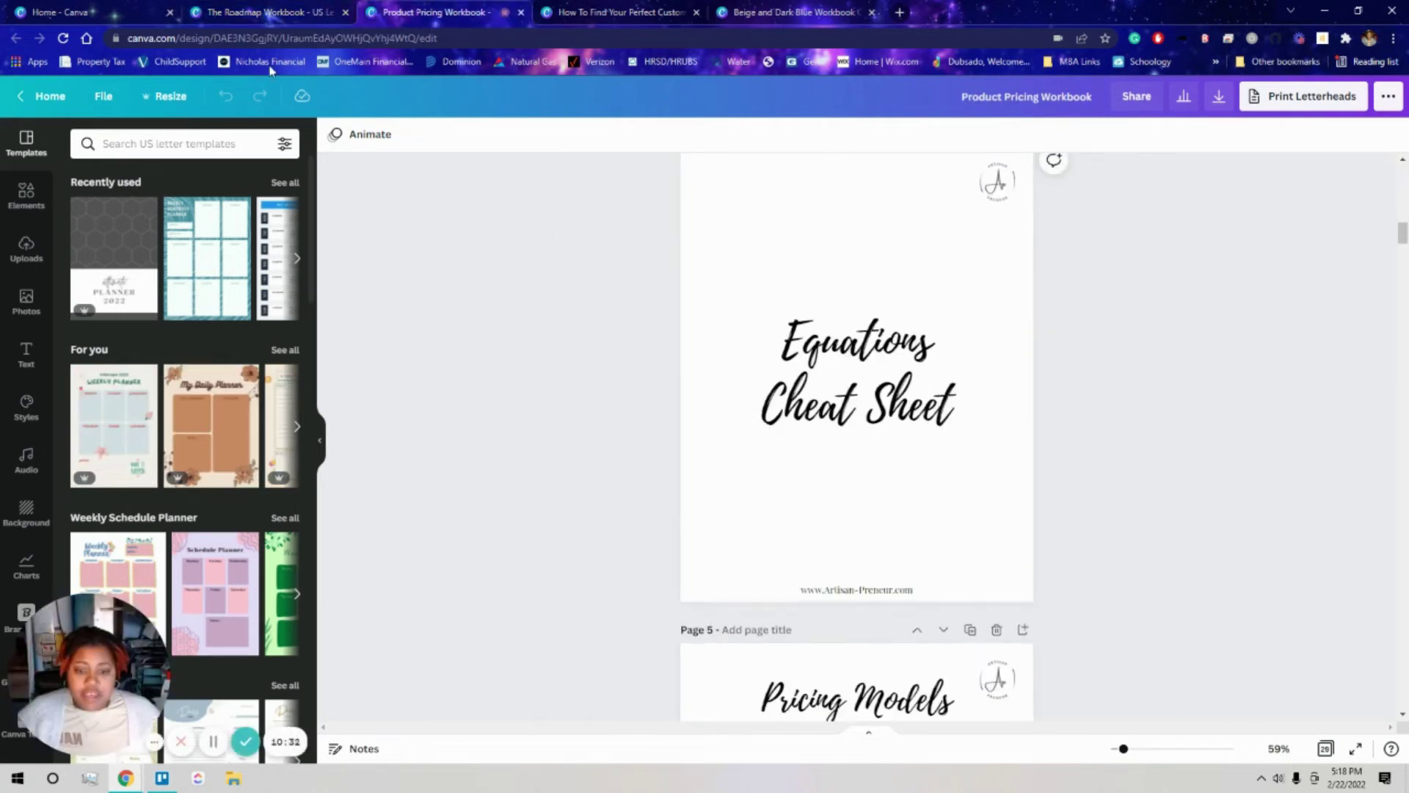
Keep alternating between the Roadmap and Product Pricing workbooks, scrolling through matching pages
{"action": "left_click", "coordinate": [264, 12]}
{"action": "scroll", "coordinate": [734, 455], "scroll_direction": "down", "scroll_amount": 9}
{"action": "scroll", "coordinate": [737, 464], "scroll_direction": "up", "scroll_amount": 2}
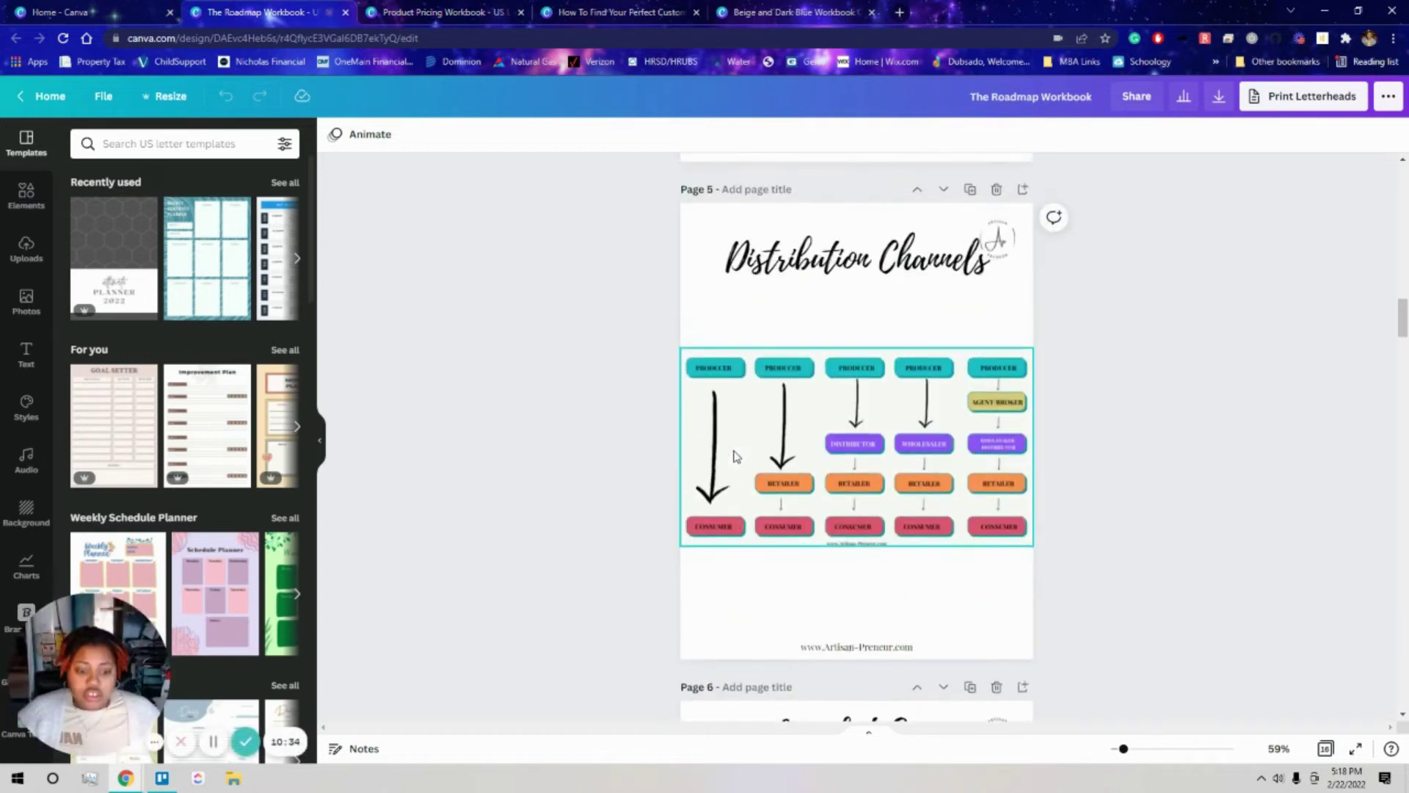
{"action": "scroll", "coordinate": [737, 464], "scroll_direction": "down", "scroll_amount": 7}
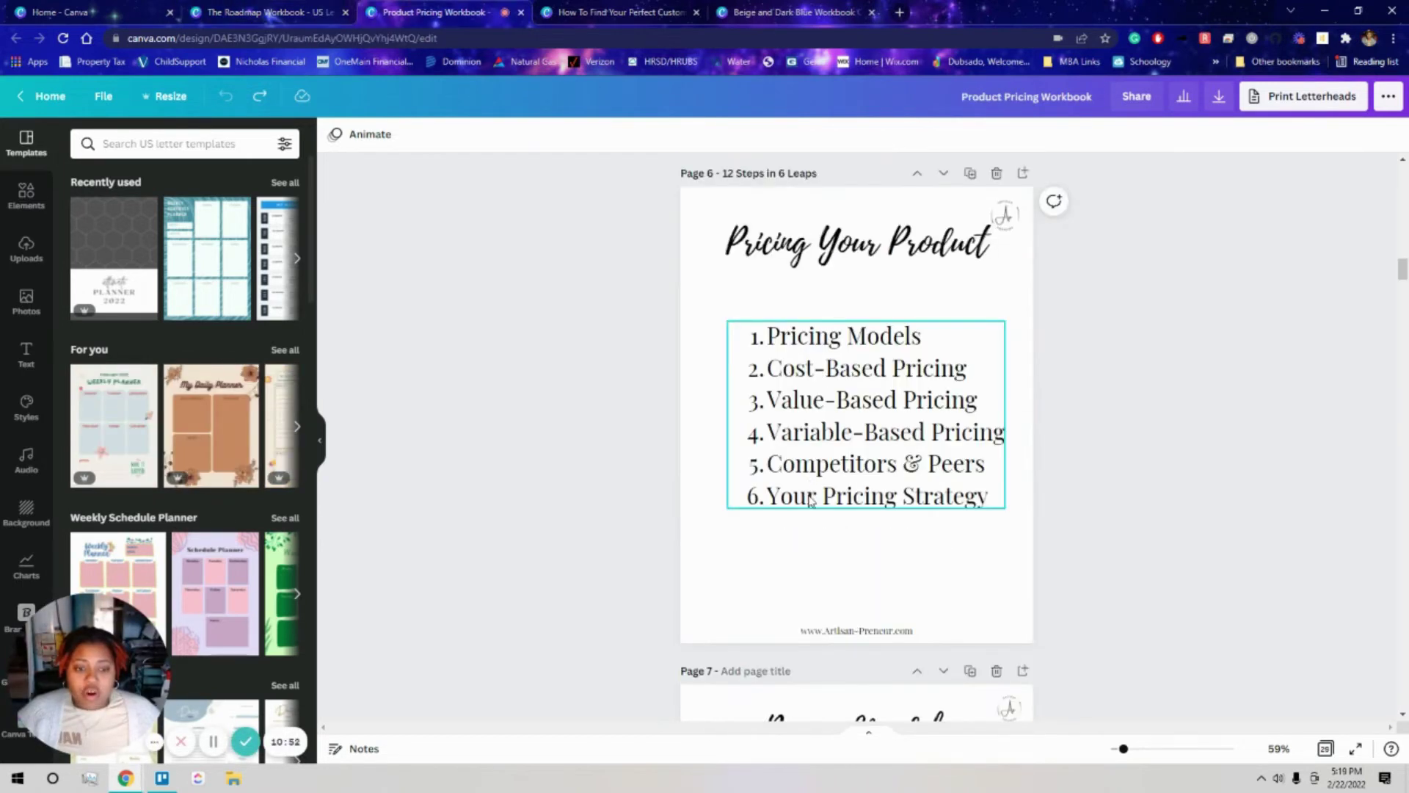
{"action": "left_click", "coordinate": [309, 10]}
{"action": "scroll", "coordinate": [593, 403], "scroll_direction": "down", "scroll_amount": 7}
{"action": "scroll", "coordinate": [594, 400], "scroll_direction": "down", "scroll_amount": 1}
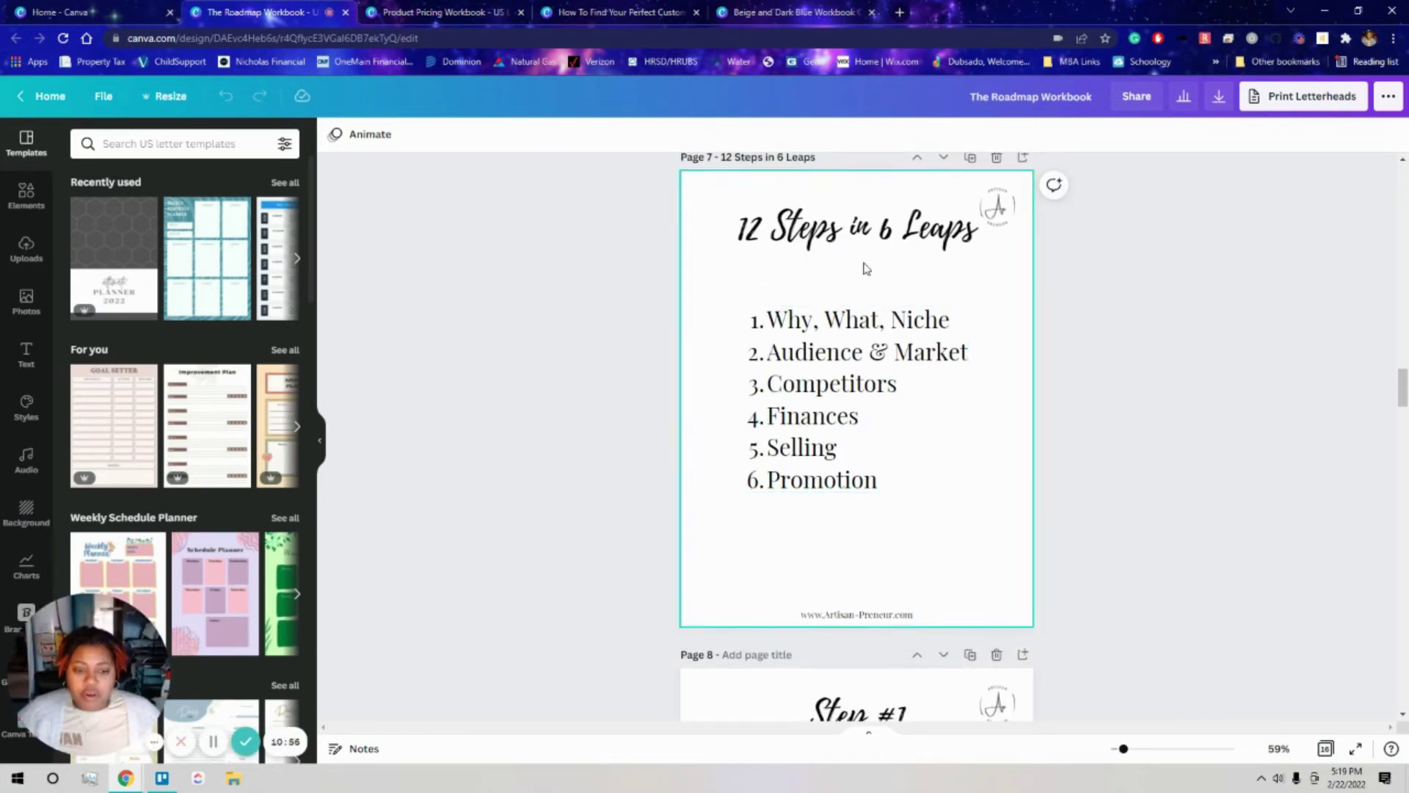
{"action": "left_click", "coordinate": [440, 12]}
{"action": "scroll", "coordinate": [651, 377], "scroll_direction": "down", "scroll_amount": 8}
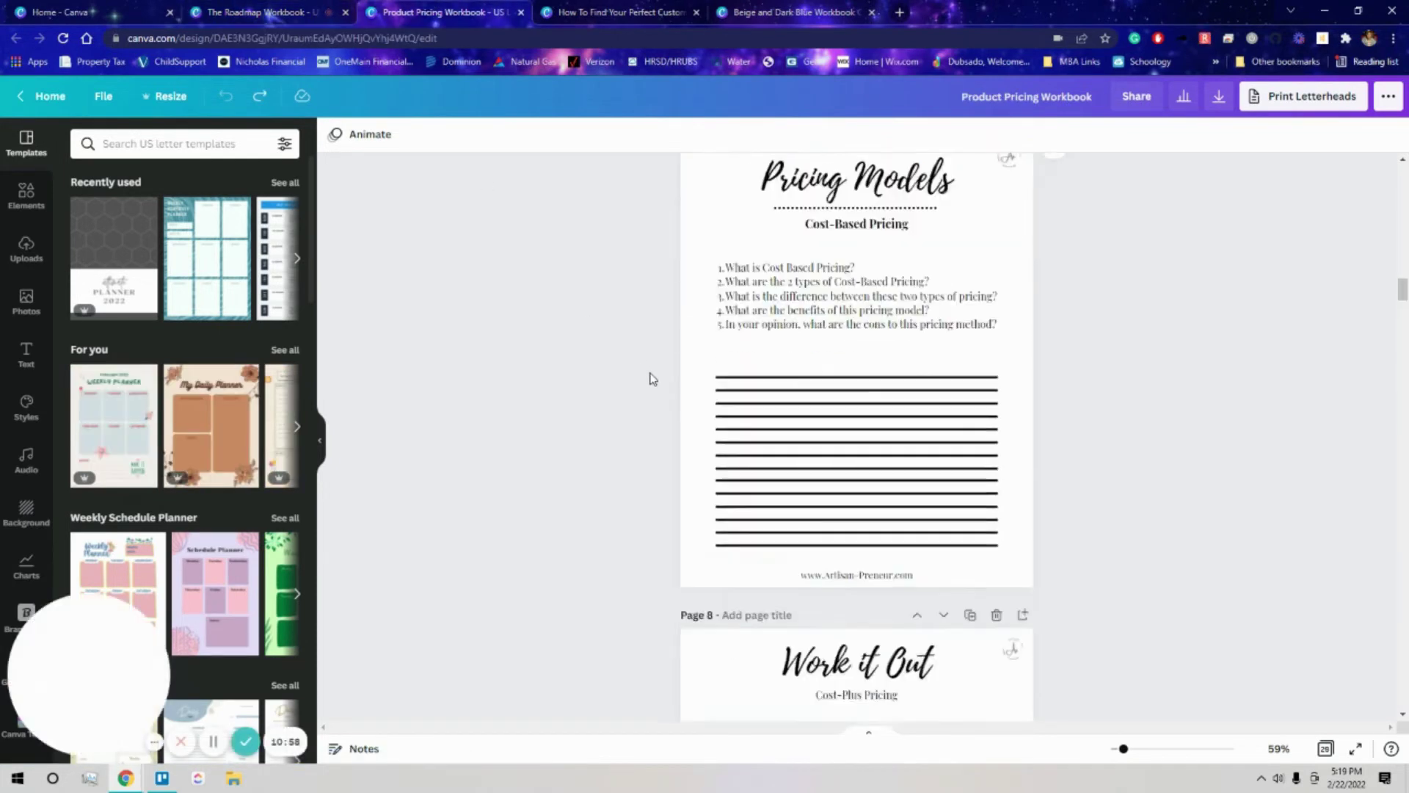
{"action": "scroll", "coordinate": [649, 377], "scroll_direction": "up", "scroll_amount": 1}
Inspect the questions text boxes and ruled answer-line groups on the Step #1 pages
{"action": "left_click", "coordinate": [781, 440]}
{"action": "left_click", "coordinate": [268, 9]}
{"action": "scroll", "coordinate": [597, 399], "scroll_direction": "down", "scroll_amount": 10}
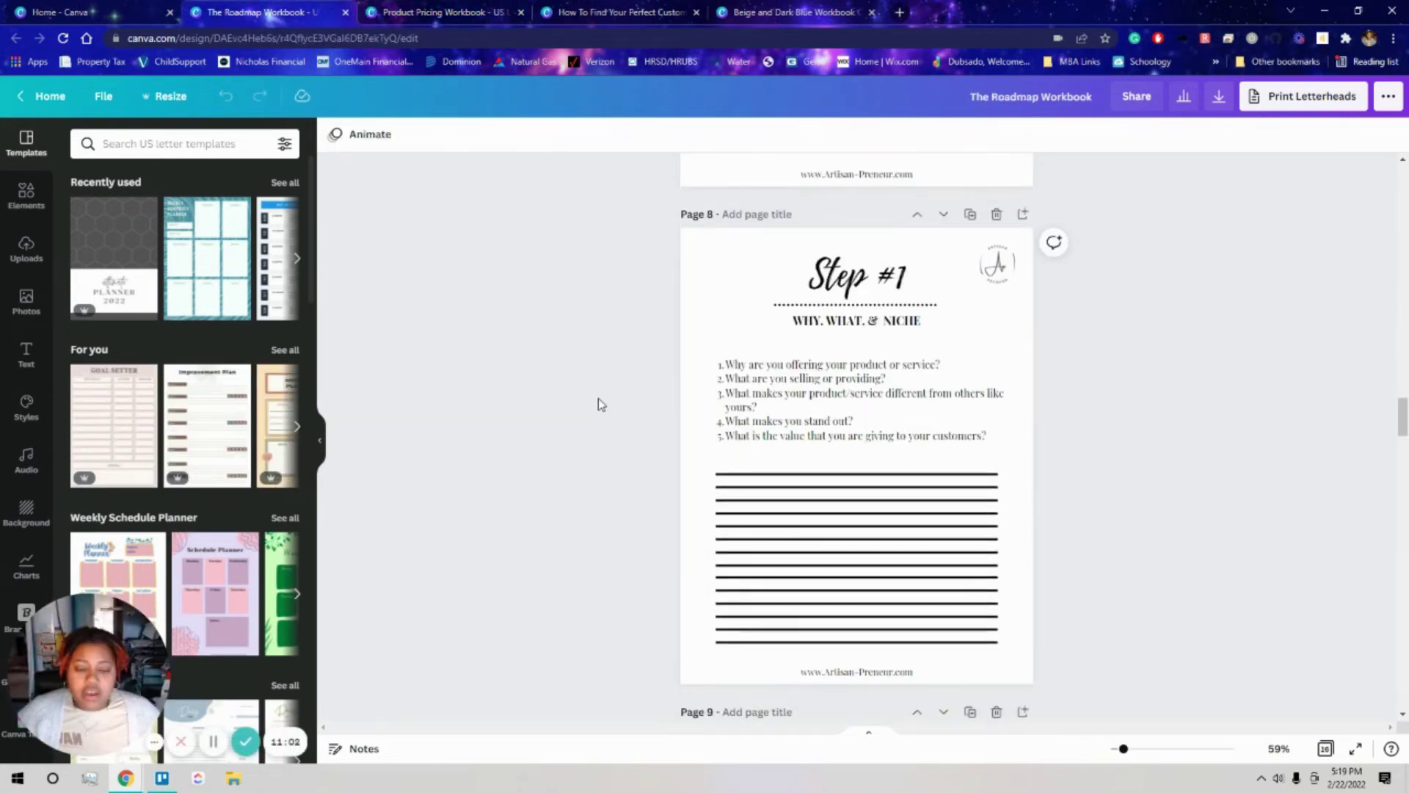
{"action": "scroll", "coordinate": [598, 397], "scroll_direction": "up", "scroll_amount": 6}
{"action": "scroll", "coordinate": [597, 398], "scroll_direction": "down", "scroll_amount": 2}
{"action": "scroll", "coordinate": [597, 398], "scroll_direction": "up", "scroll_amount": 2}
{"action": "left_click", "coordinate": [812, 463]}
{"action": "left_click", "coordinate": [785, 557]}
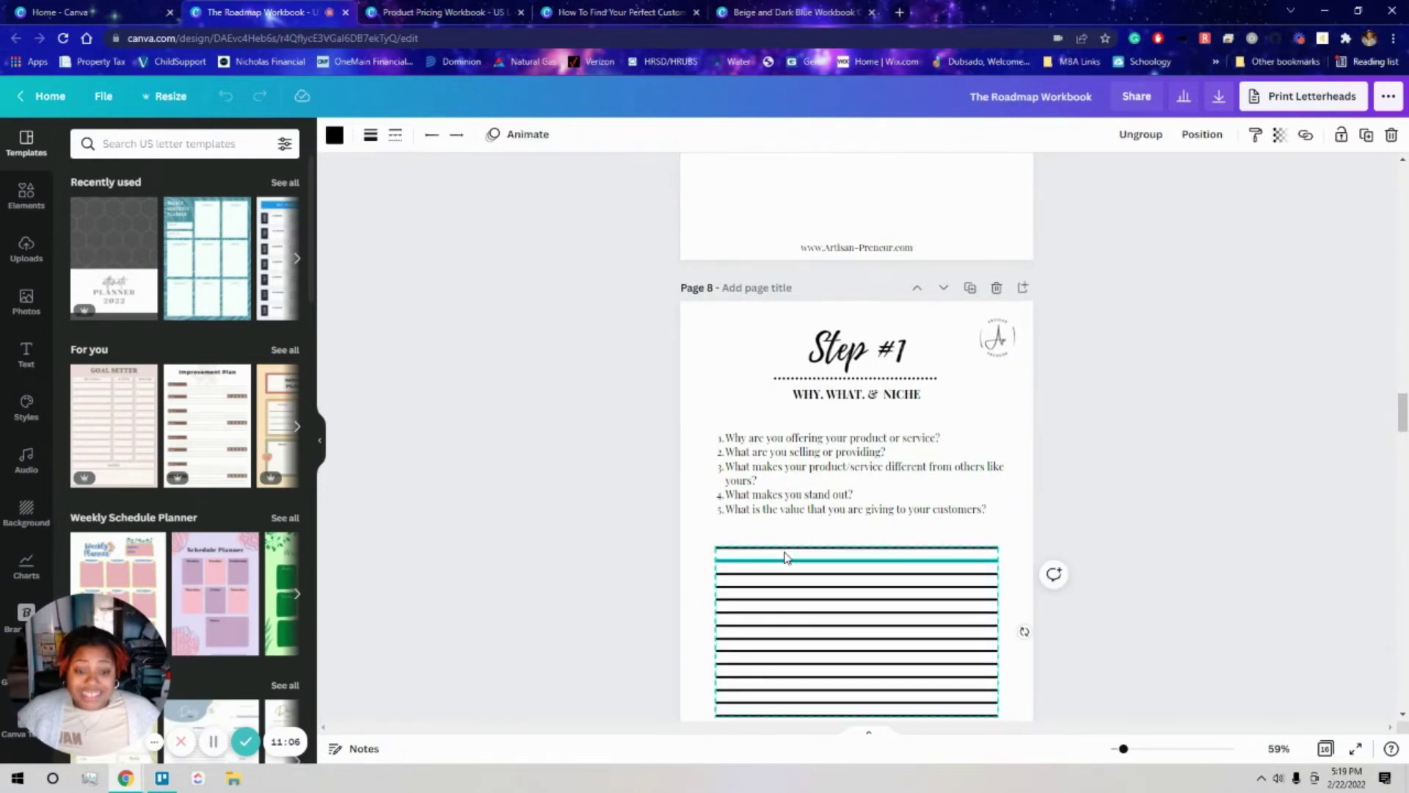
{"action": "left_click", "coordinate": [776, 511]}
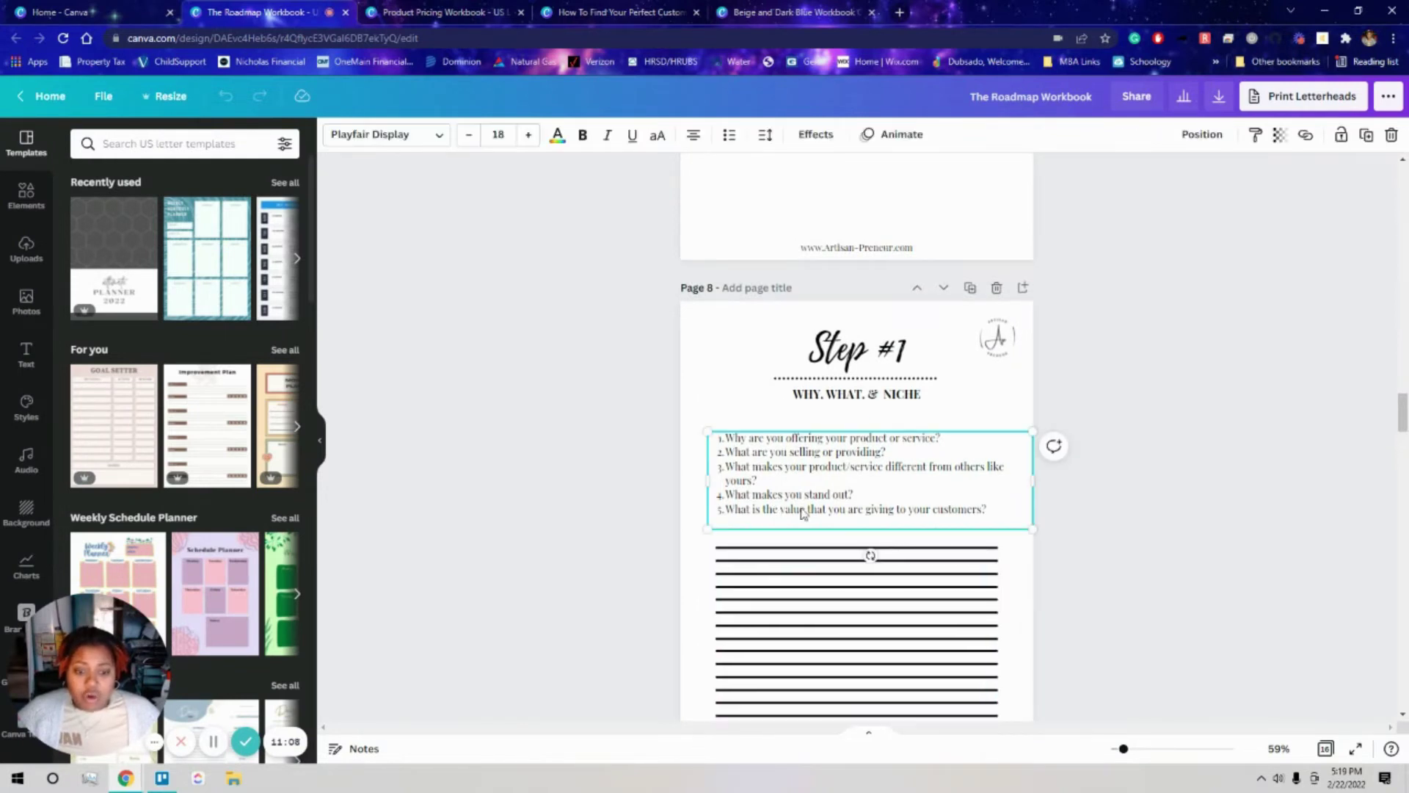
{"action": "left_click", "coordinate": [813, 592]}
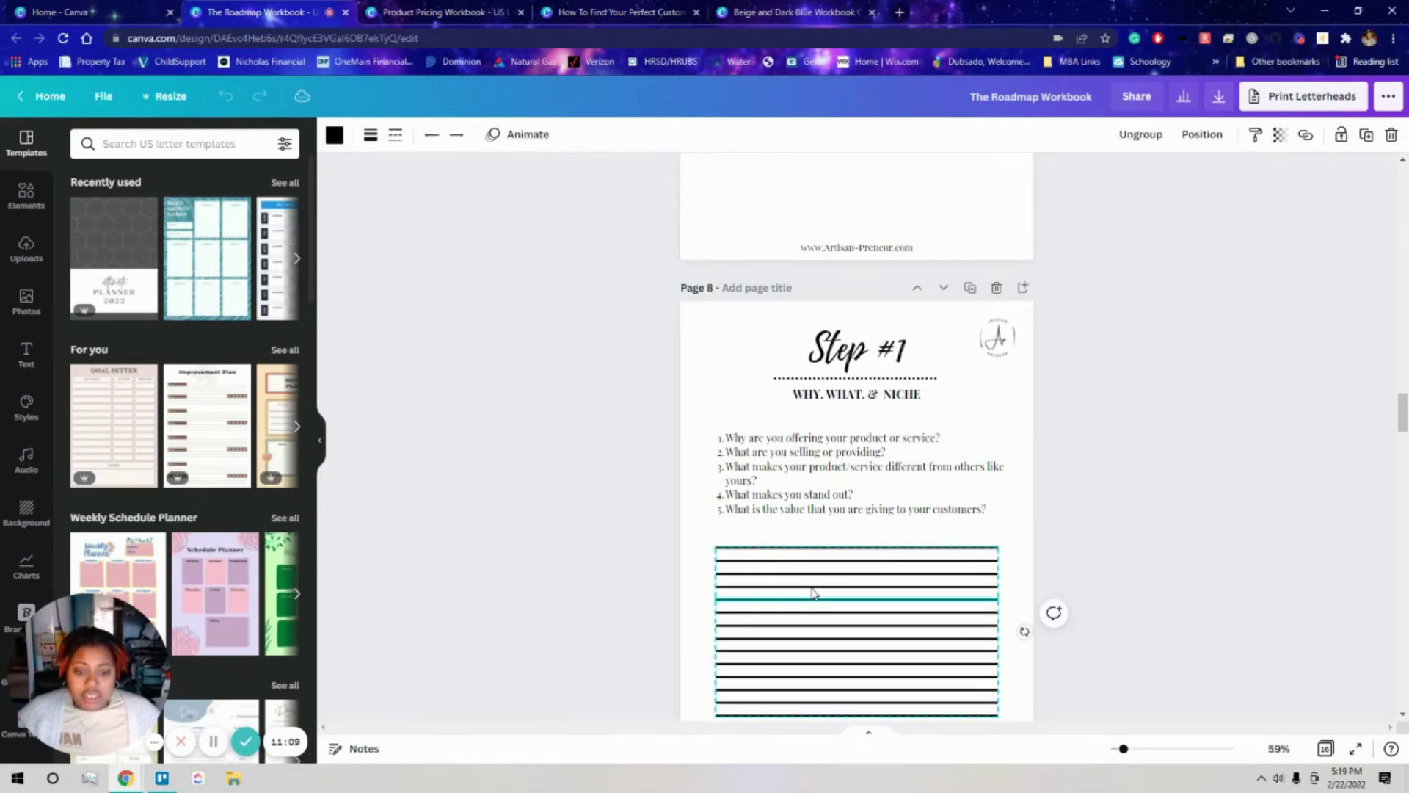
Check the Pricing Models page's answer lines, then view the How To Find e-book cover
{"action": "left_click", "coordinate": [408, 7]}
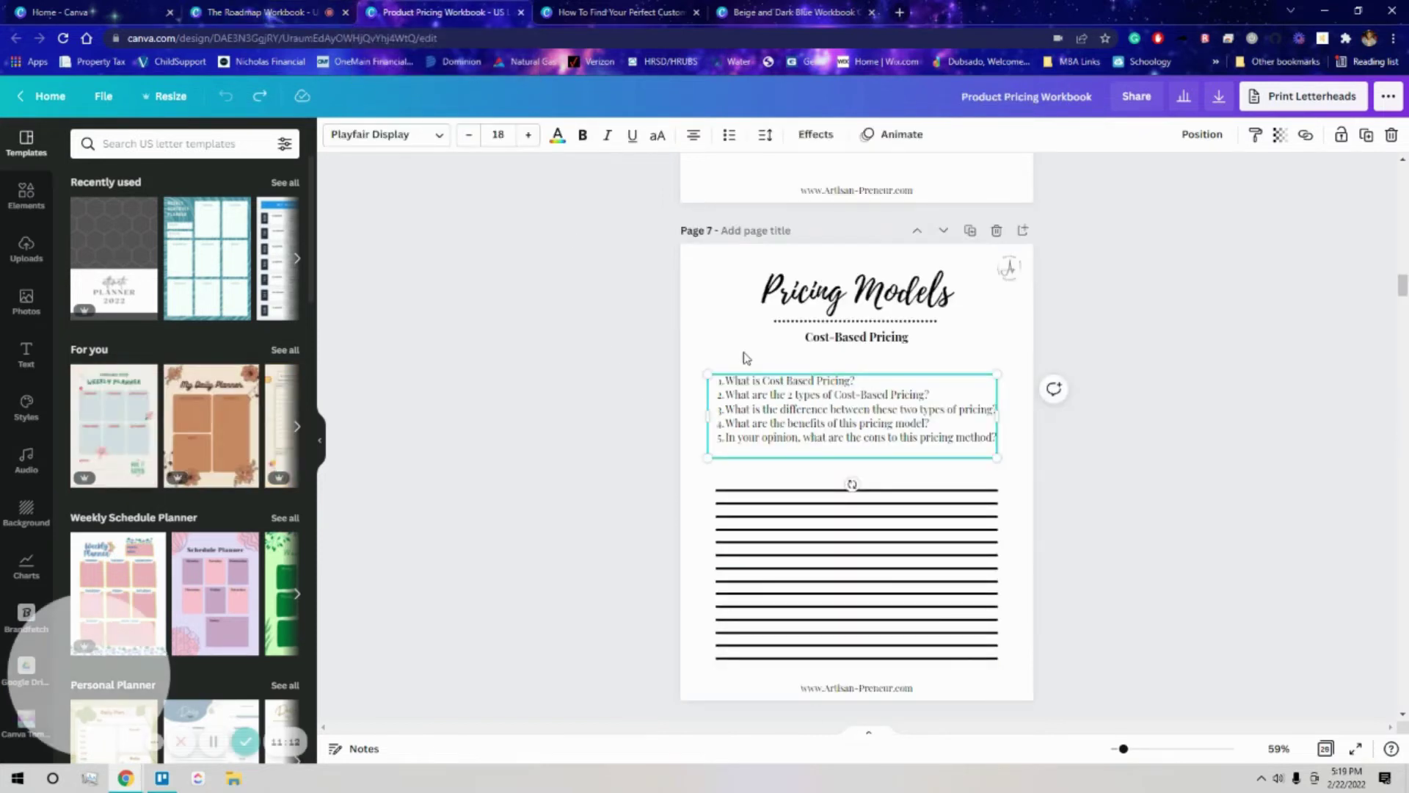
{"action": "left_click", "coordinate": [784, 514]}
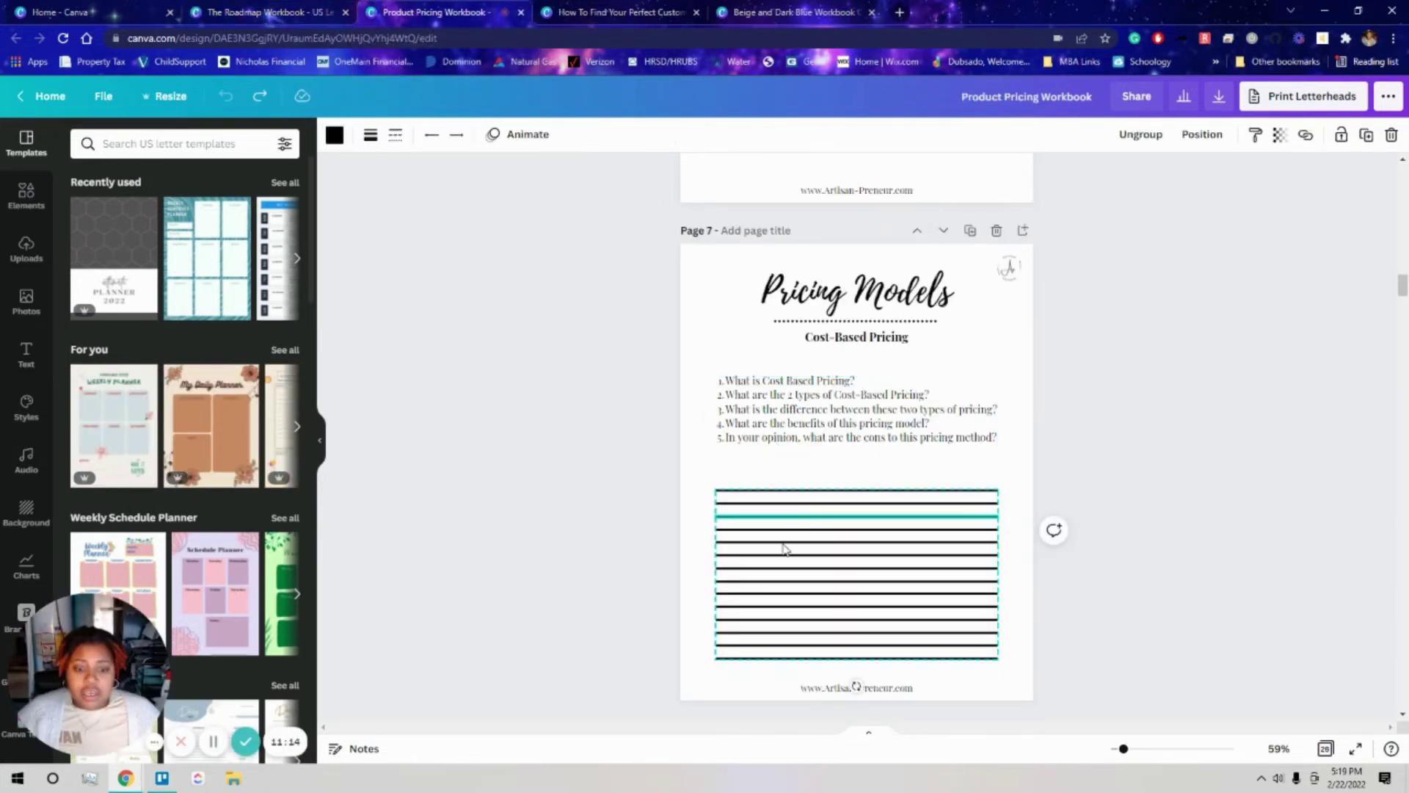
{"action": "left_click", "coordinate": [685, 551]}
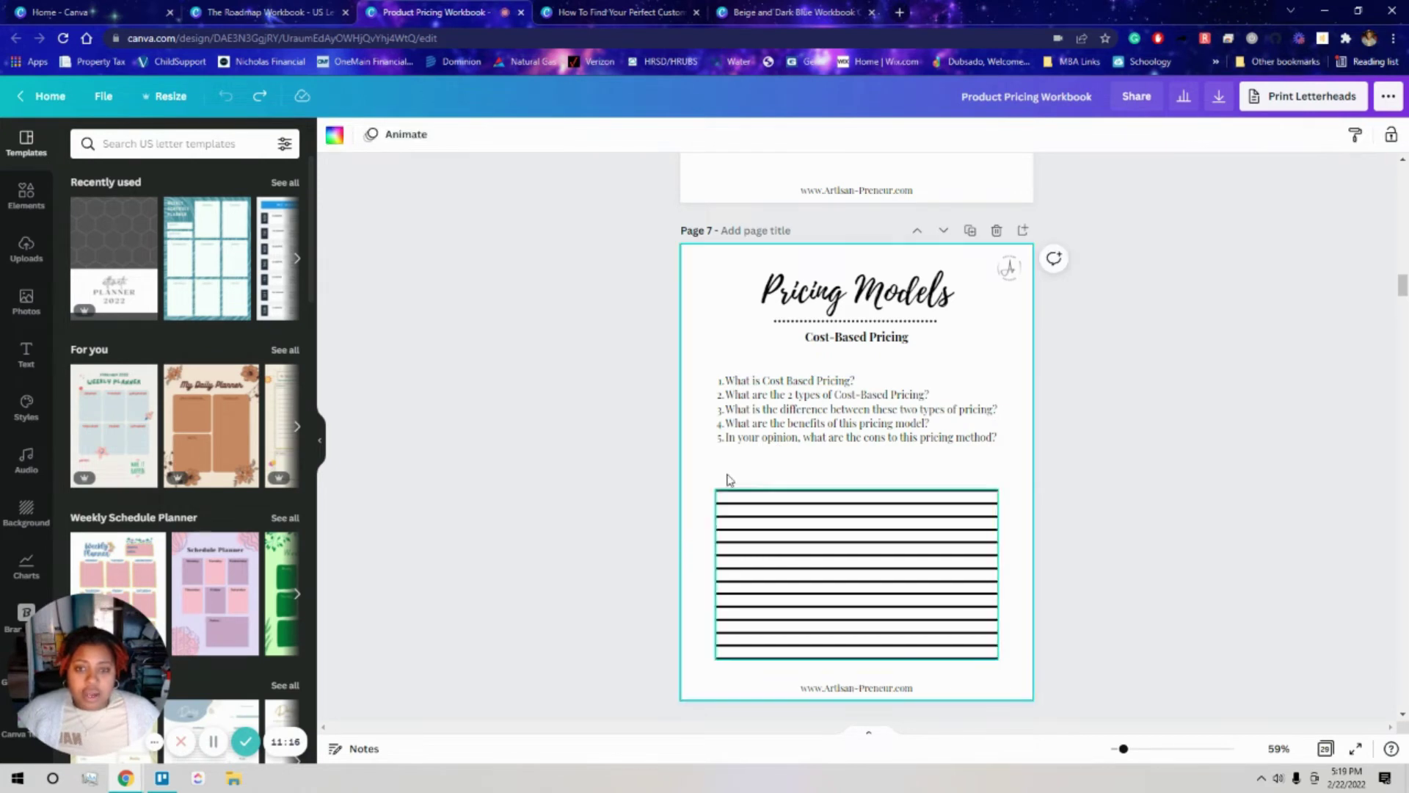
{"action": "left_click", "coordinate": [557, 10]}
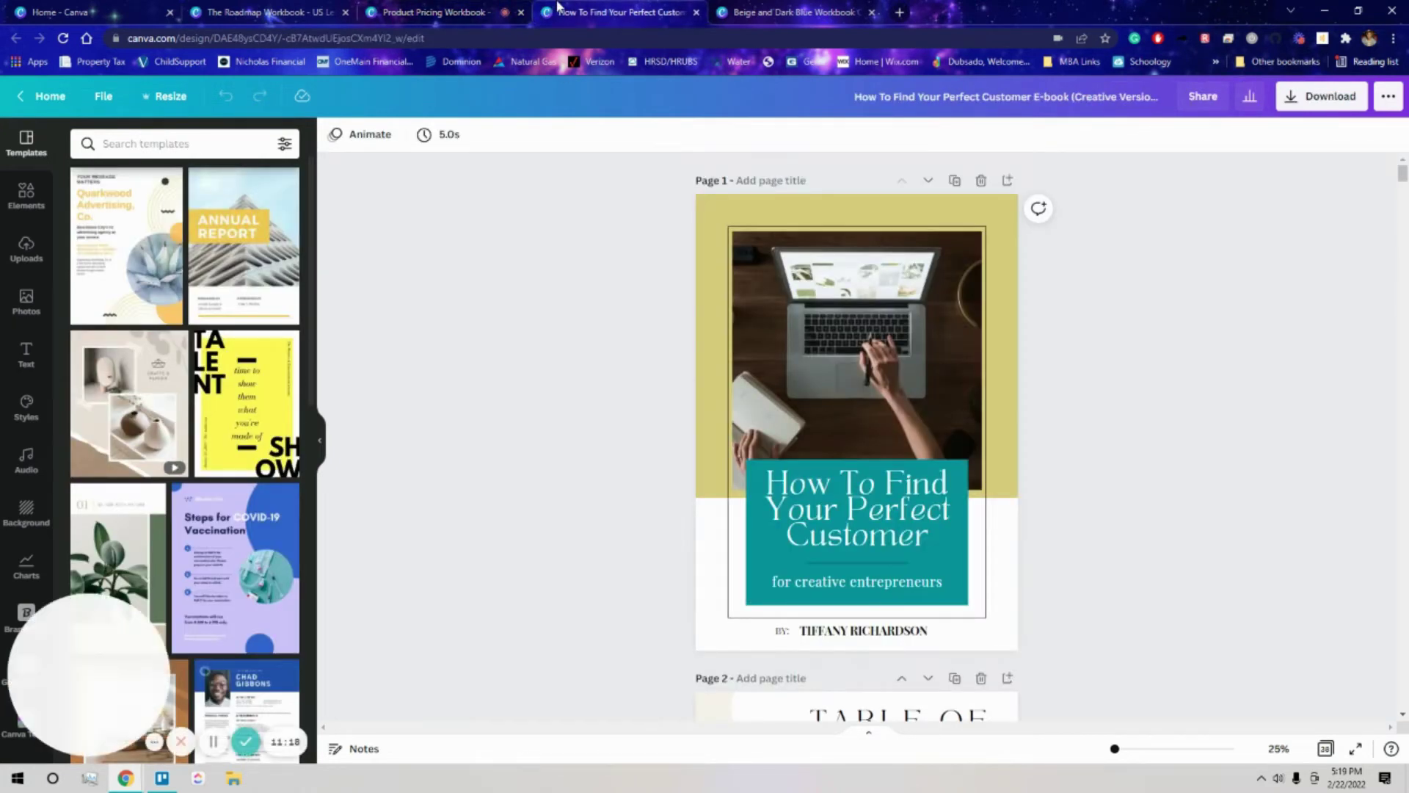
Close the Beige and Dark Blue Workbook tab and return to Canva Home
{"action": "left_click", "coordinate": [791, 12]}
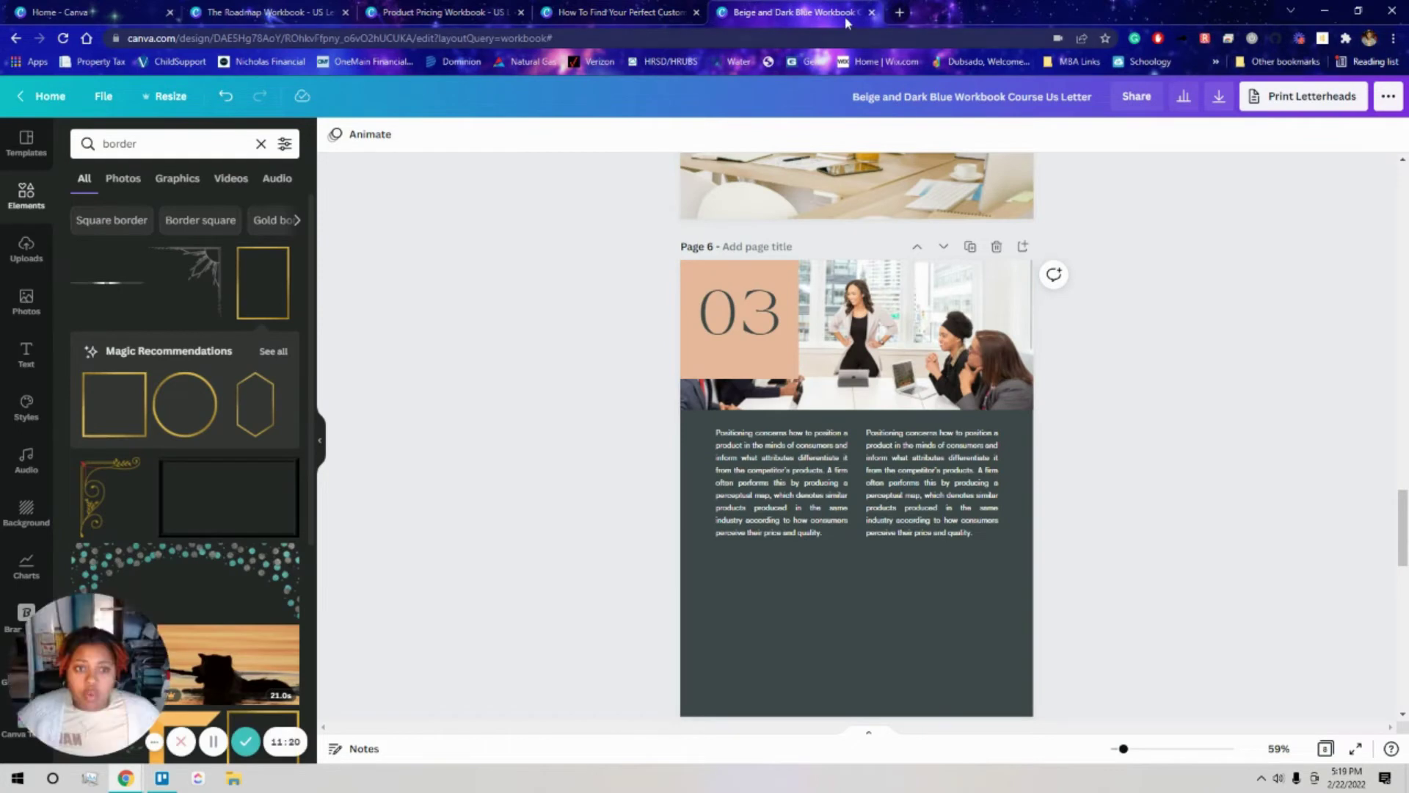
{"action": "left_click", "coordinate": [872, 12]}
{"action": "left_click", "coordinate": [132, 12]}
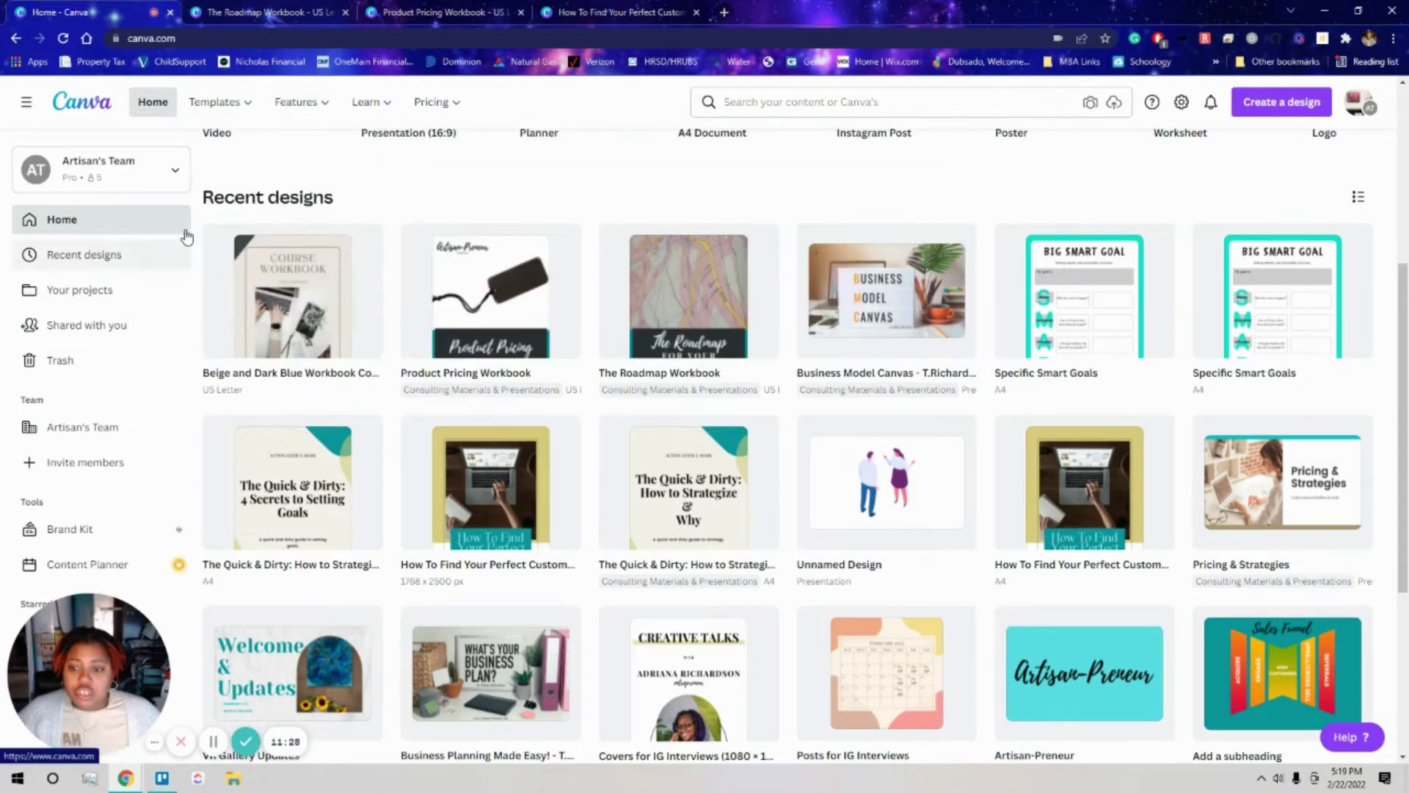
Search templates for 'workbook' and open the Social Media Strategy for Coaches cover
{"action": "scroll", "coordinate": [435, 268], "scroll_direction": "up", "scroll_amount": 1}
{"action": "scroll", "coordinate": [434, 268], "scroll_direction": "up", "scroll_amount": 5}
{"action": "left_click", "coordinate": [700, 224]}
{"action": "left_click", "coordinate": [682, 308]}
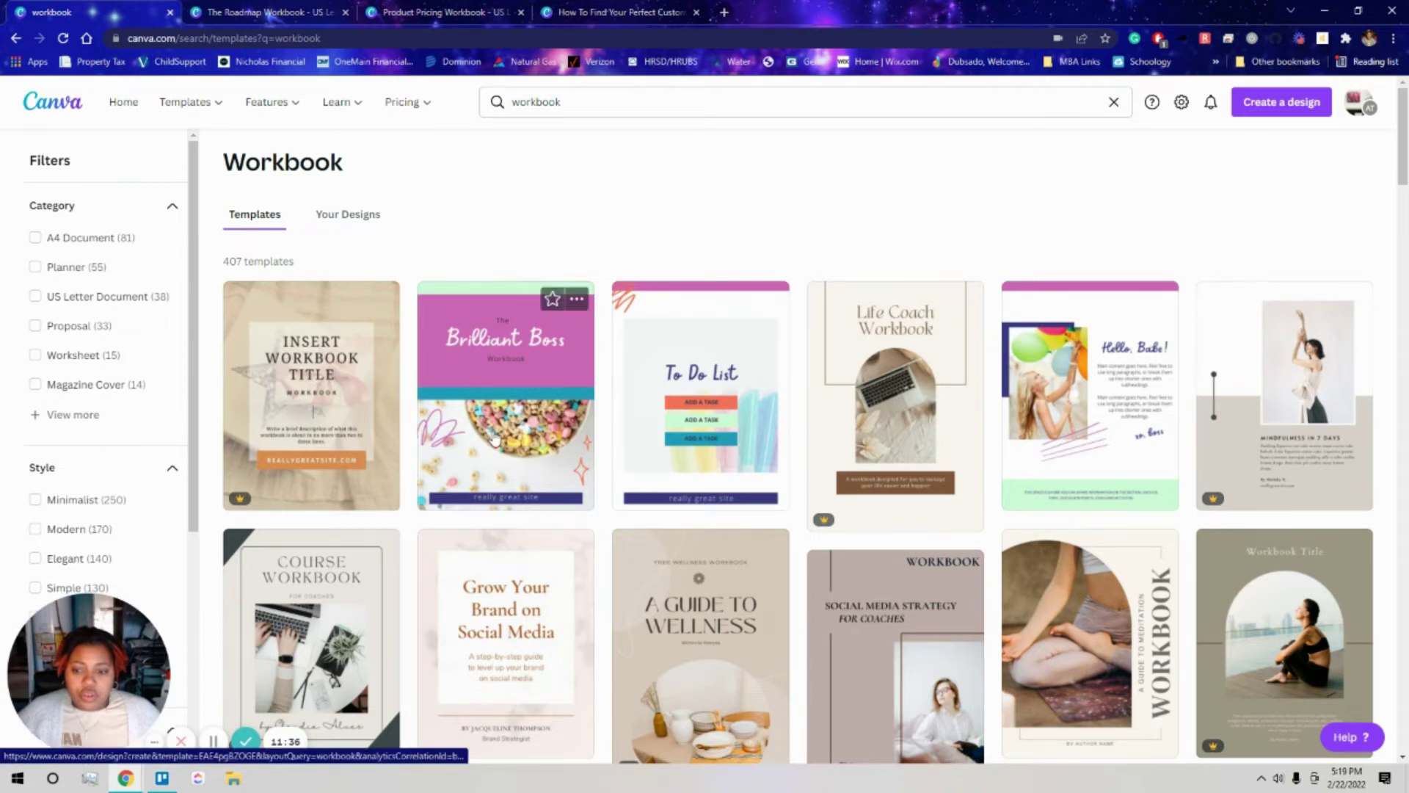
{"action": "scroll", "coordinate": [741, 301], "scroll_direction": "down", "scroll_amount": 3}
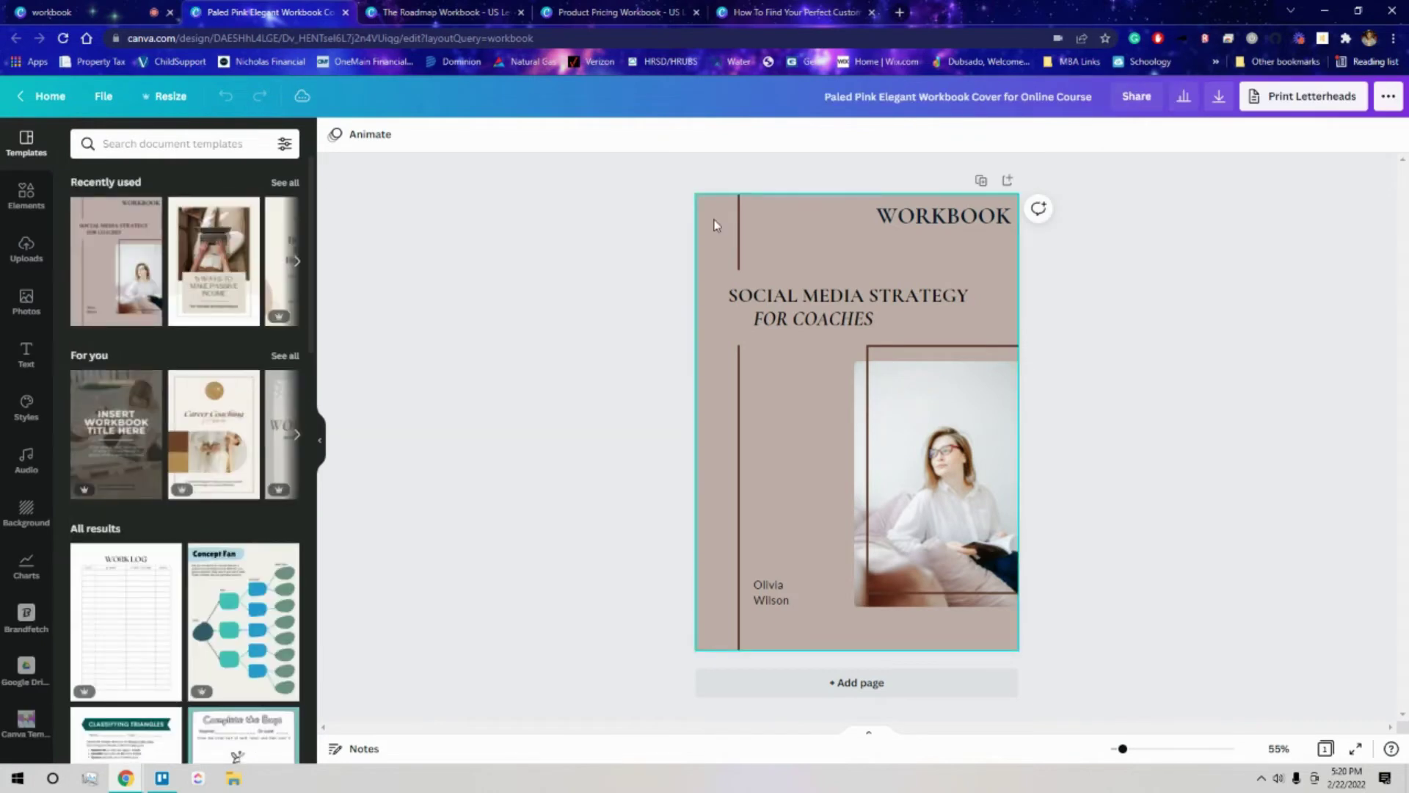
Delete every cover element and reset the taupe page background to white
{"action": "left_click_drag", "start_coordinate": [711, 215], "coordinate": [998, 640]}
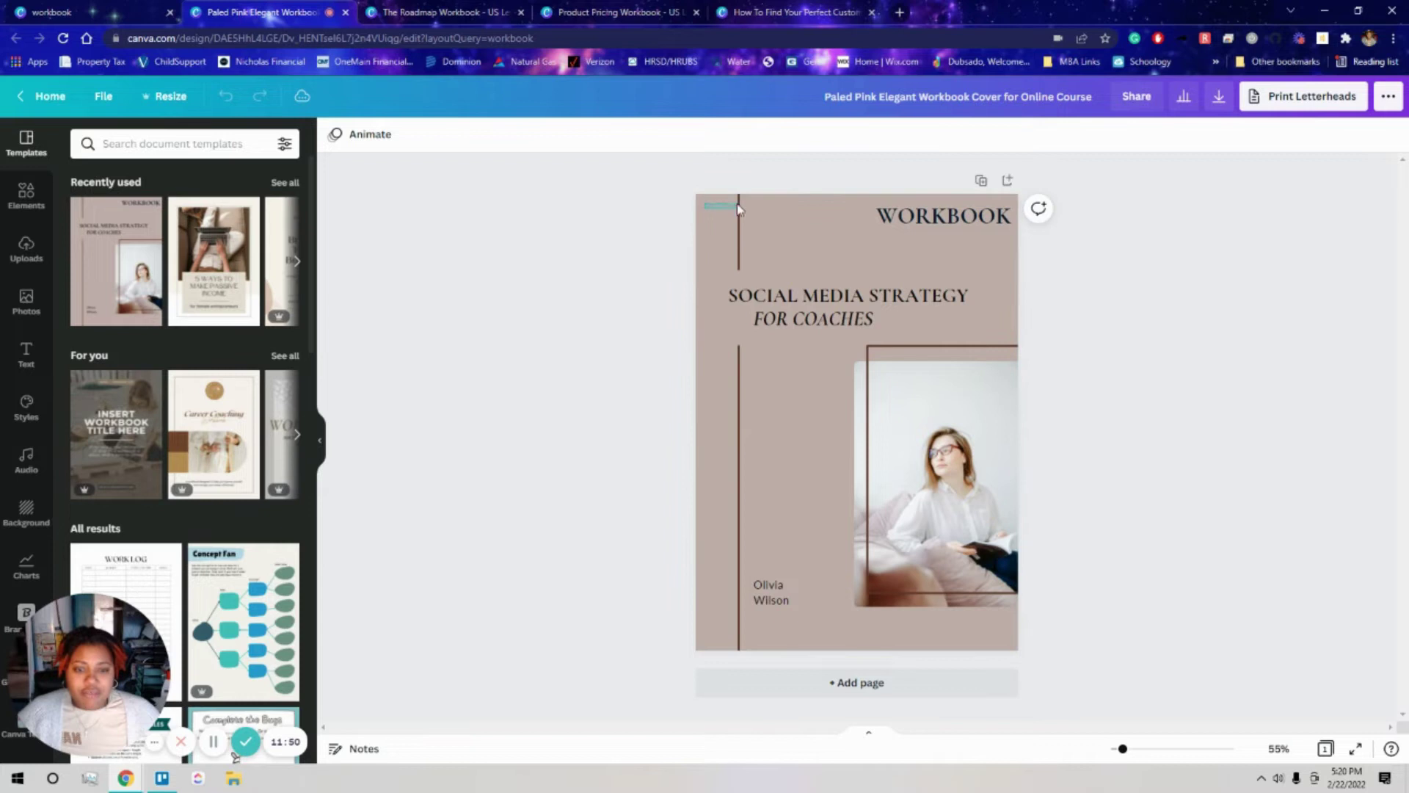
{"action": "left_click_drag", "start_coordinate": [716, 197], "coordinate": [1003, 637]}
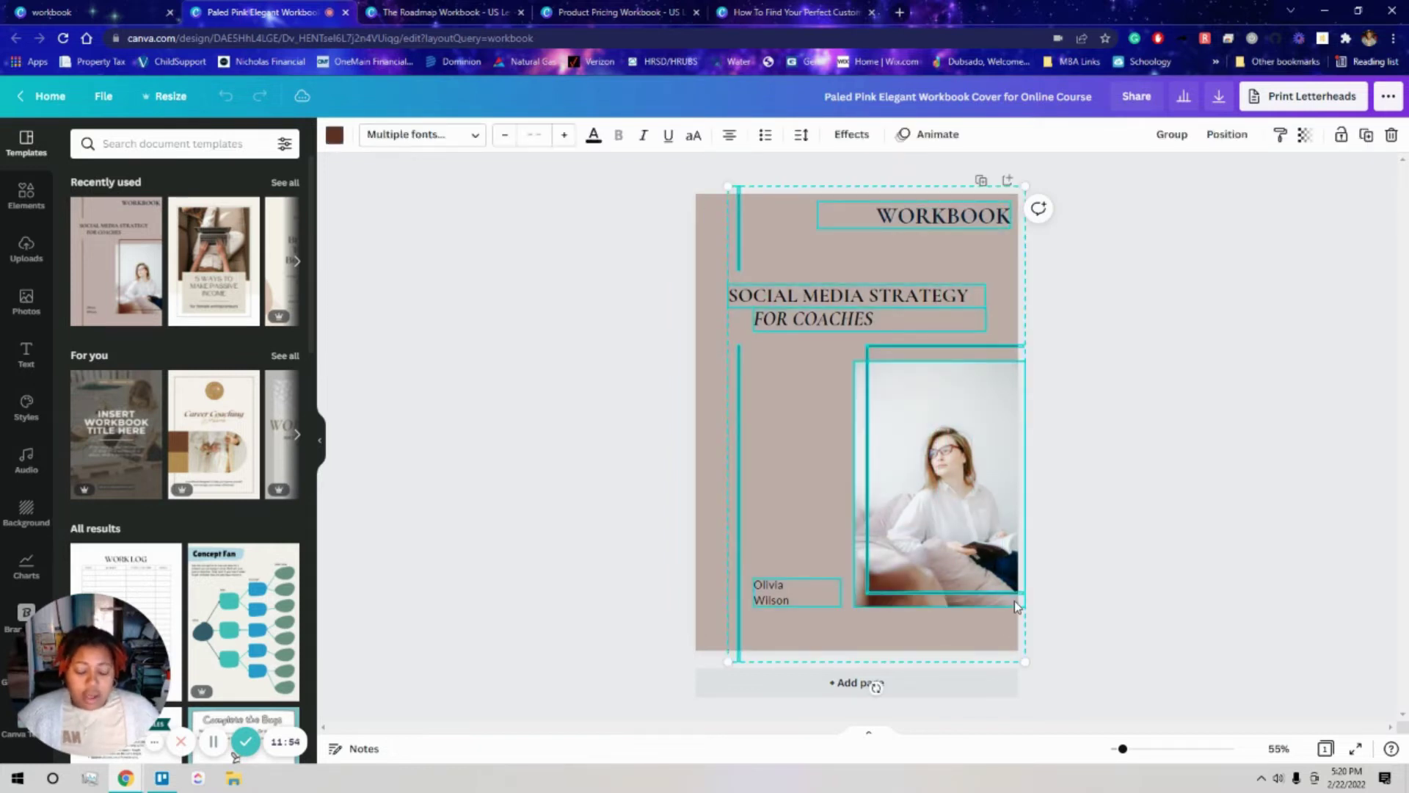
{"action": "key", "text": "Delete"}
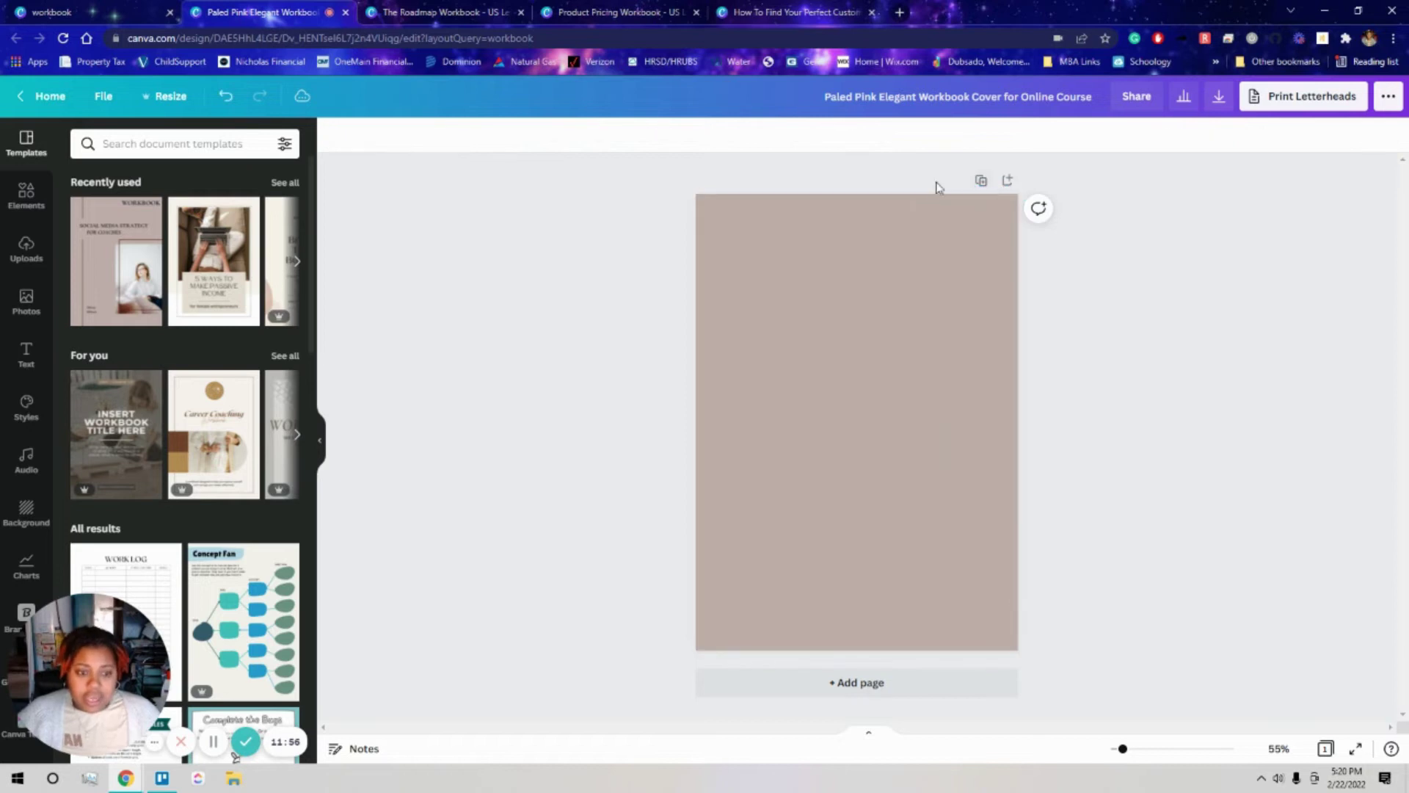
{"action": "left_click", "coordinate": [914, 252]}
{"action": "key", "text": "Delete"}
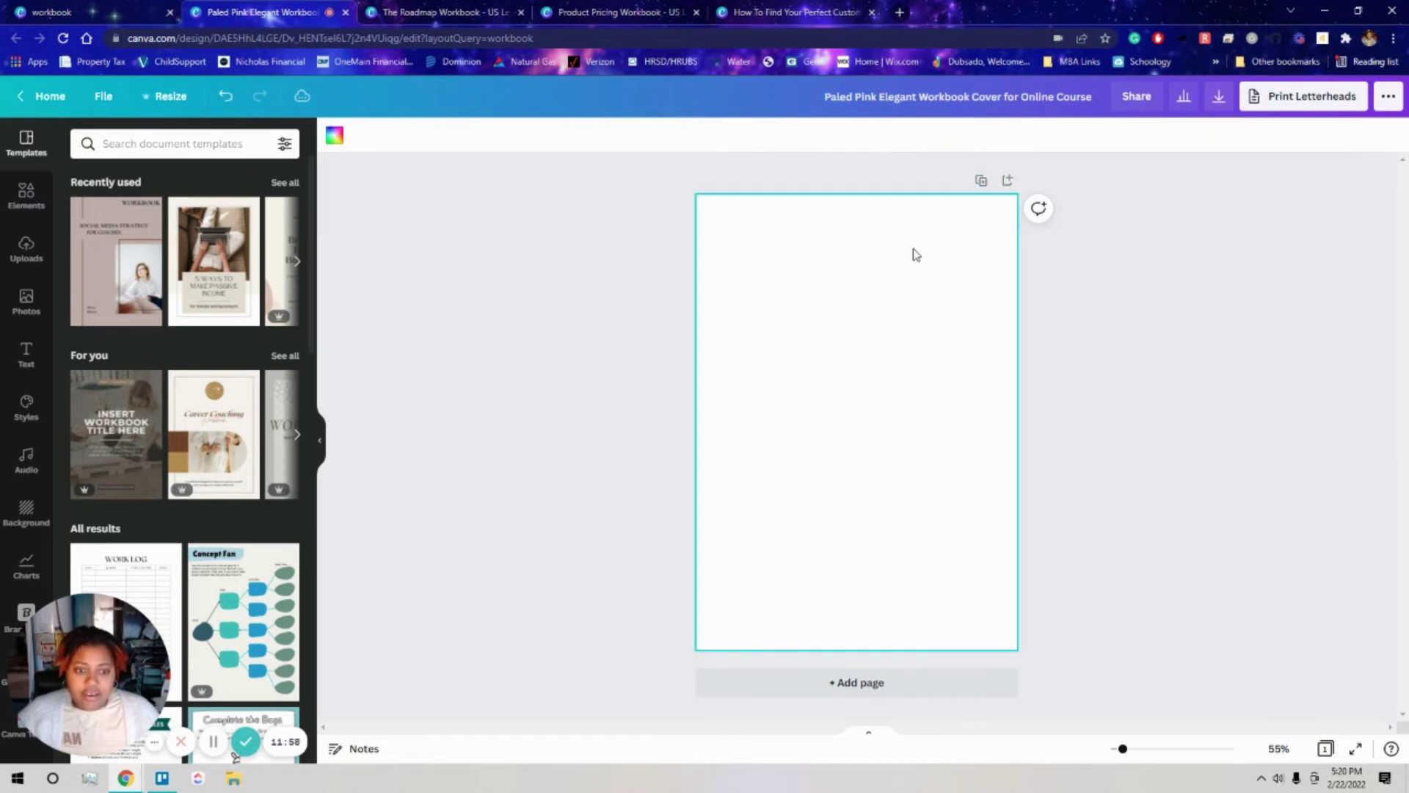
Add nine blank pages to make ten, then scroll back up to Page 1
{"action": "left_click", "coordinate": [868, 687]}
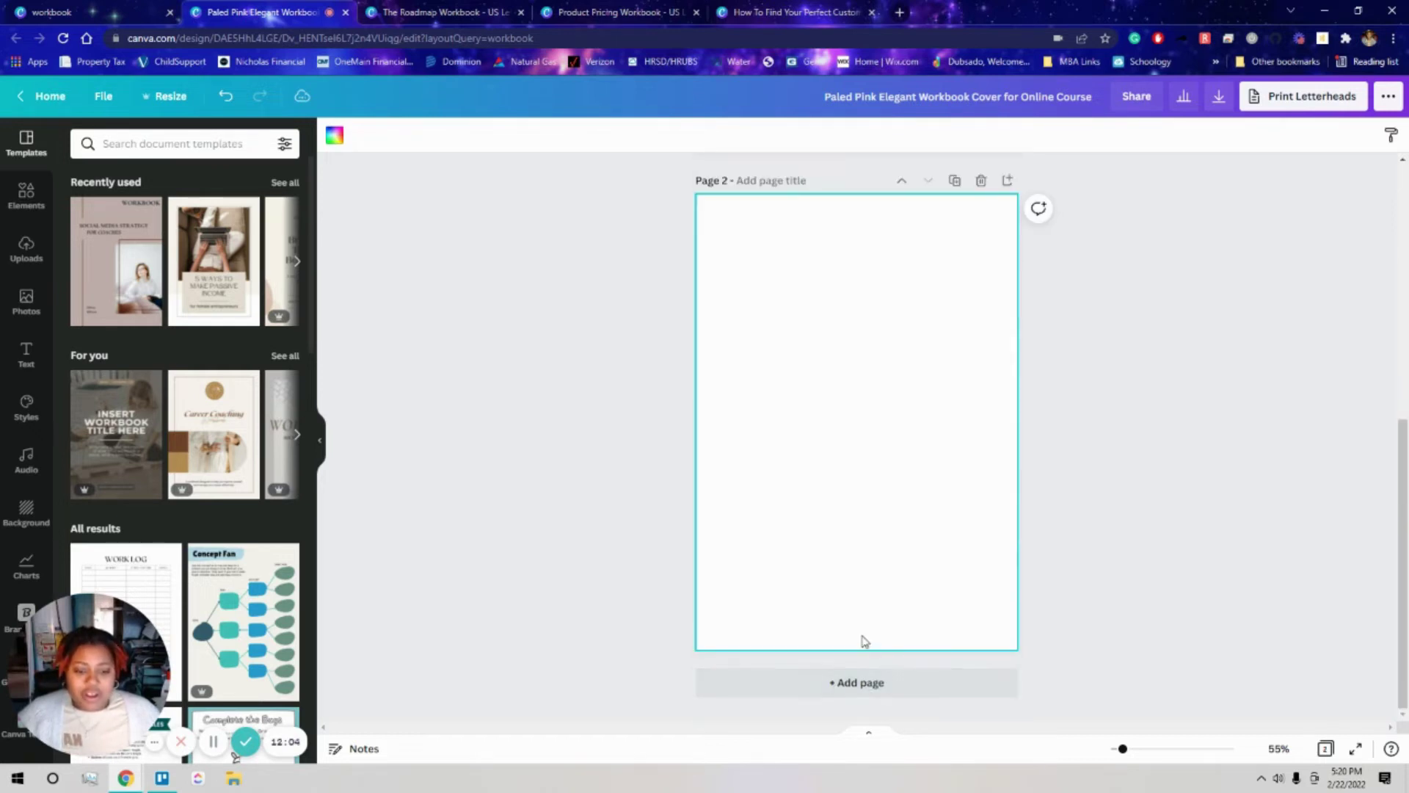
{"action": "left_click", "coordinate": [853, 682]}
{"action": "left_click", "coordinate": [851, 684]}
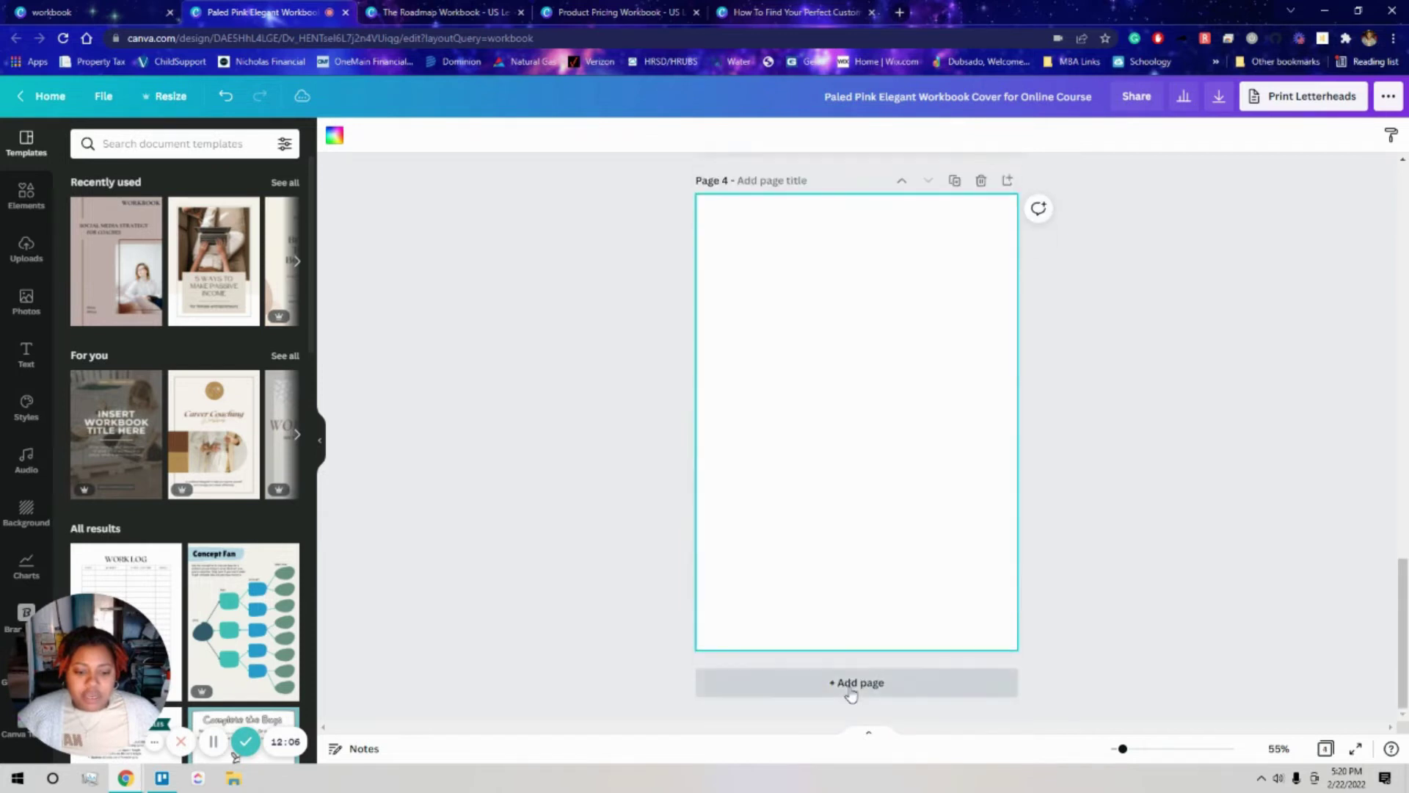
{"action": "left_click", "coordinate": [851, 684]}
{"action": "left_click", "coordinate": [850, 688]}
{"action": "left_click", "coordinate": [850, 688]}
{"action": "left_click", "coordinate": [850, 688]}
{"action": "left_click", "coordinate": [850, 689]}
{"action": "left_click", "coordinate": [850, 688]}
{"action": "scroll", "coordinate": [844, 621], "scroll_direction": "up", "scroll_amount": 10}
{"action": "scroll", "coordinate": [844, 625], "scroll_direction": "up", "scroll_amount": 12}
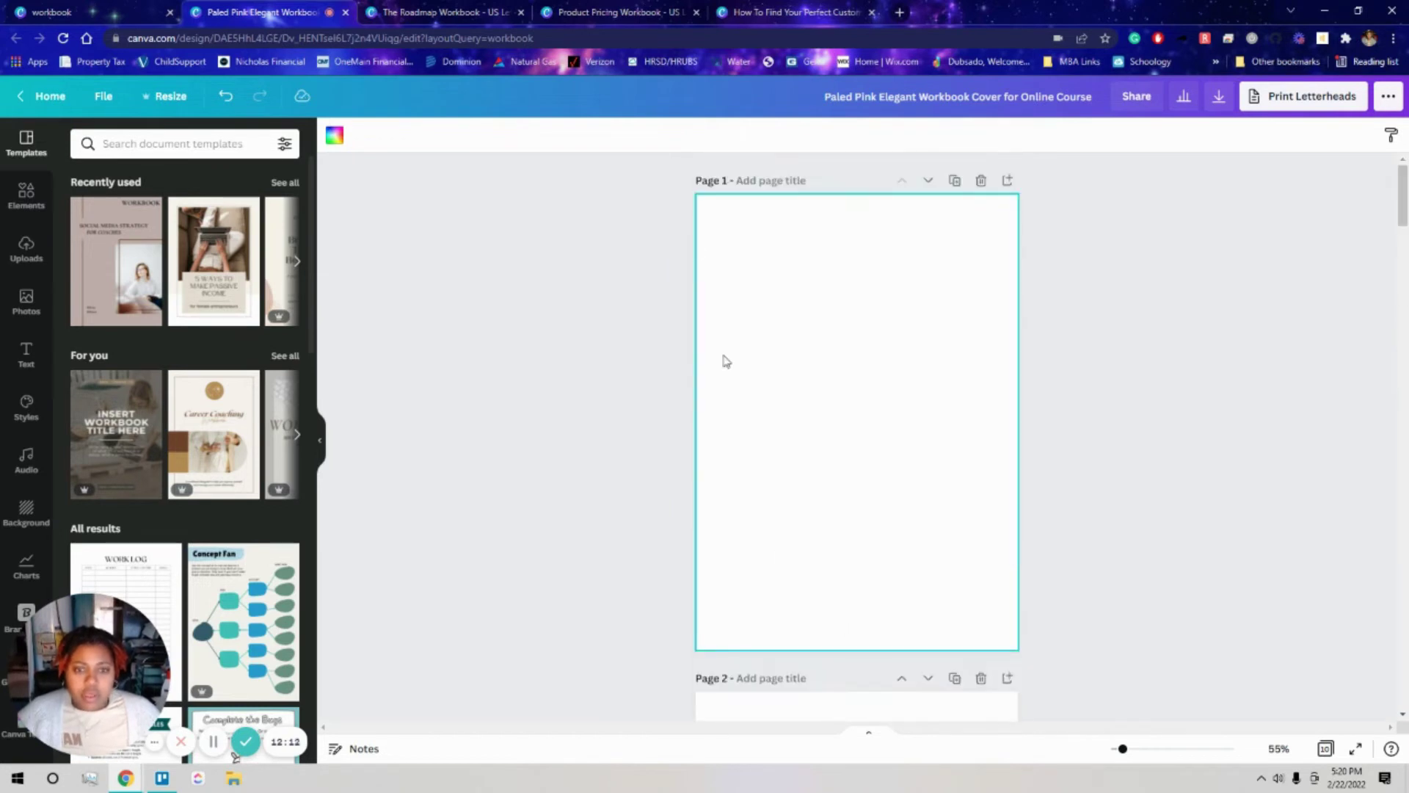
Check the Roadmap and Product Pricing workbook tabs, then return to the Paled Pink design
{"action": "left_click", "coordinate": [440, 11]}
{"action": "scroll", "coordinate": [652, 292], "scroll_direction": "up", "scroll_amount": 8}
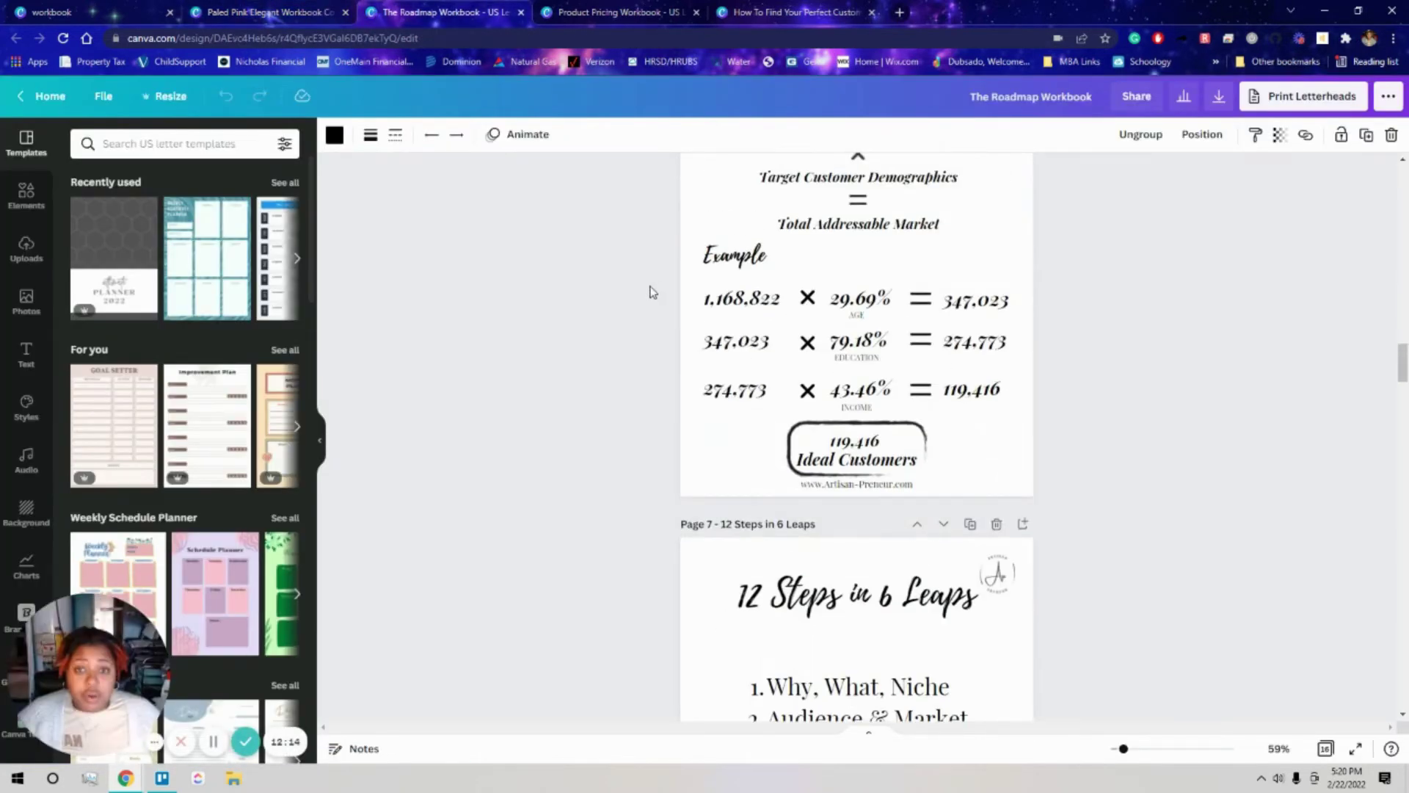
{"action": "scroll", "coordinate": [910, 283], "scroll_direction": "up", "scroll_amount": 12}
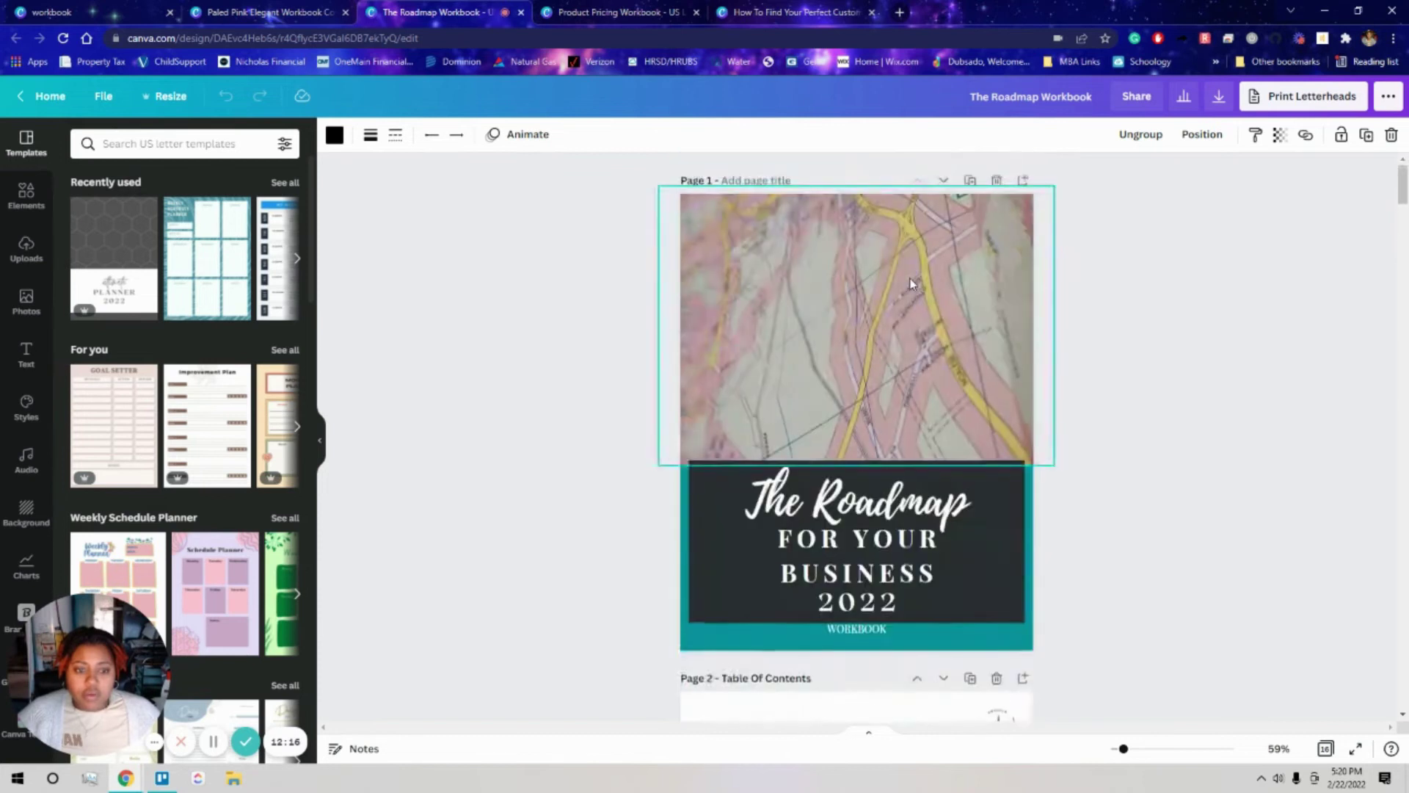
{"action": "left_click", "coordinate": [616, 12]}
{"action": "scroll", "coordinate": [697, 226], "scroll_direction": "up", "scroll_amount": 10}
{"action": "scroll", "coordinate": [699, 228], "scroll_direction": "up", "scroll_amount": 8}
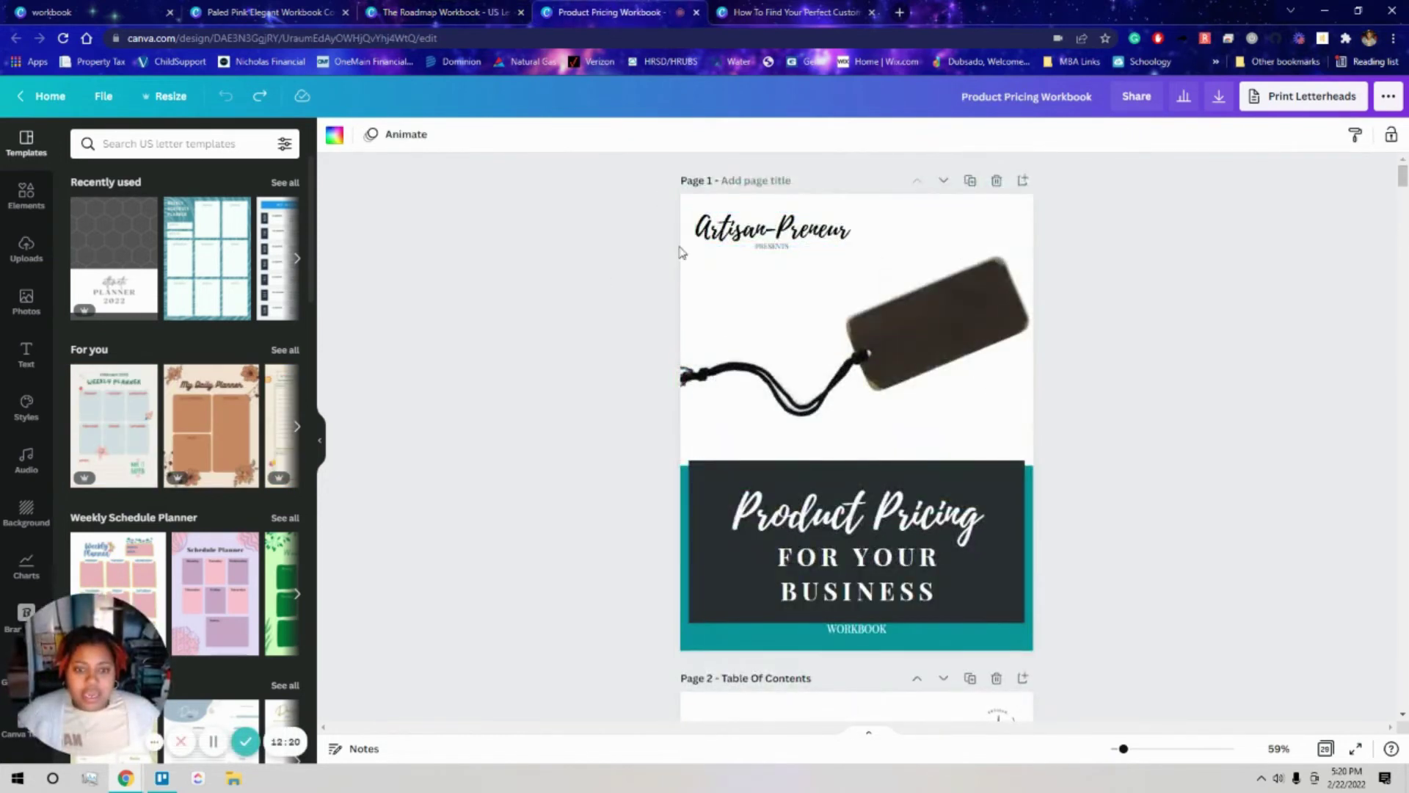
{"action": "left_click", "coordinate": [340, 9]}
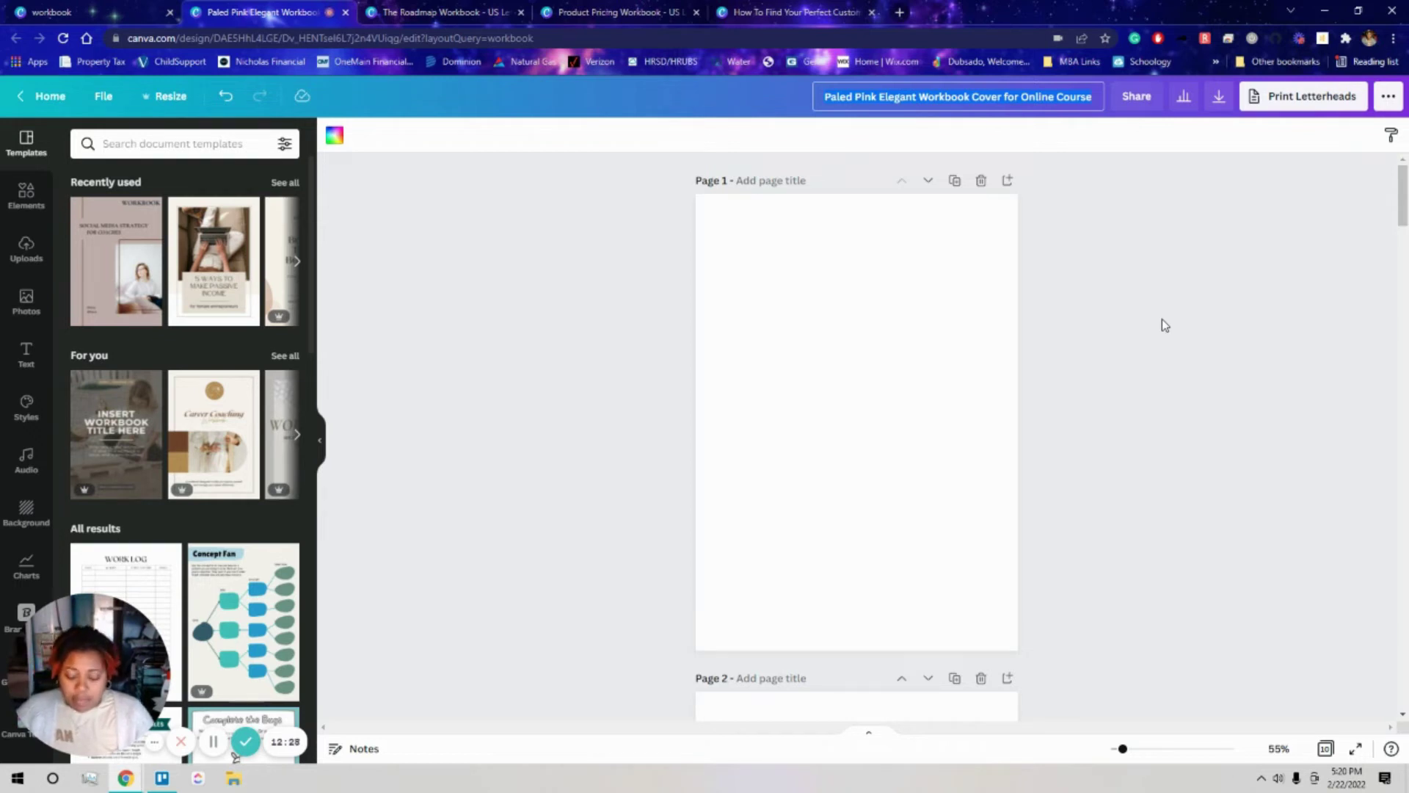
Rename the design to 'Social Media Strategy & Guide'
{"action": "type", "text": "SOcial"}
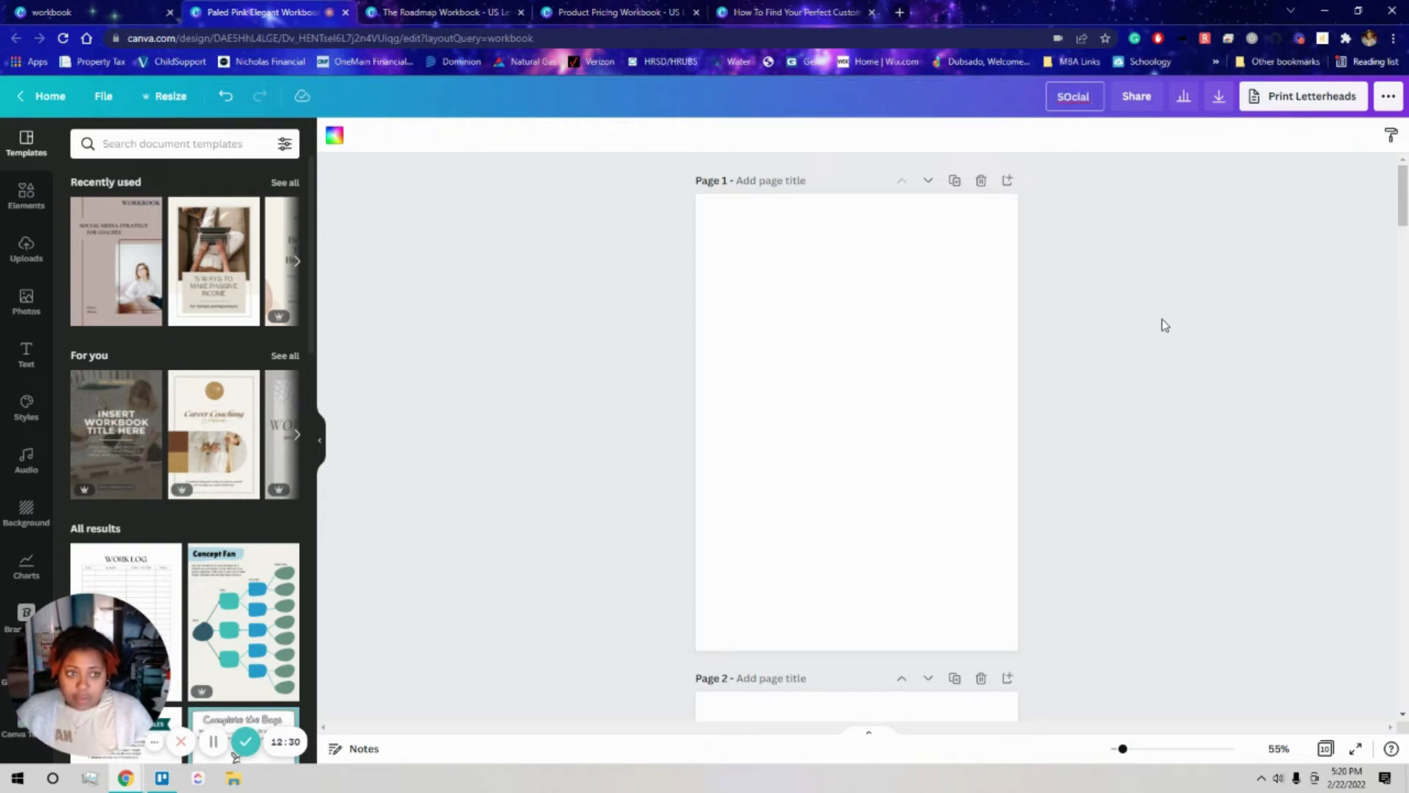
{"action": "key", "text": "BackSpace"}
{"action": "key", "text": "BackSpace"}
{"action": "key", "text": "BackSpace"}
{"action": "key", "text": "BackSpace"}
{"action": "key", "text": "BackSpace"}
{"action": "type", "text": "ocial Media Strategy & Guide"}
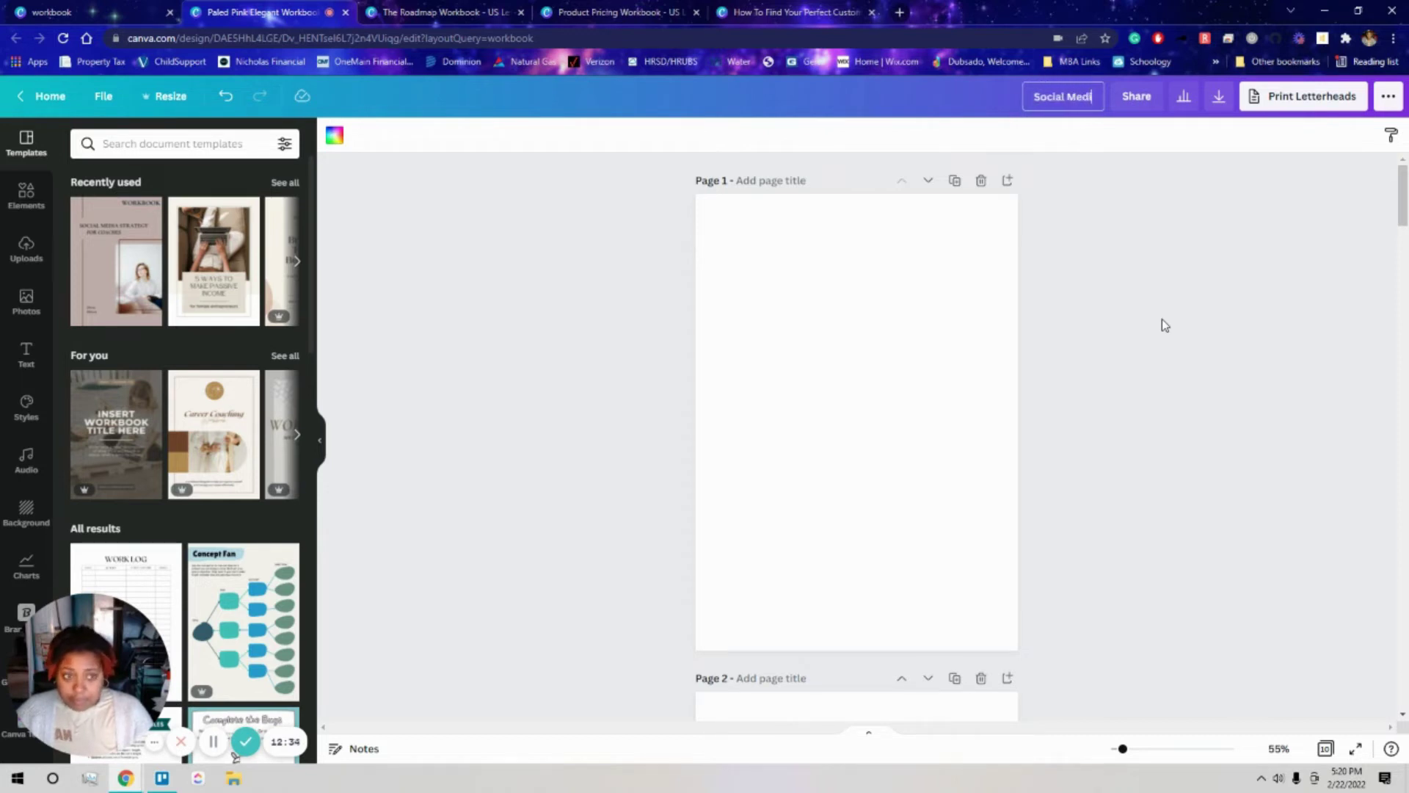
{"action": "key", "text": "Return"}
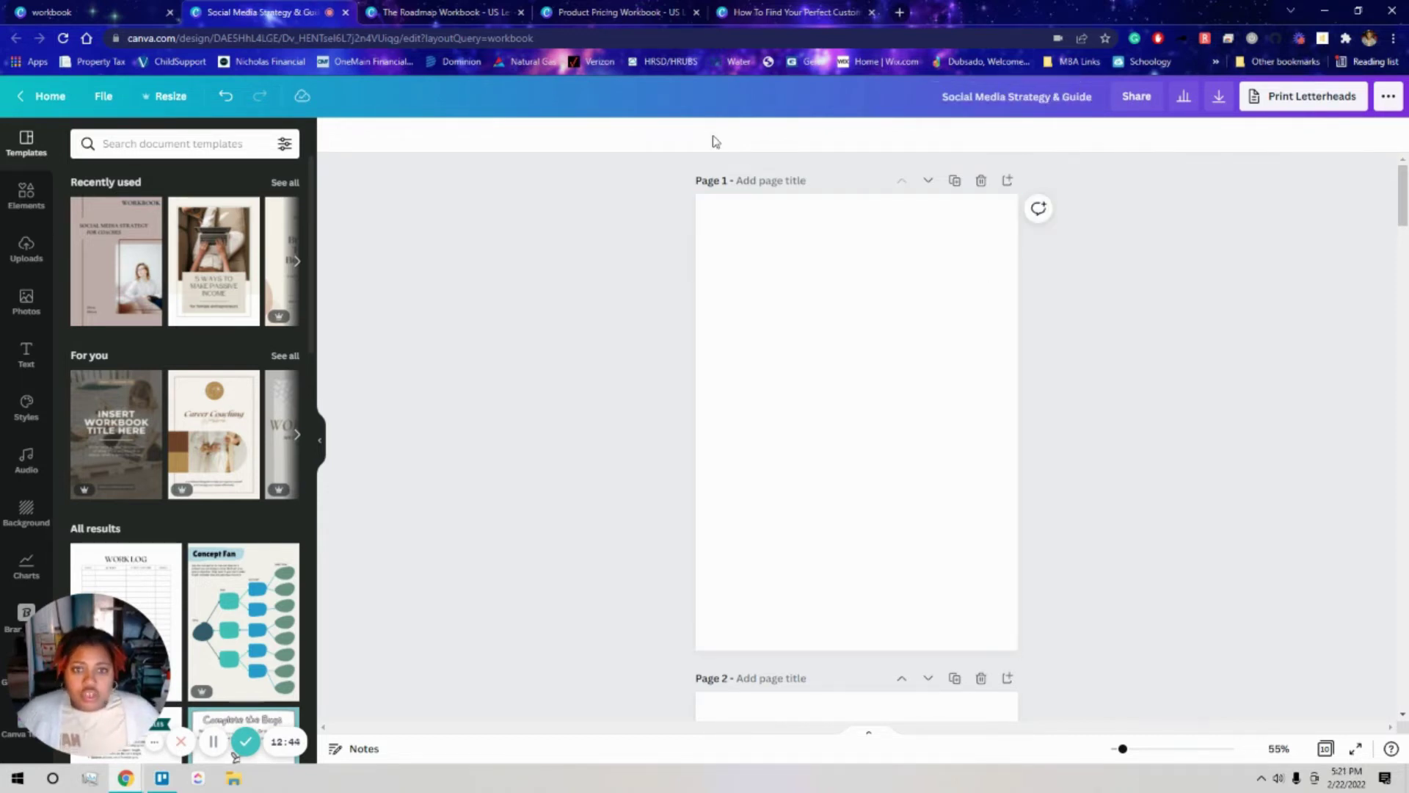
Copy the Roadmap cover's map photo and title block onto page 1 of Social Media Strategy & Guide
{"action": "left_click", "coordinate": [440, 12]}
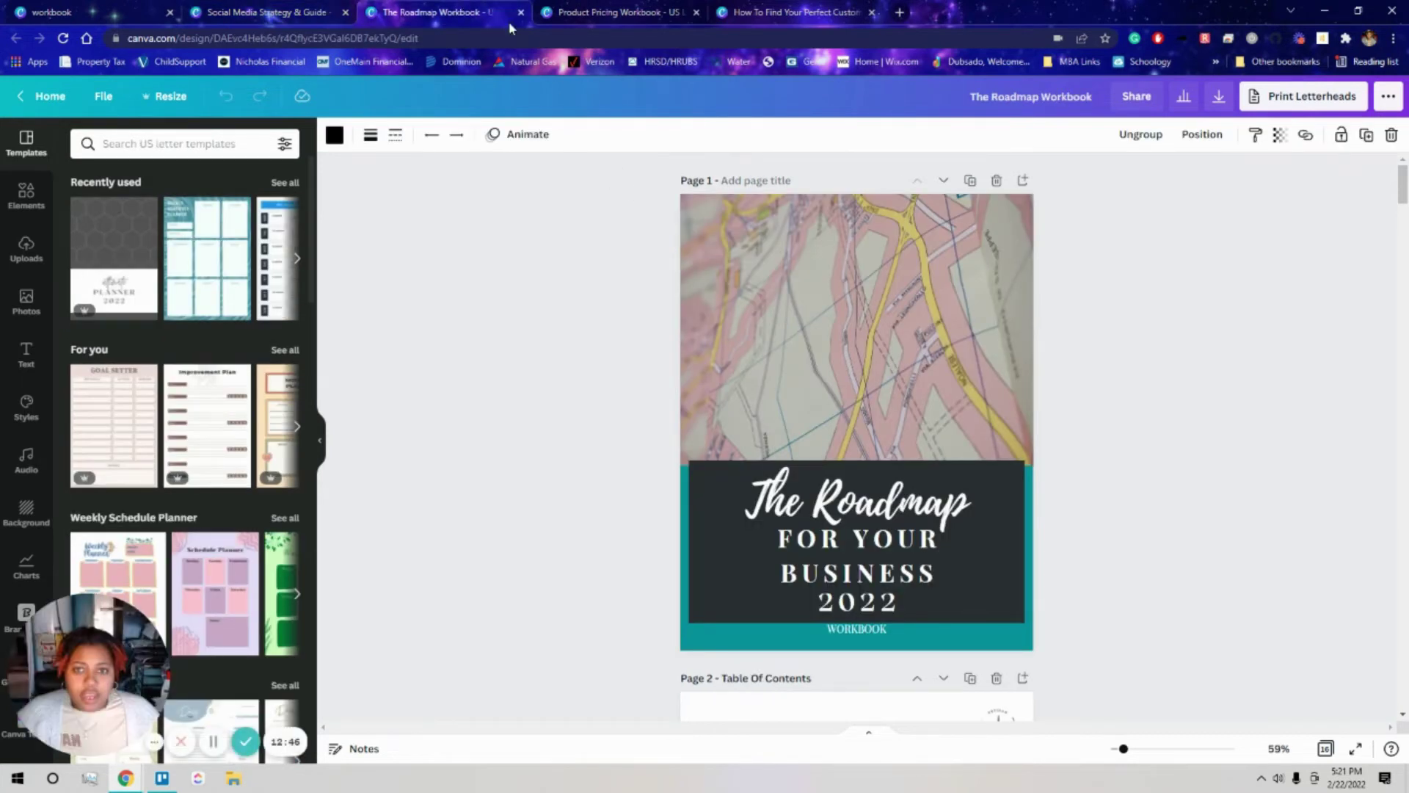
{"action": "left_click_drag", "start_coordinate": [637, 221], "coordinate": [1055, 645]}
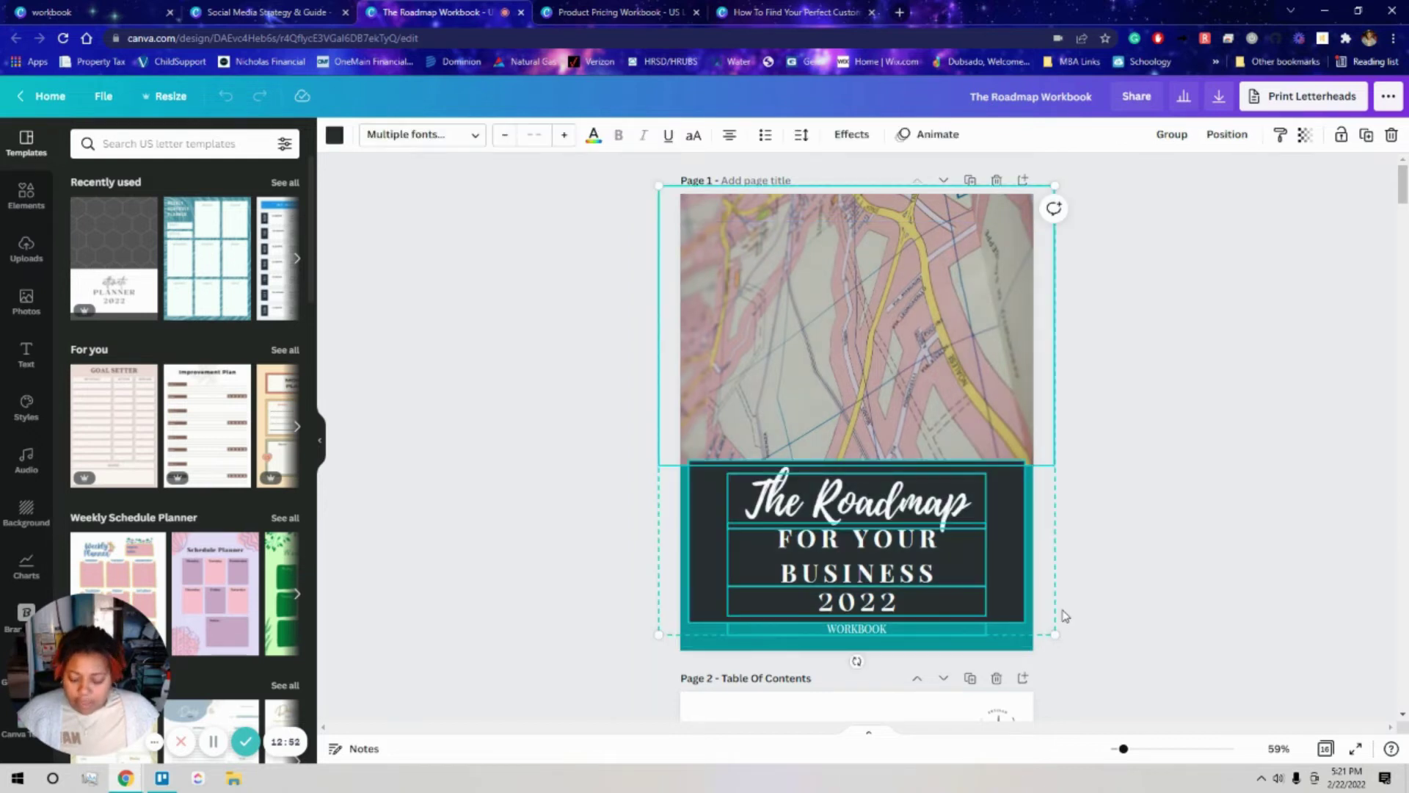
{"action": "left_click", "coordinate": [266, 12]}
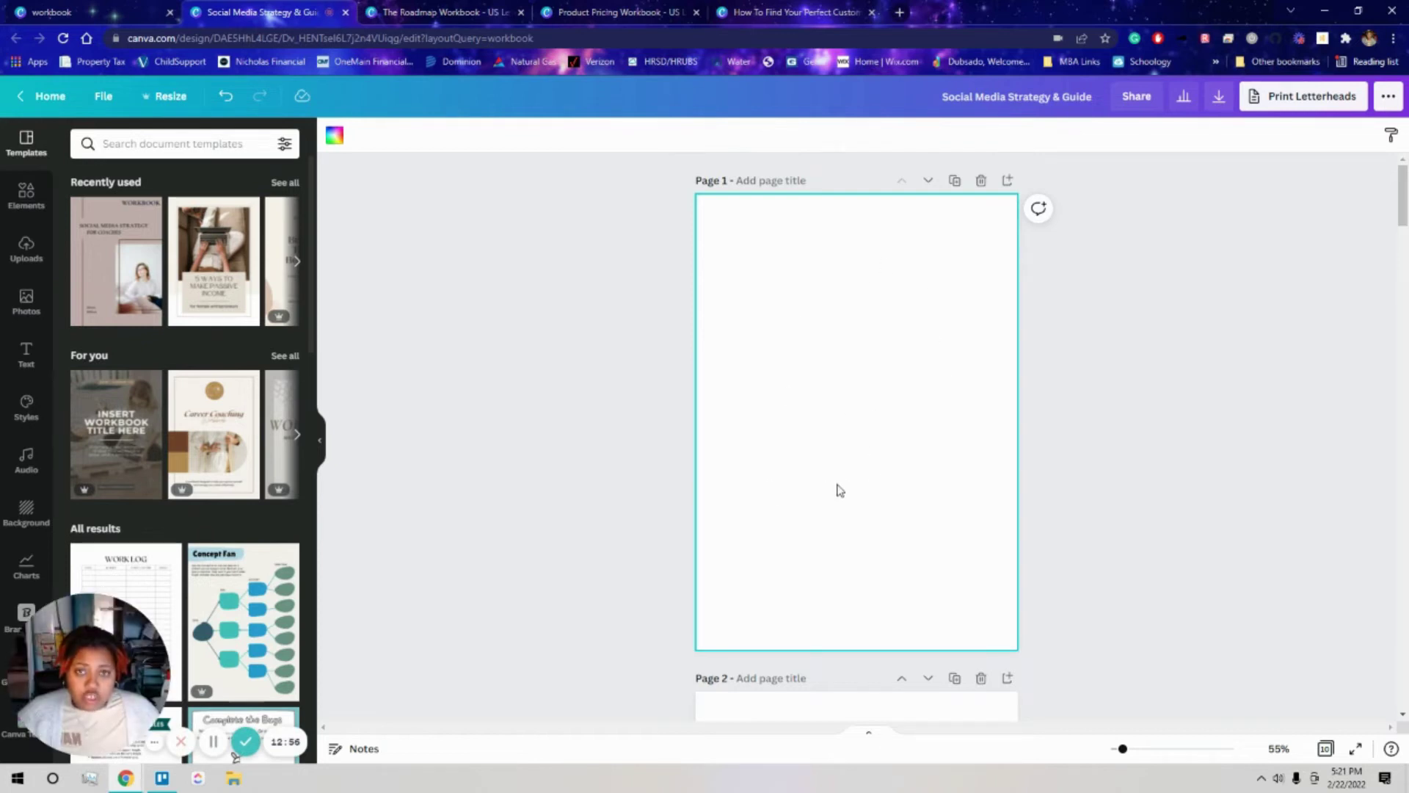
{"action": "key", "text": "ctrl+v"}
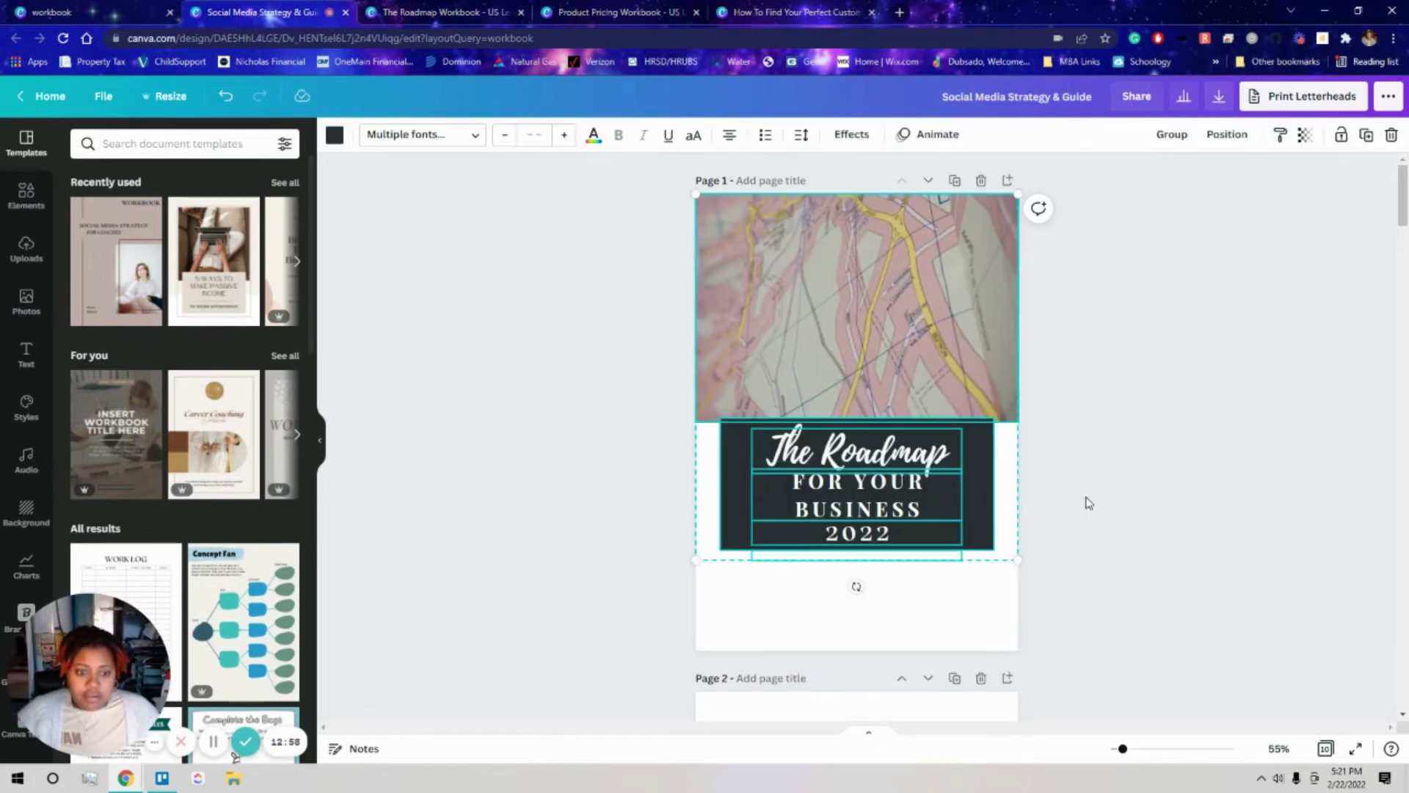
{"action": "left_click", "coordinate": [436, 12]}
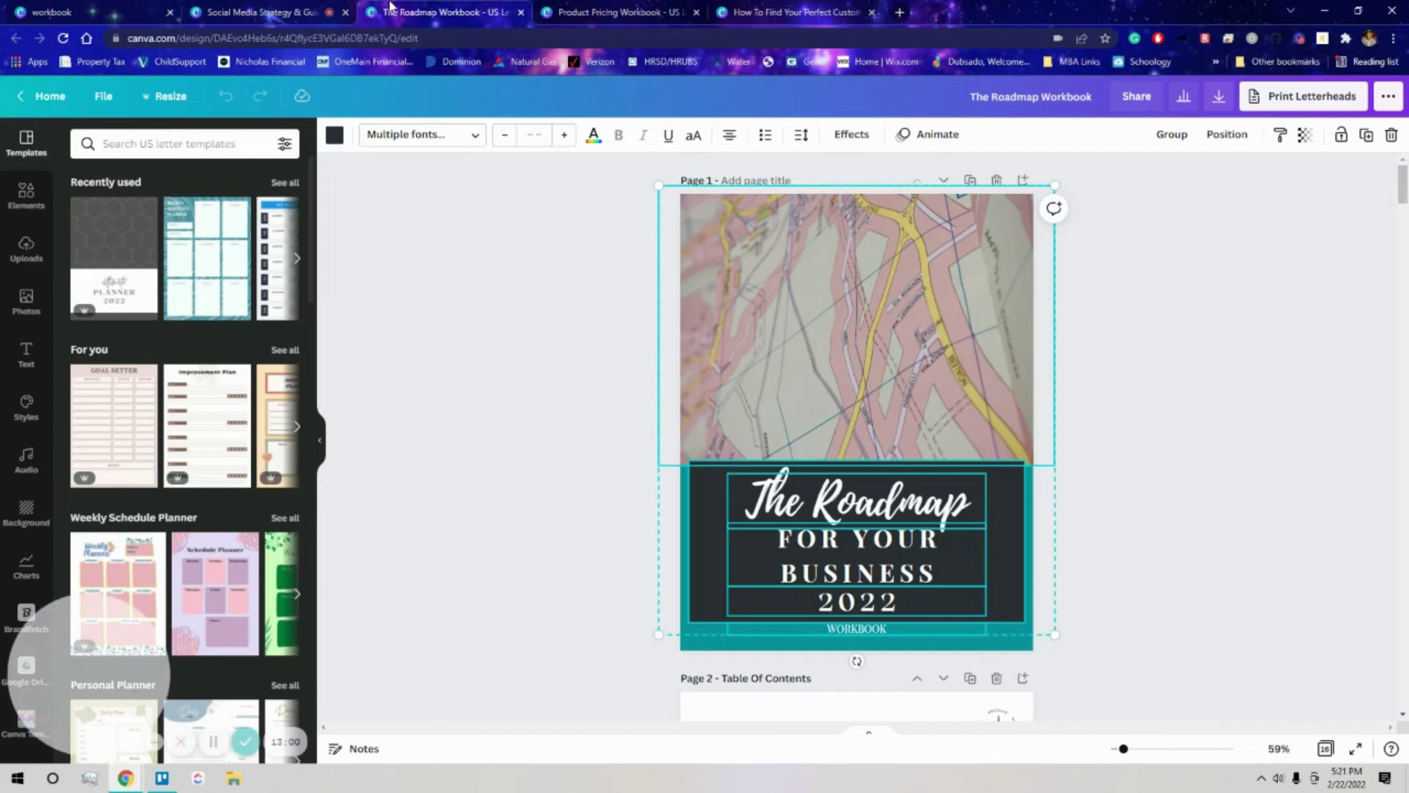
Compare the pasted cover against the original Roadmap Workbook cover
{"action": "left_click", "coordinate": [304, 7]}
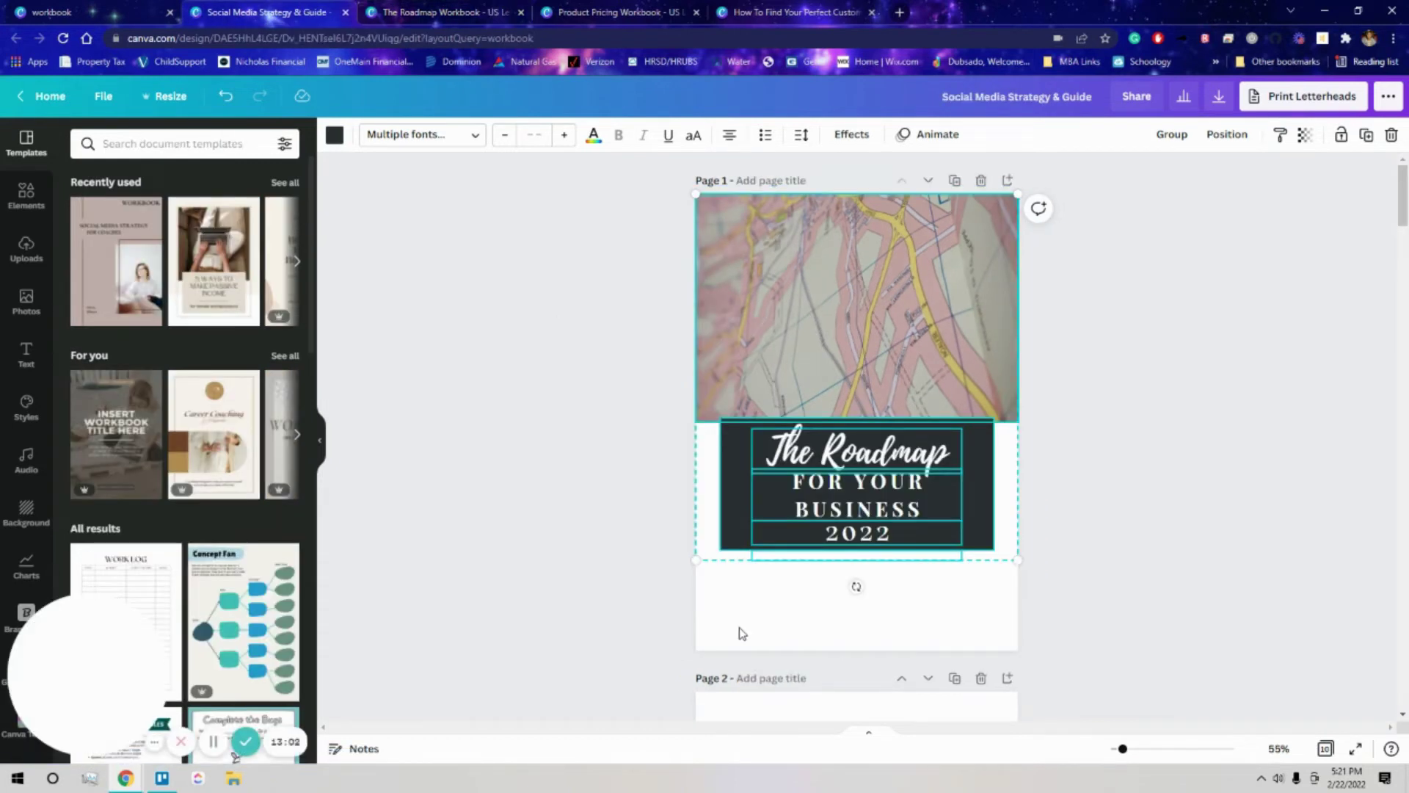
{"action": "left_click", "coordinate": [396, 12]}
{"action": "left_click", "coordinate": [304, 6]}
{"action": "left_click", "coordinate": [396, 11]}
{"action": "left_click", "coordinate": [305, 9]}
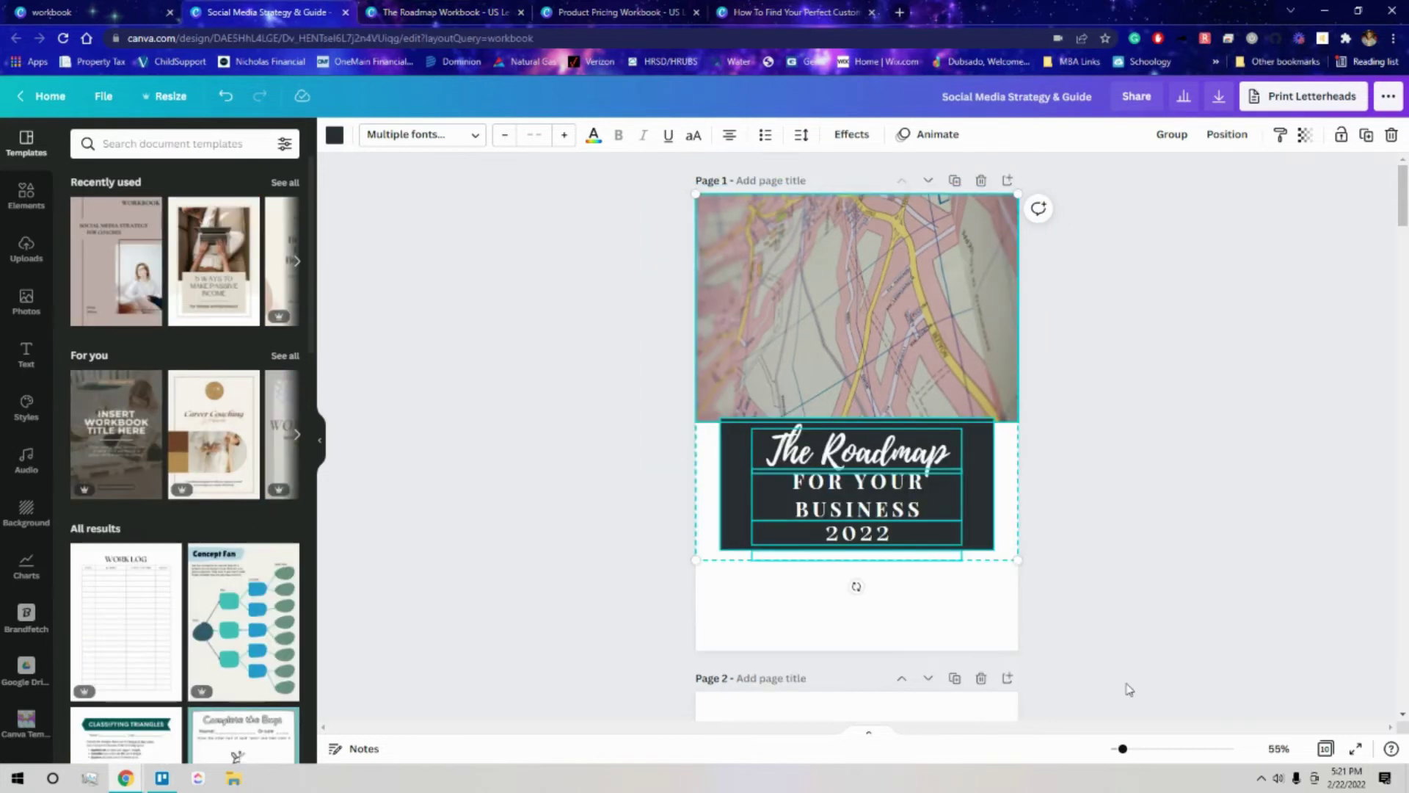
Zoom the canvas in slightly and select the Social Media cover page
{"action": "left_click", "coordinate": [1278, 749]}
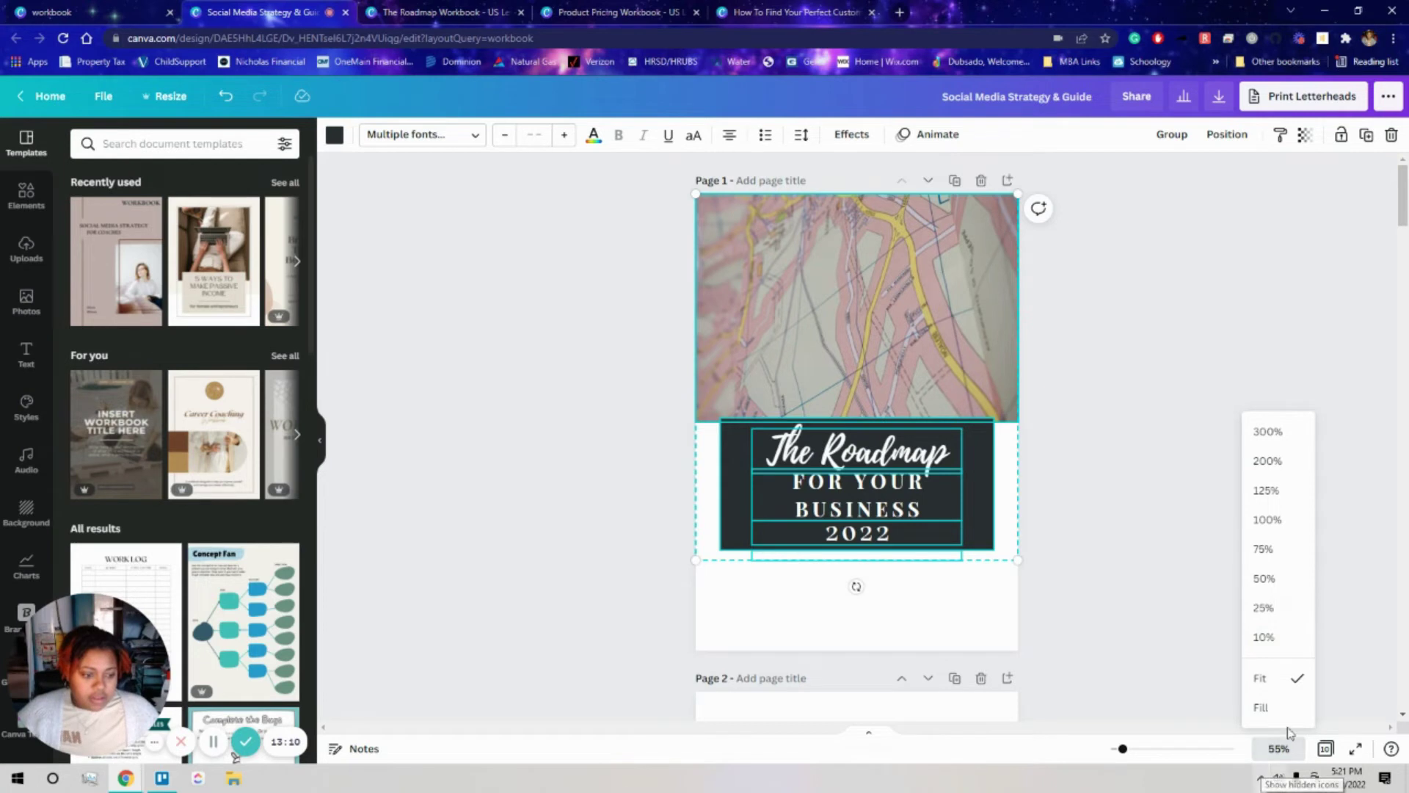
{"action": "left_click_drag", "start_coordinate": [1121, 748], "coordinate": [1129, 755]}
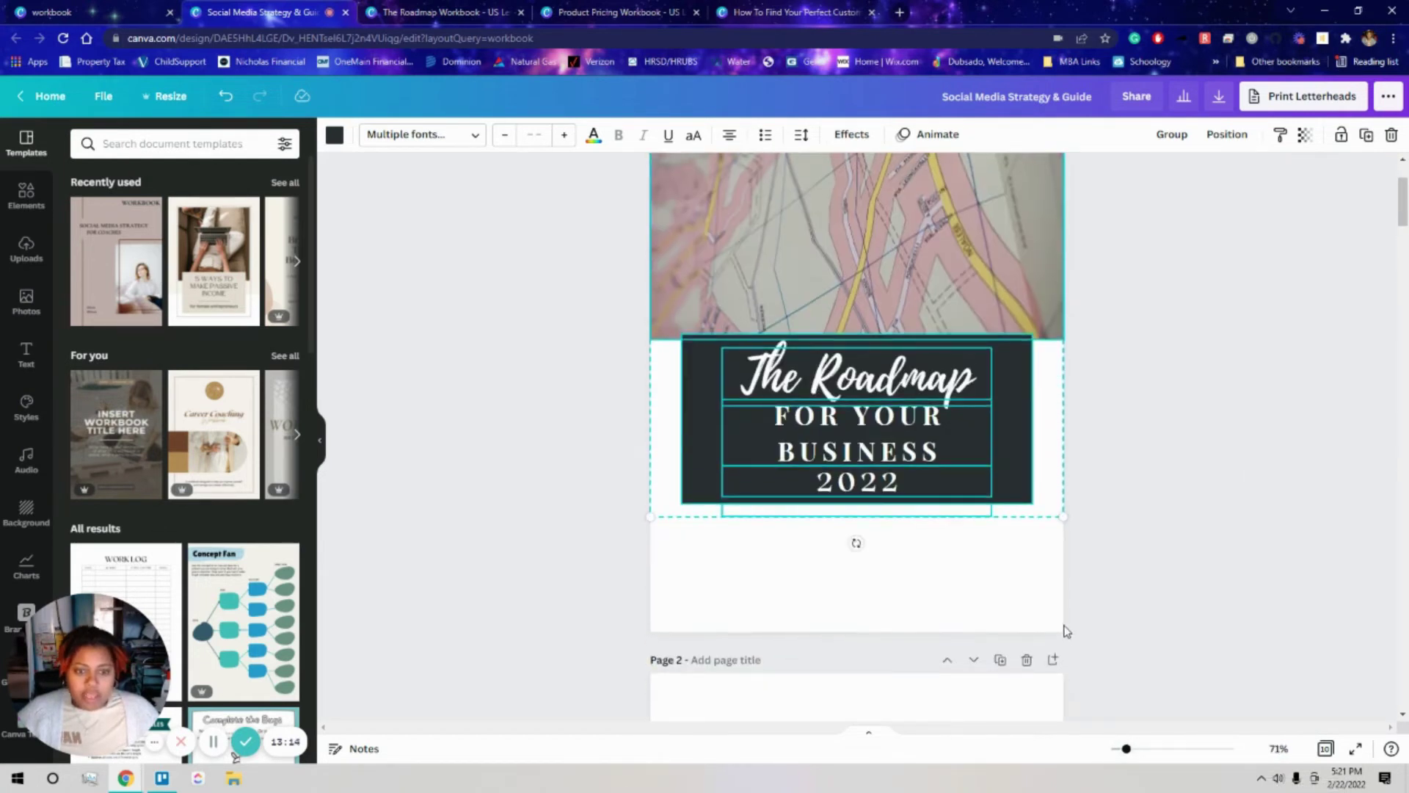
{"action": "left_click", "coordinate": [410, 11]}
{"action": "left_click", "coordinate": [278, 11]}
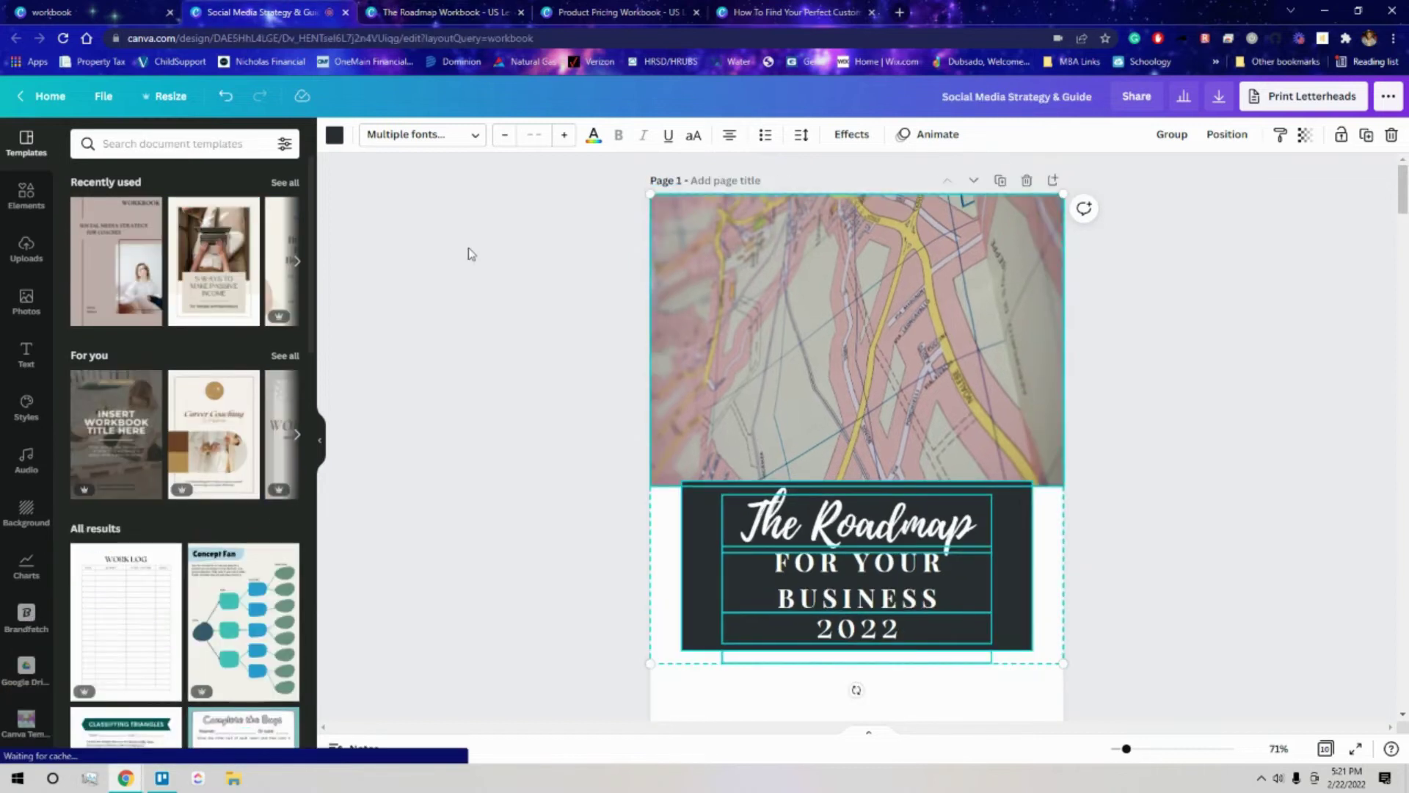
{"action": "left_click", "coordinate": [756, 705]}
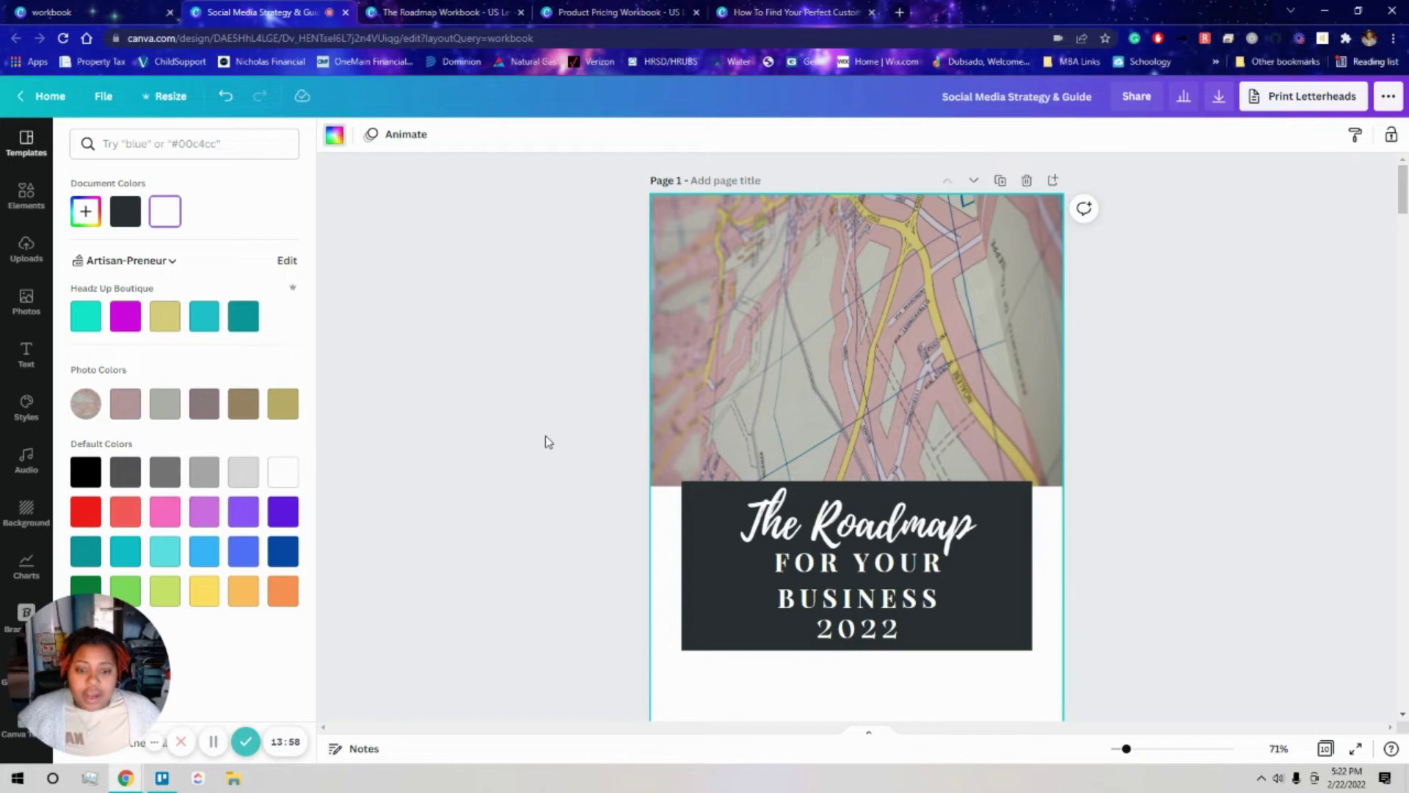
Set page 1's background to the dark teal brand colour, then glance at the Roadmap cover
{"action": "left_click", "coordinate": [657, 513]}
{"action": "scroll", "coordinate": [677, 518], "scroll_direction": "down", "scroll_amount": 2}
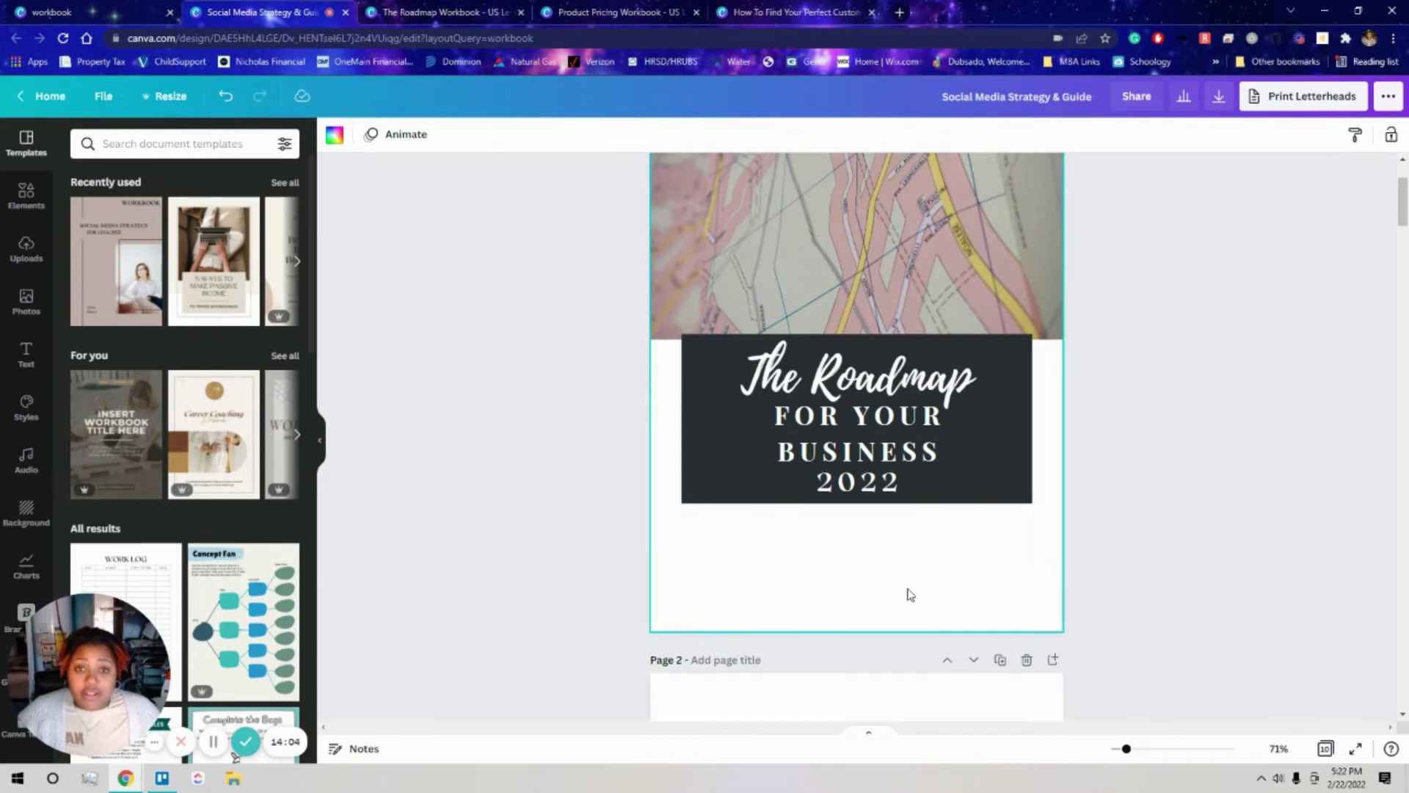
{"action": "left_click", "coordinate": [334, 137]}
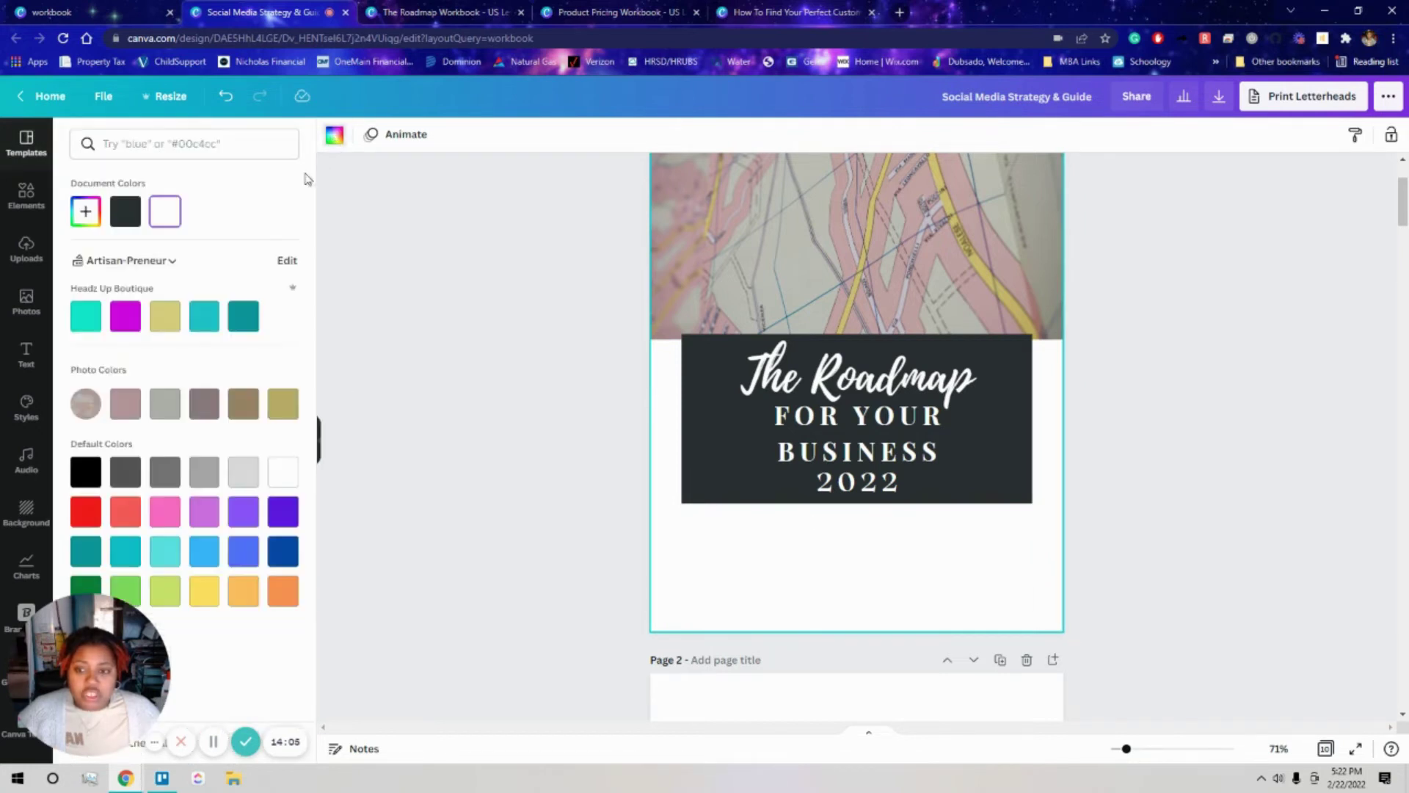
{"action": "left_click", "coordinate": [244, 317]}
{"action": "scroll", "coordinate": [327, 336], "scroll_direction": "up", "scroll_amount": 2}
{"action": "left_click", "coordinate": [371, 9]}
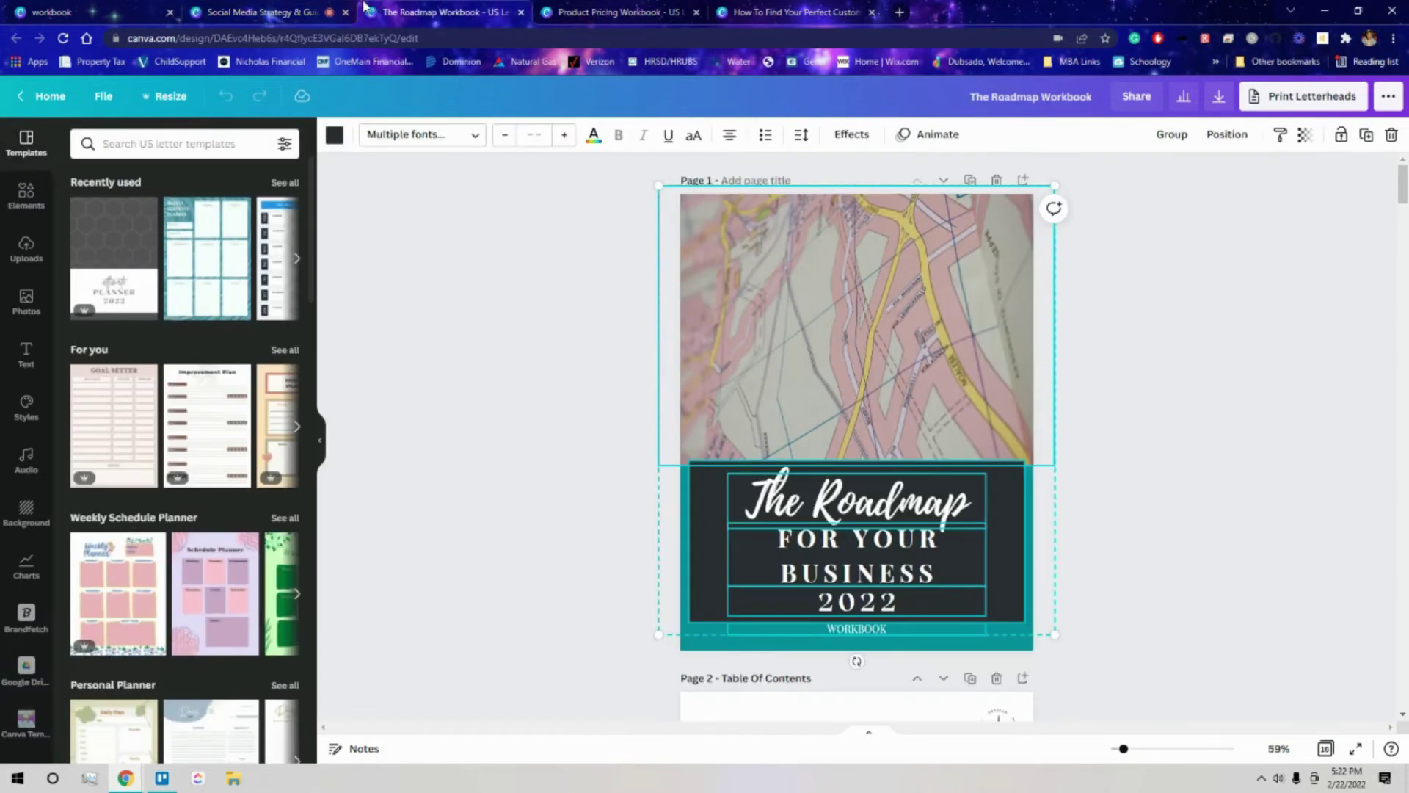
Enlarge the cover's title group and centre it over the dark panel
{"action": "left_click", "coordinate": [316, 9]}
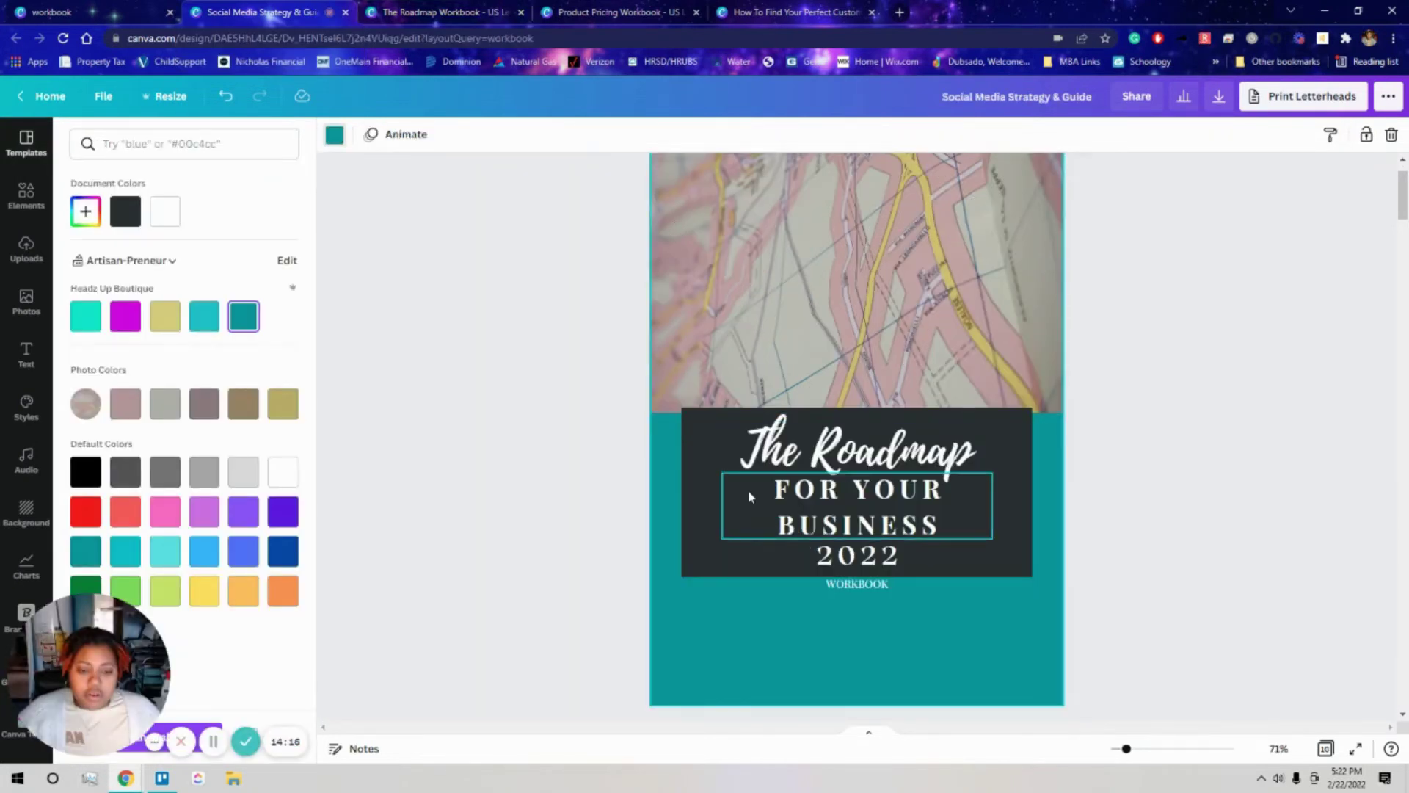
{"action": "left_click", "coordinate": [648, 432]}
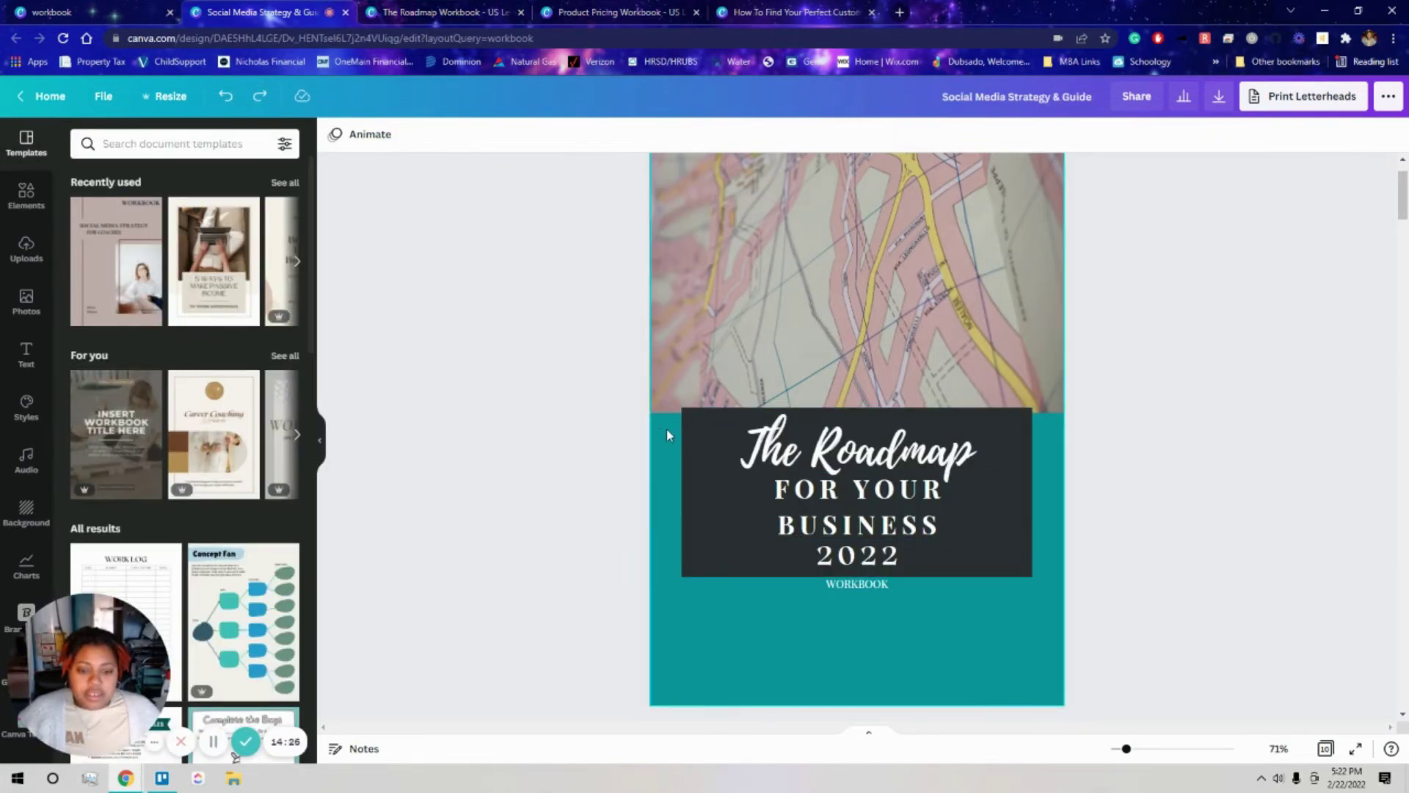
{"action": "left_click_drag", "start_coordinate": [853, 434], "coordinate": [1028, 588]}
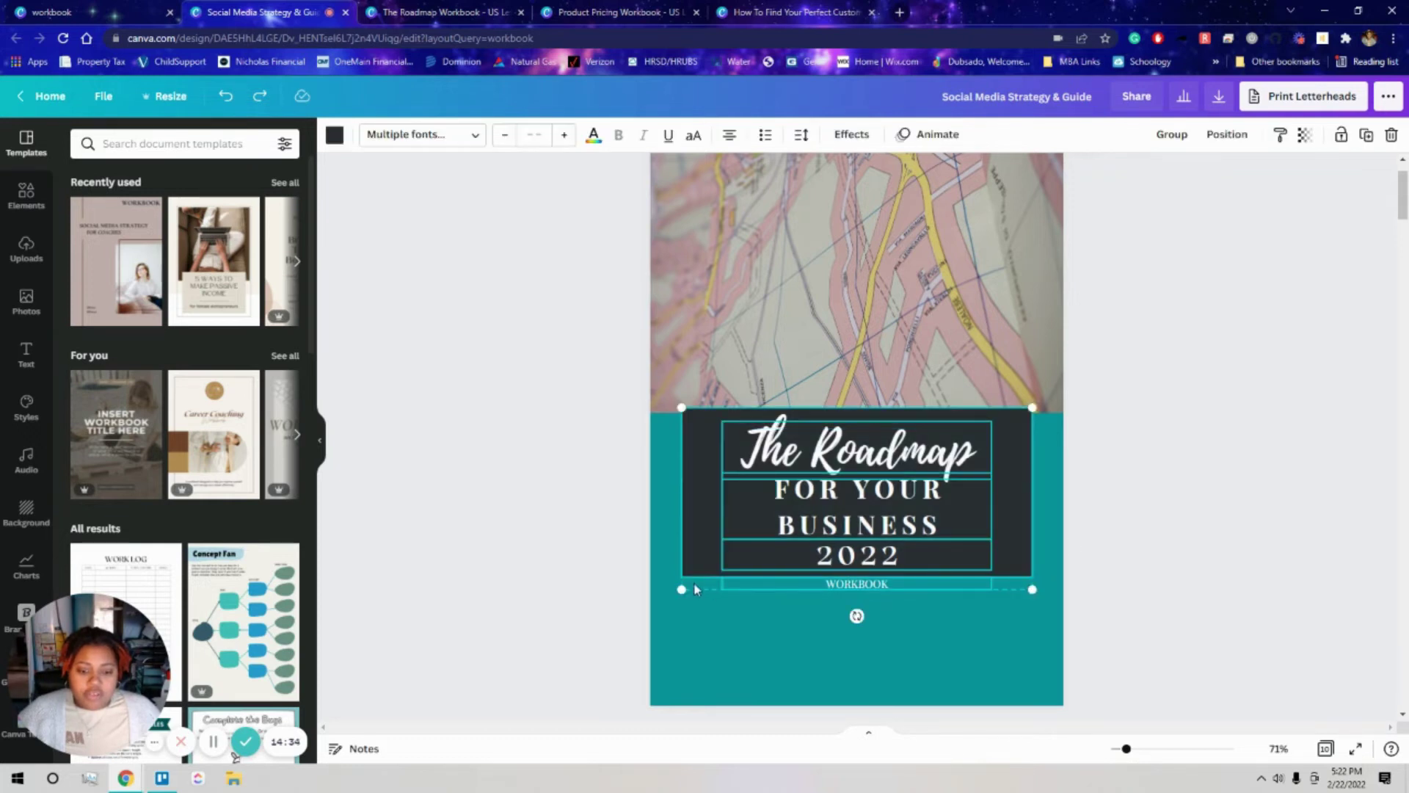
{"action": "left_click_drag", "start_coordinate": [688, 583], "coordinate": [607, 663]}
{"action": "left_click_drag", "start_coordinate": [826, 558], "coordinate": [871, 556]}
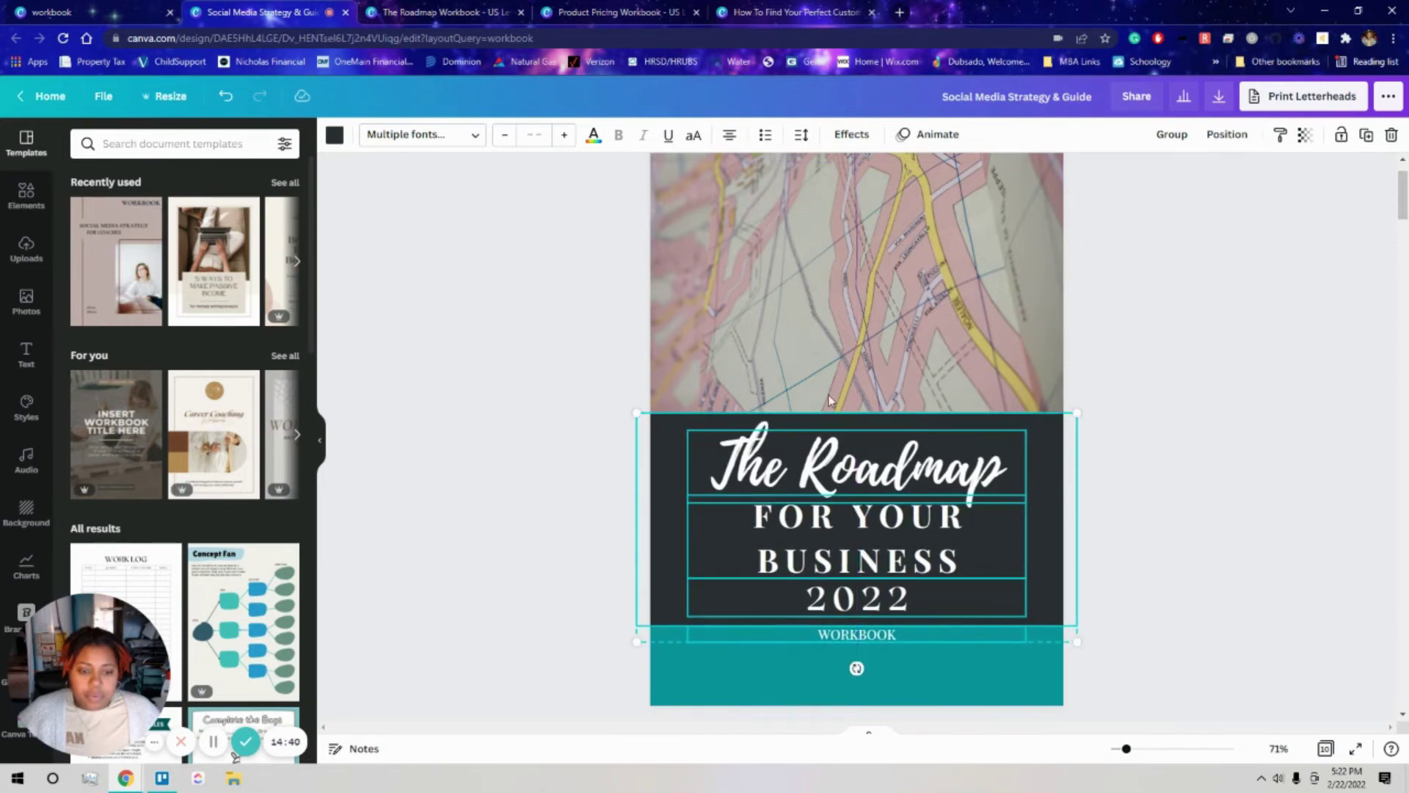
Compare against the Roadmap cover and fine-tune the title group's size and position
{"action": "left_click", "coordinate": [463, 7]}
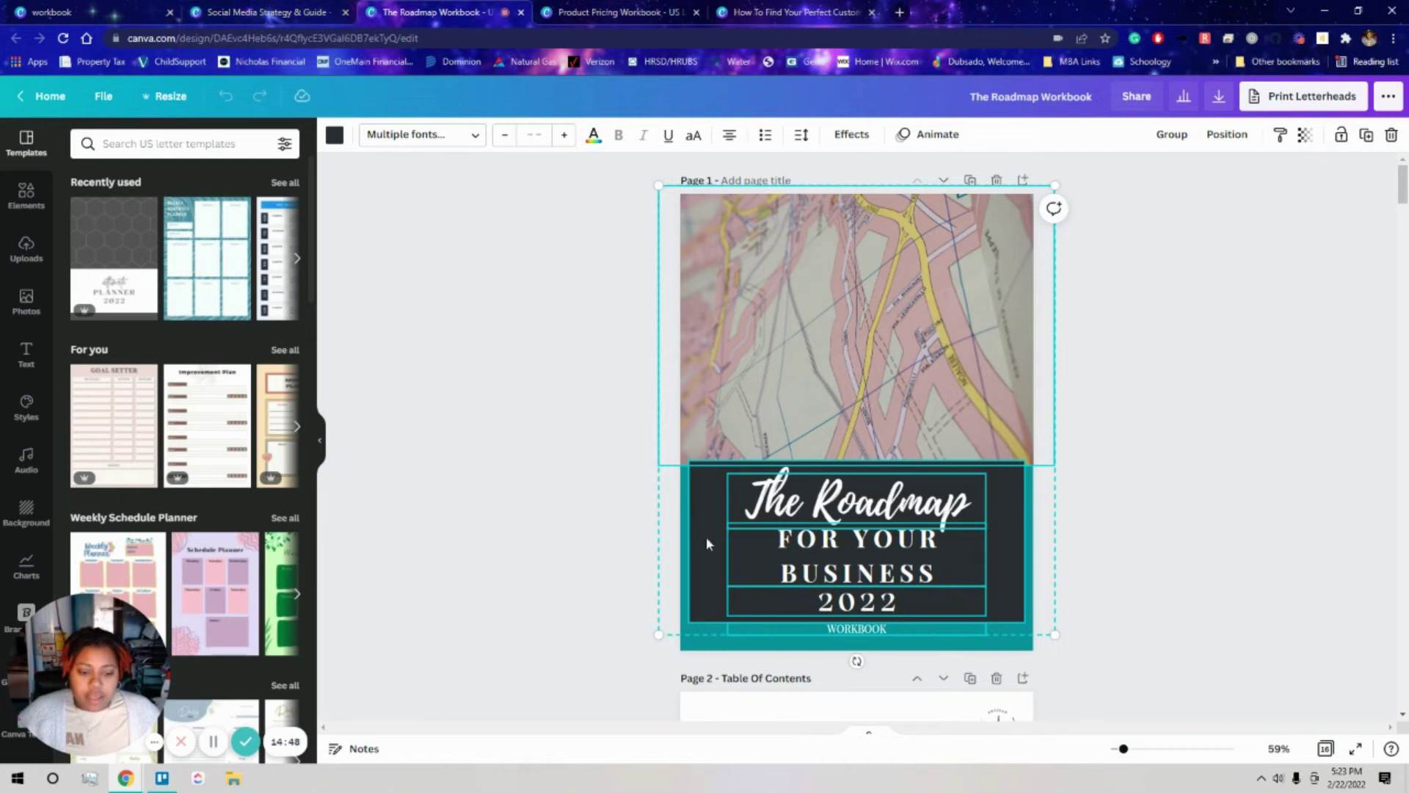
{"action": "left_click", "coordinate": [336, 10]}
{"action": "left_click", "coordinate": [367, 10]}
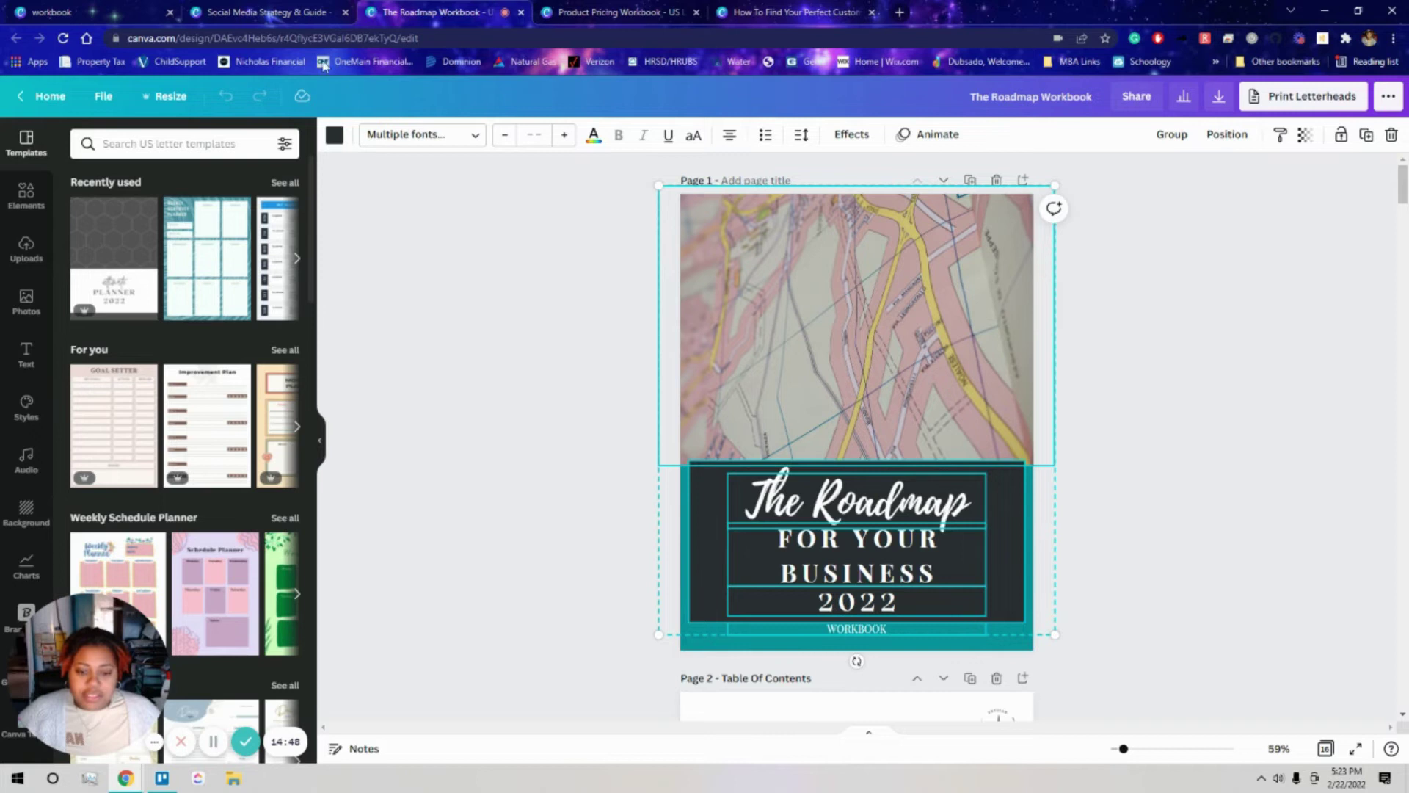
{"action": "left_click", "coordinate": [297, 14]}
{"action": "left_click_drag", "start_coordinate": [637, 637], "coordinate": [664, 622]}
{"action": "left_click_drag", "start_coordinate": [994, 540], "coordinate": [982, 557]}
{"action": "left_click_drag", "start_coordinate": [1063, 434], "coordinate": [1032, 496]}
{"action": "left_click_drag", "start_coordinate": [920, 458], "coordinate": [928, 455]}
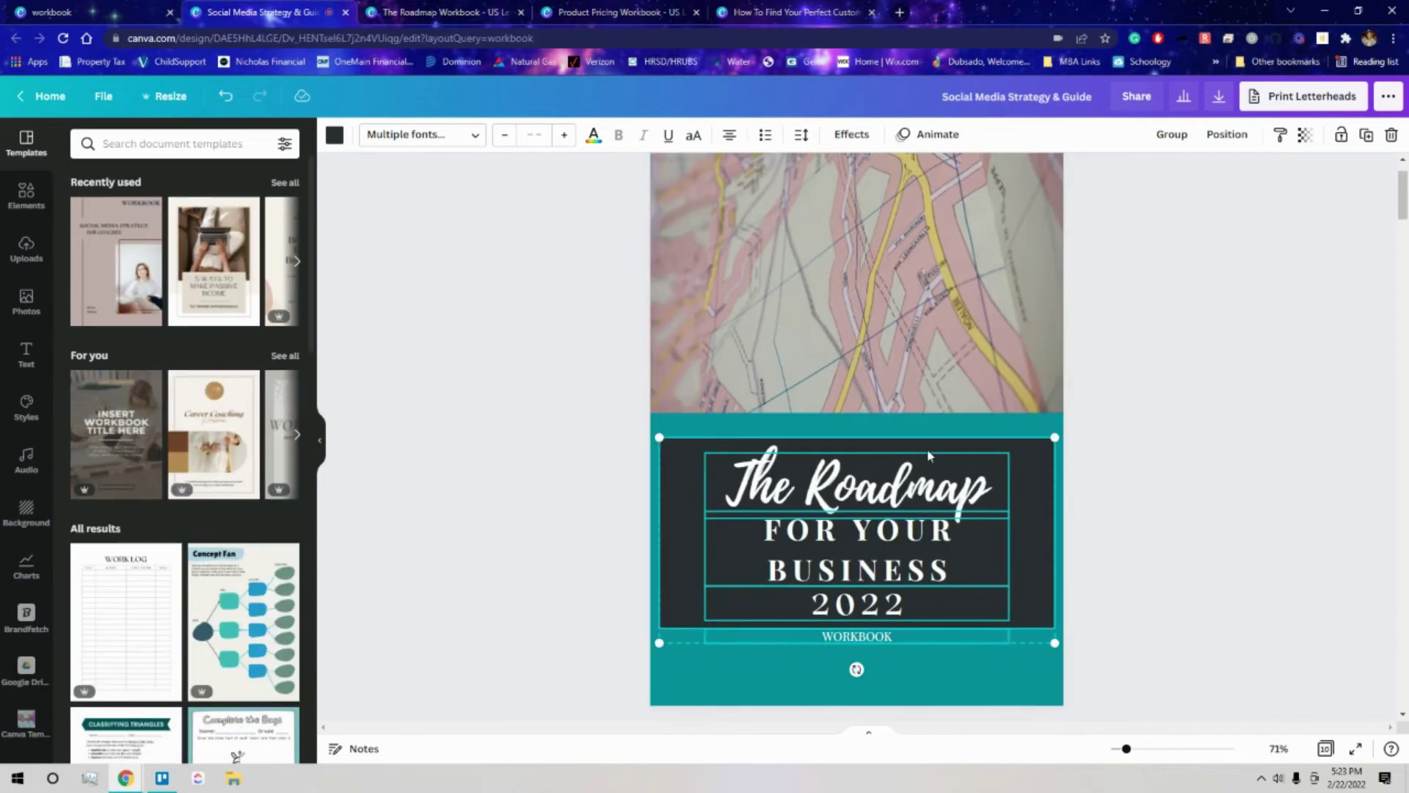
Undo the last change and zoom out to 56% to see the whole cover
{"action": "left_click", "coordinate": [433, 13]}
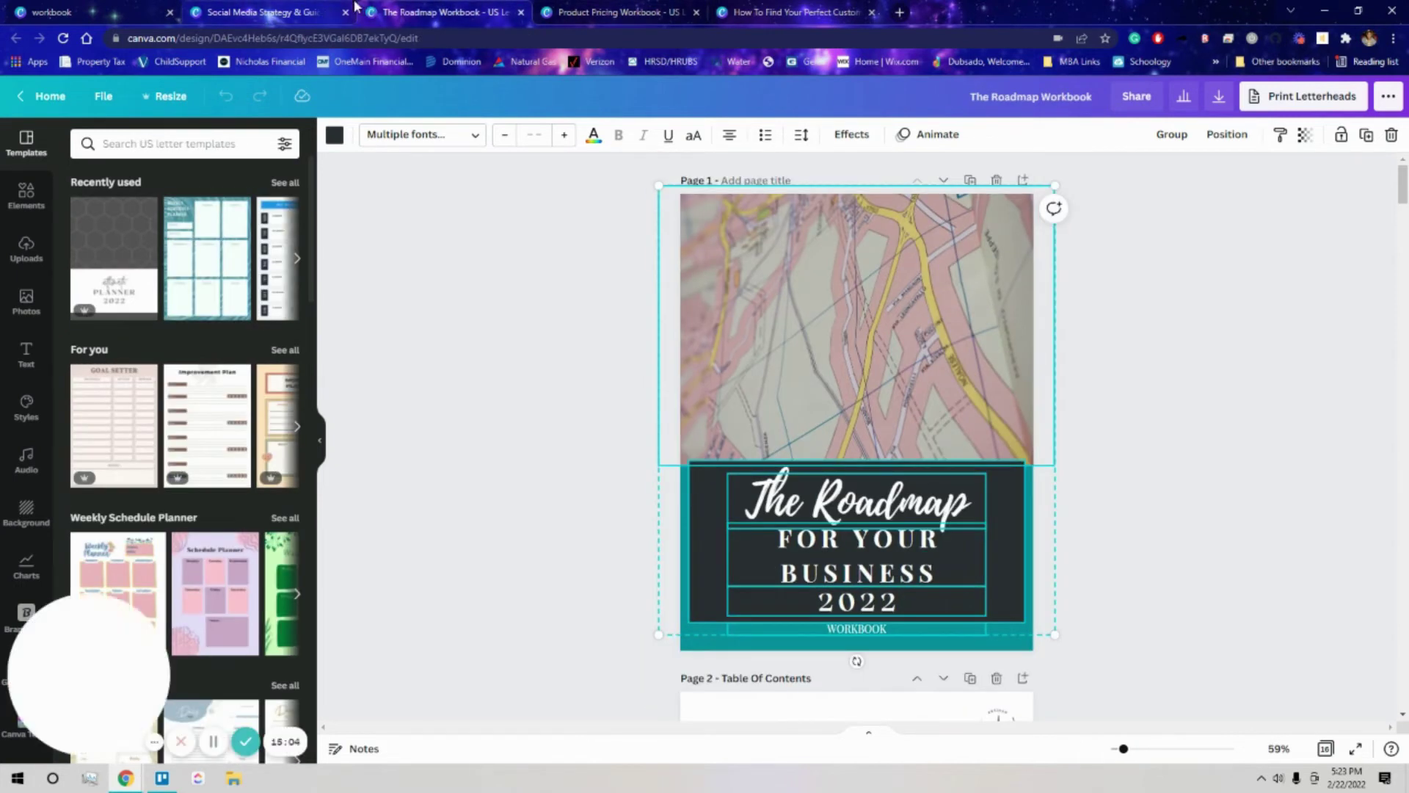
{"action": "left_click", "coordinate": [305, 10]}
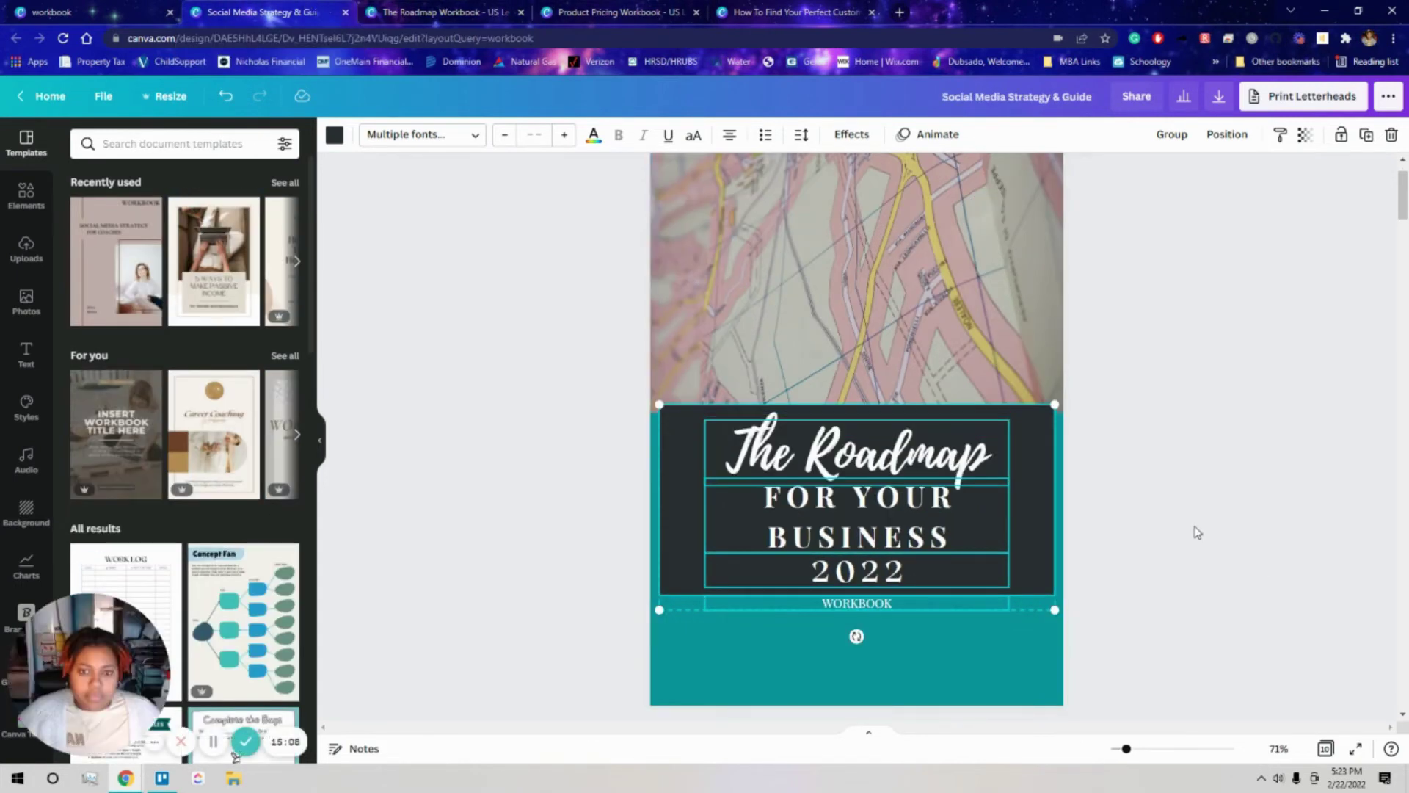
{"action": "left_click", "coordinate": [1128, 575]}
{"action": "key", "text": "ctrl+z"}
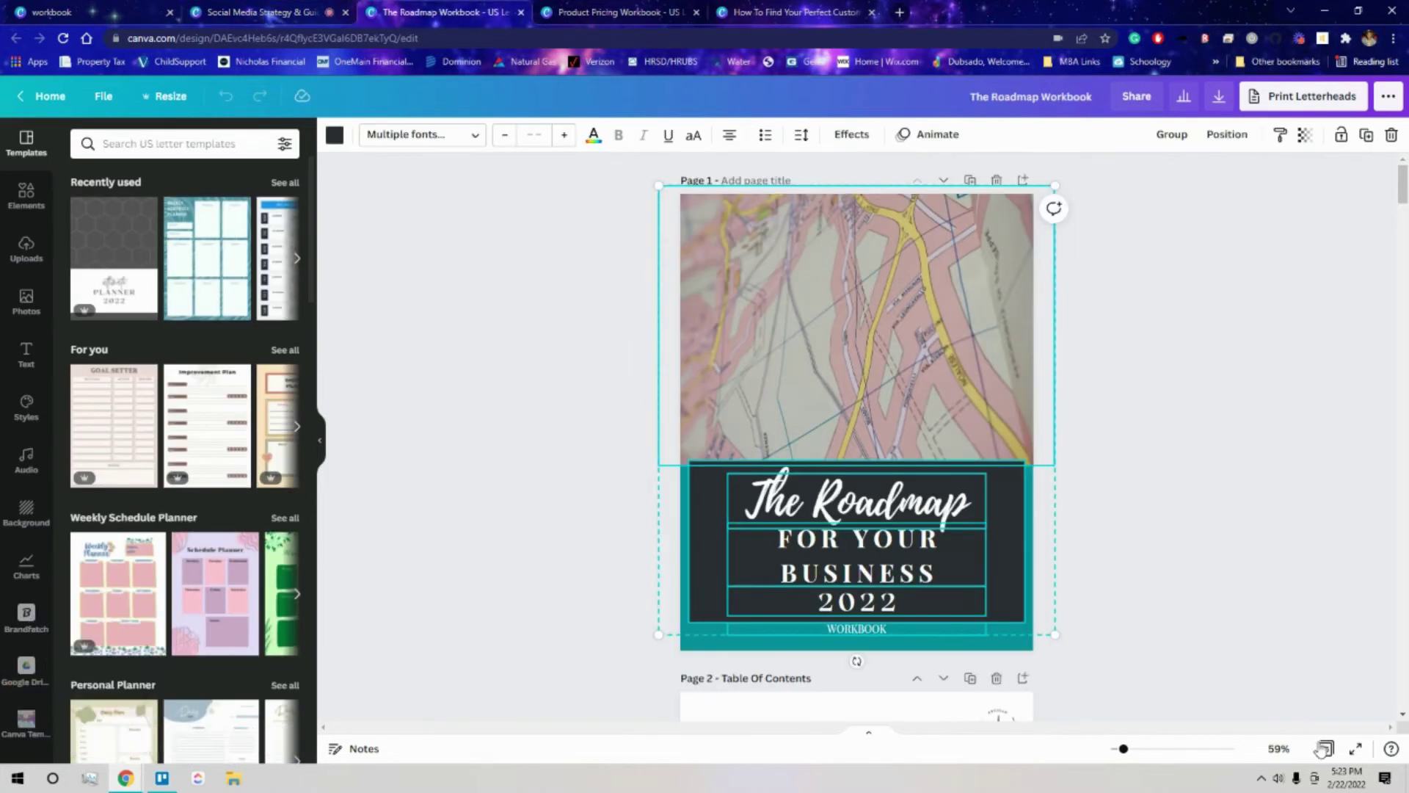
{"action": "left_click", "coordinate": [1278, 748]}
{"action": "left_click", "coordinate": [1186, 638]}
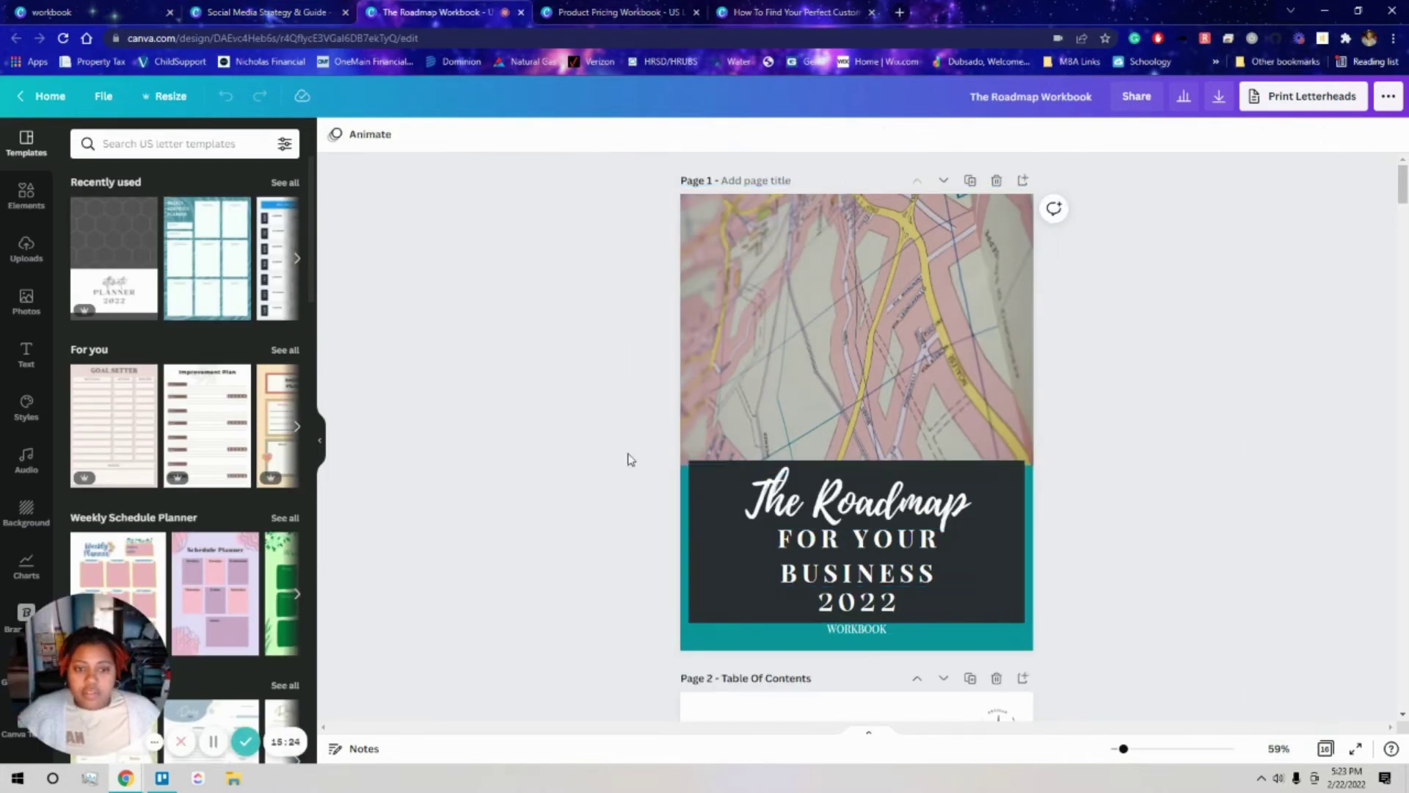
{"action": "left_click", "coordinate": [257, 12]}
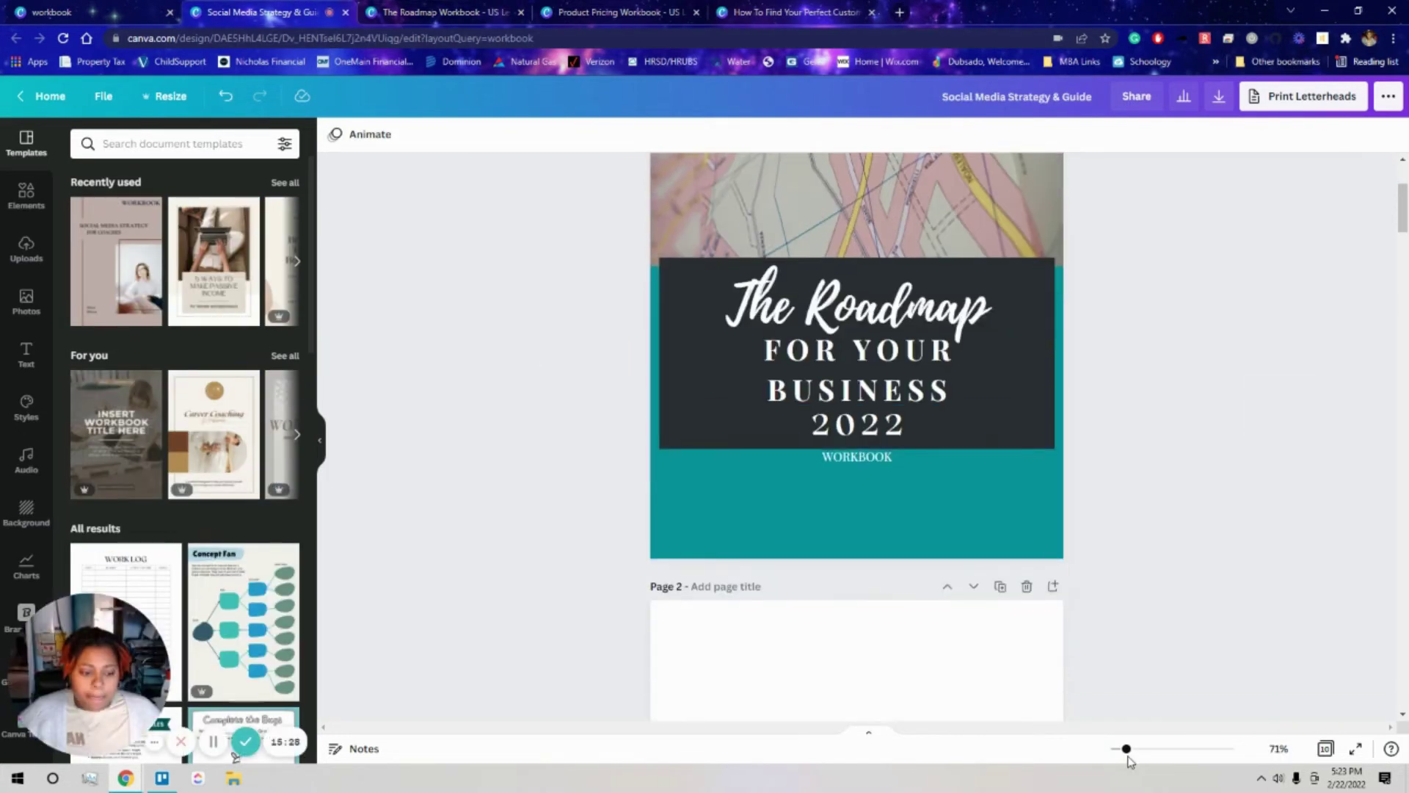
{"action": "left_click_drag", "start_coordinate": [1129, 757], "coordinate": [1123, 755]}
{"action": "scroll", "coordinate": [1109, 586], "scroll_direction": "up", "scroll_amount": 2}
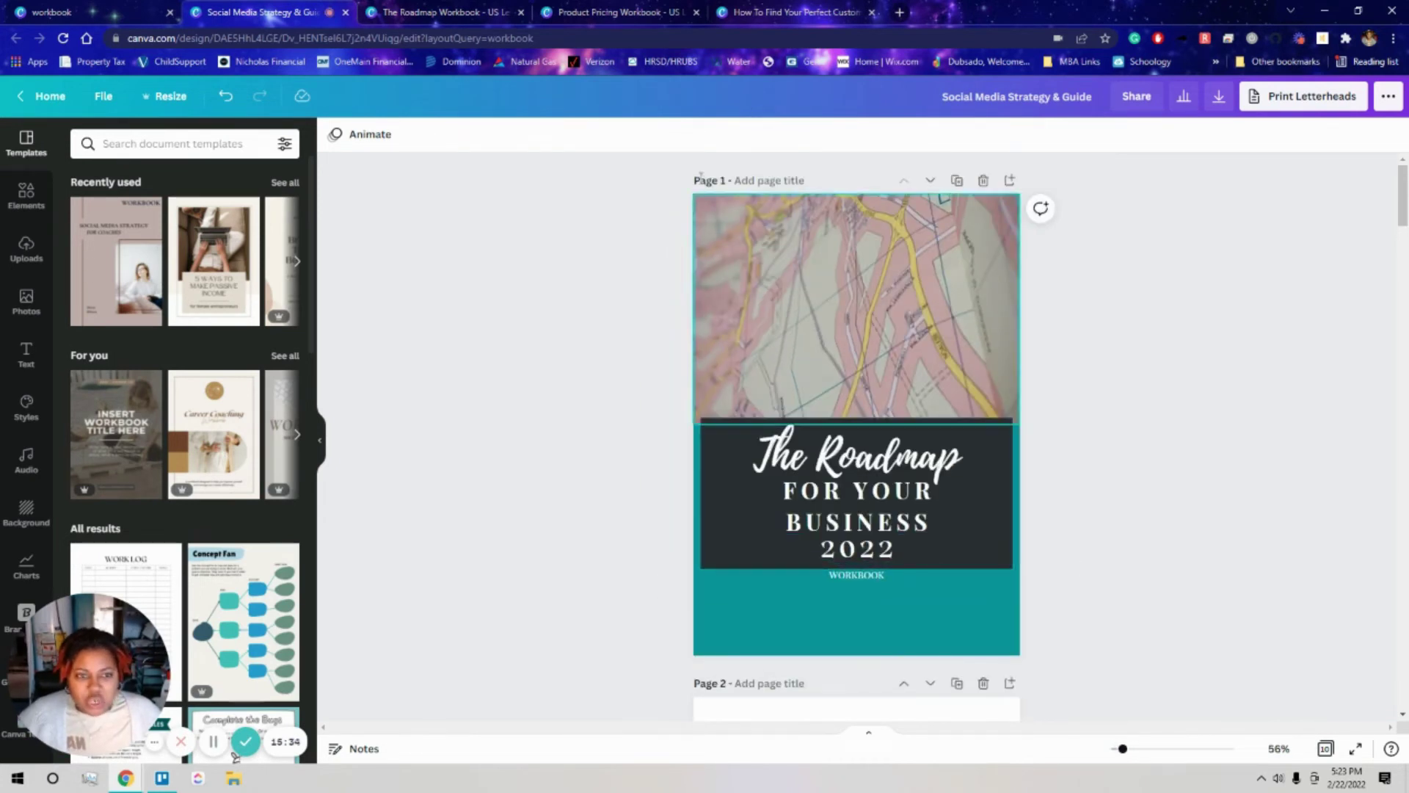
Check The Roadmap Workbook's page size in its resize options for reference
{"action": "left_click", "coordinate": [161, 96]}
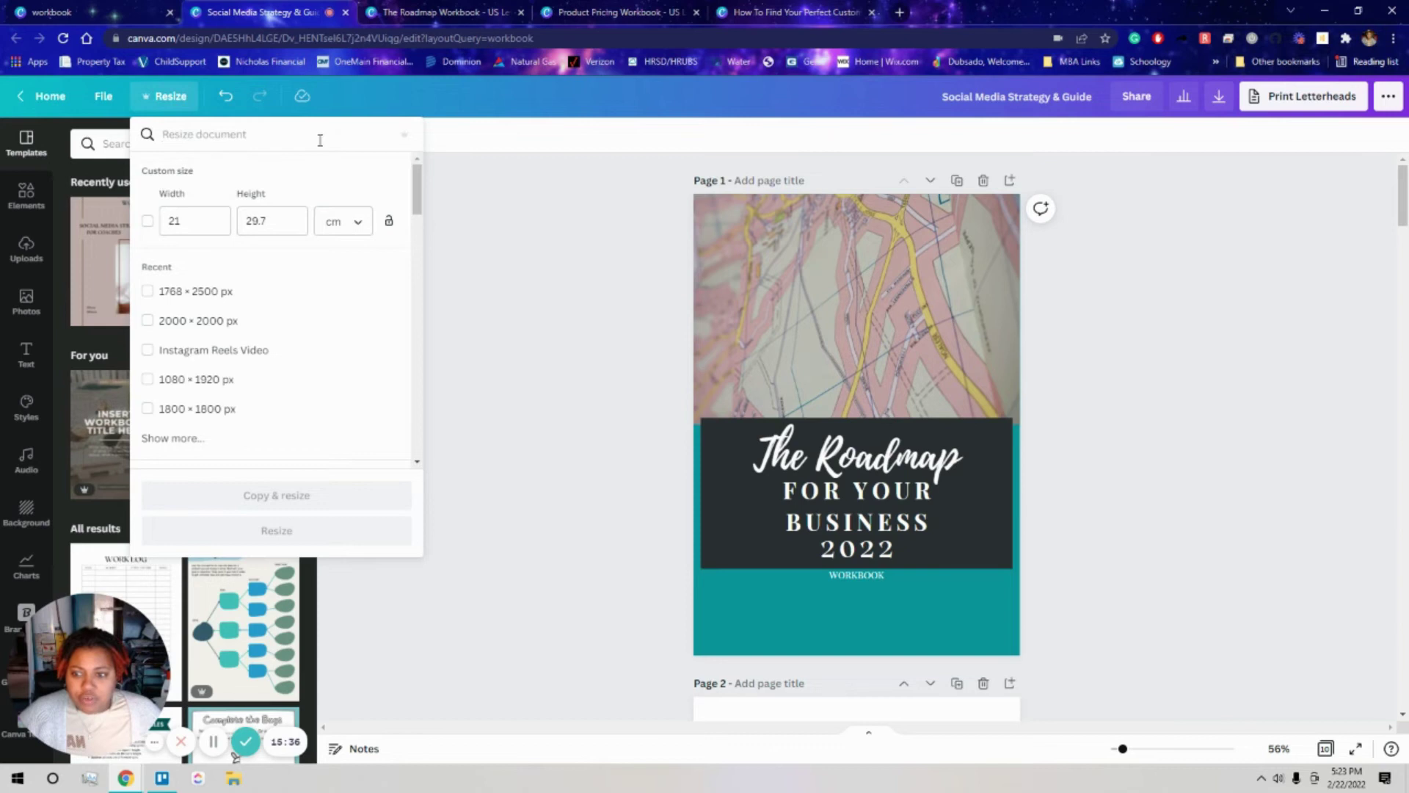
{"action": "left_click", "coordinate": [644, 299]}
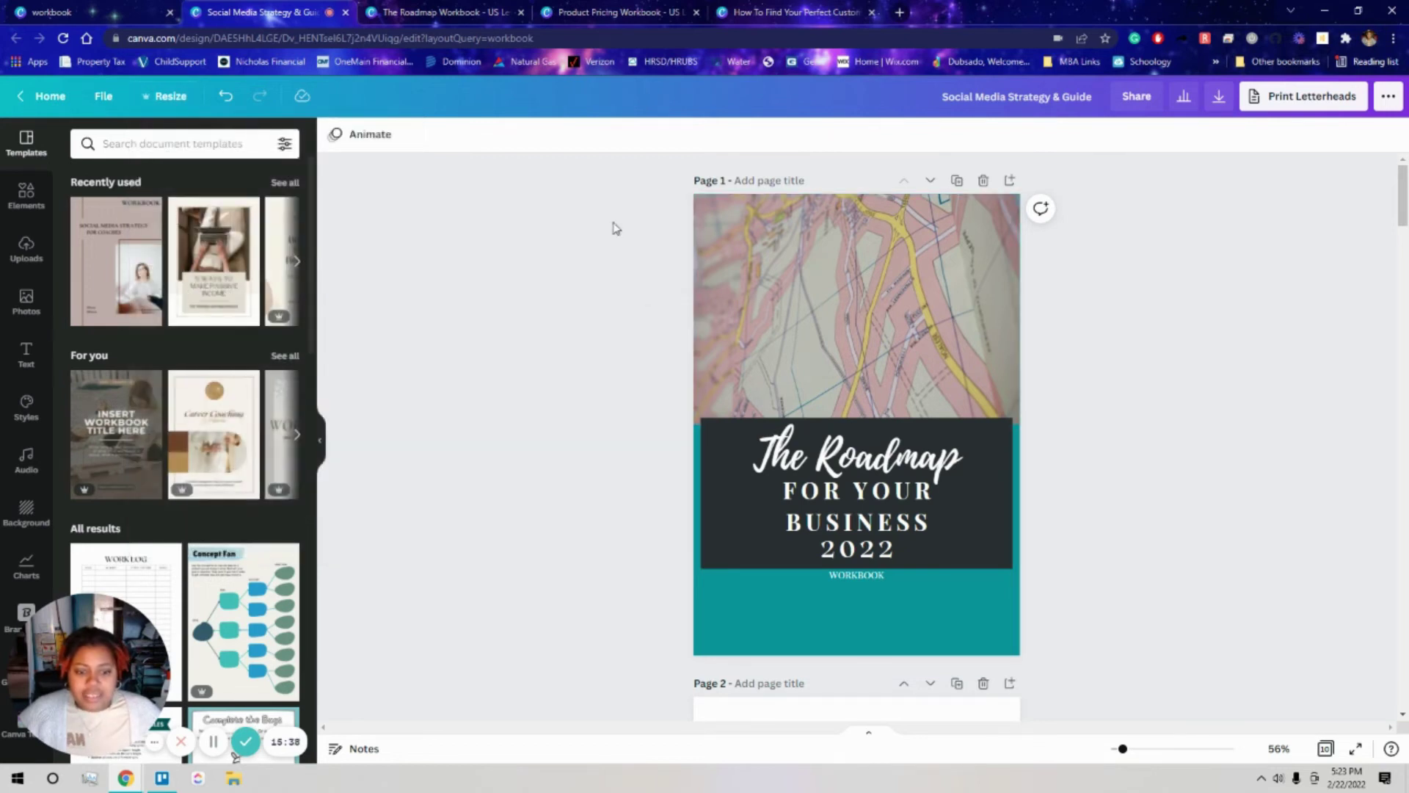
{"action": "left_click", "coordinate": [403, 8]}
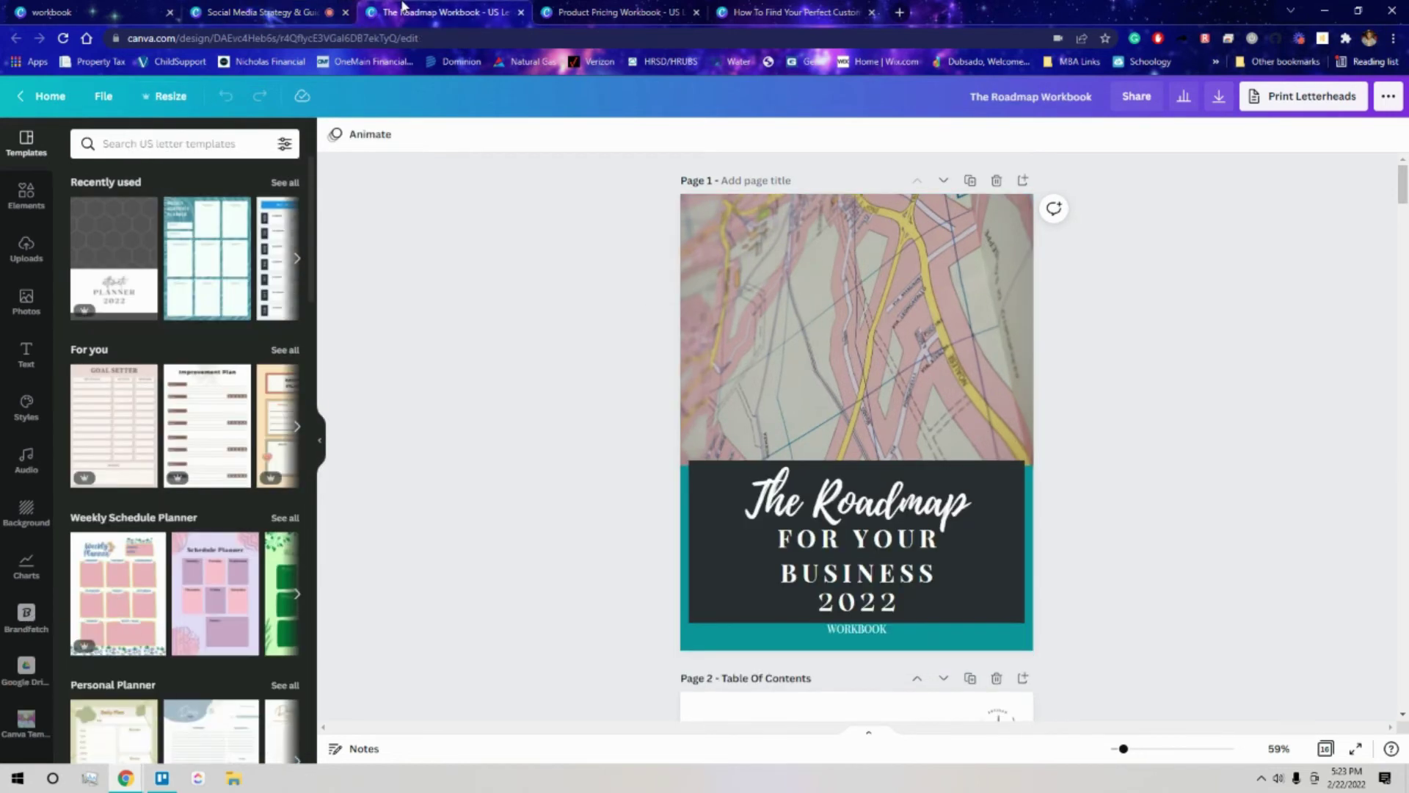
{"action": "left_click", "coordinate": [163, 100]}
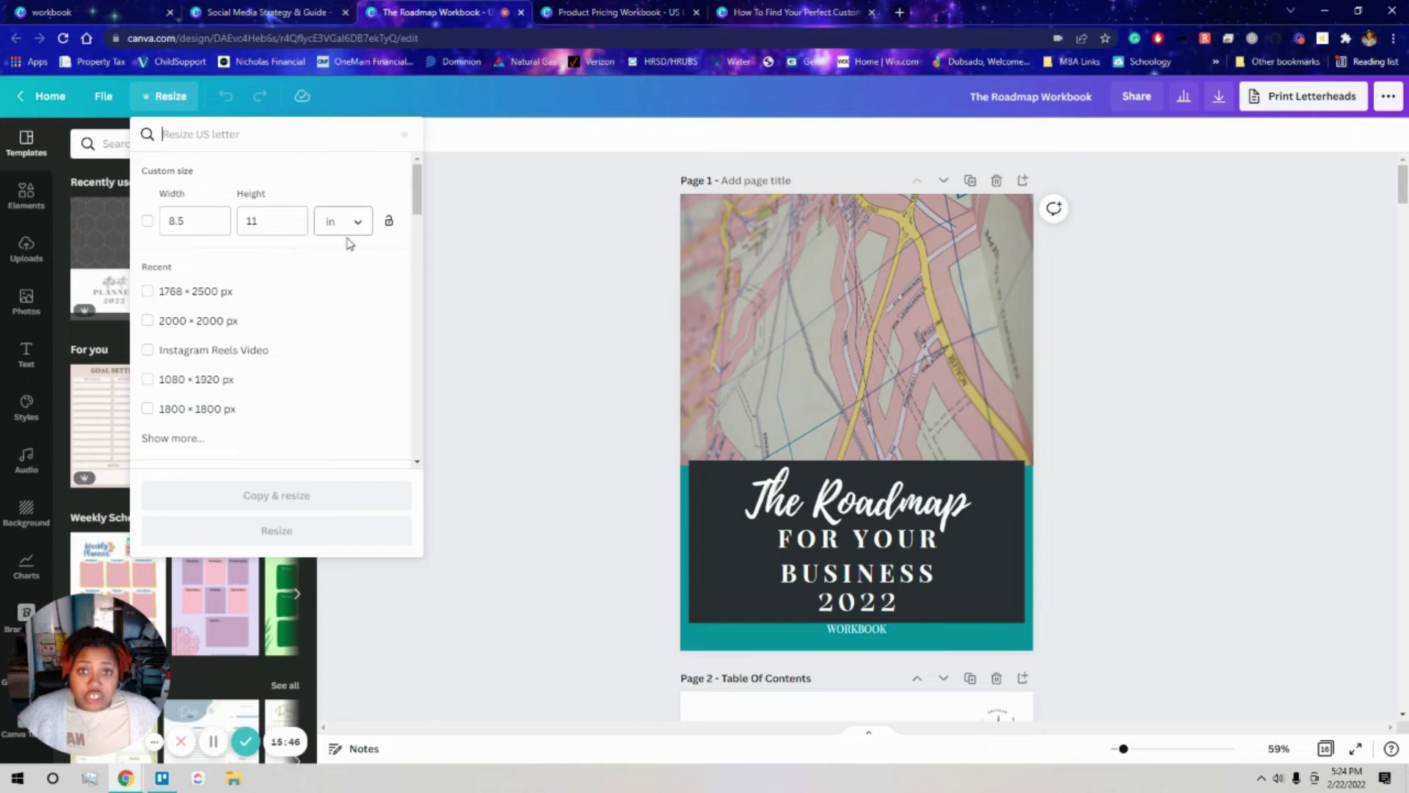
{"action": "left_click", "coordinate": [220, 12]}
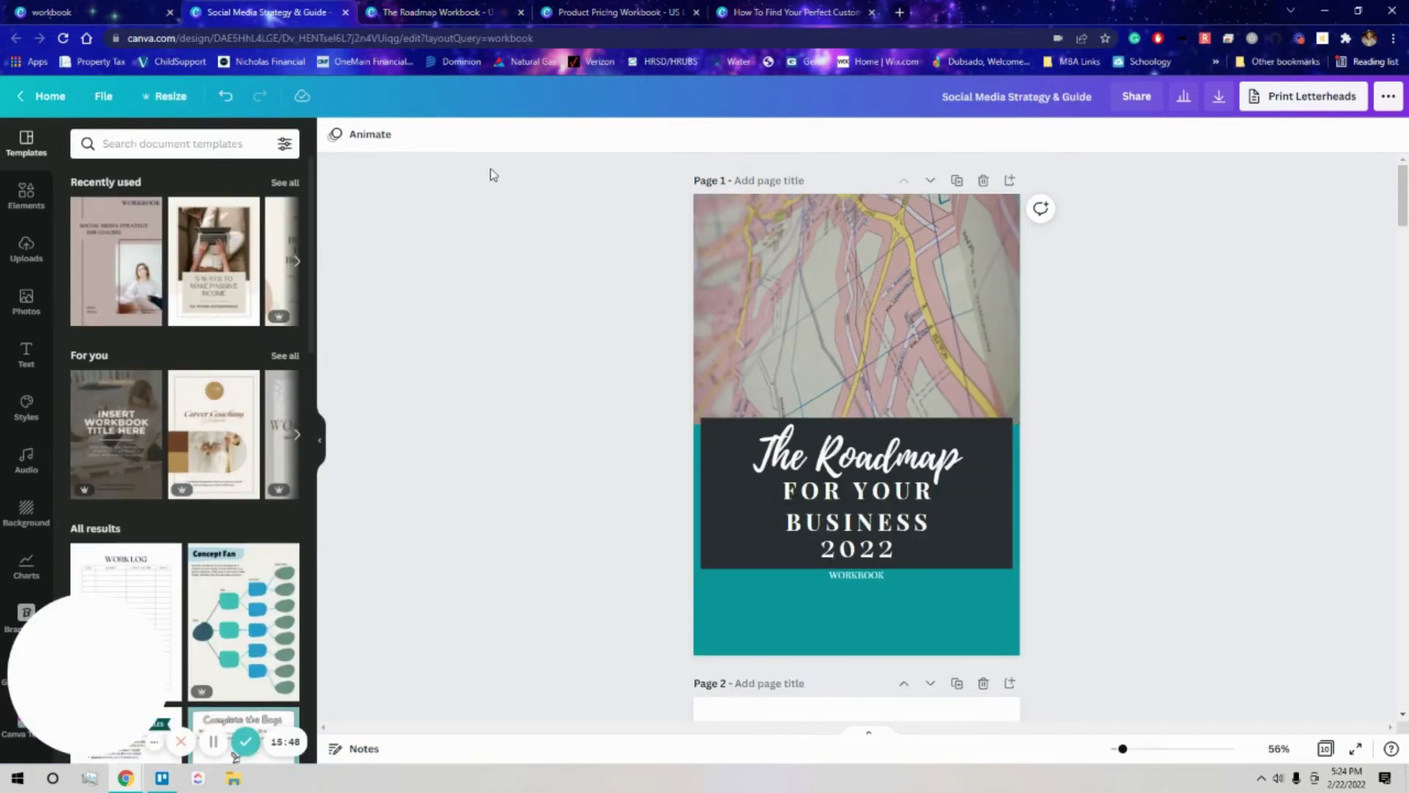
Resize the Social Media Strategy & Guide design to 8.5 × 11 inches
{"action": "left_click", "coordinate": [158, 102]}
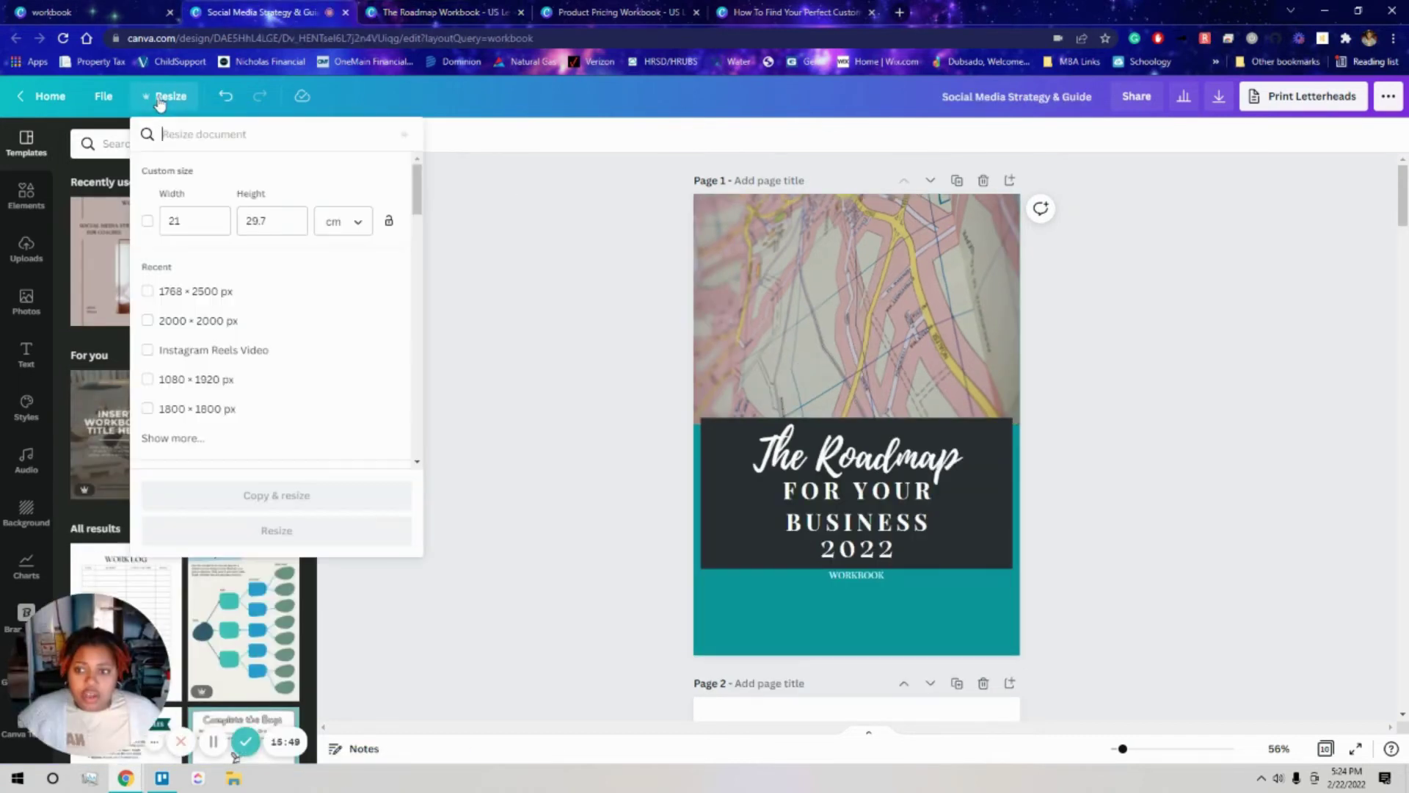
{"action": "type", "text": "8.5"}
{"action": "key", "text": "Tab"}
{"action": "type", "text": "11"}
{"action": "left_click", "coordinate": [337, 231]}
{"action": "left_click", "coordinate": [334, 163]}
{"action": "left_click", "coordinate": [196, 220]}
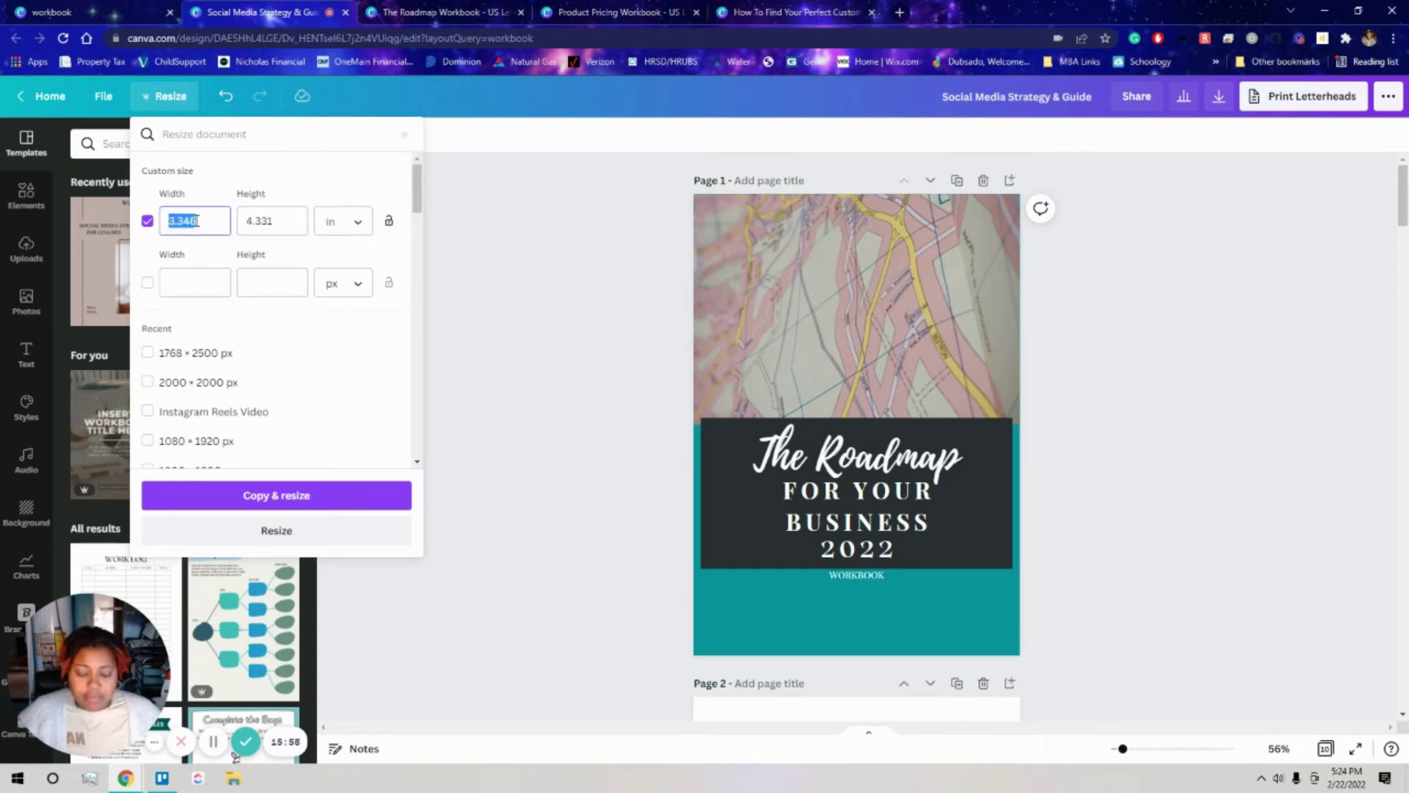
{"action": "type", "text": "80.5"}
{"action": "key", "text": "Tab"}
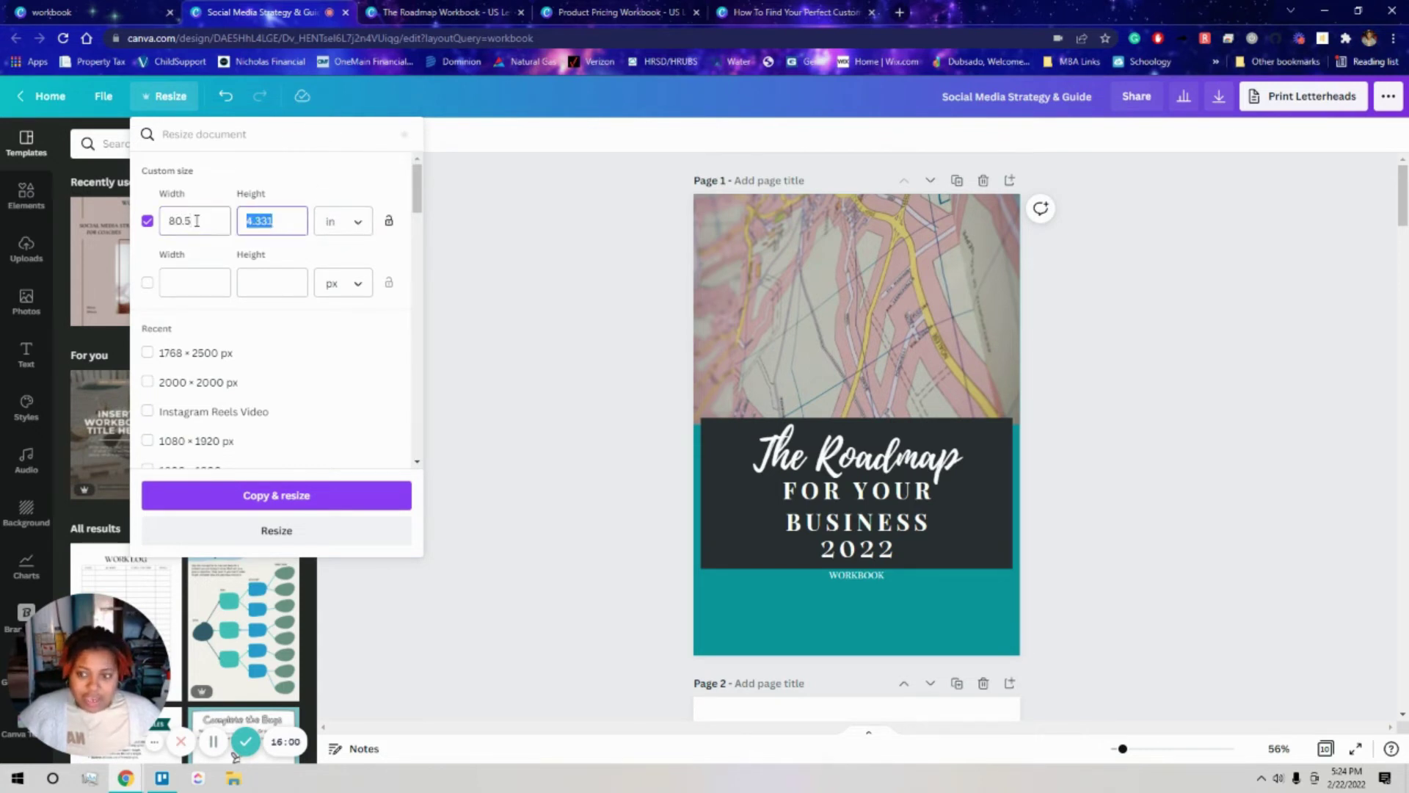
{"action": "left_click", "coordinate": [196, 220]}
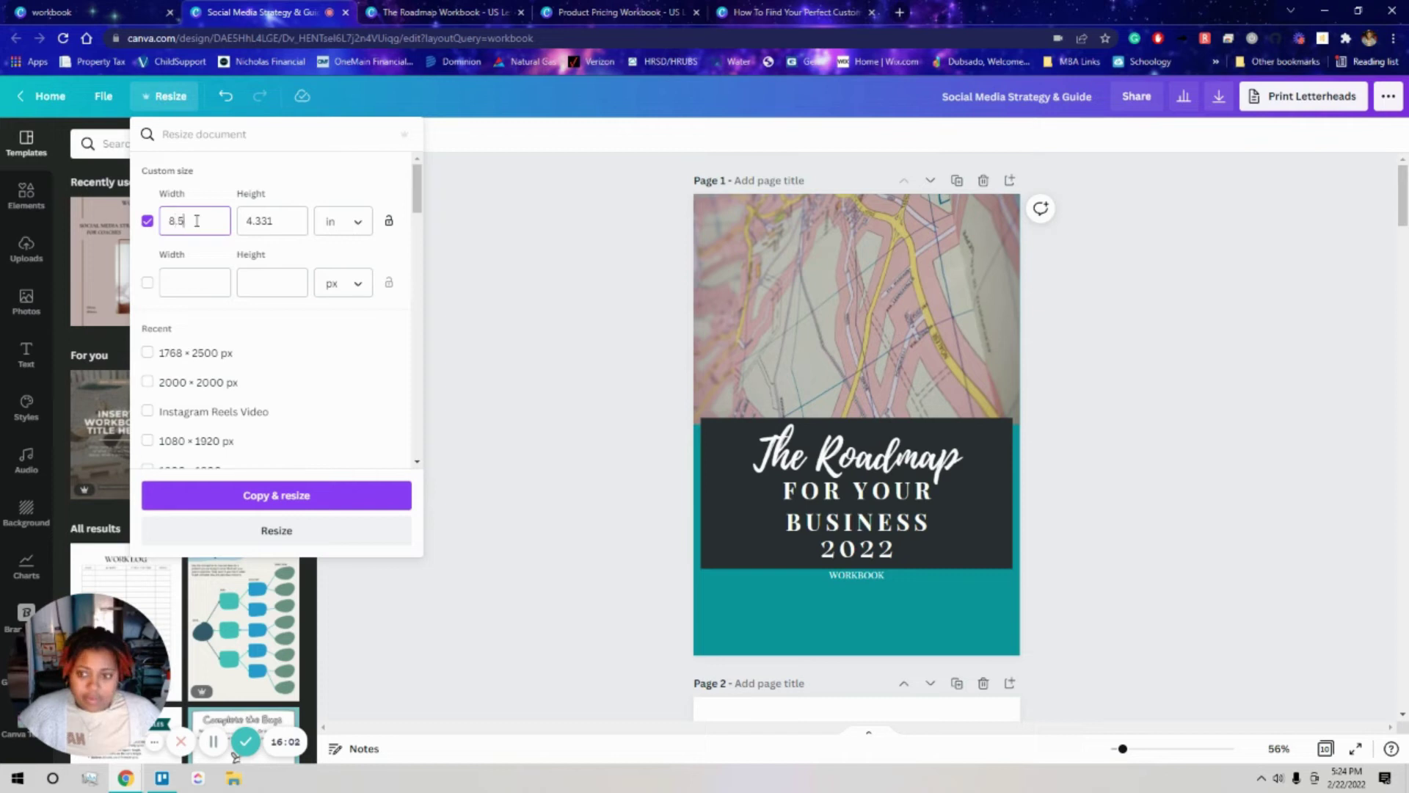
{"action": "key", "text": "Tab"}
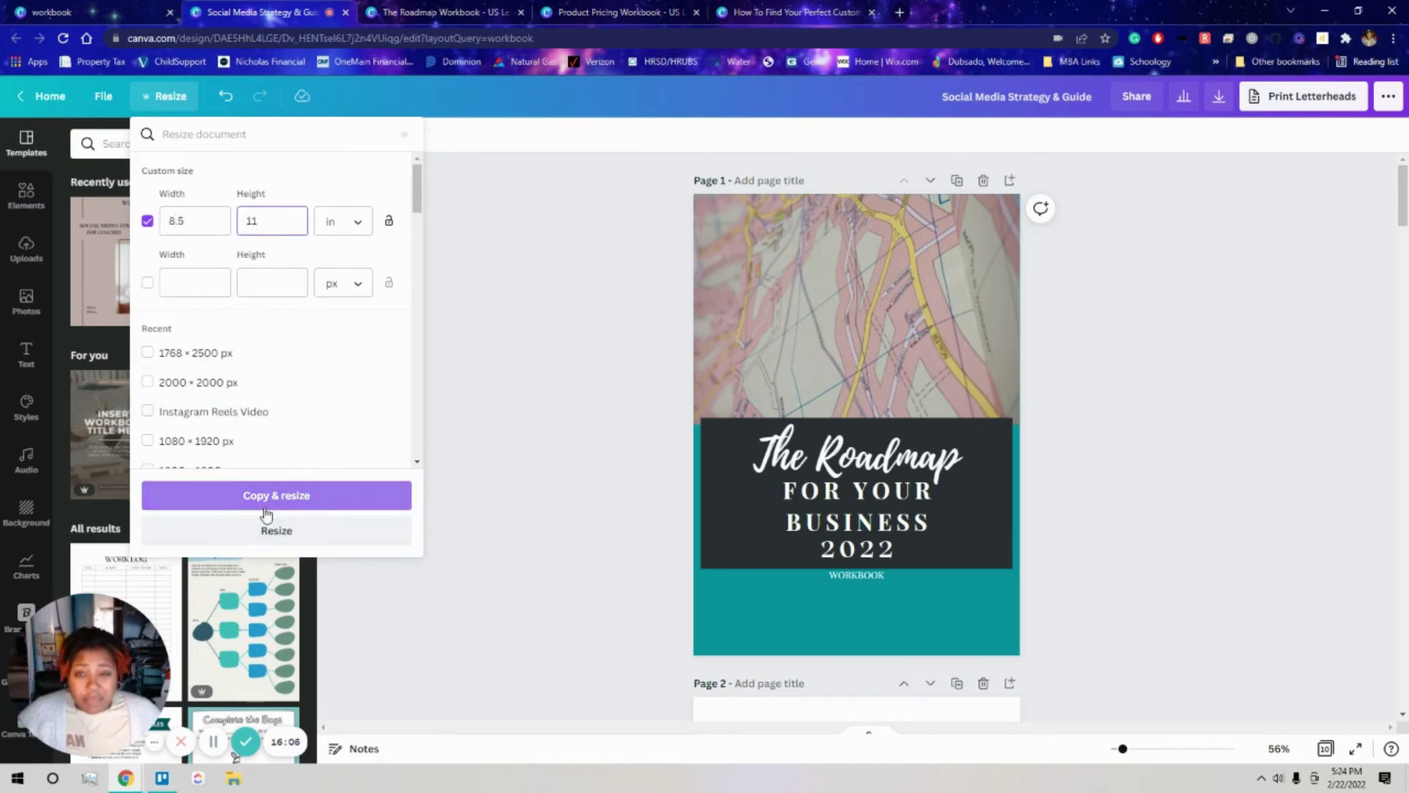
{"action": "left_click", "coordinate": [294, 543]}
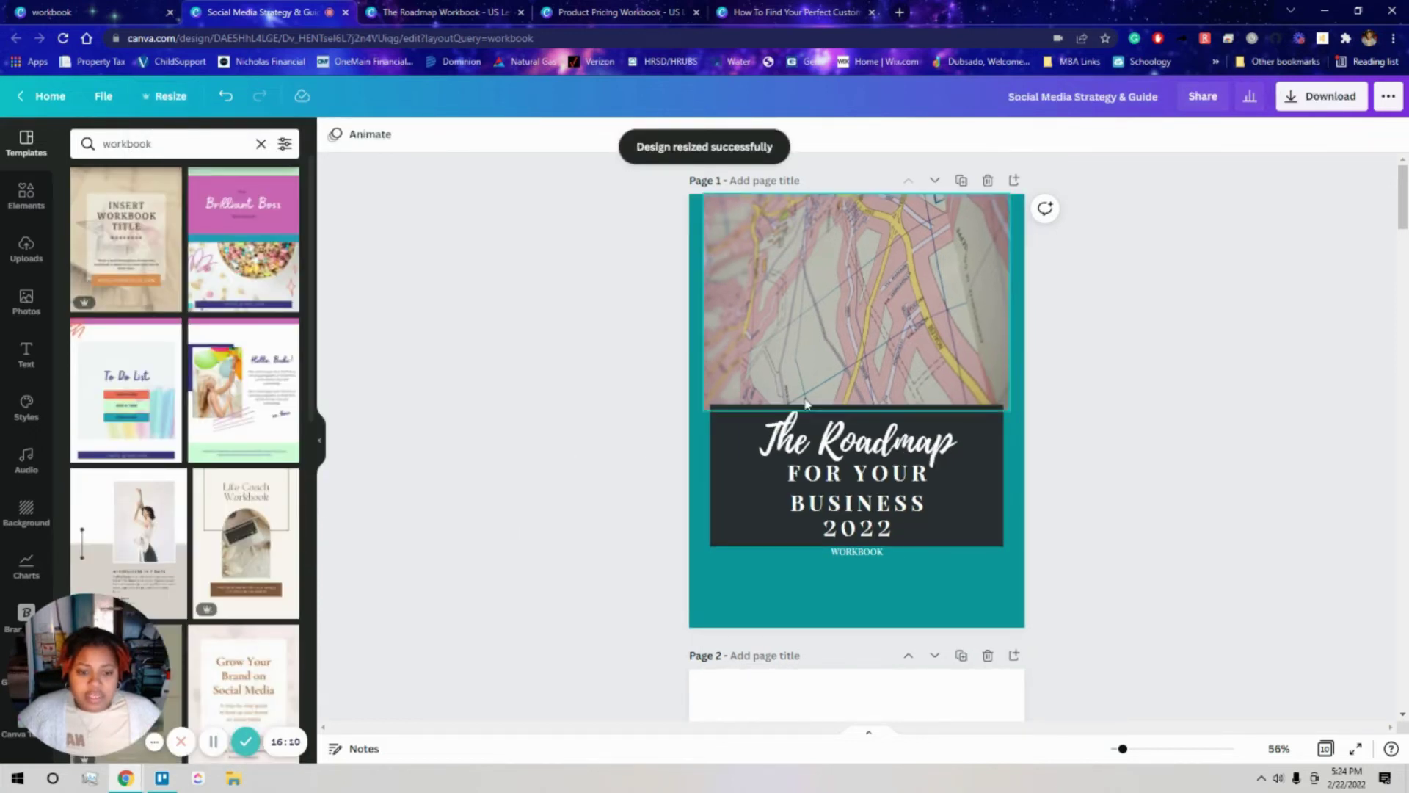
Select the cover's title block and drag its corners outward to span nearly the full page width
{"action": "left_click", "coordinate": [419, 11]}
{"action": "left_click", "coordinate": [300, 11]}
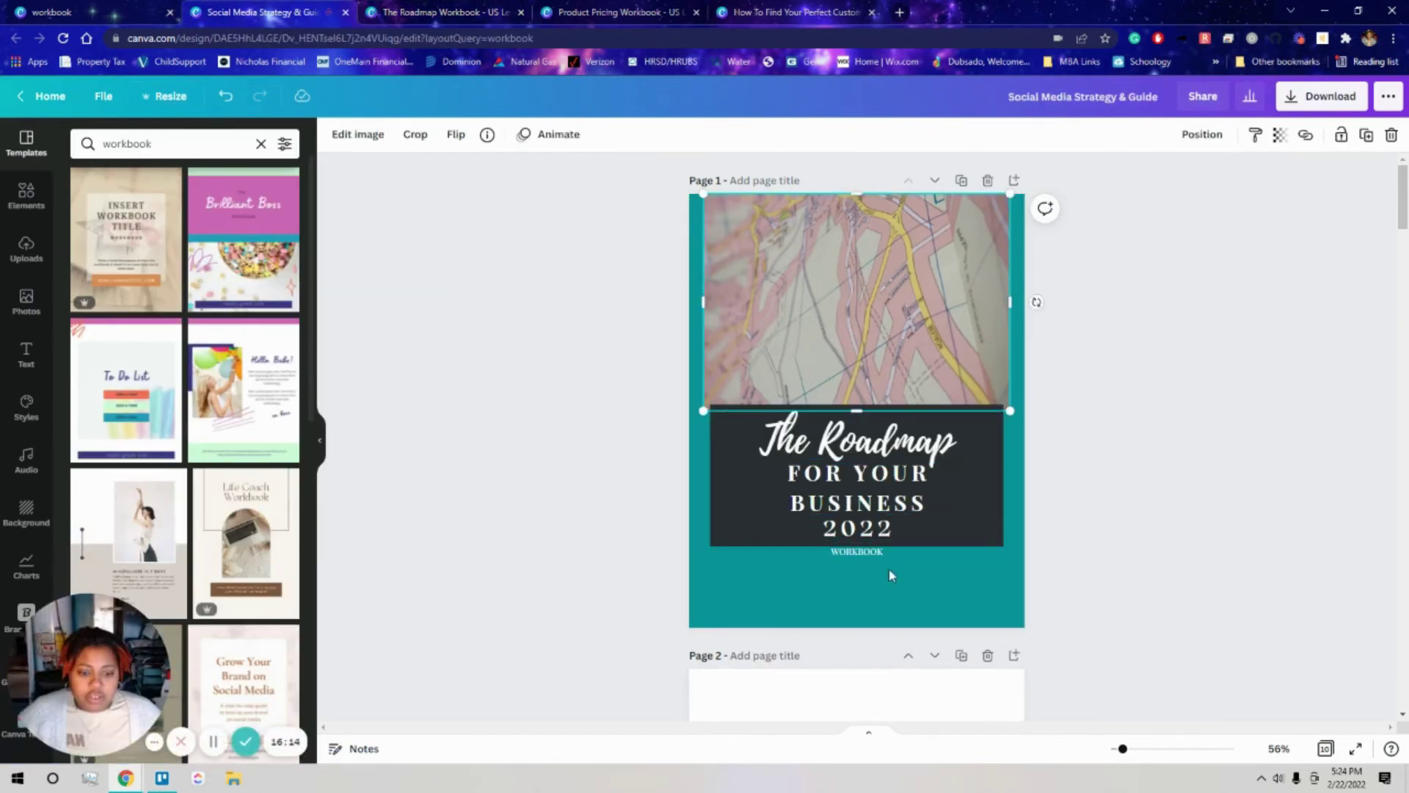
{"action": "left_click_drag", "start_coordinate": [855, 576], "coordinate": [854, 393]}
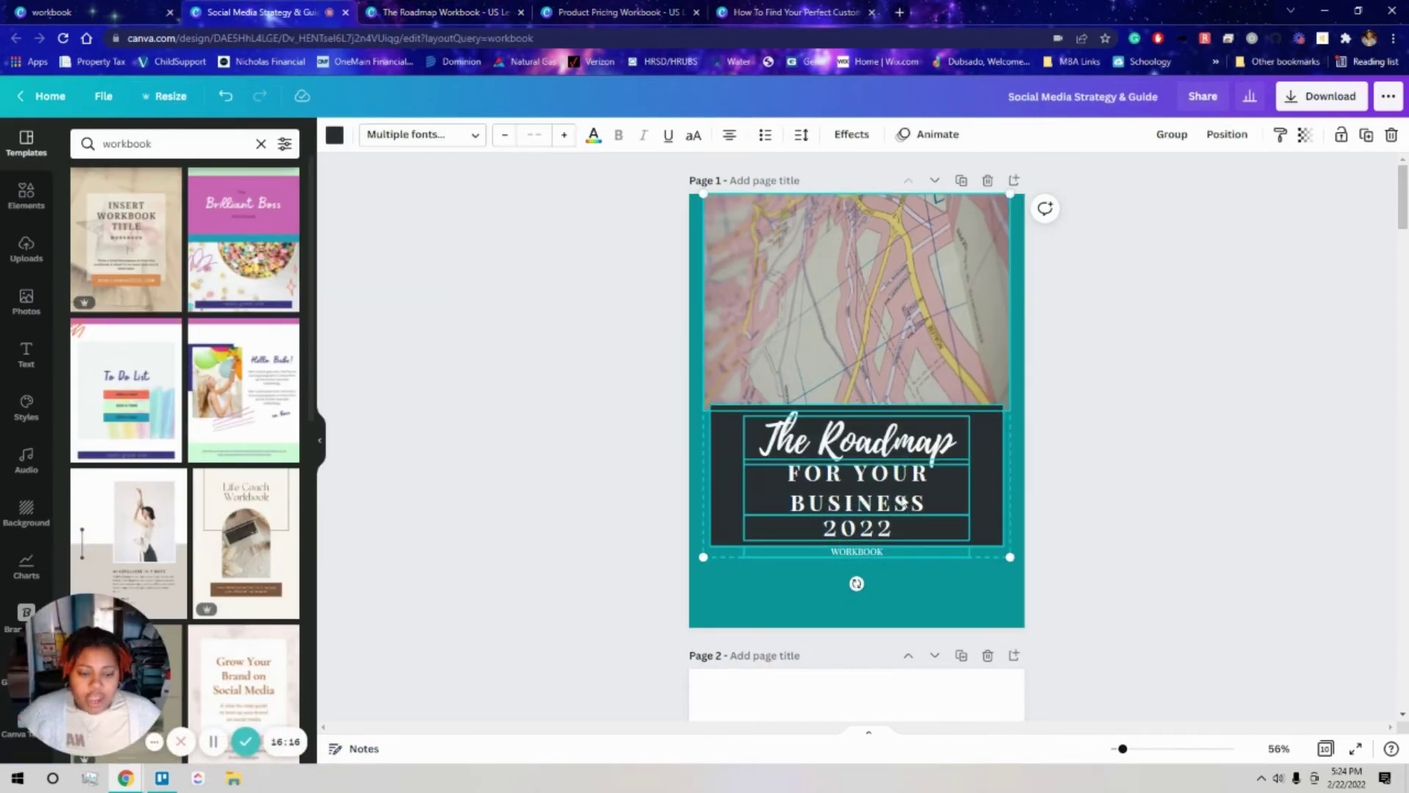
{"action": "left_click_drag", "start_coordinate": [707, 558], "coordinate": [690, 582]}
{"action": "left_click_drag", "start_coordinate": [1012, 573], "coordinate": [1024, 591]}
{"action": "left_click", "coordinate": [1104, 540]}
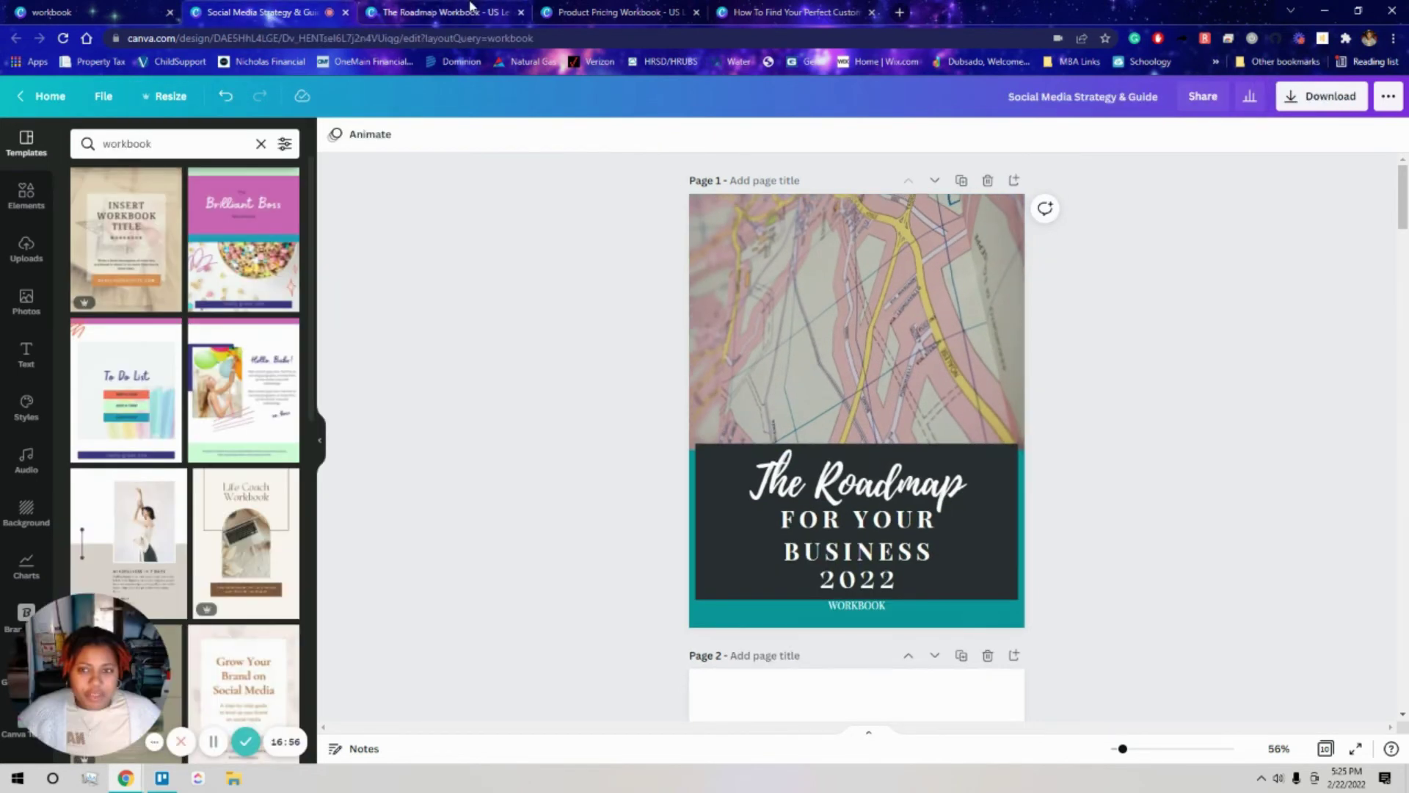
{"action": "left_click", "coordinate": [387, 12]}
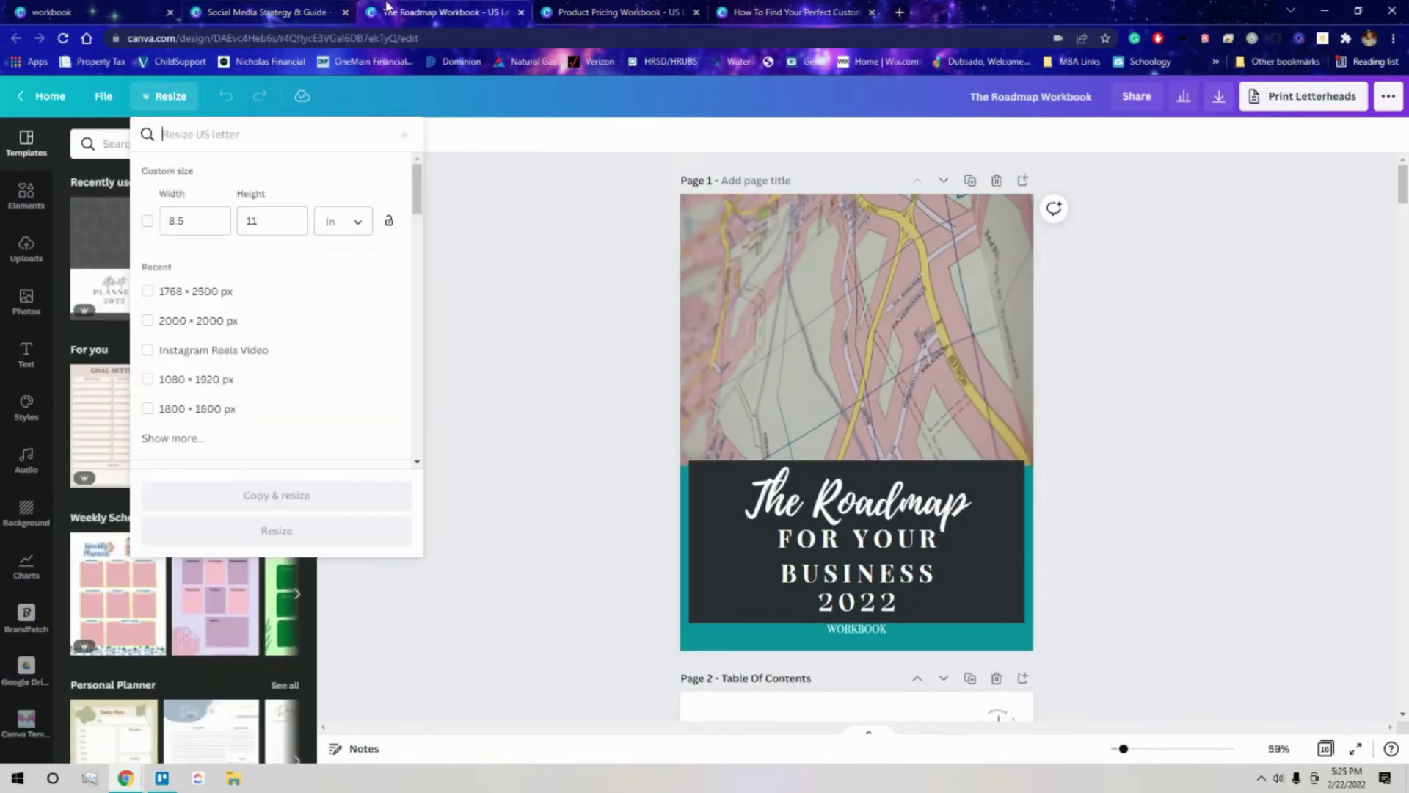
{"action": "left_click", "coordinate": [319, 9]}
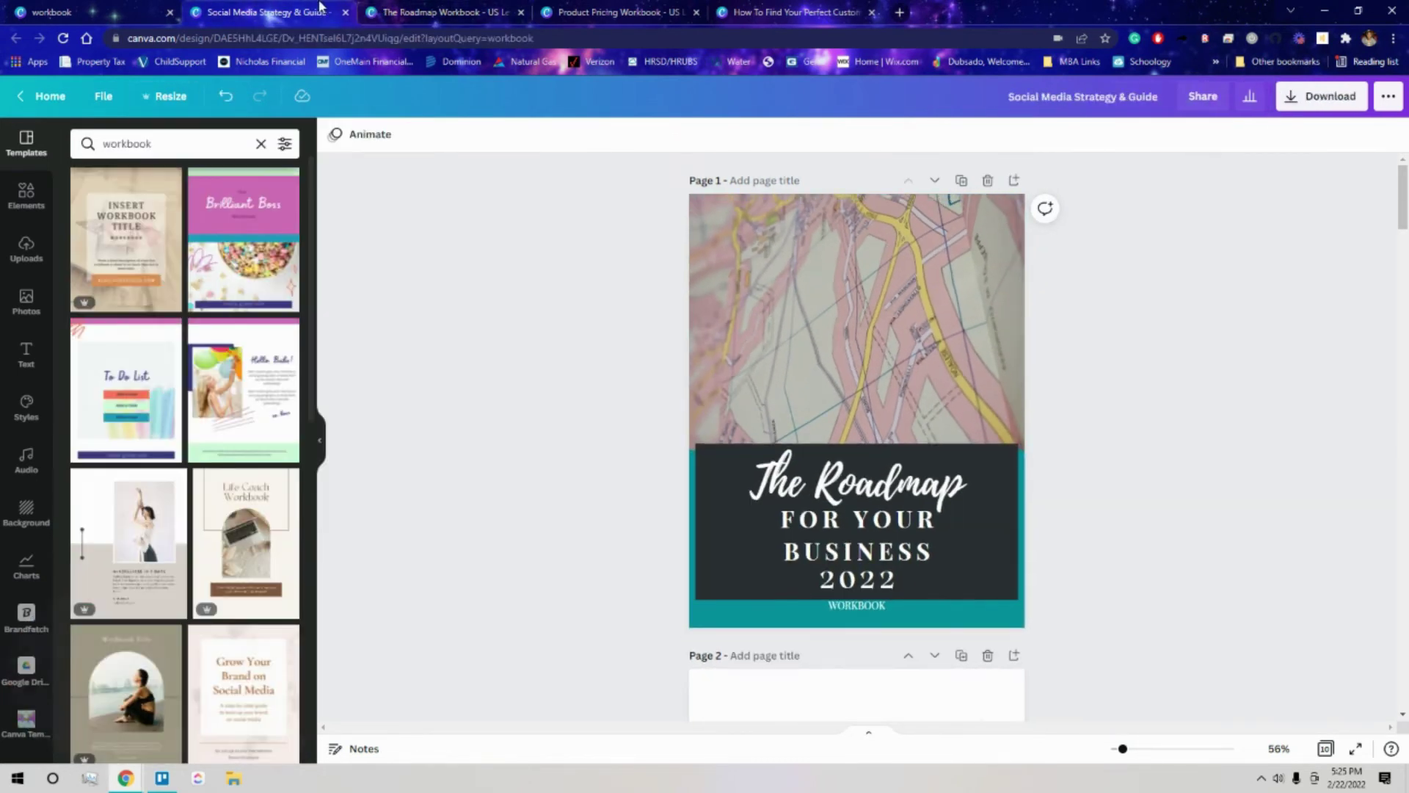
Zoom both the Social Media and Roadmap Workbook designs to 75% and compare their covers
{"action": "left_click", "coordinate": [1276, 749]}
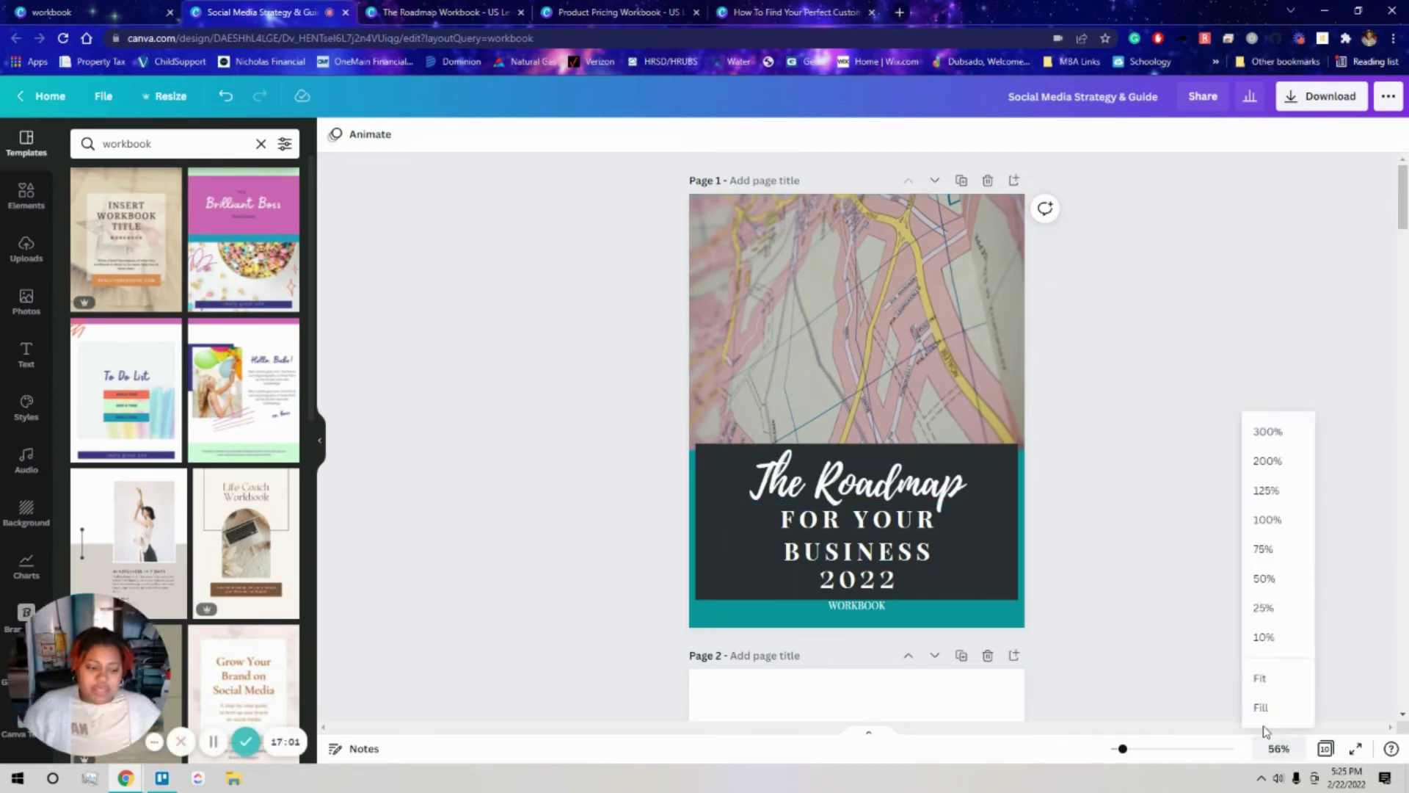
{"action": "left_click", "coordinate": [1277, 561]}
{"action": "left_click", "coordinate": [484, 22]}
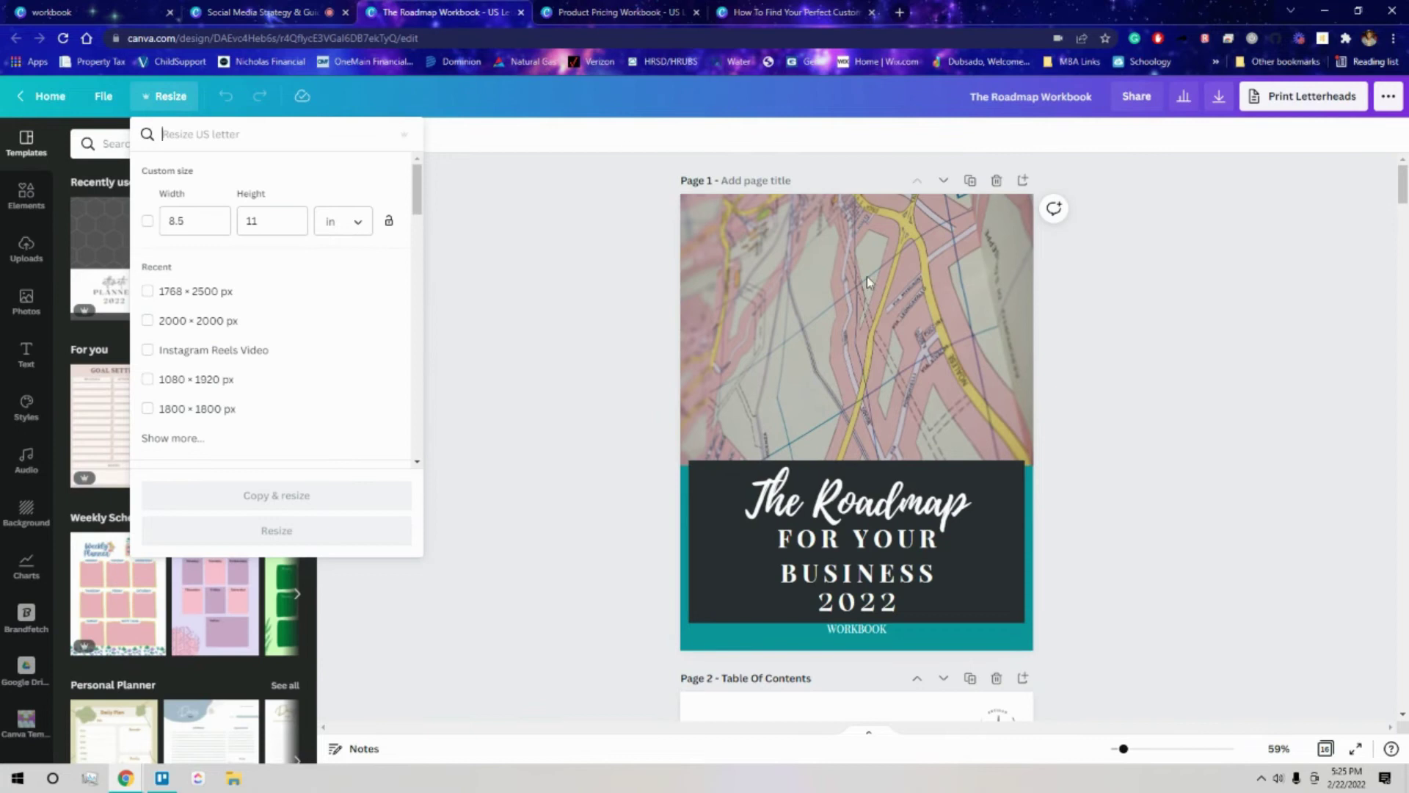
{"action": "left_click", "coordinate": [1278, 749]}
{"action": "left_click", "coordinate": [1262, 552]}
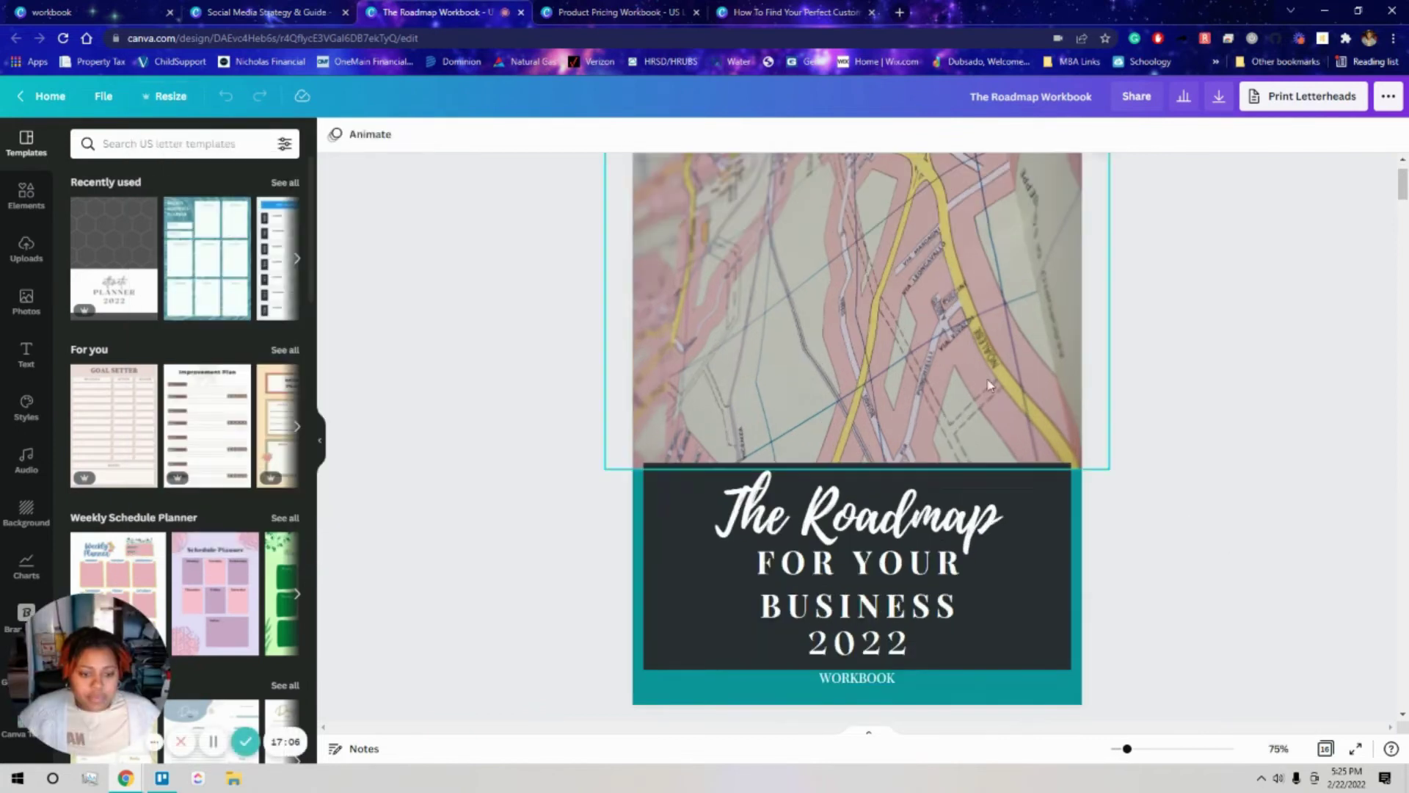
{"action": "left_click", "coordinate": [351, 11]}
{"action": "left_click", "coordinate": [397, 7]}
{"action": "left_click", "coordinate": [277, 10]}
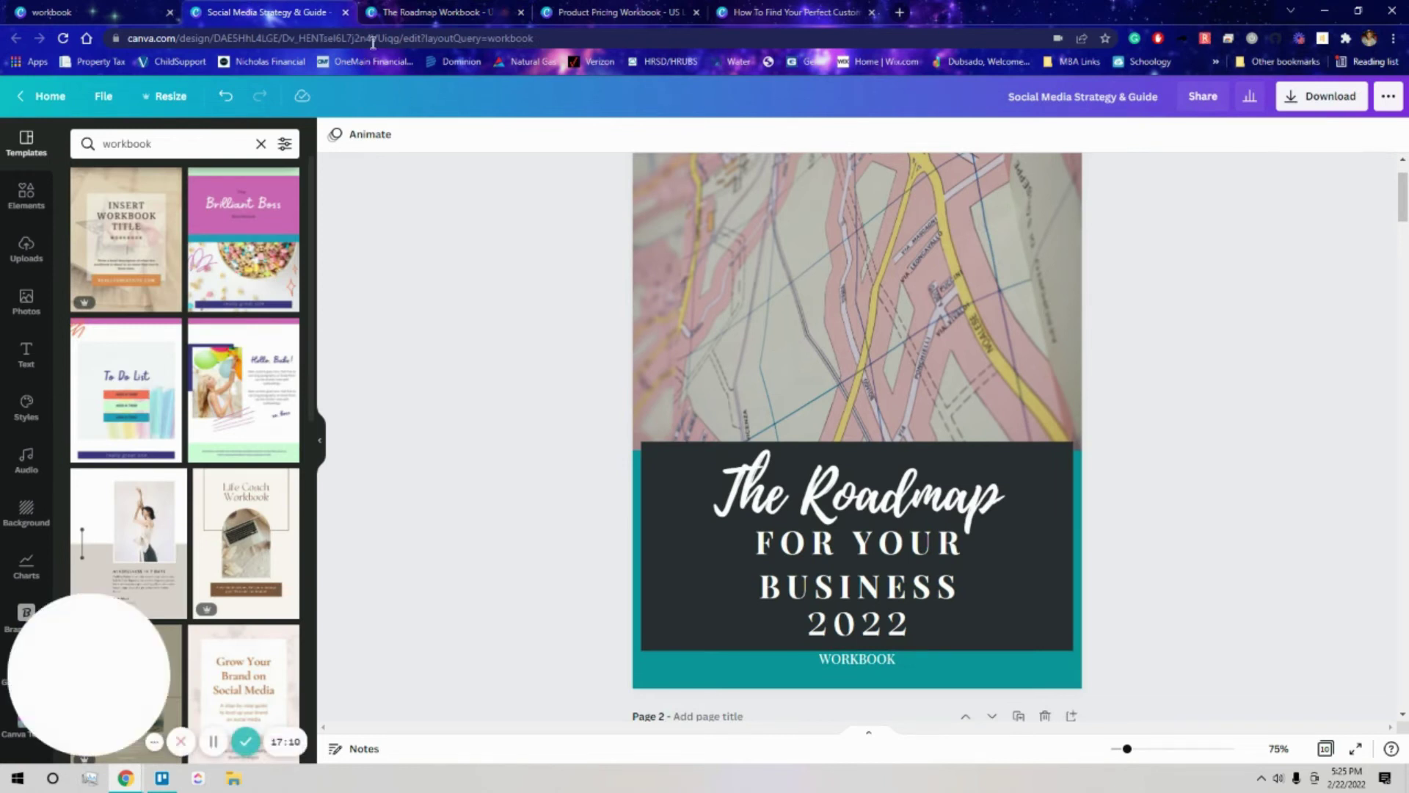
{"action": "left_click", "coordinate": [378, 9]}
{"action": "left_click", "coordinate": [350, 8]}
{"action": "left_click", "coordinate": [402, 6]}
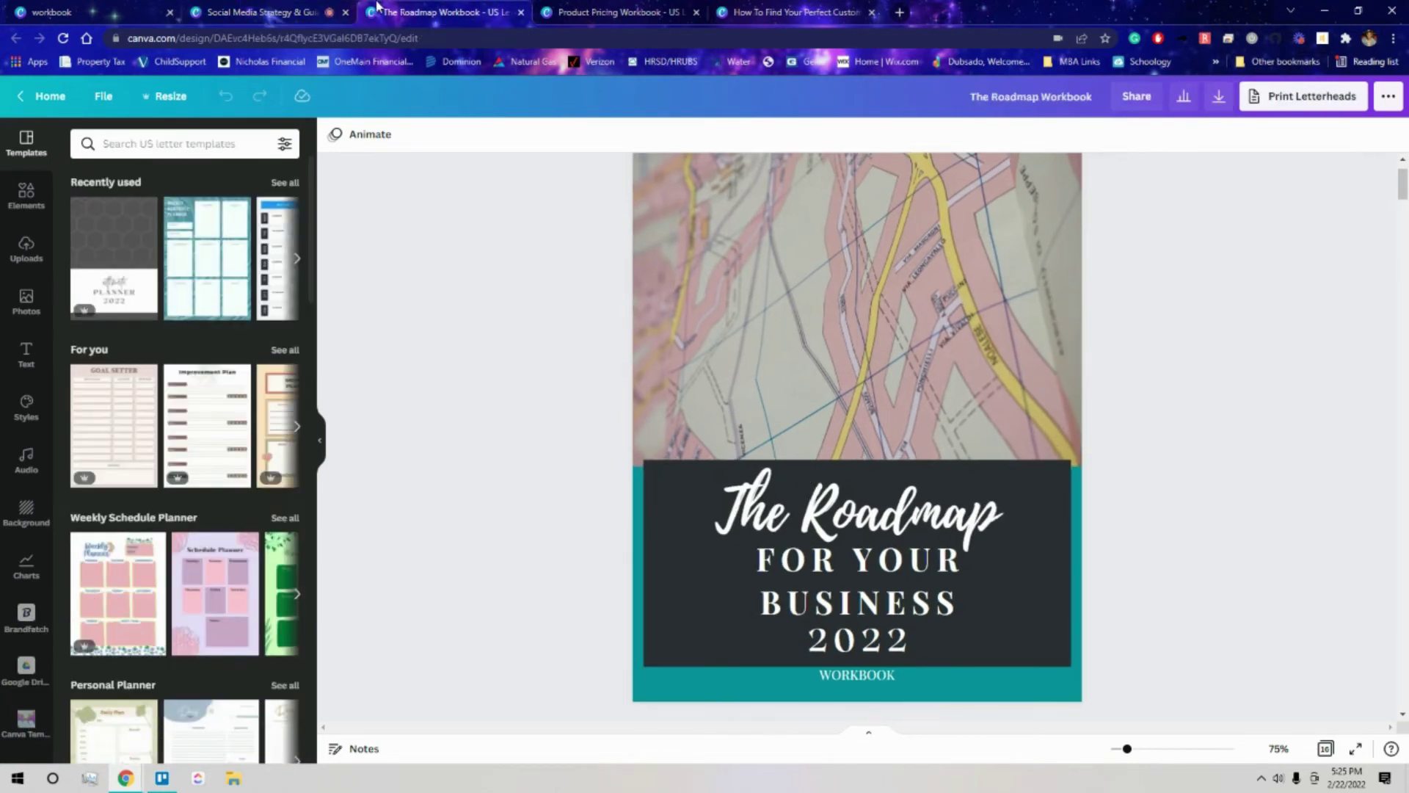
Compare the map photo on both covers, then select all of The Roadmap headline text
{"action": "left_click", "coordinate": [959, 346]}
{"action": "scroll", "coordinate": [1135, 362], "scroll_direction": "up", "scroll_amount": 1}
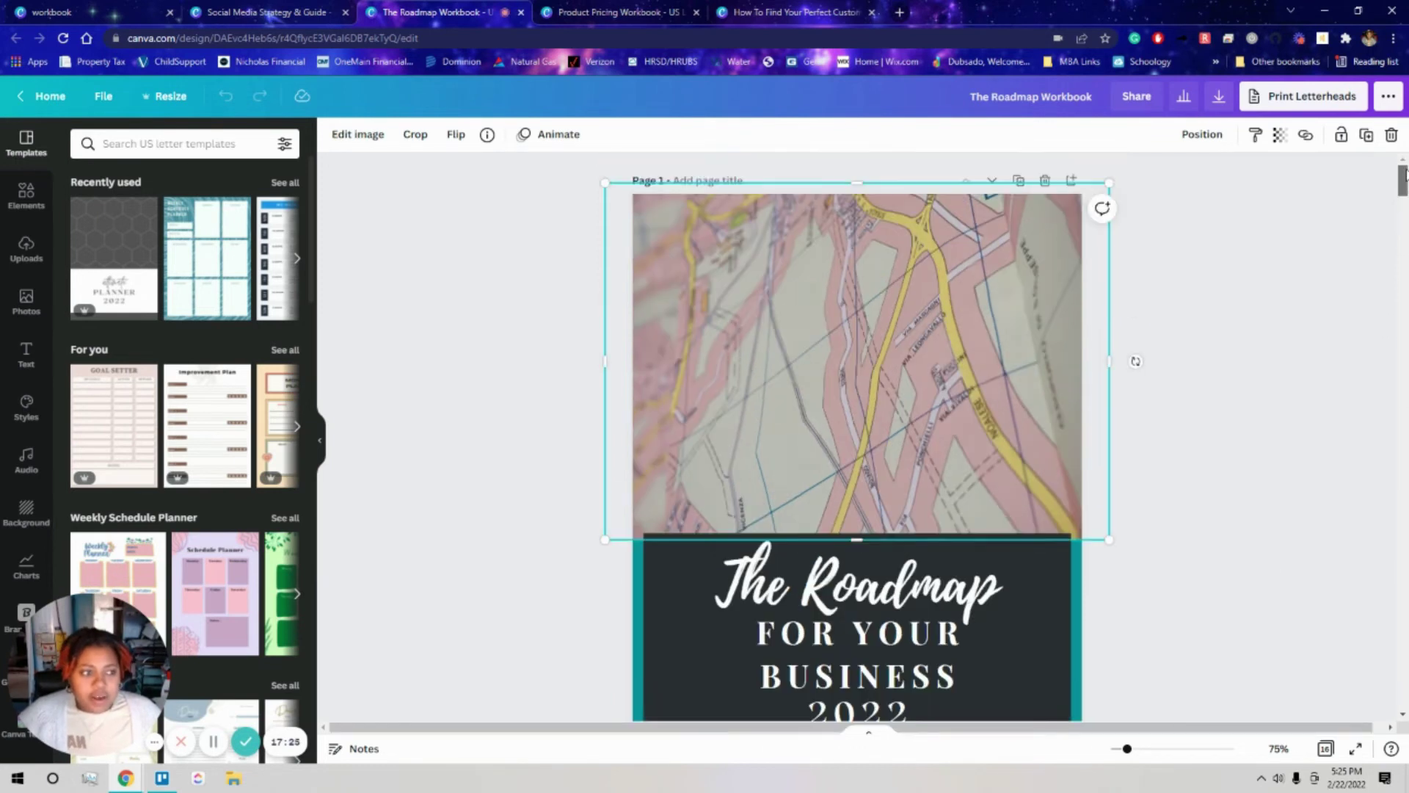
{"action": "left_click", "coordinate": [1135, 361]}
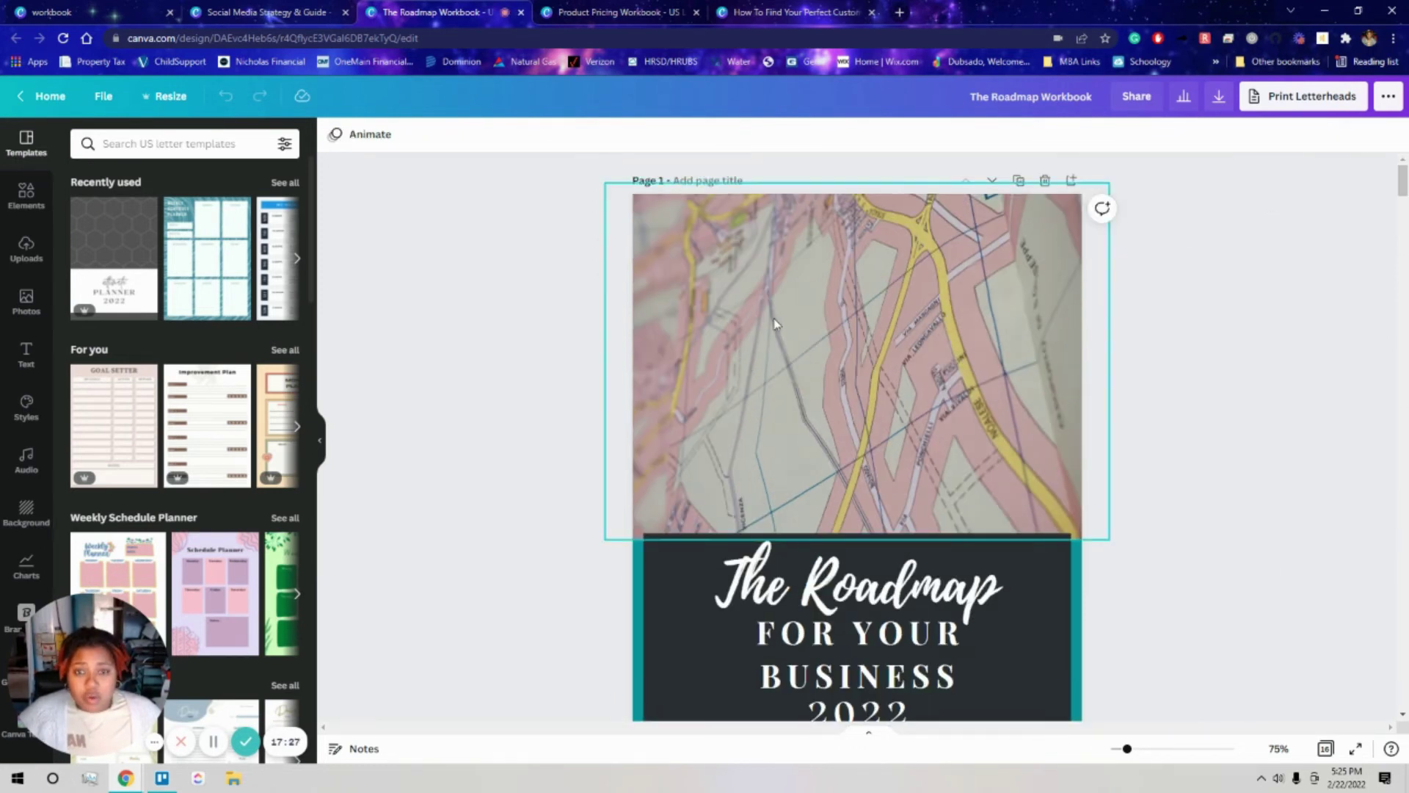
{"action": "left_click", "coordinate": [662, 333]}
{"action": "left_click", "coordinate": [288, 6]}
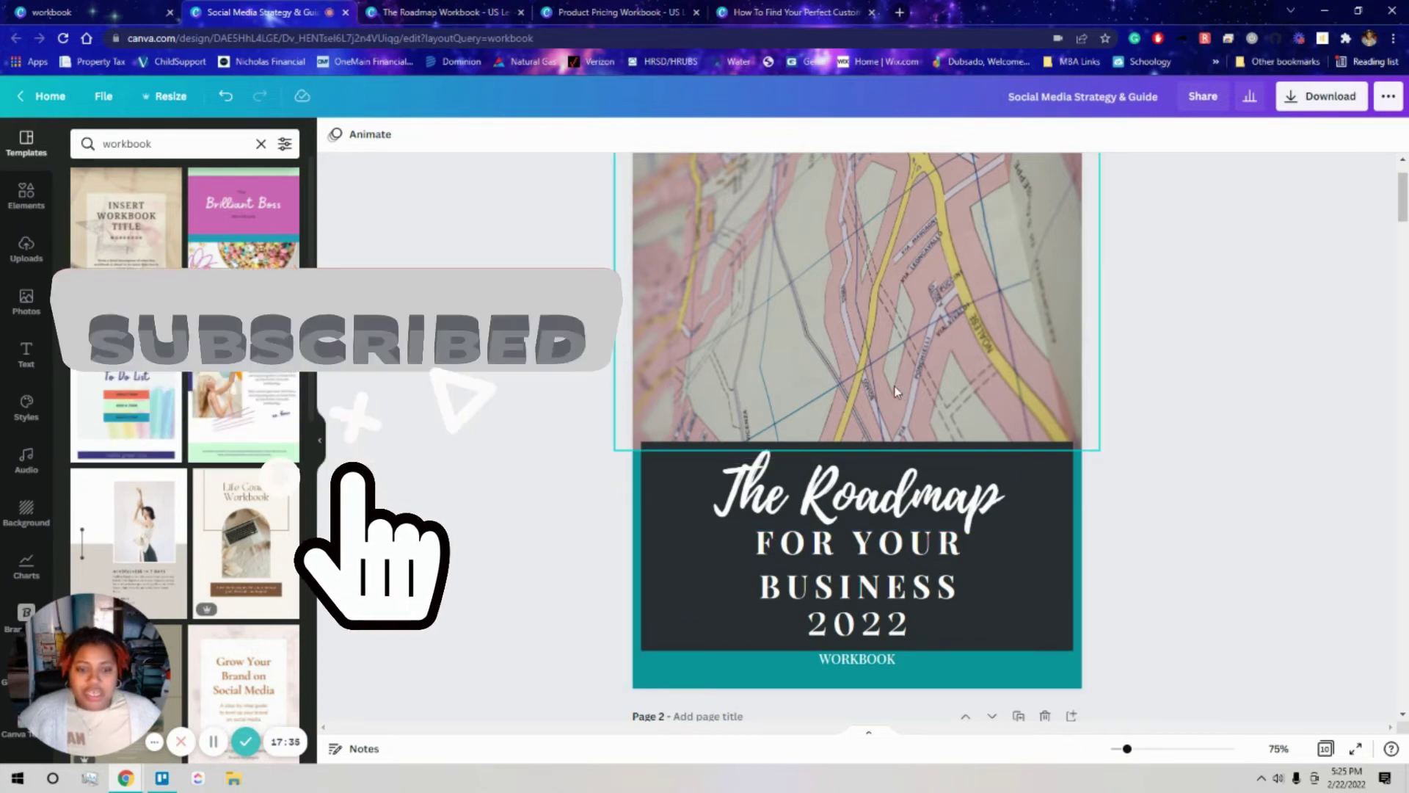
{"action": "left_click", "coordinate": [764, 385]}
{"action": "scroll", "coordinate": [764, 382], "scroll_direction": "up", "scroll_amount": 1}
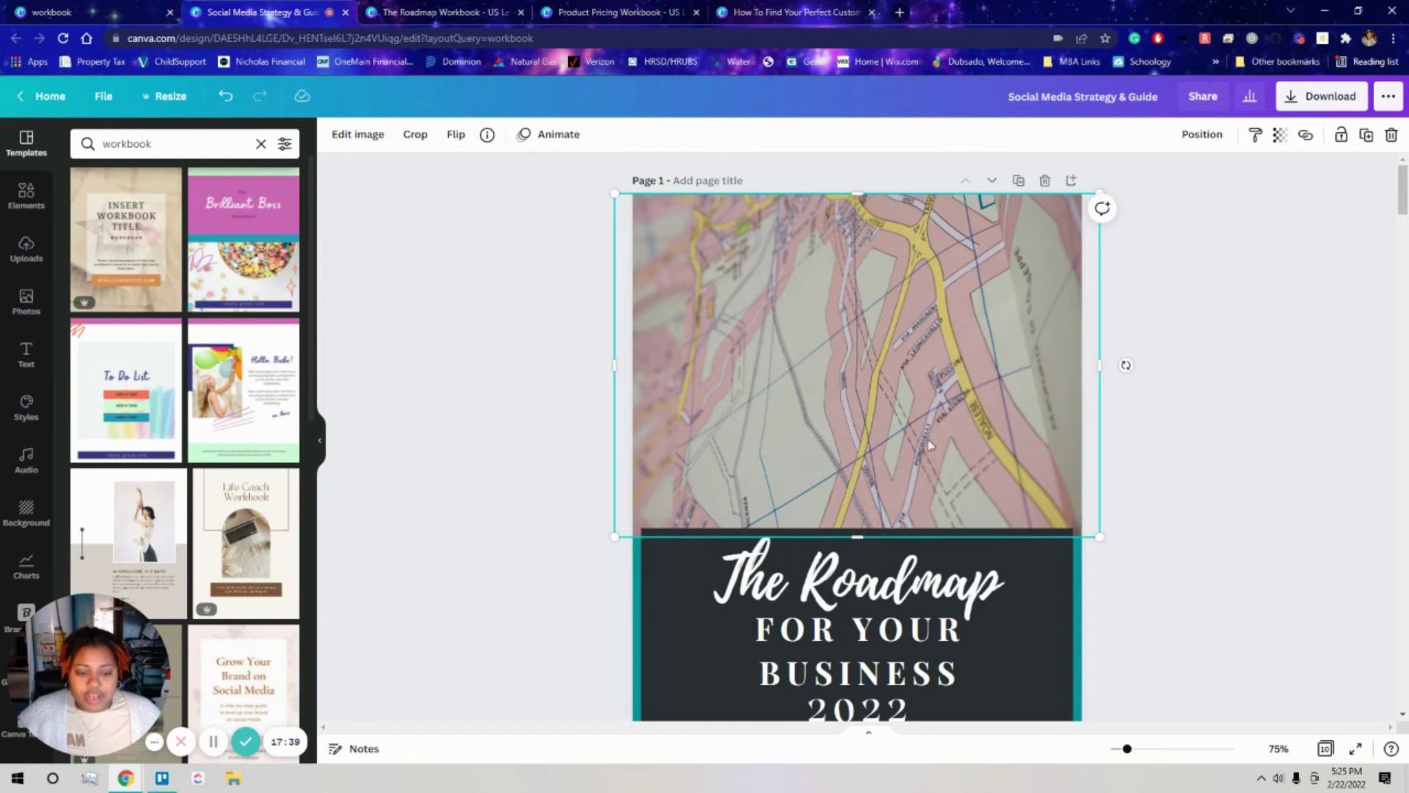
{"action": "scroll", "coordinate": [927, 451], "scroll_direction": "down", "scroll_amount": 2}
{"action": "left_click", "coordinate": [896, 426]}
{"action": "key", "text": "ctrl+a"}
Retitle the headline 'Social Media' and change the subtitle to 'STRATEGY & GUIDE'
{"action": "type", "text": "Social Media"}
{"action": "double_click", "coordinate": [848, 508]}
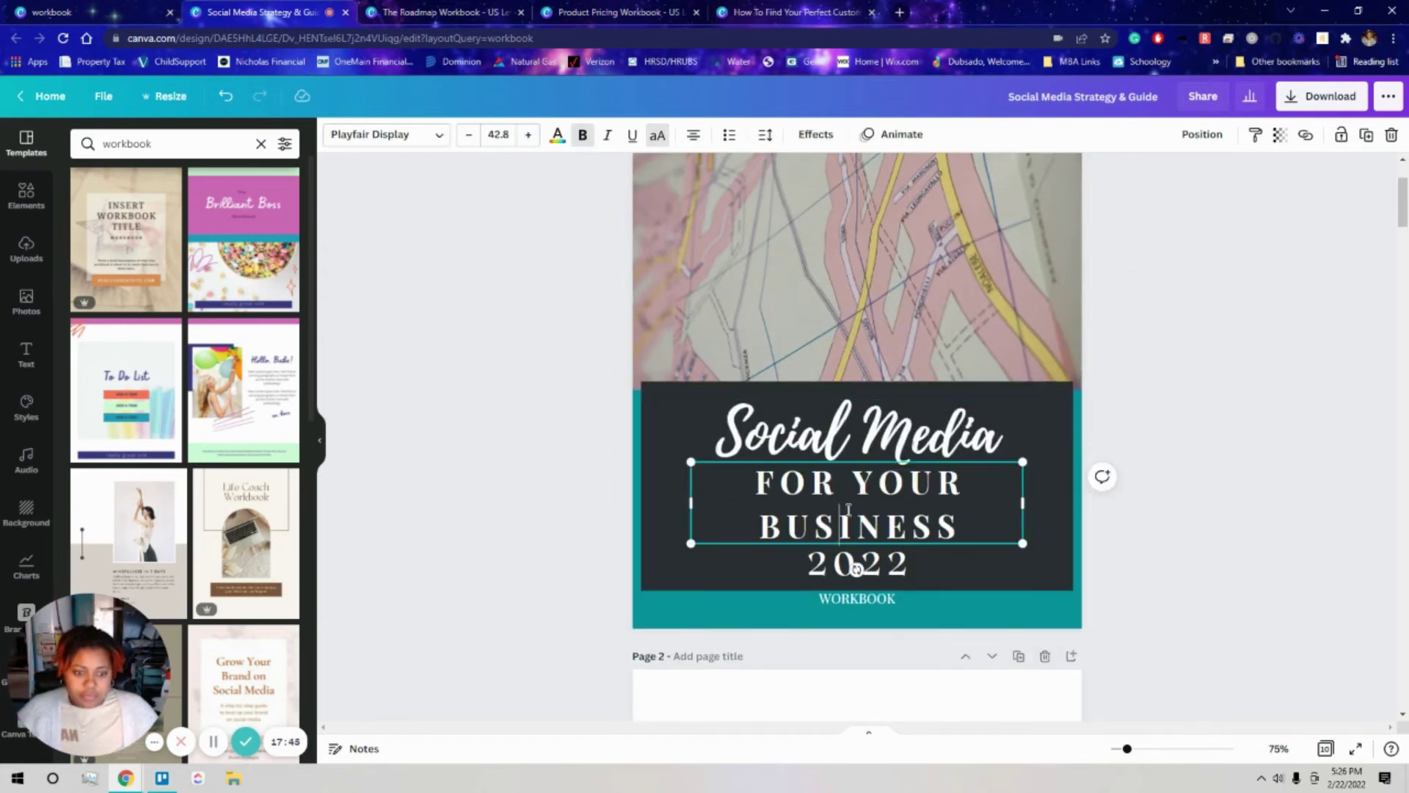
{"action": "type", "text": "STRATEGY &"}
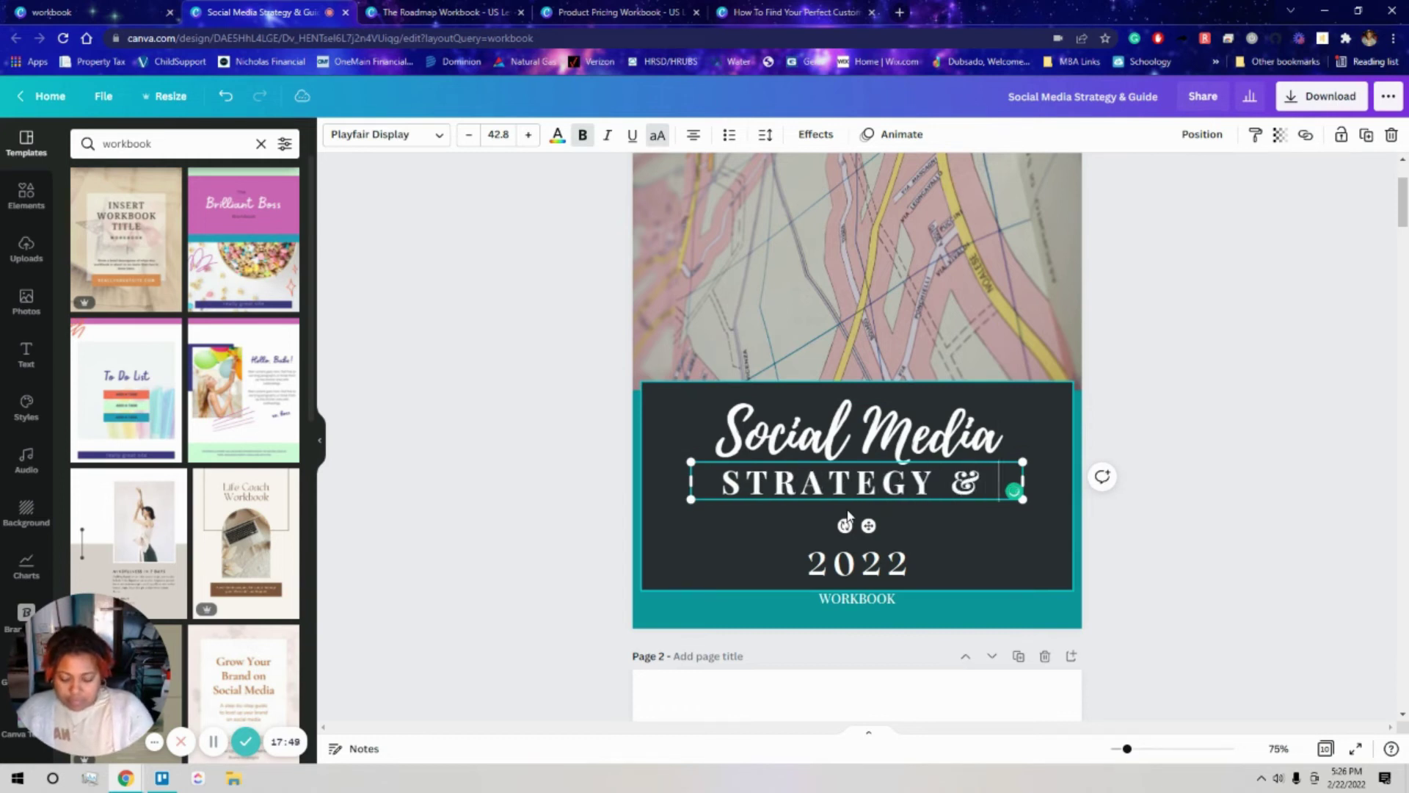
{"action": "type", "text": " GUIDE"}
{"action": "left_click", "coordinate": [1211, 524]}
Delete the 2022 text and move the STRATEGY & GUIDE subtitle down into the freed space
{"action": "left_click", "coordinate": [894, 572]}
{"action": "key", "text": "Delete"}
{"action": "left_click", "coordinate": [928, 518]}
{"action": "left_click_drag", "start_coordinate": [927, 519], "coordinate": [928, 527]}
{"action": "left_click", "coordinate": [1120, 481]}
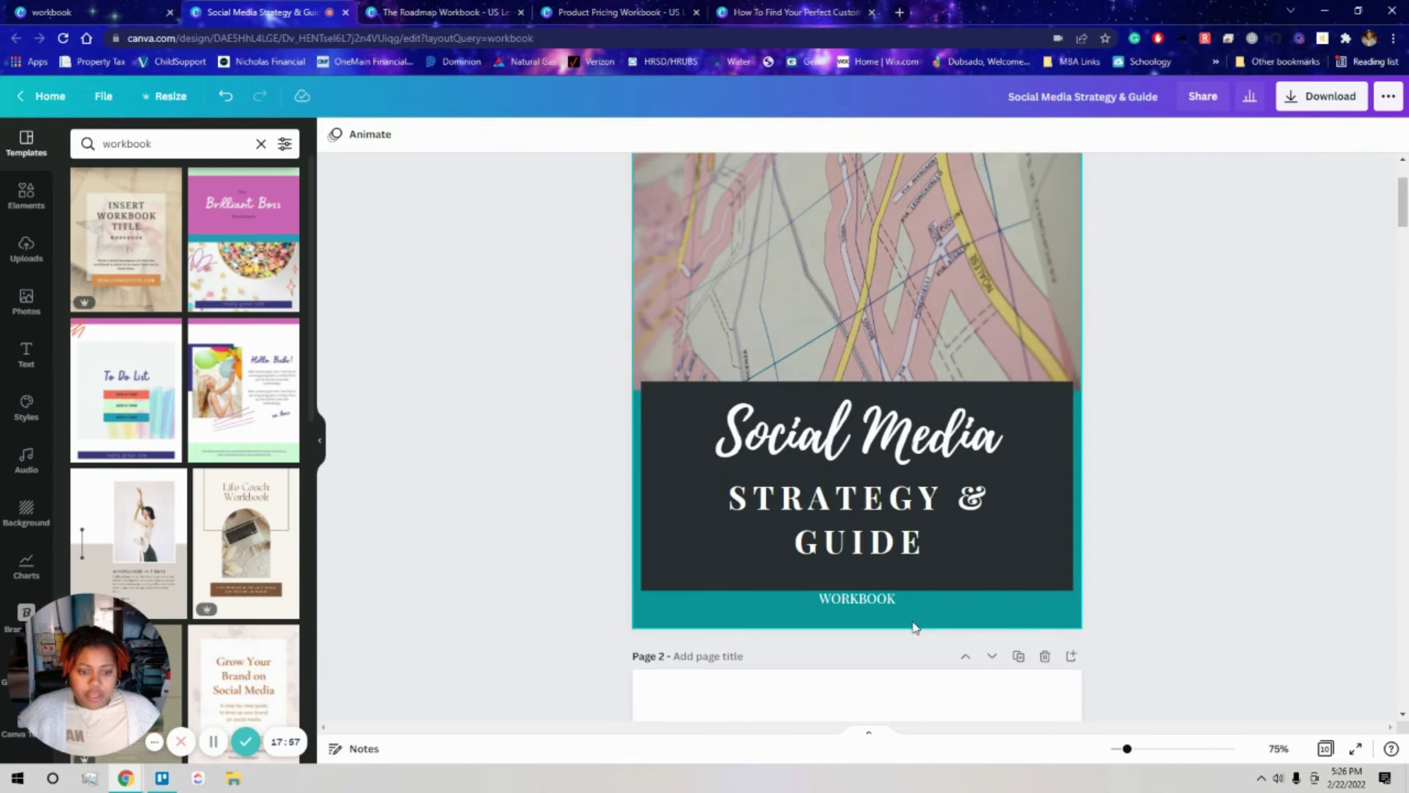
{"action": "scroll", "coordinate": [1164, 540], "scroll_direction": "up", "scroll_amount": 2}
Search the stock photo library for 'social media'
{"action": "left_click", "coordinate": [26, 300]}
{"action": "left_click", "coordinate": [209, 140]}
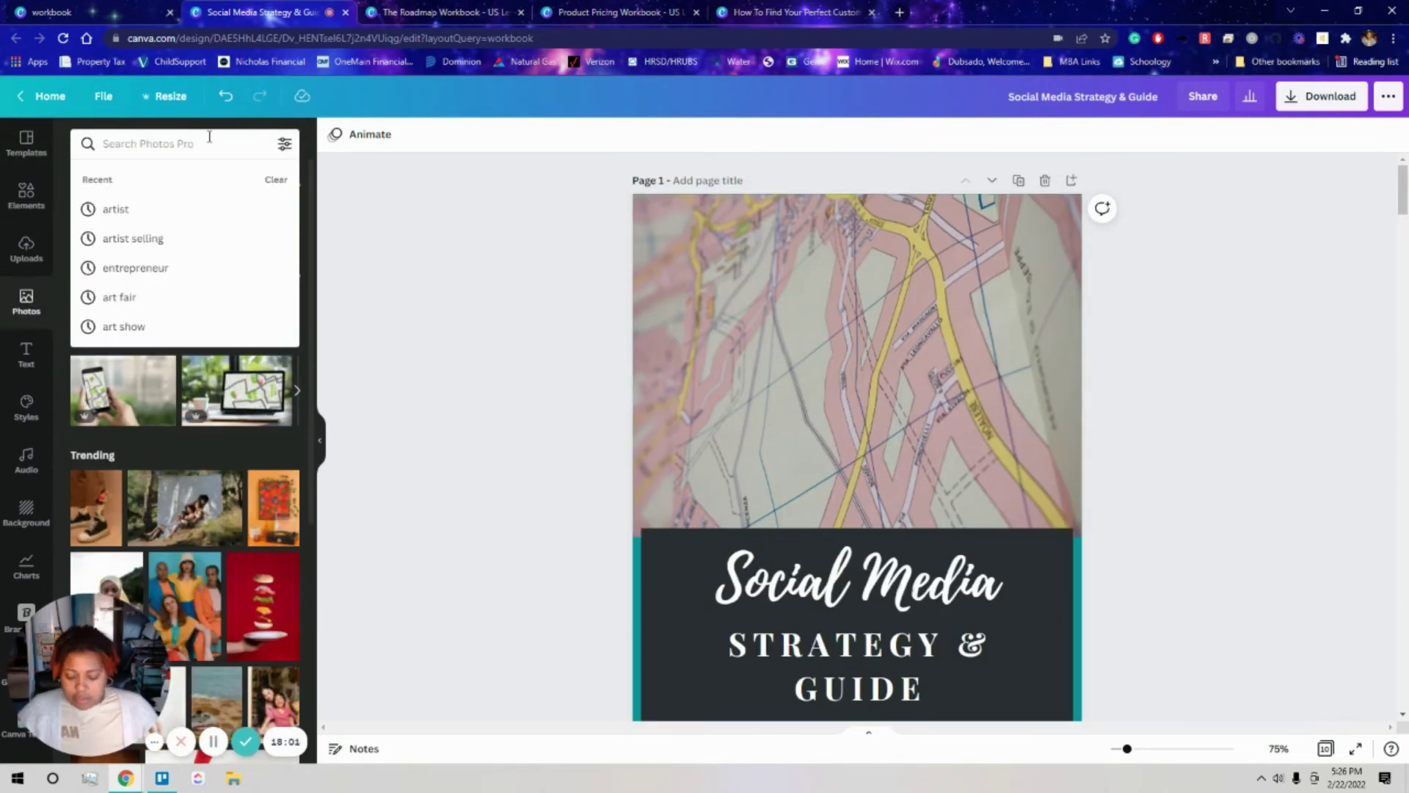
{"action": "type", "text": "social media"}
{"action": "key", "text": "Return"}
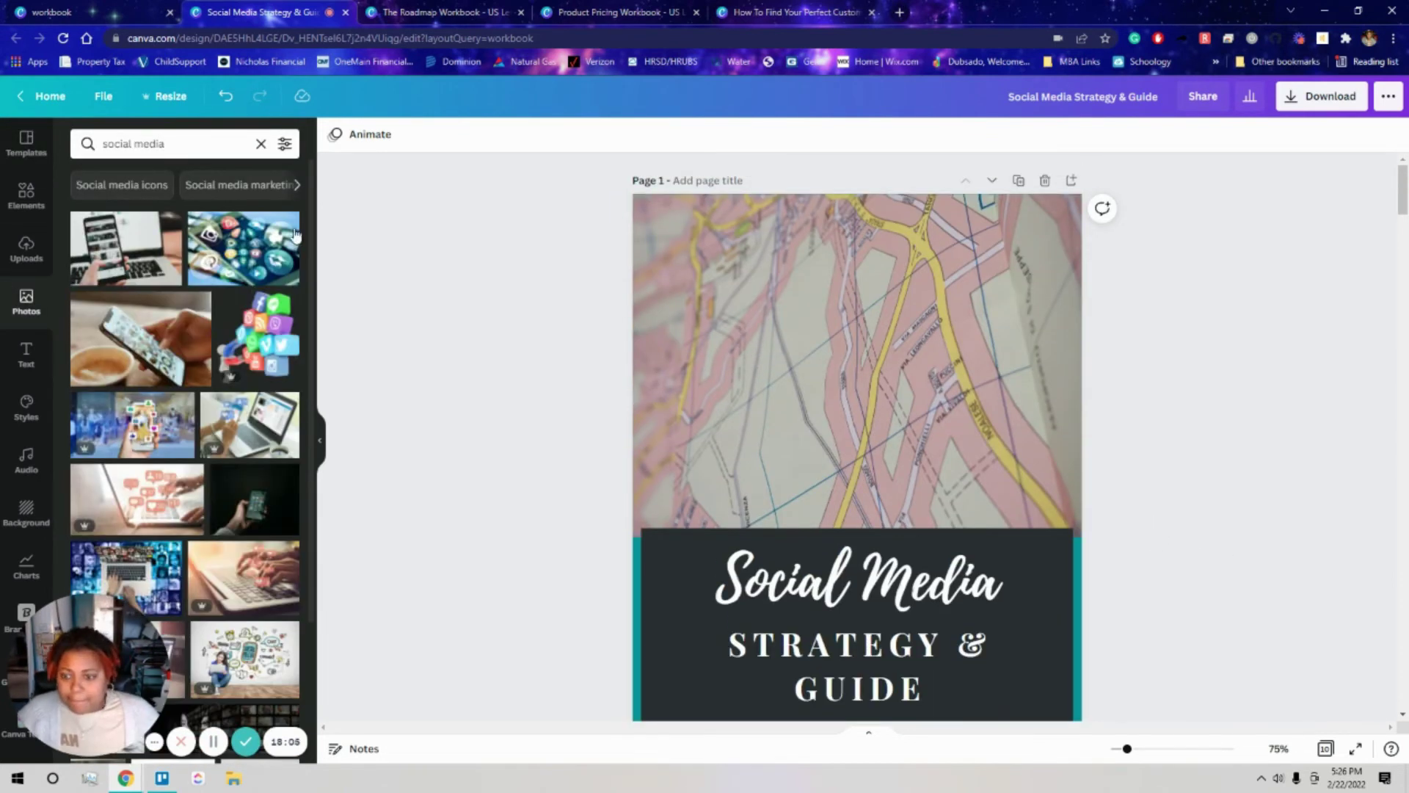
Preview several icon and laptop photos on the cover, then apply the glossy app icons photo
{"action": "mouse_move", "coordinate": [133, 424]}
{"action": "left_mouse_down"}
{"action": "mouse_move", "coordinate": [655, 416]}
{"action": "mouse_move", "coordinate": [455, 450]}
{"action": "mouse_move", "coordinate": [148, 443]}
{"action": "mouse_move", "coordinate": [570, 394]}
{"action": "mouse_move", "coordinate": [686, 398]}
{"action": "mouse_move", "coordinate": [139, 425]}
{"action": "left_mouse_up"}
{"action": "left_click_drag", "start_coordinate": [226, 268], "coordinate": [778, 372]}
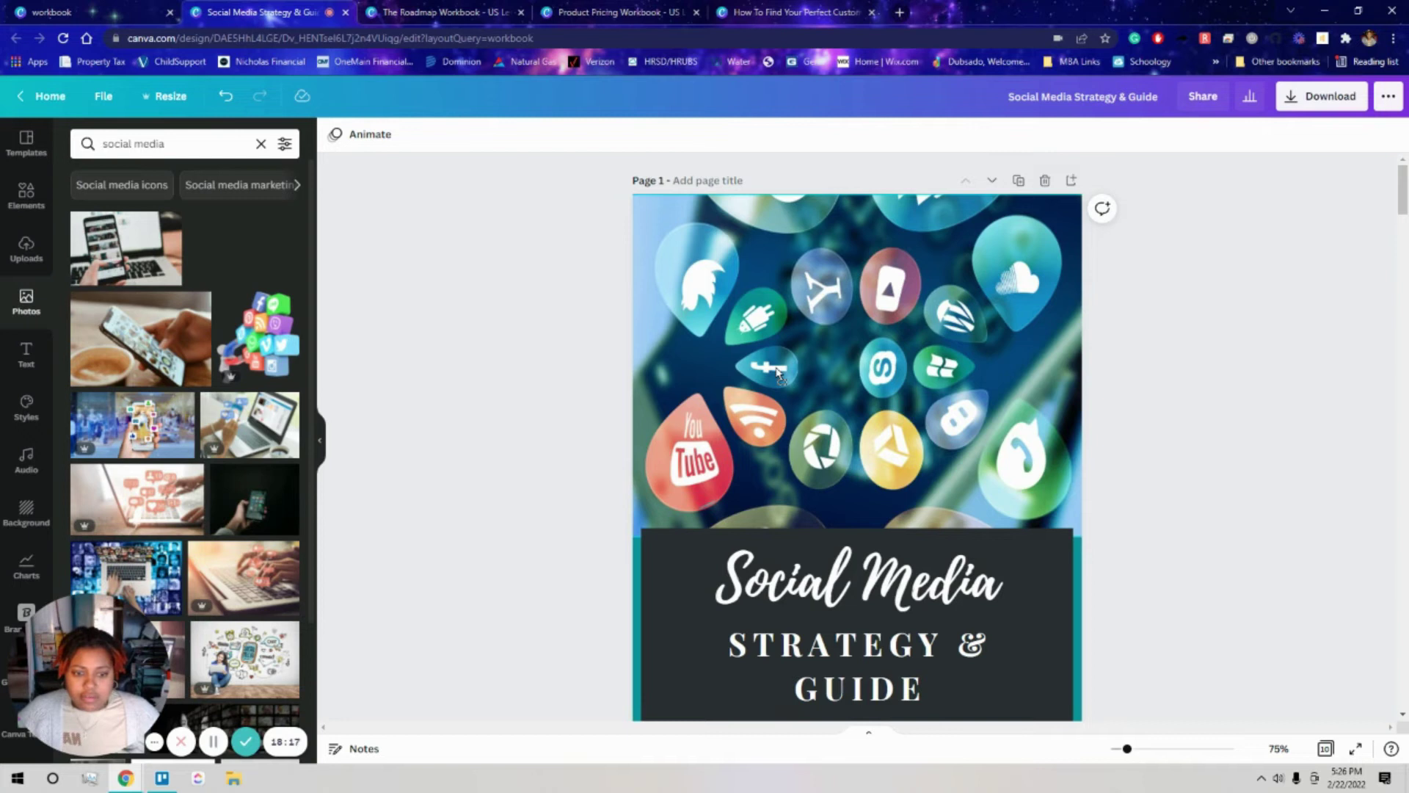
{"action": "left_click_drag", "start_coordinate": [766, 370], "coordinate": [242, 249]}
{"action": "left_click_drag", "start_coordinate": [258, 336], "coordinate": [226, 378]}
{"action": "mouse_move", "coordinate": [137, 499]}
{"action": "left_mouse_down"}
{"action": "mouse_move", "coordinate": [658, 397]}
{"action": "mouse_move", "coordinate": [139, 496]}
{"action": "left_mouse_up"}
{"action": "mouse_move", "coordinate": [249, 424]}
{"action": "left_mouse_down"}
{"action": "mouse_move", "coordinate": [645, 371]}
{"action": "mouse_move", "coordinate": [249, 418]}
{"action": "left_mouse_up"}
{"action": "left_click", "coordinate": [226, 233]}
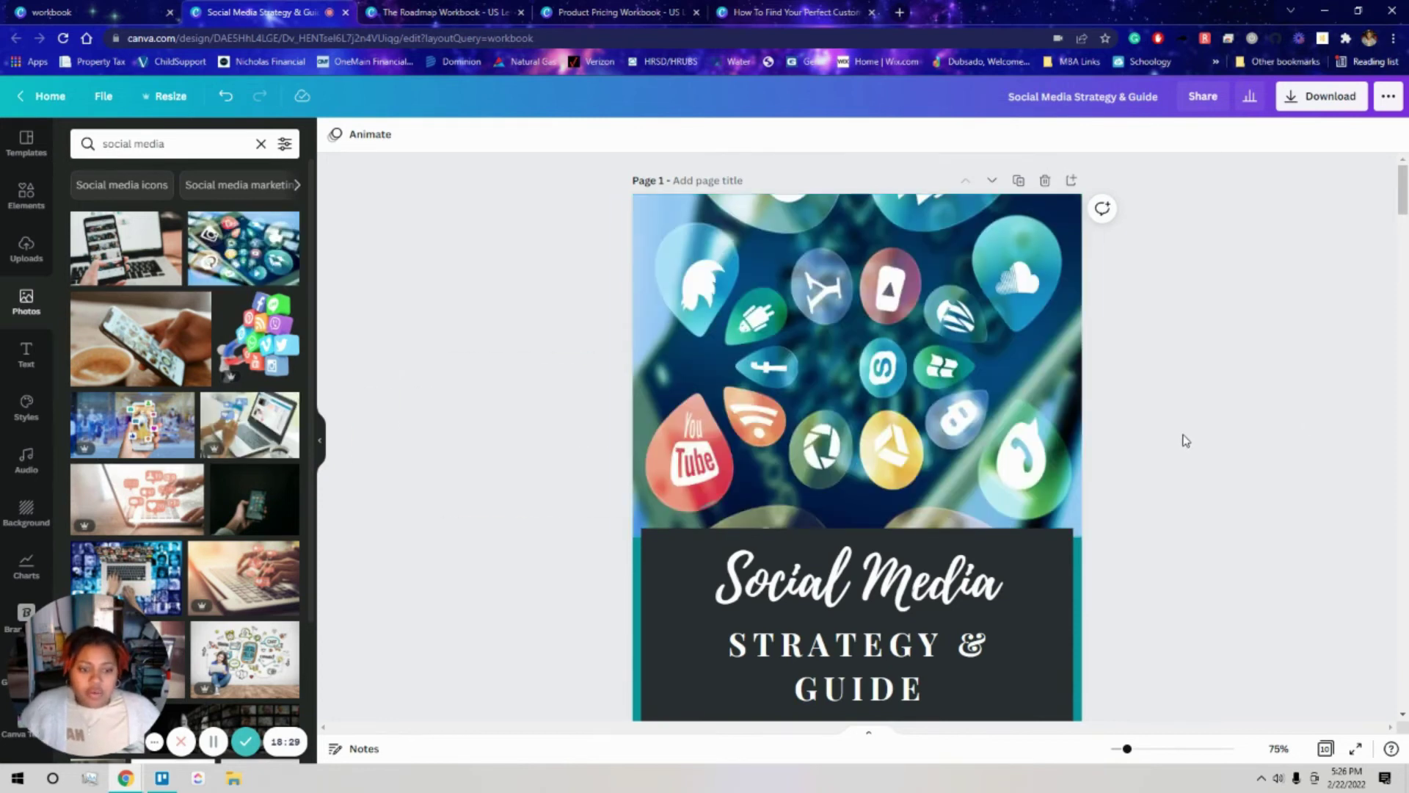
{"action": "scroll", "coordinate": [1168, 446], "scroll_direction": "down", "scroll_amount": 2}
{"action": "scroll", "coordinate": [1105, 438], "scroll_direction": "up", "scroll_amount": 2}
Try lighter teal, white and khaki on the WORKBOOK strip, then keep it dark teal
{"action": "scroll", "coordinate": [1105, 438], "scroll_direction": "down", "scroll_amount": 2}
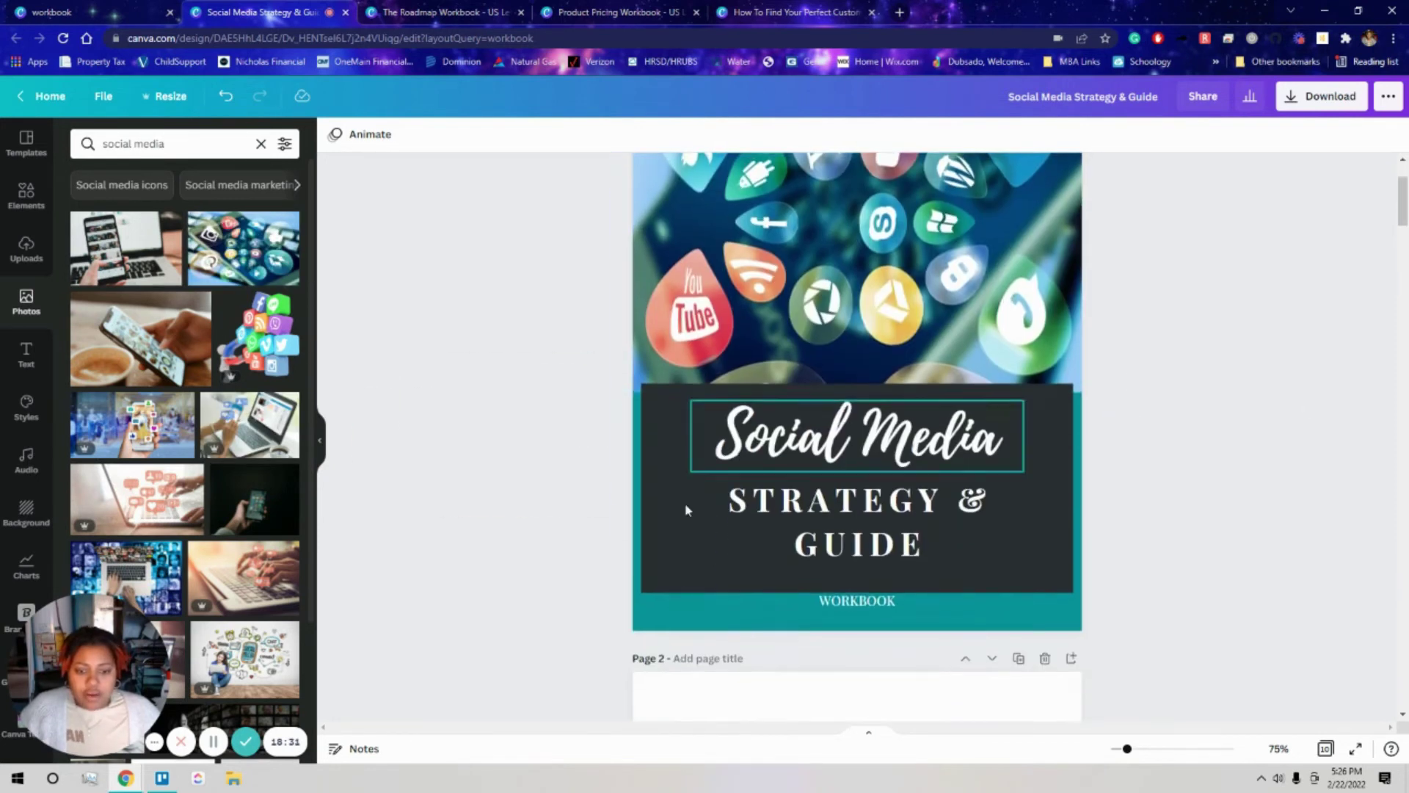
{"action": "left_click", "coordinate": [662, 606]}
{"action": "left_click", "coordinate": [335, 136]}
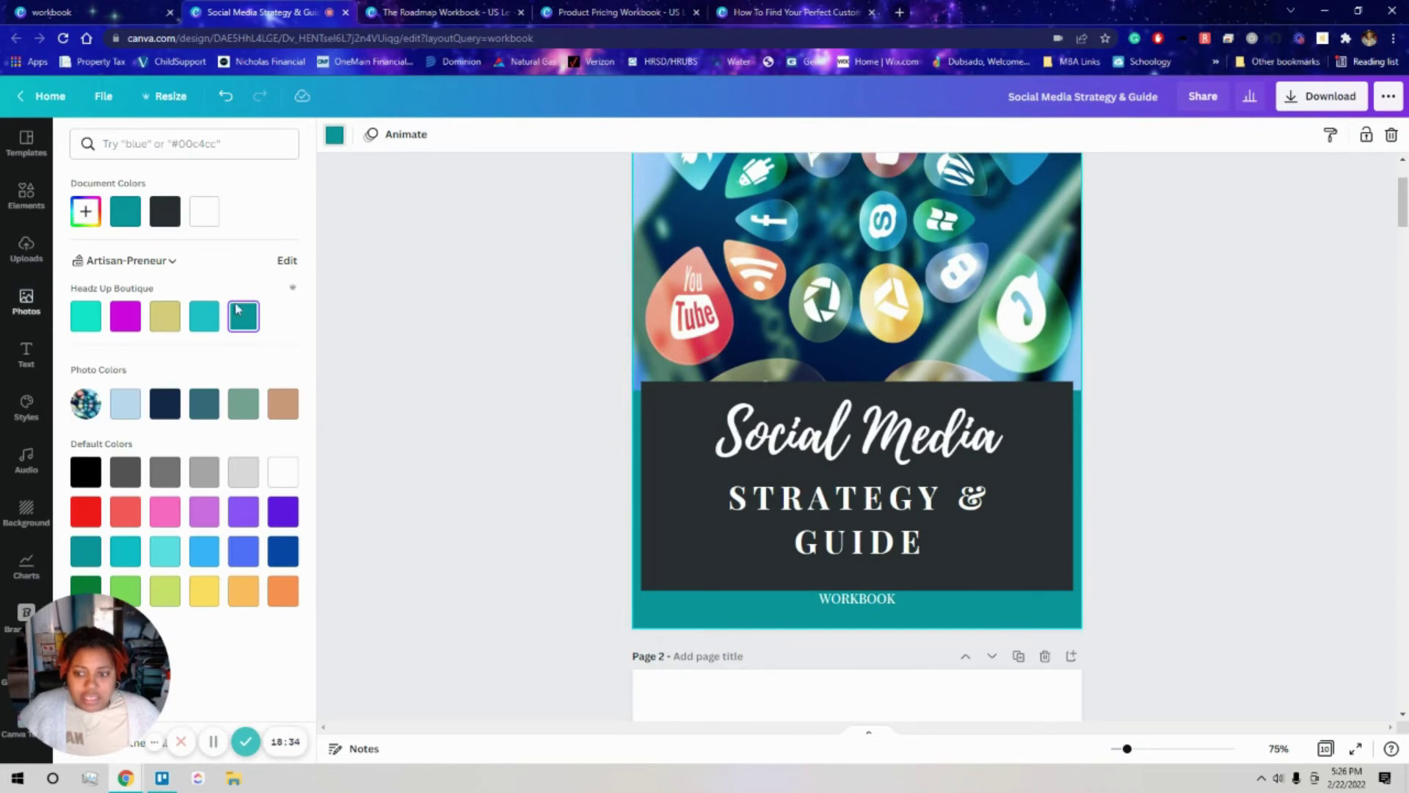
{"action": "left_click", "coordinate": [197, 323]}
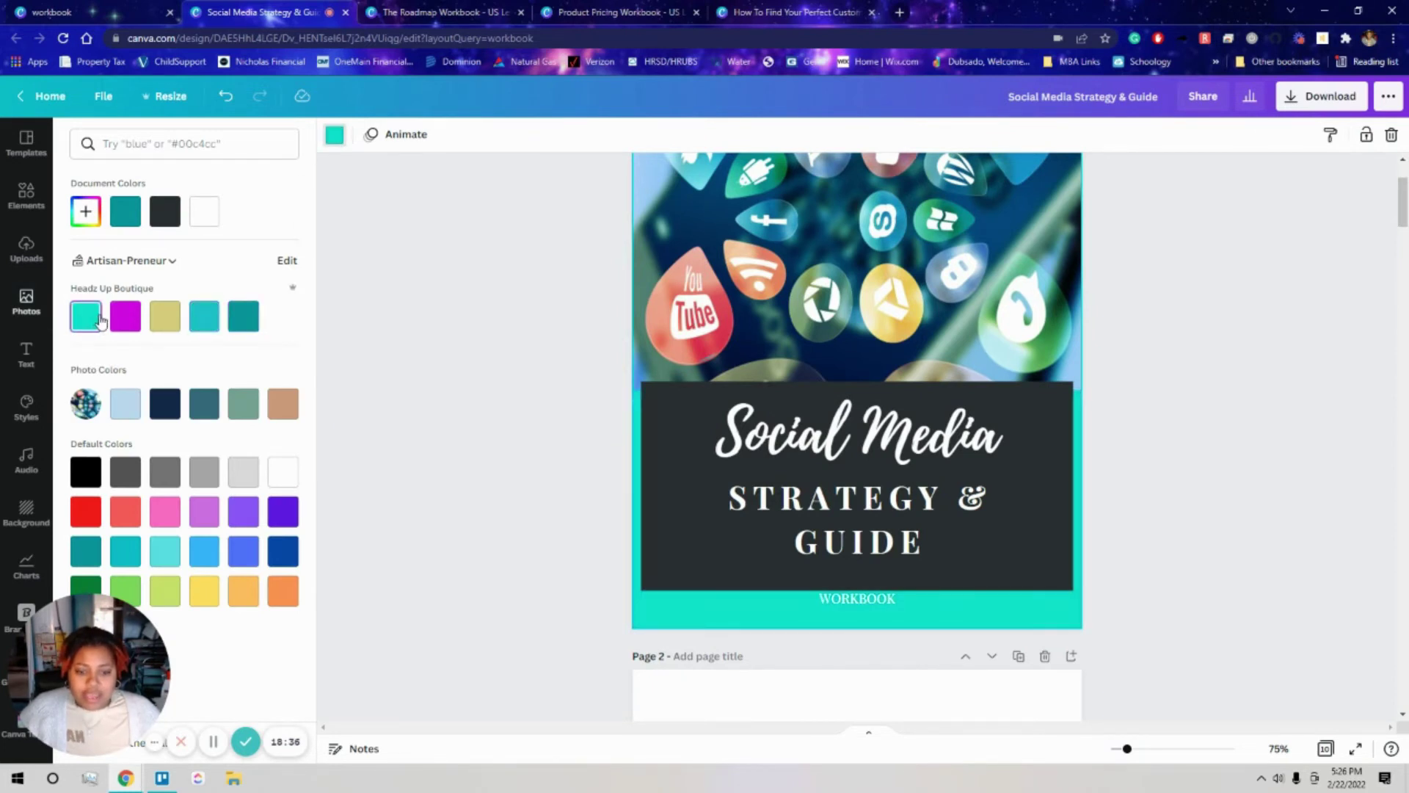
{"action": "left_click", "coordinate": [205, 208]}
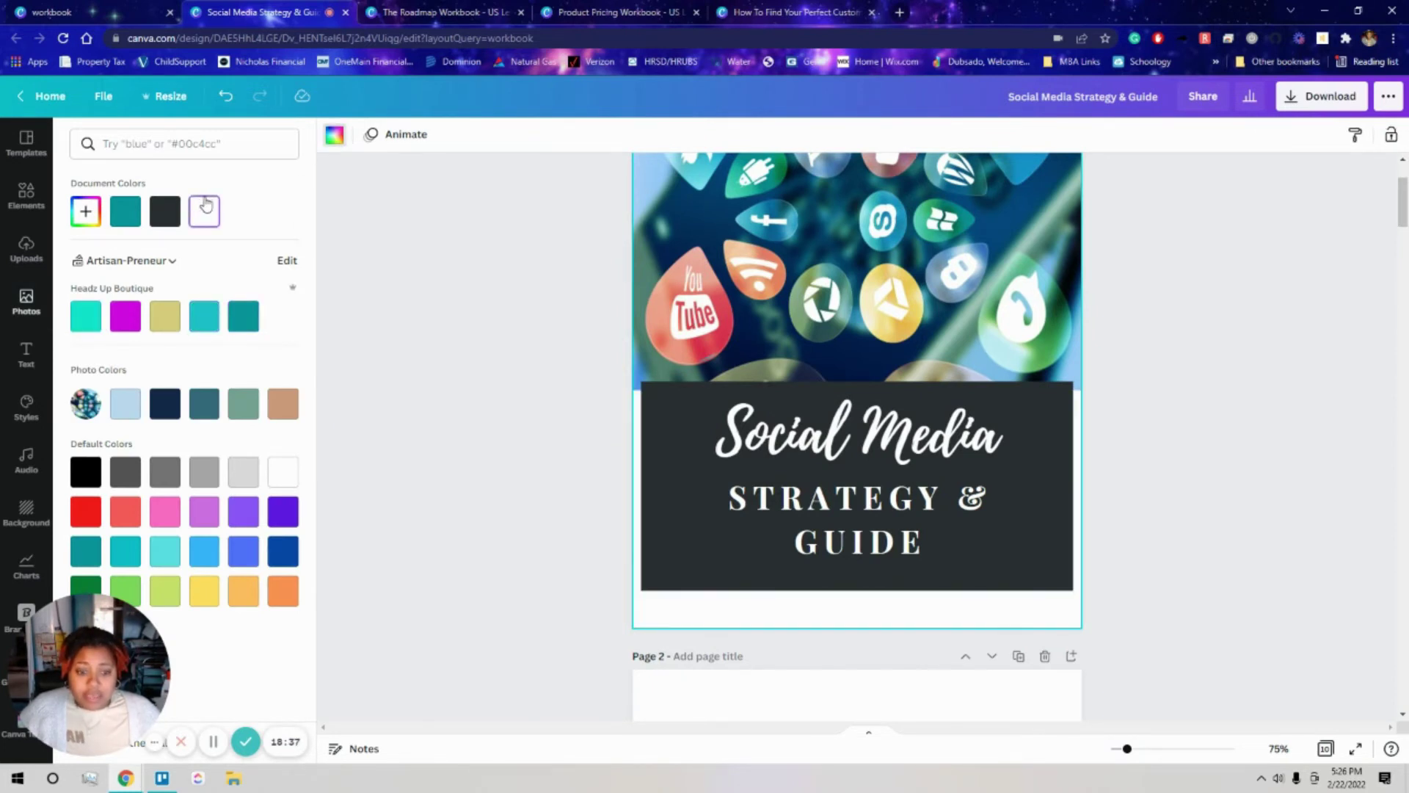
{"action": "left_click", "coordinate": [163, 330]}
{"action": "left_click", "coordinate": [246, 325]}
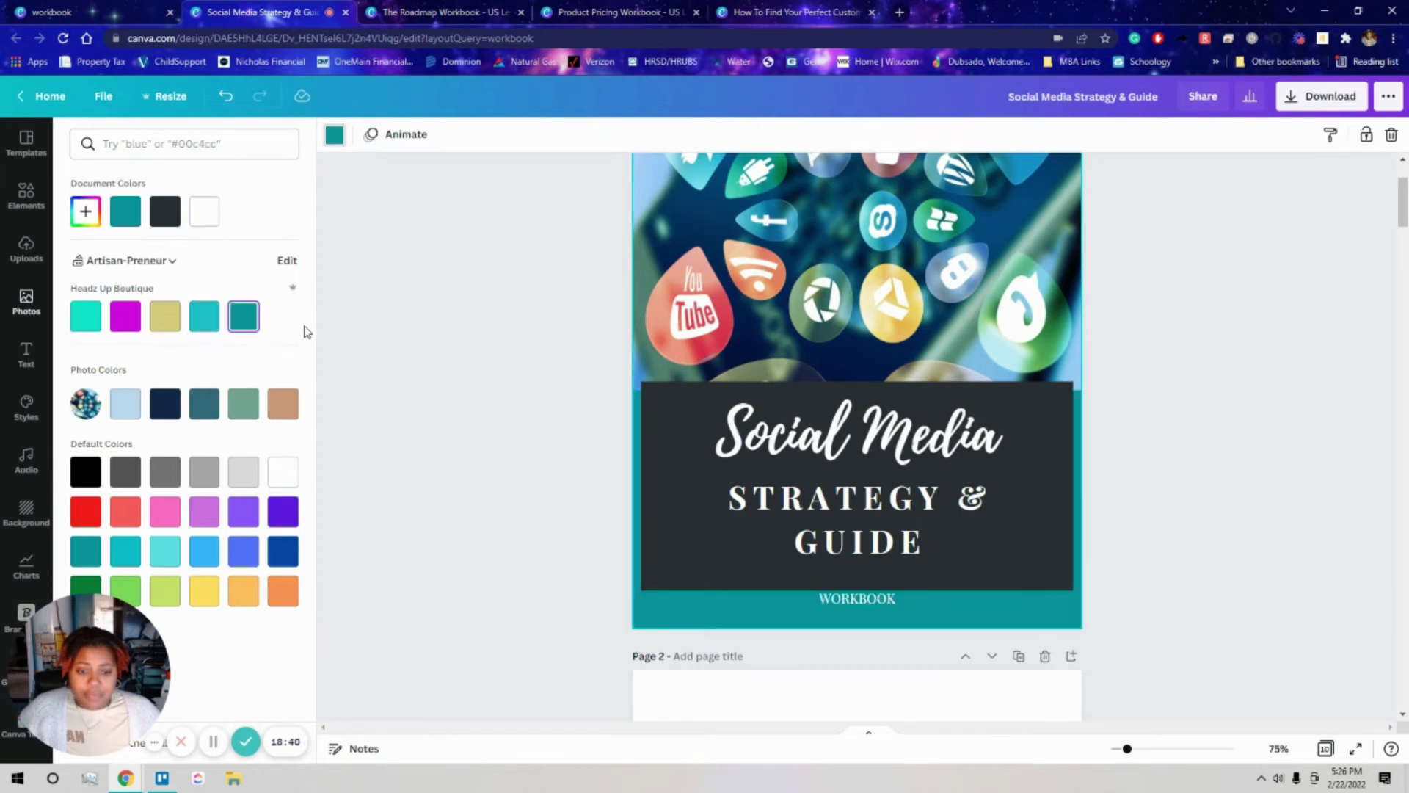
{"action": "scroll", "coordinate": [1214, 409], "scroll_direction": "down", "scroll_amount": 4}
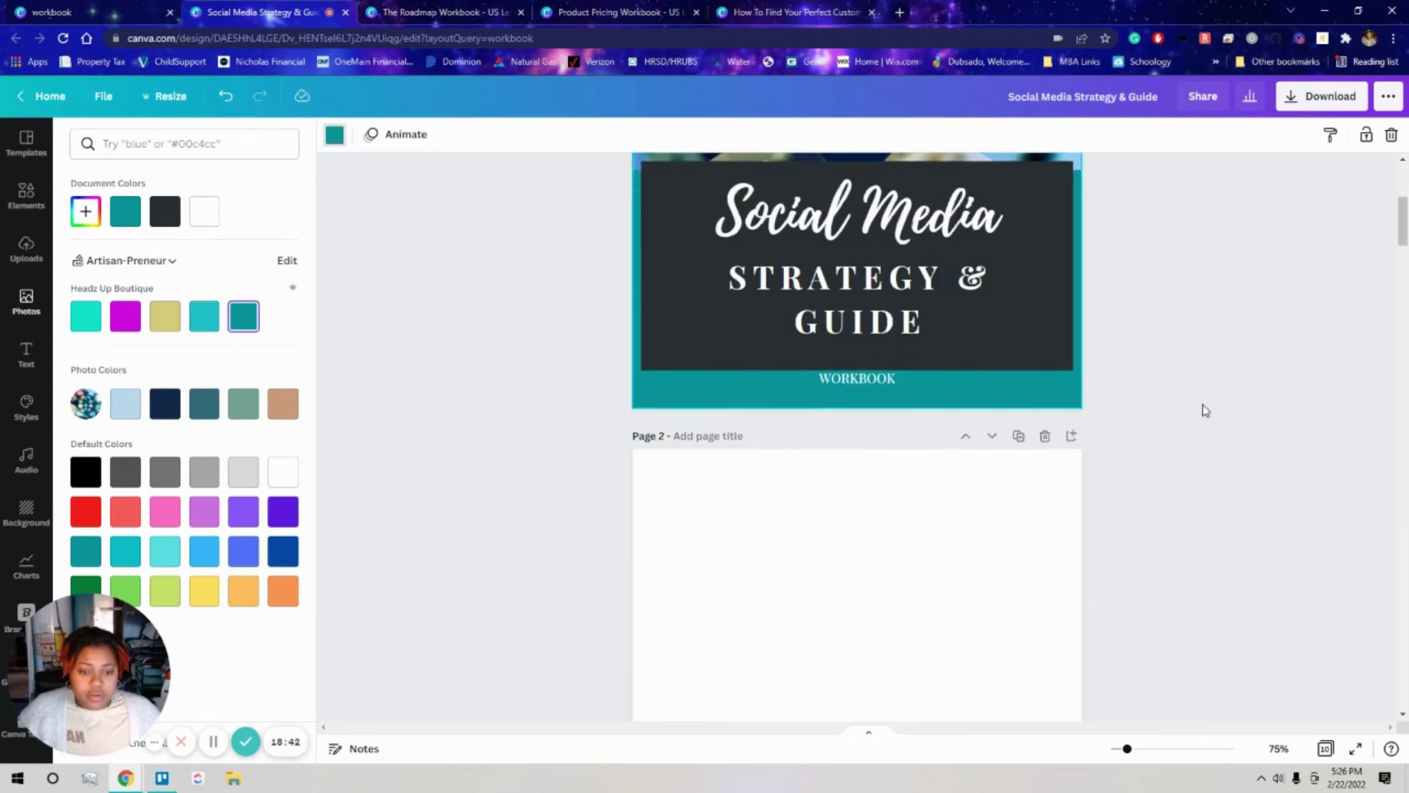
Select the Table of Contents title, logo and contents list in The Roadmap Workbook
{"action": "left_click", "coordinate": [511, 7]}
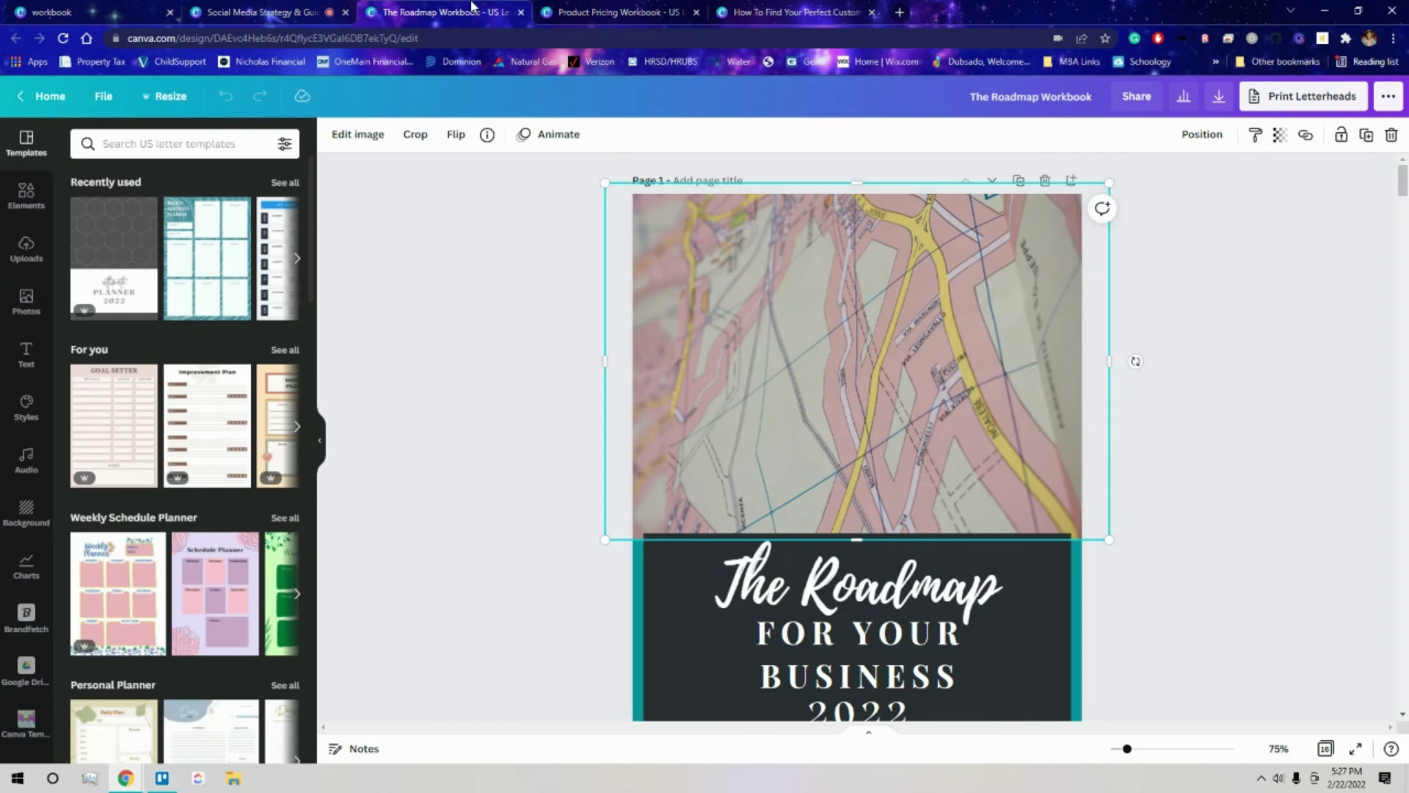
{"action": "scroll", "coordinate": [512, 307], "scroll_direction": "down", "scroll_amount": 5}
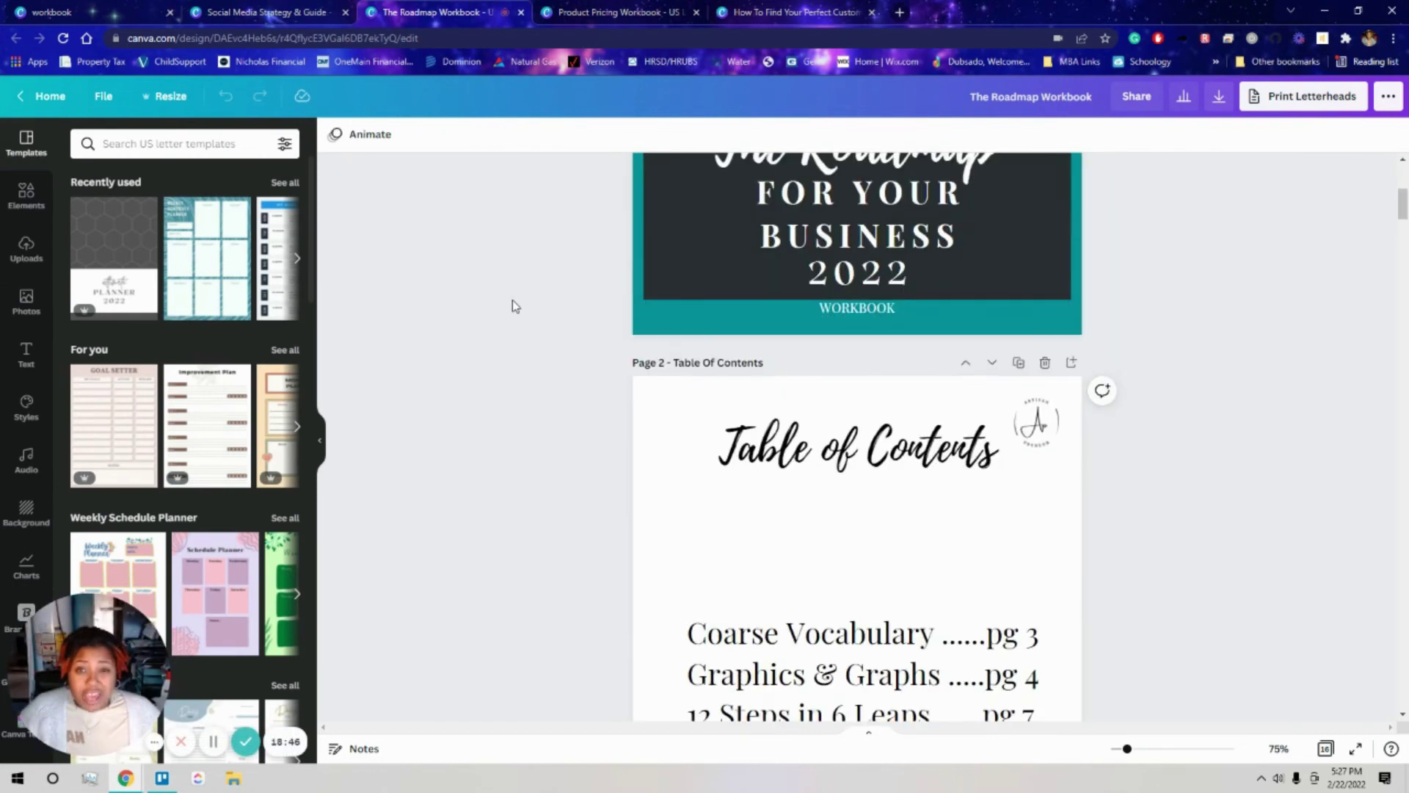
{"action": "scroll", "coordinate": [512, 299], "scroll_direction": "down", "scroll_amount": 4}
{"action": "scroll", "coordinate": [516, 301], "scroll_direction": "up", "scroll_amount": 2}
{"action": "left_click_drag", "start_coordinate": [690, 275], "coordinate": [1066, 609]}
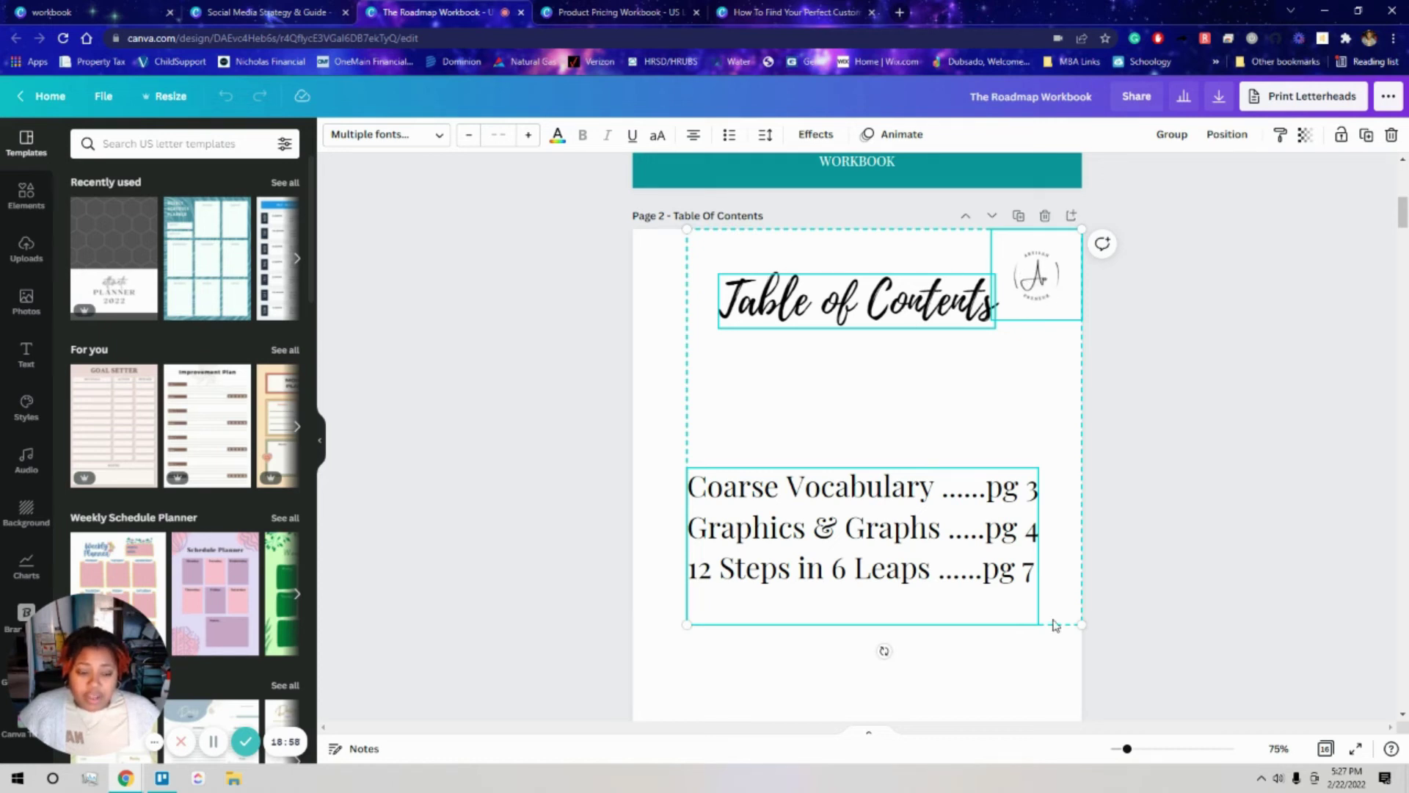
{"action": "scroll", "coordinate": [1054, 613], "scroll_direction": "down", "scroll_amount": 2}
{"action": "scroll", "coordinate": [1042, 497], "scroll_direction": "up", "scroll_amount": 1}
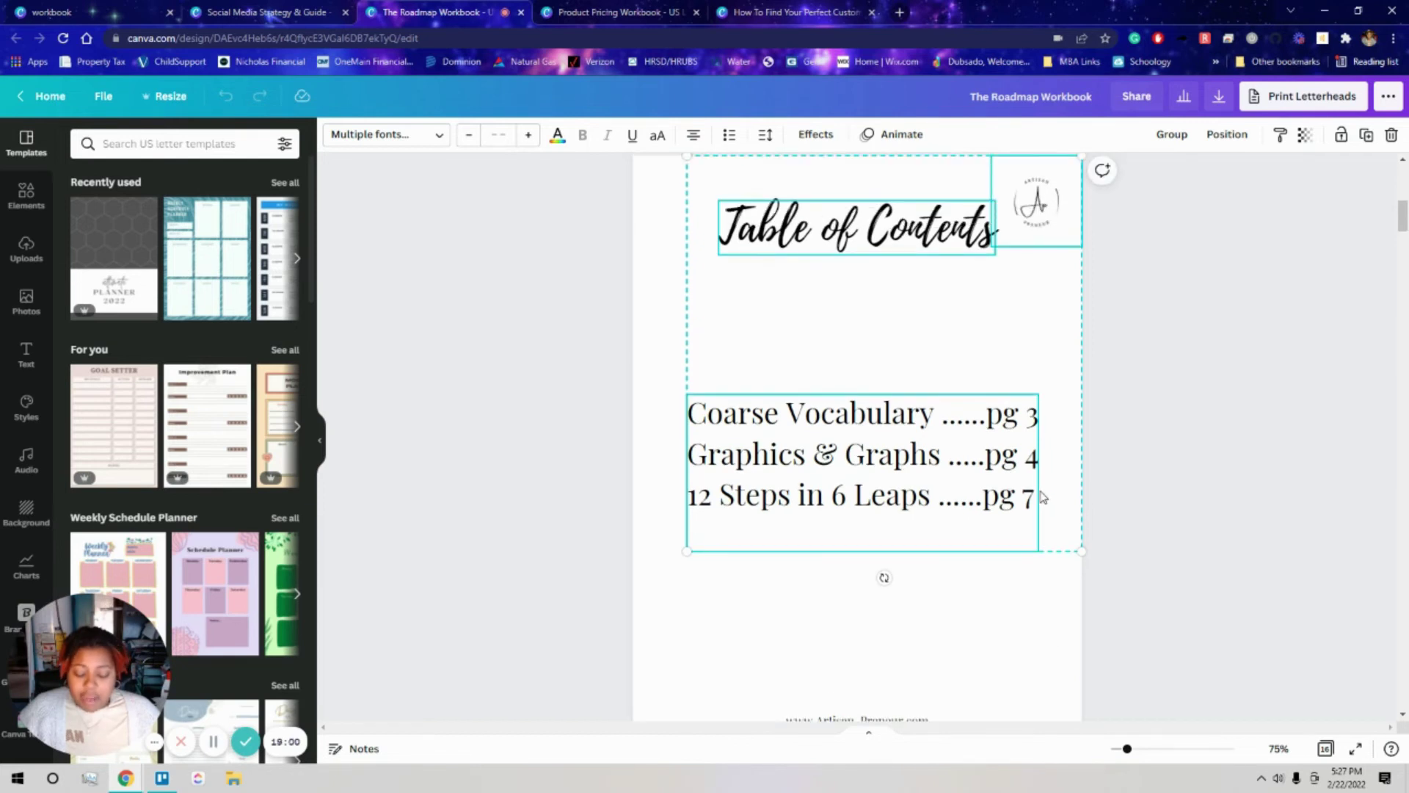
Paste the Table of Contents onto page 2 of the Social Media guide and shrink its logo slightly
{"action": "left_click", "coordinate": [266, 11]}
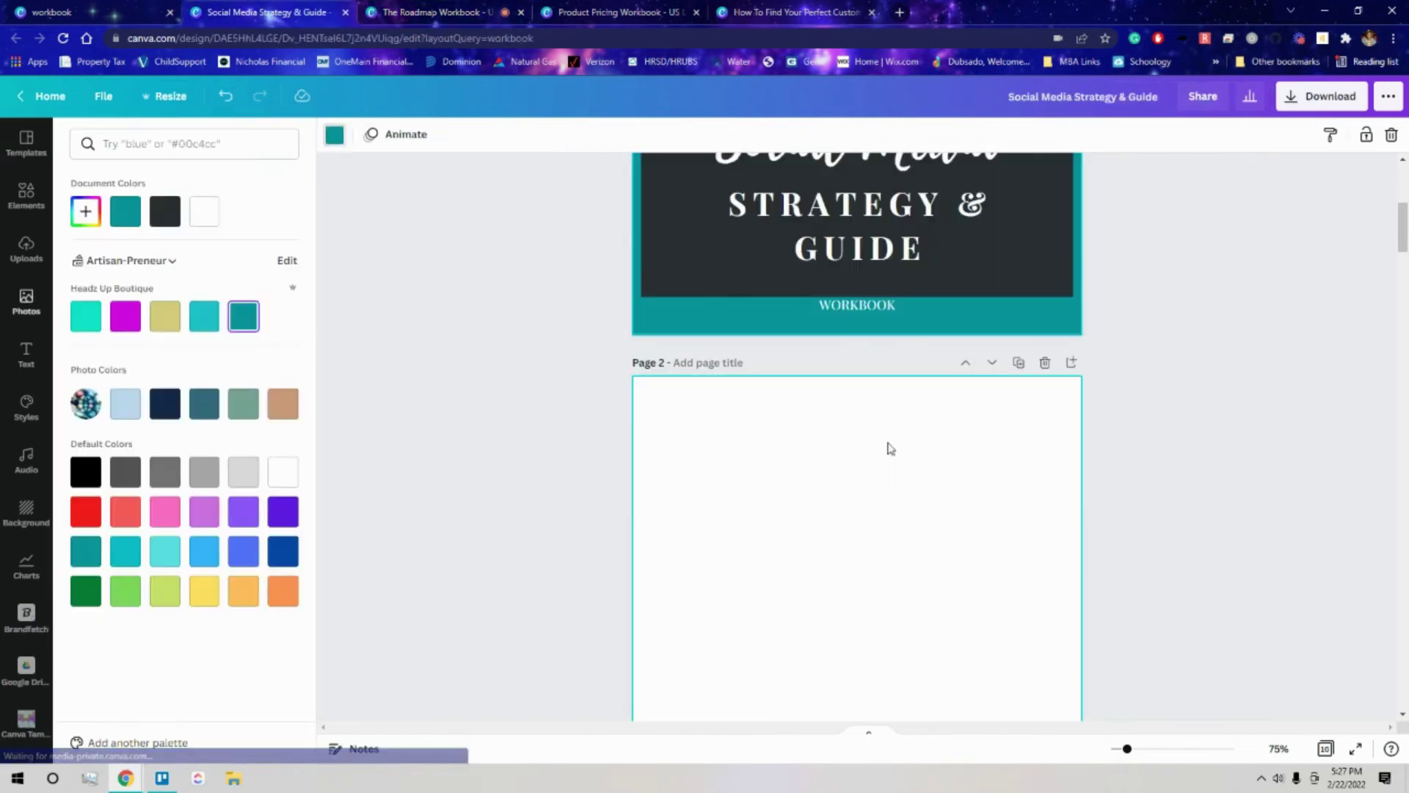
{"action": "key", "text": "ctrl+v"}
{"action": "scroll", "coordinate": [881, 469], "scroll_direction": "down", "scroll_amount": 3}
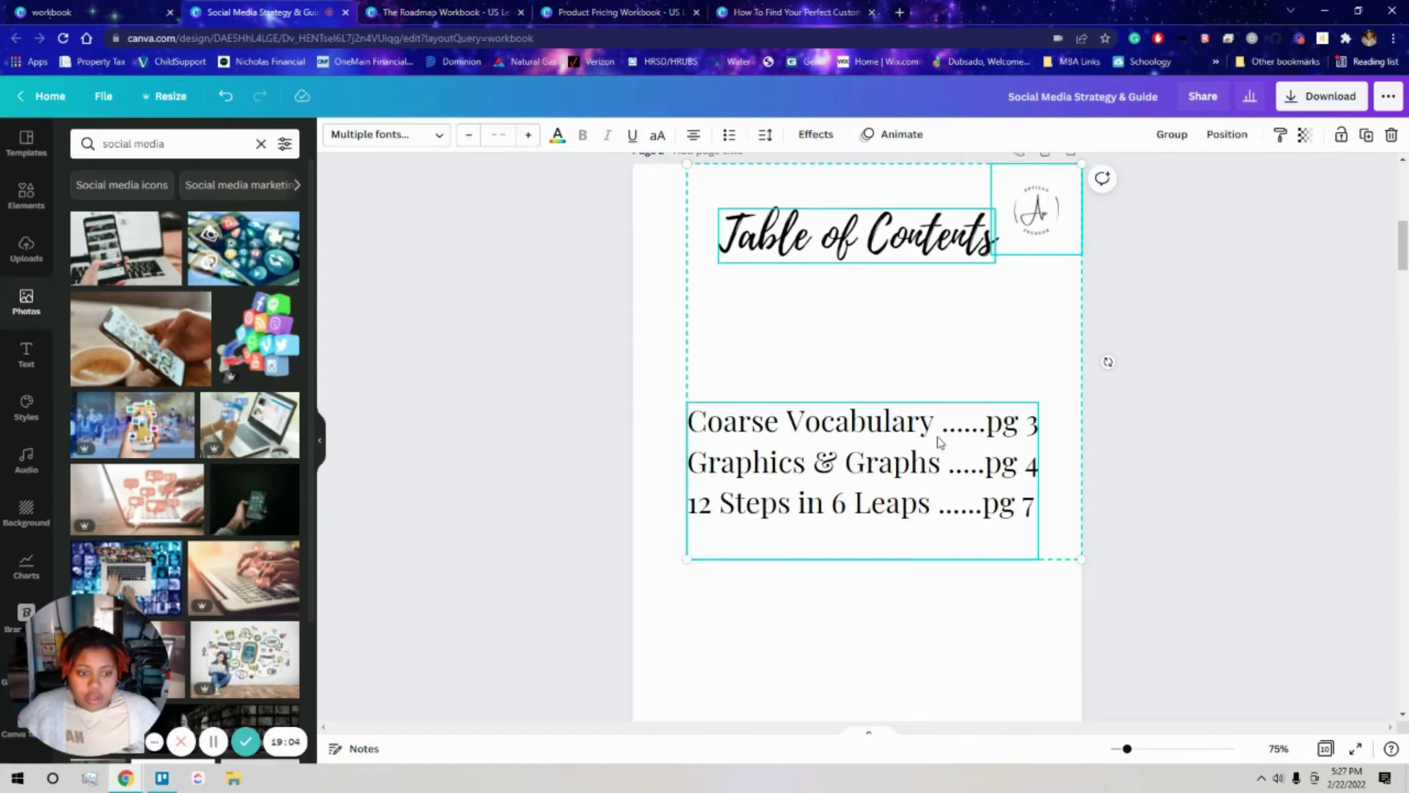
{"action": "scroll", "coordinate": [940, 438], "scroll_direction": "up", "scroll_amount": 1}
{"action": "left_click", "coordinate": [1131, 463]}
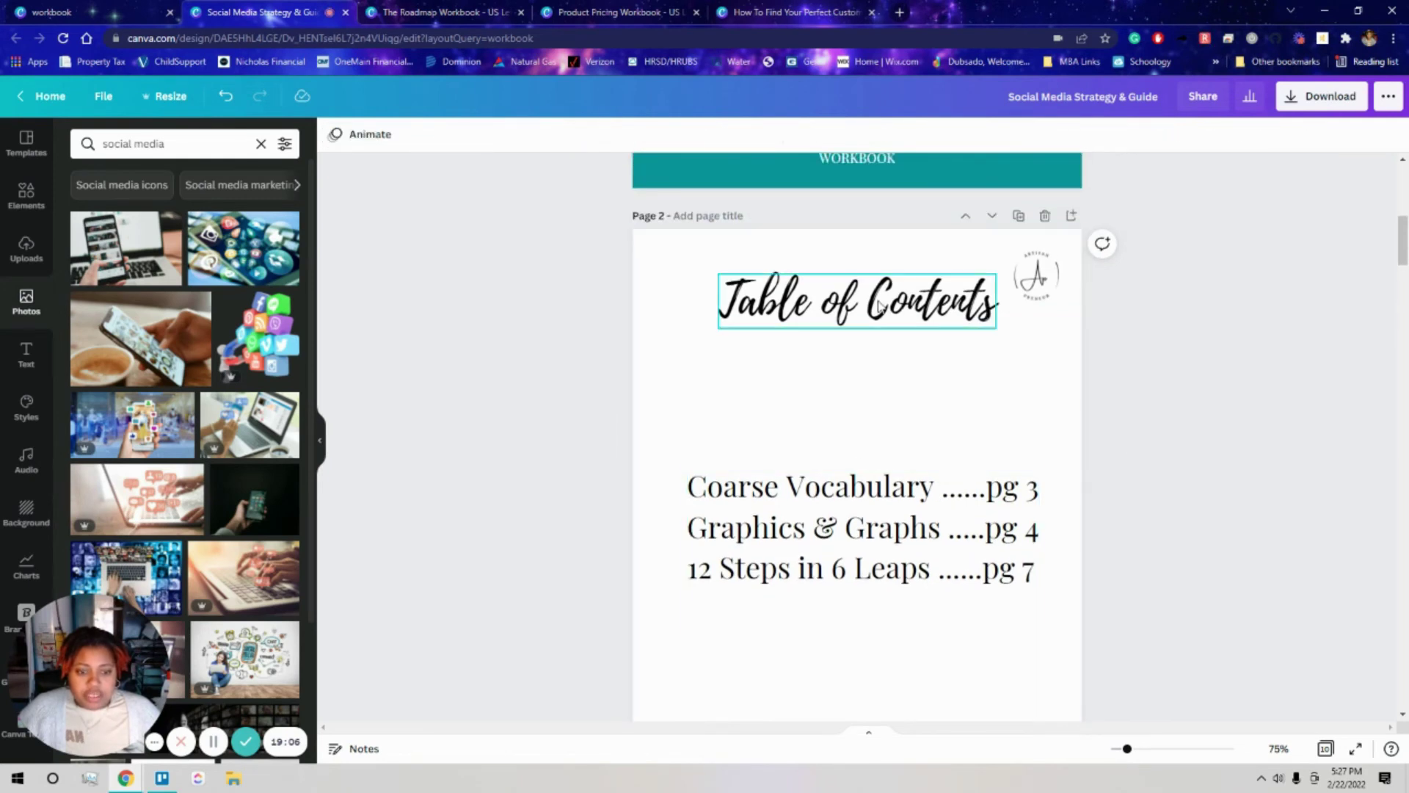
{"action": "left_click", "coordinate": [1035, 299]}
{"action": "left_click_drag", "start_coordinate": [993, 318], "coordinate": [1015, 304]}
{"action": "left_click", "coordinate": [1098, 407]}
Select everything on The Roadmap Workbook's page 16 social-handles contact page
{"action": "scroll", "coordinate": [946, 453], "scroll_direction": "down", "scroll_amount": 10}
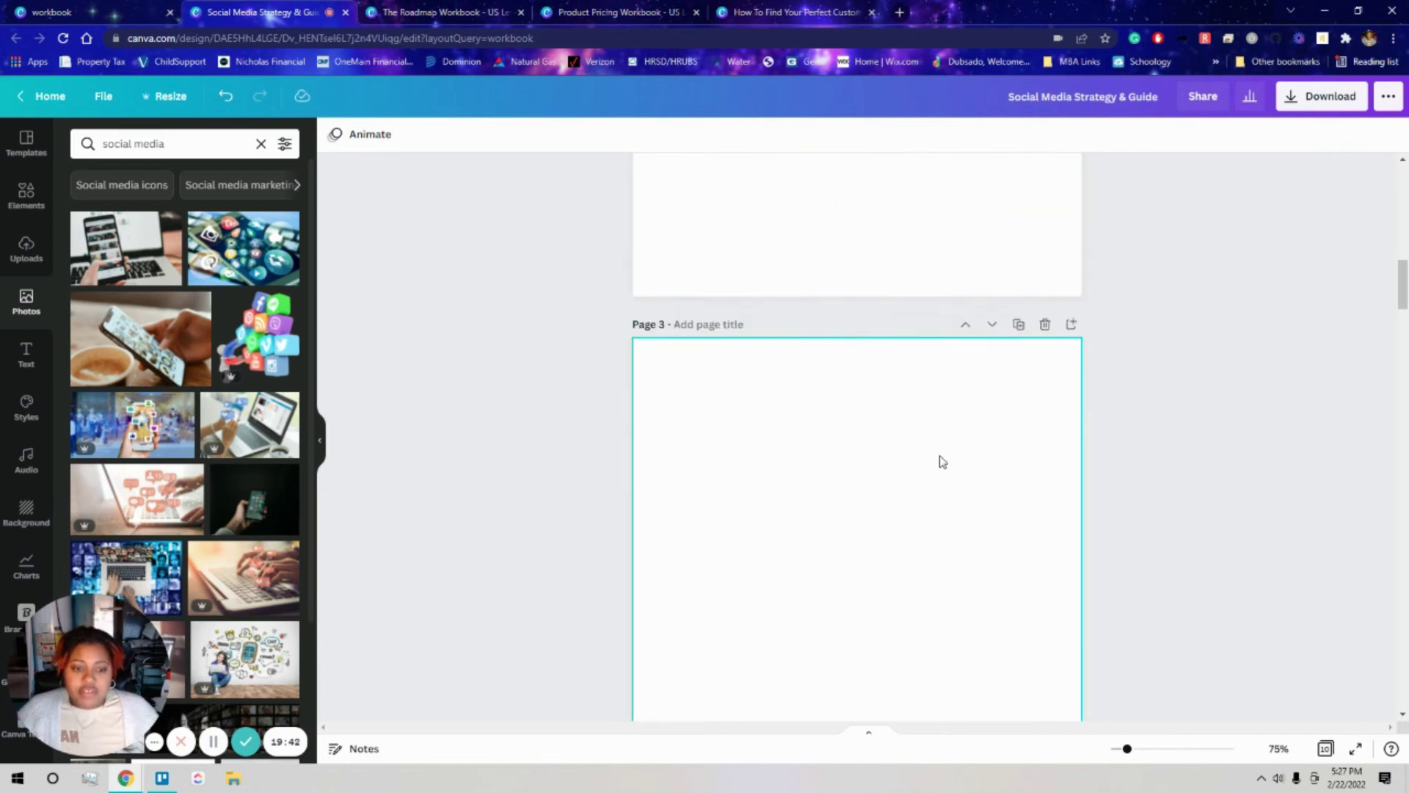
{"action": "scroll", "coordinate": [891, 435], "scroll_direction": "up", "scroll_amount": 2}
{"action": "left_click", "coordinate": [448, 11]}
{"action": "scroll", "coordinate": [884, 210], "scroll_direction": "down", "scroll_amount": 8}
{"action": "scroll", "coordinate": [758, 434], "scroll_direction": "down", "scroll_amount": 4}
{"action": "scroll", "coordinate": [763, 435], "scroll_direction": "up", "scroll_amount": 6}
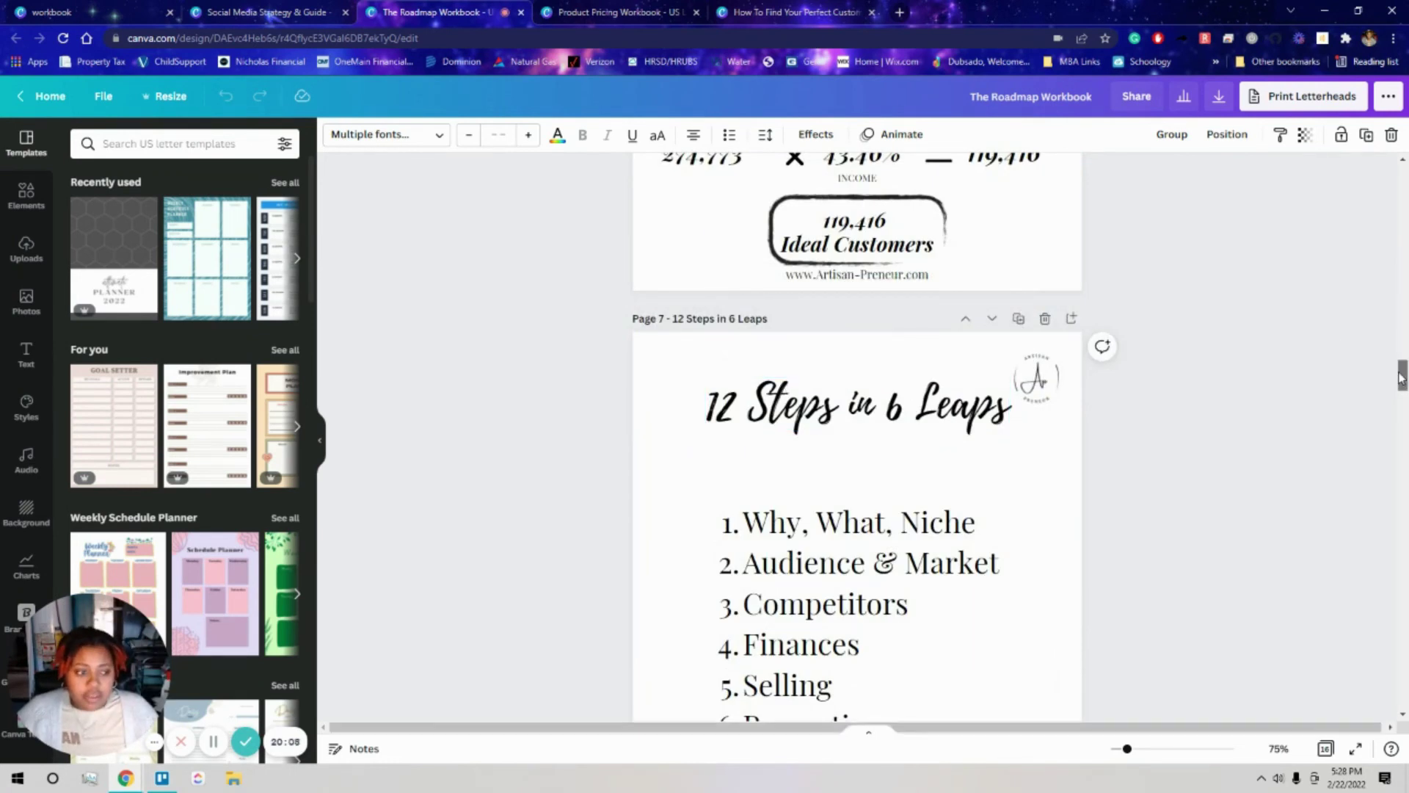
{"action": "left_click_drag", "start_coordinate": [1397, 379], "coordinate": [1398, 691]}
{"action": "scroll", "coordinate": [704, 301], "scroll_direction": "up", "scroll_amount": 3}
{"action": "scroll", "coordinate": [1003, 395], "scroll_direction": "down", "scroll_amount": 3}
{"action": "scroll", "coordinate": [1002, 394], "scroll_direction": "up", "scroll_amount": 3}
{"action": "left_click", "coordinate": [966, 404]}
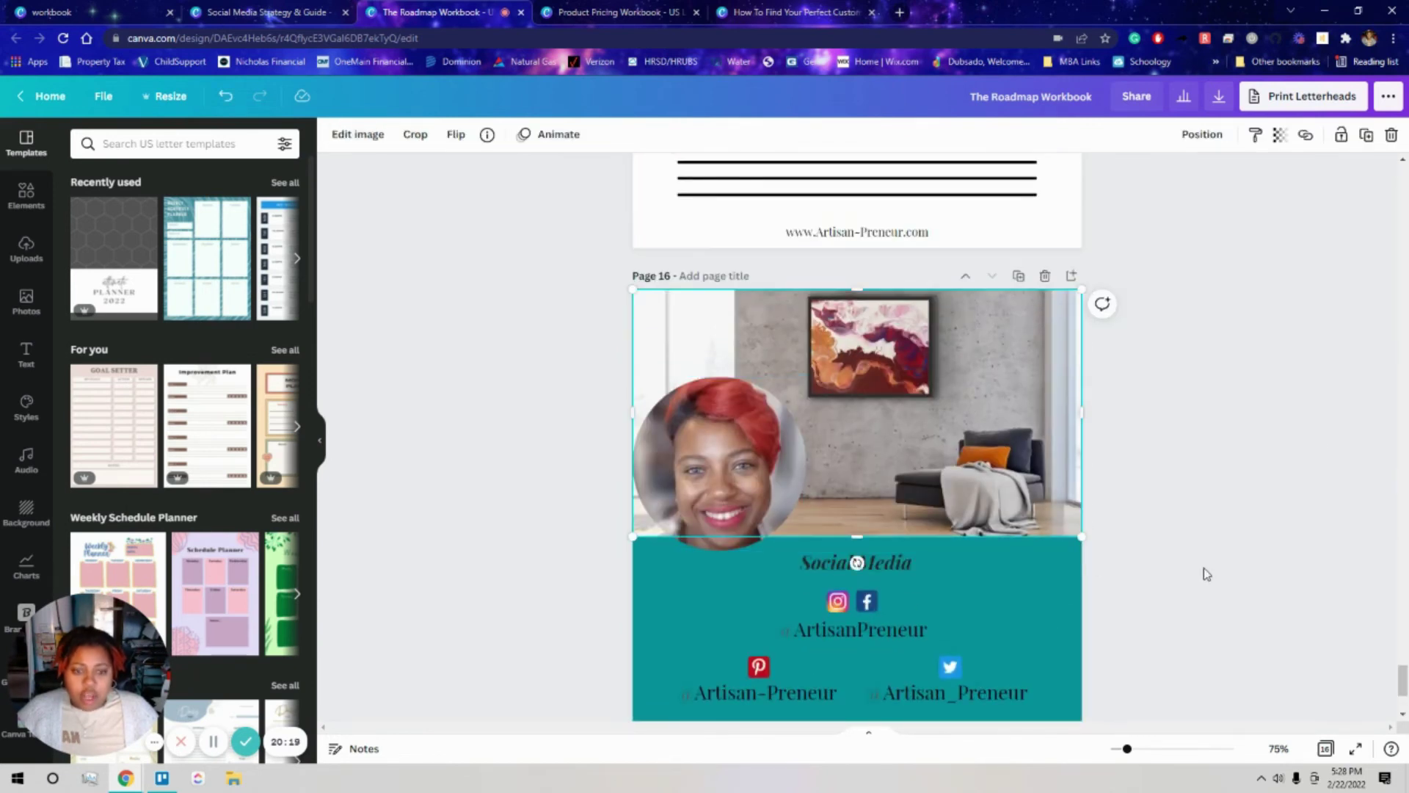
{"action": "scroll", "coordinate": [1201, 575], "scroll_direction": "down", "scroll_amount": 1}
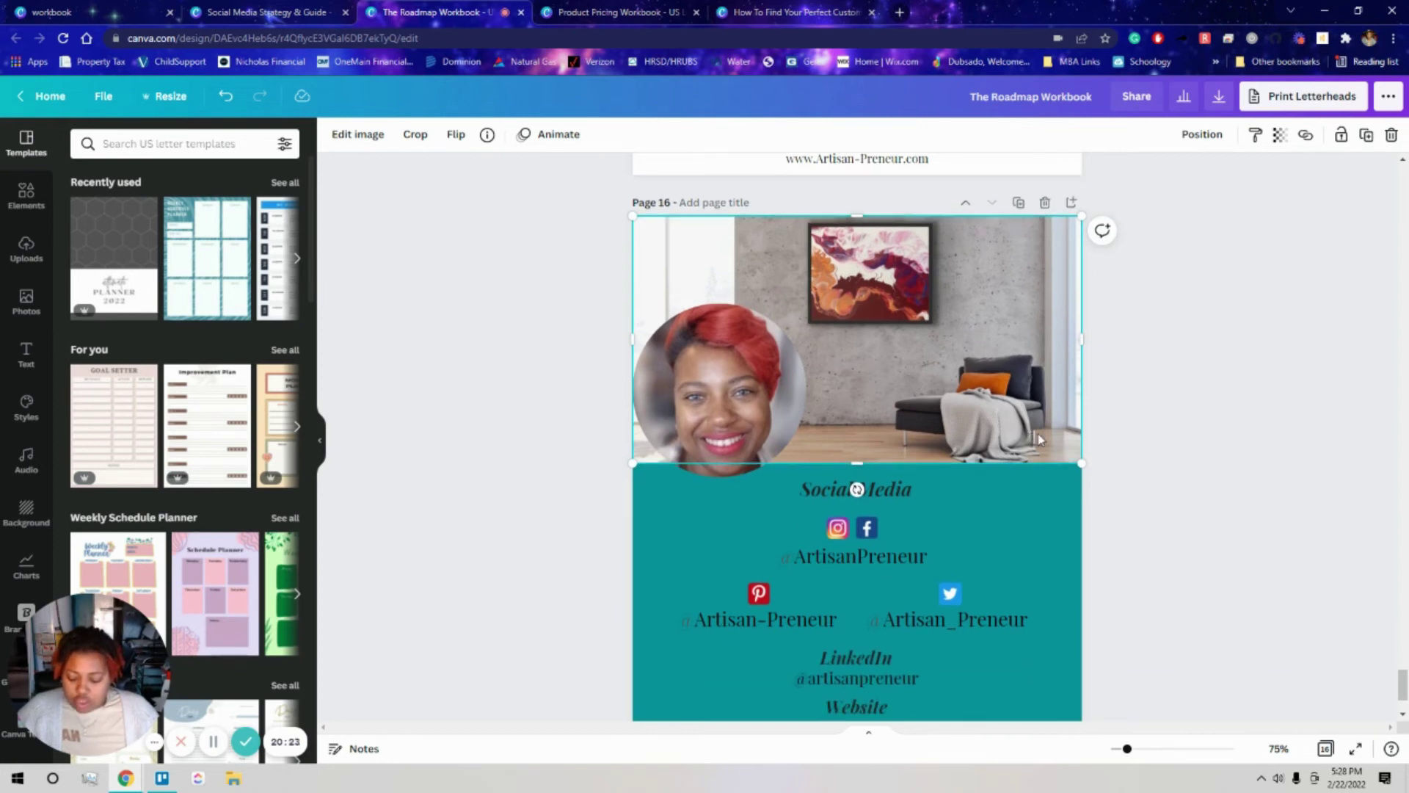
{"action": "key", "text": "ctrl+a"}
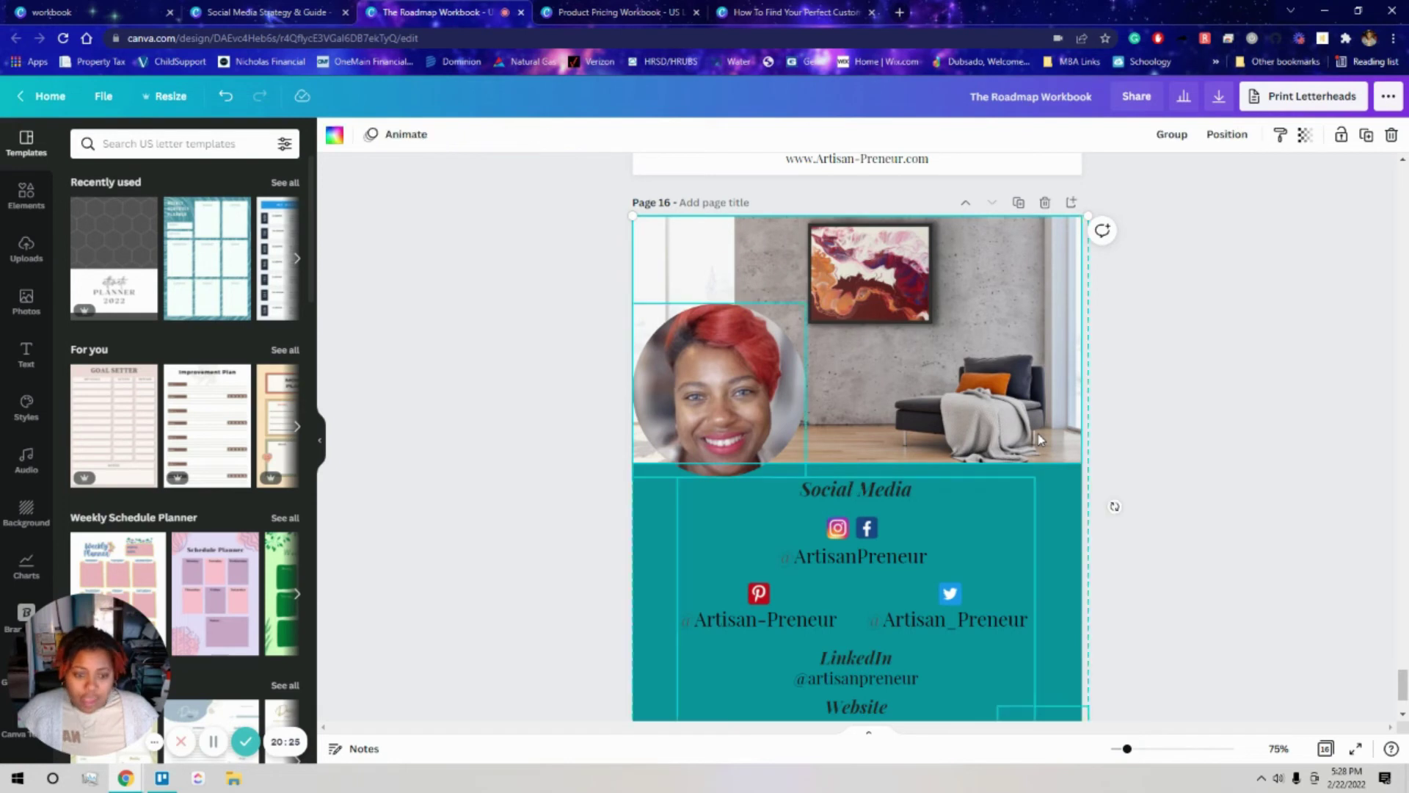
{"action": "scroll", "coordinate": [1080, 433], "scroll_direction": "down", "scroll_amount": 2}
{"action": "scroll", "coordinate": [1113, 429], "scroll_direction": "up", "scroll_amount": 1}
Add a new page 10 to the Social Media guide and paste the contact page onto it
{"action": "left_click", "coordinate": [264, 12]}
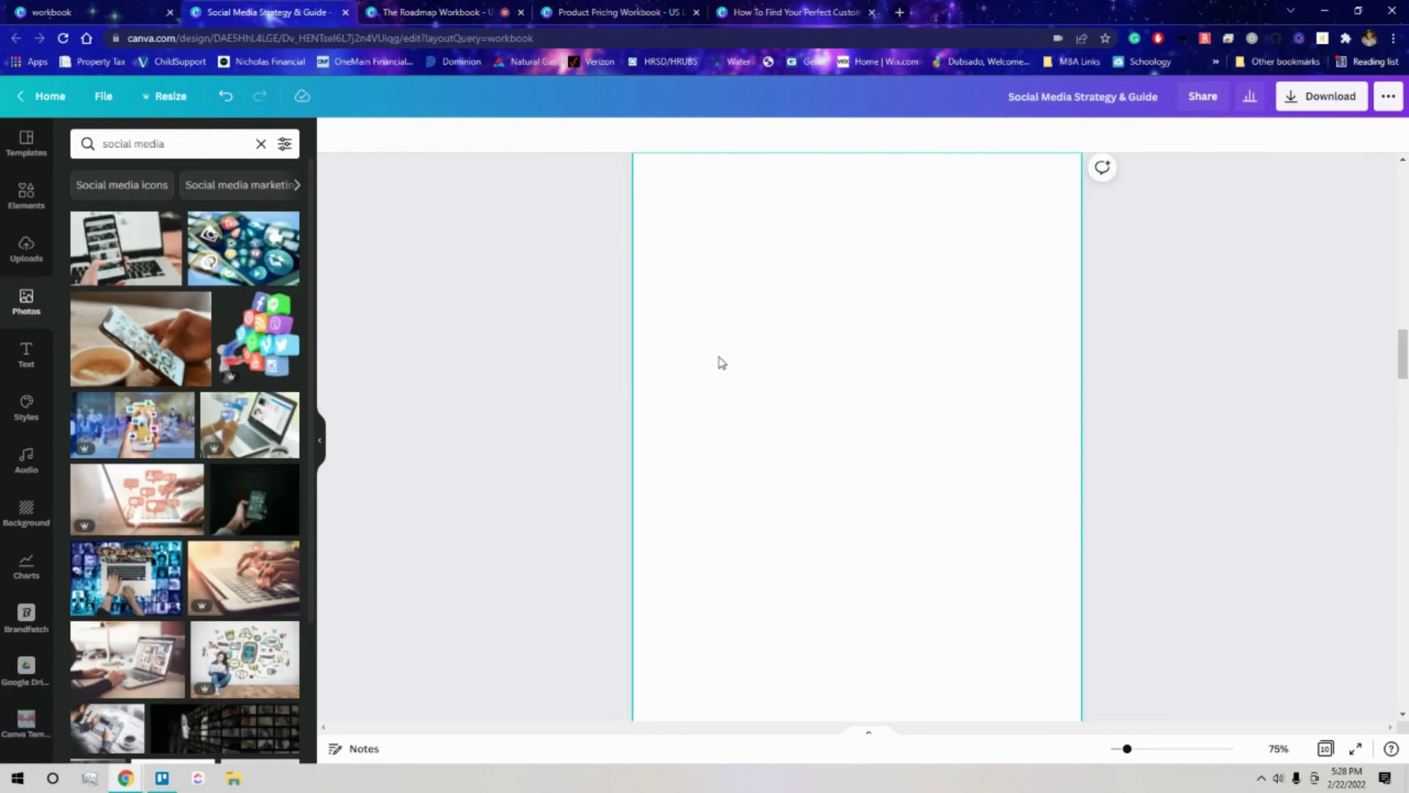
{"action": "scroll", "coordinate": [745, 355], "scroll_direction": "down", "scroll_amount": 10}
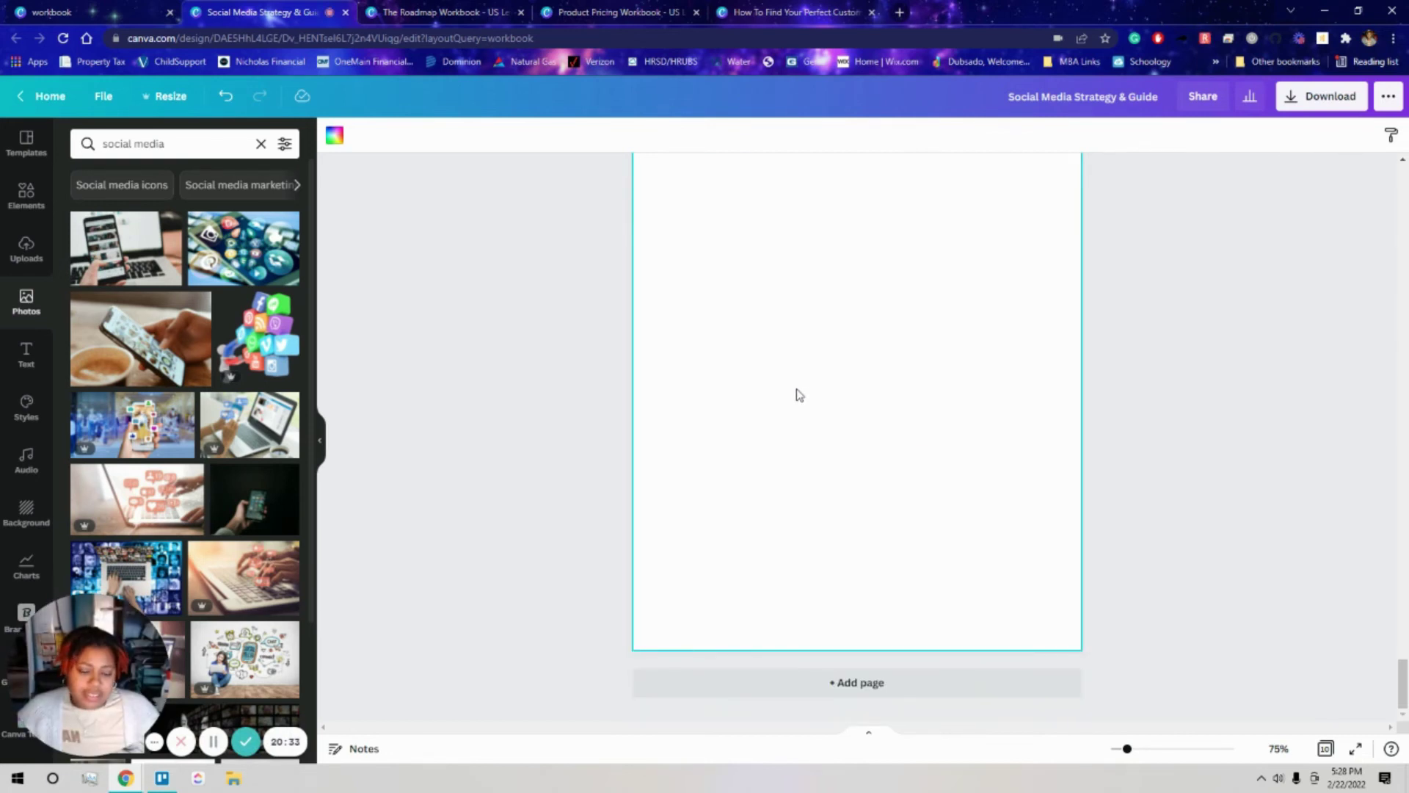
{"action": "key", "text": "ctrl+Return"}
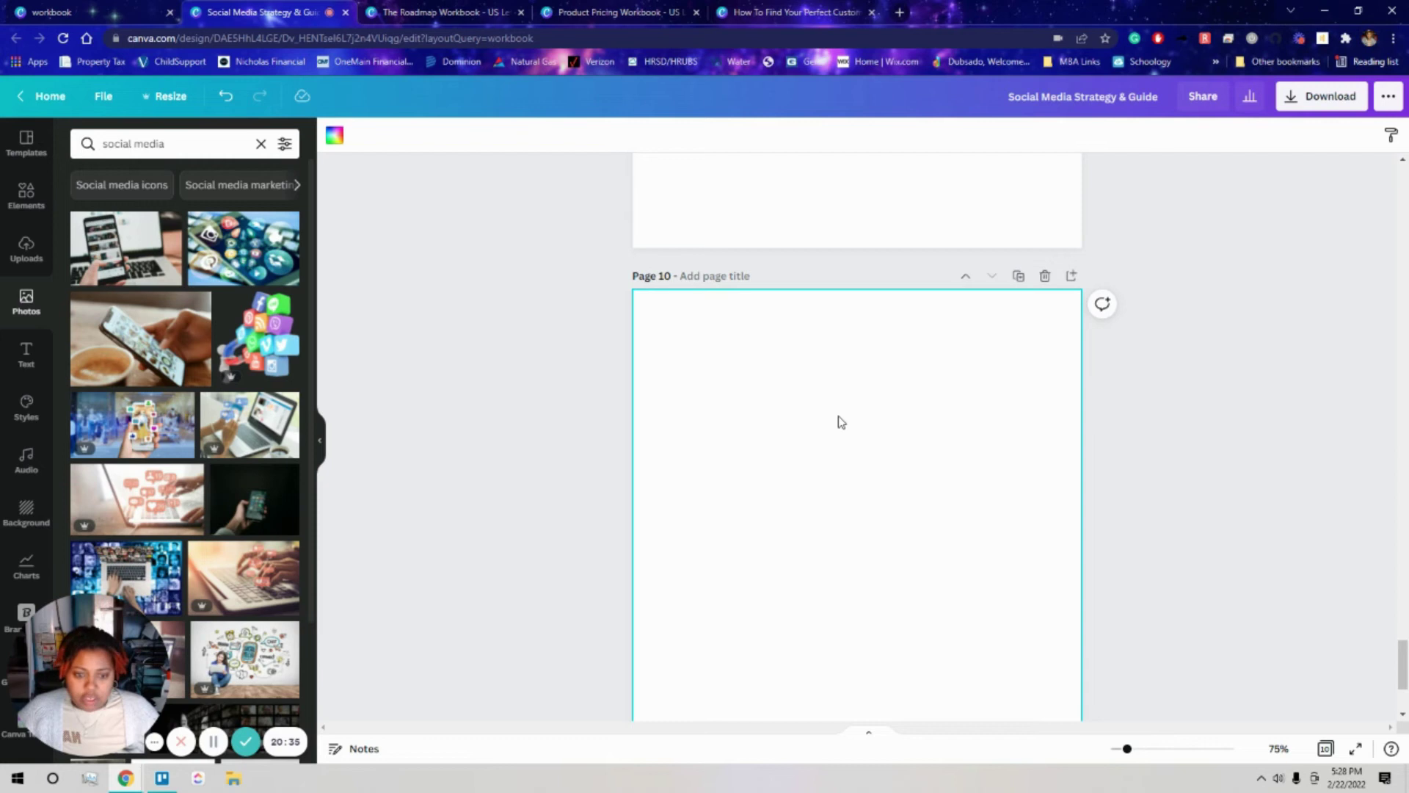
{"action": "key", "text": "ctrl+v"}
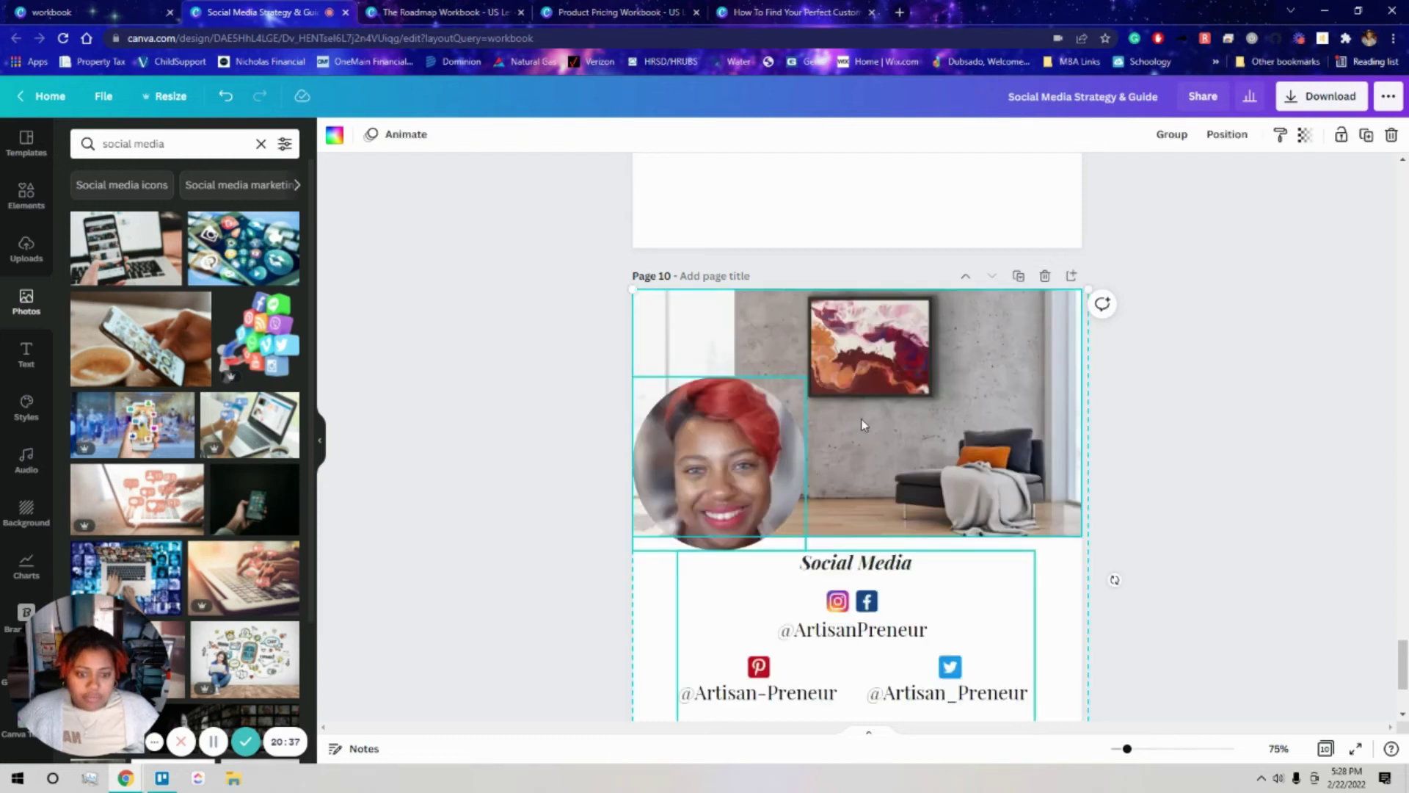
{"action": "scroll", "coordinate": [1150, 472], "scroll_direction": "down", "scroll_amount": 2}
{"action": "left_click", "coordinate": [1172, 482]}
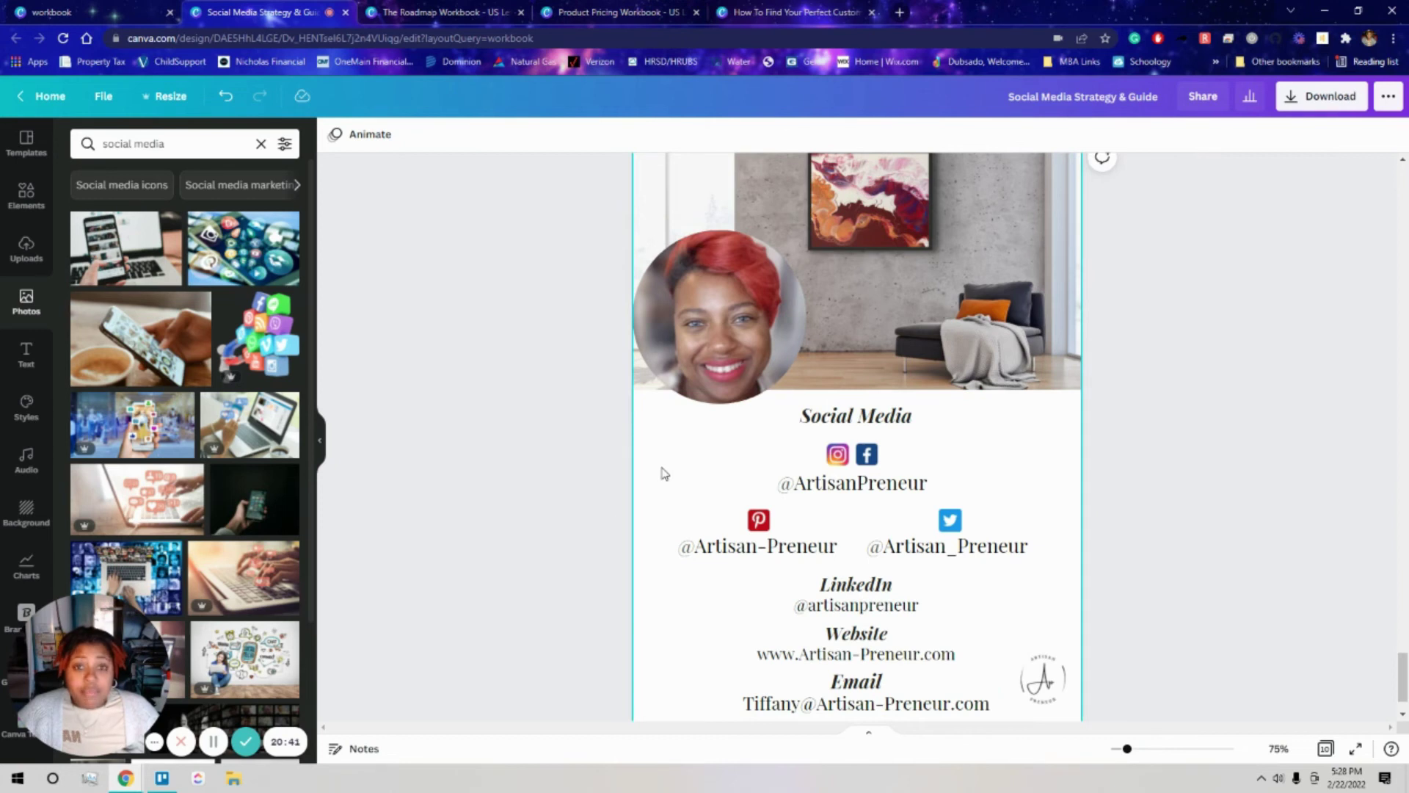
Shrink the contact page's circular logo and tuck it into the bottom-right corner
{"action": "scroll", "coordinate": [661, 474], "scroll_direction": "down", "scroll_amount": 1}
{"action": "left_click", "coordinate": [1059, 601]}
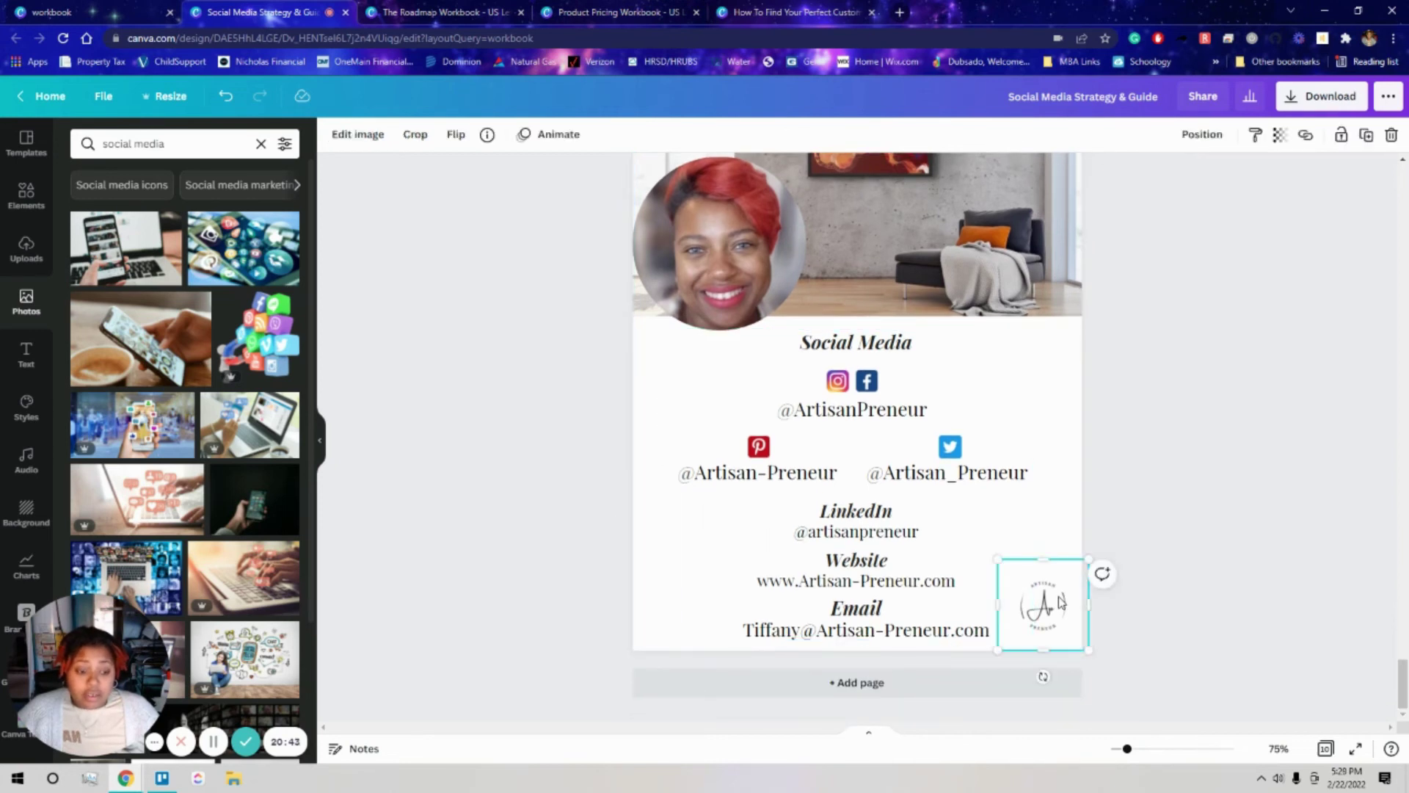
{"action": "left_click_drag", "start_coordinate": [997, 562], "coordinate": [1042, 615]}
{"action": "left_click", "coordinate": [1178, 587]}
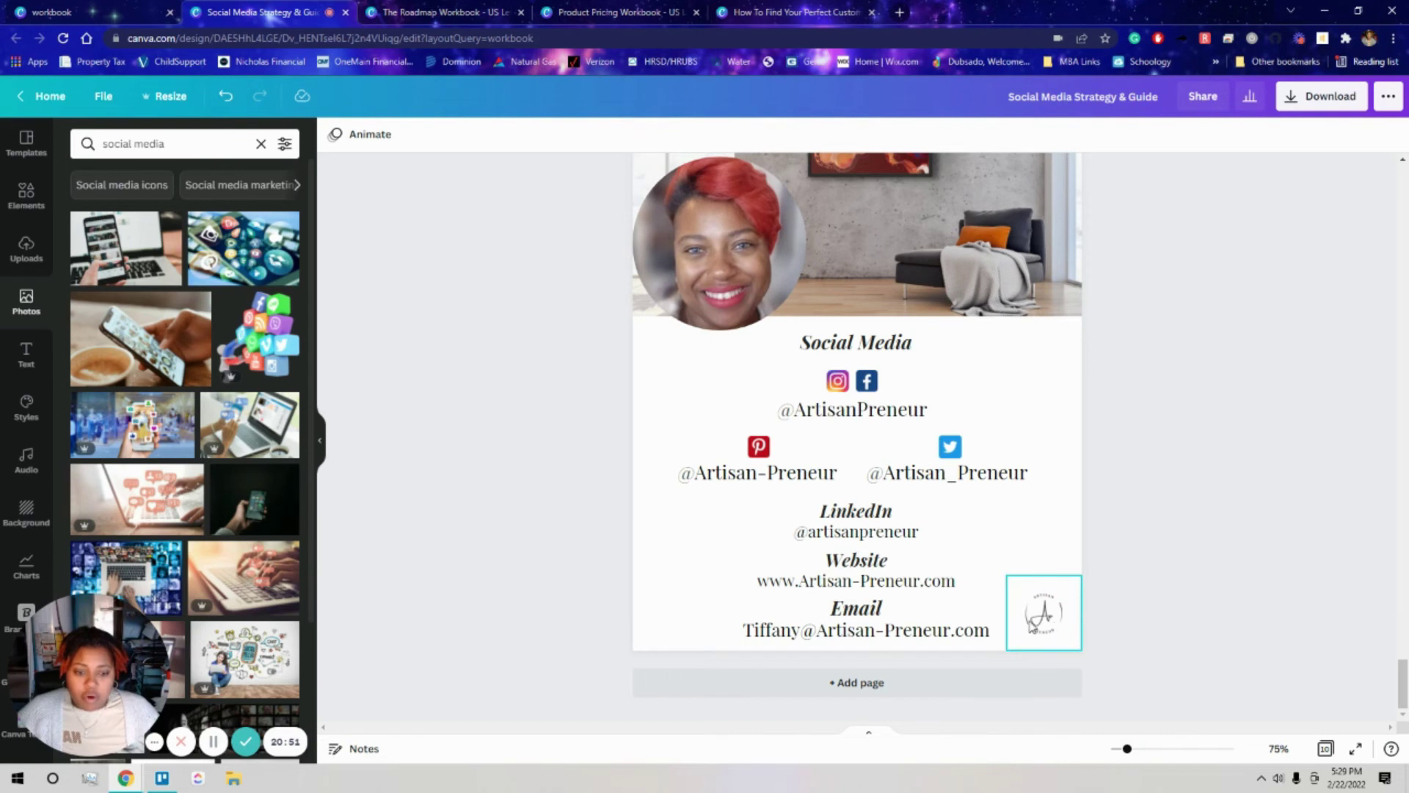
{"action": "scroll", "coordinate": [1138, 598], "scroll_direction": "up", "scroll_amount": 3}
{"action": "scroll", "coordinate": [1171, 587], "scroll_direction": "down", "scroll_amount": 3}
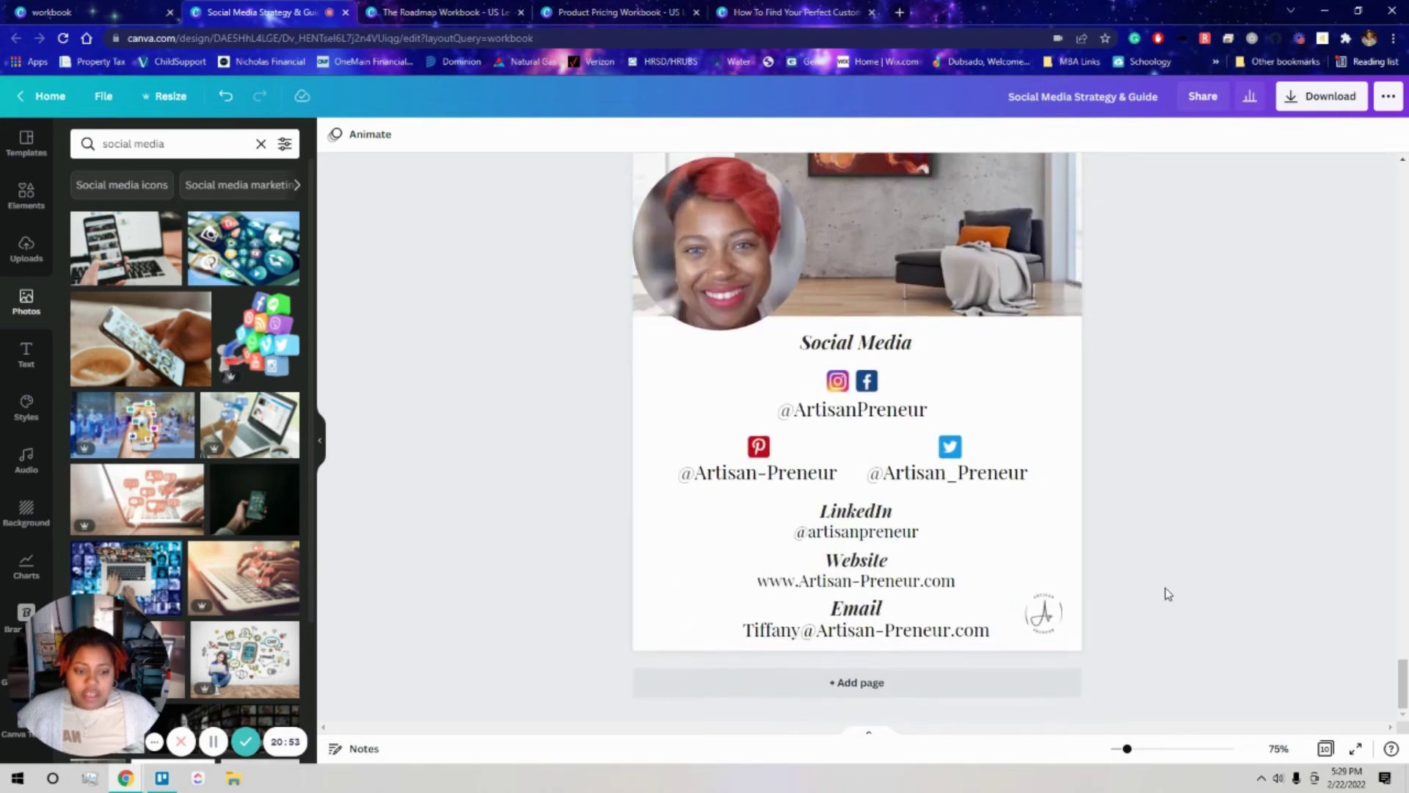
{"action": "scroll", "coordinate": [1049, 623], "scroll_direction": "up", "scroll_amount": 1}
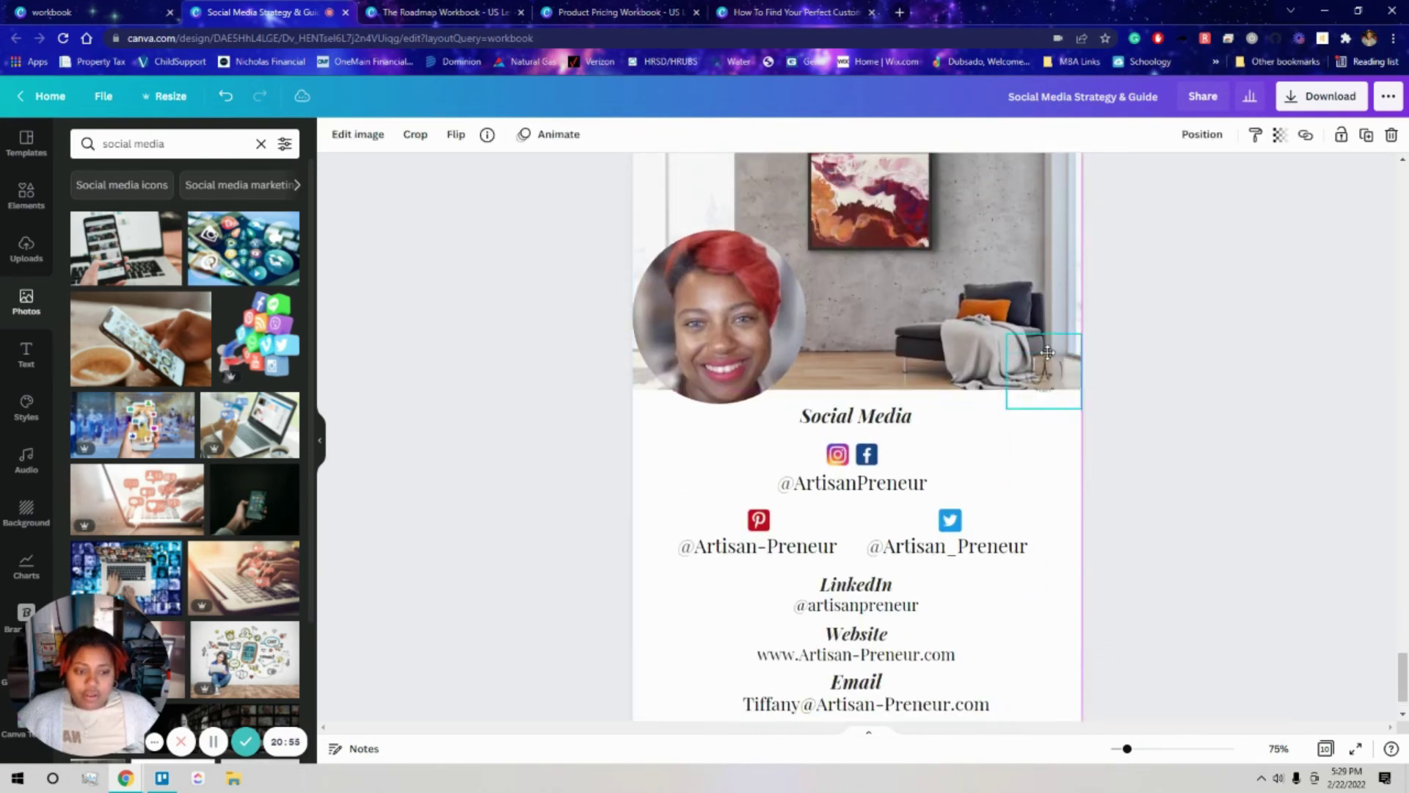
Return to The Roadmap Workbook's Competitors page
{"action": "left_click", "coordinate": [405, 15]}
{"action": "scroll", "coordinate": [513, 263], "scroll_direction": "up", "scroll_amount": 3}
{"action": "scroll", "coordinate": [514, 263], "scroll_direction": "down", "scroll_amount": 1}
{"action": "scroll", "coordinate": [517, 263], "scroll_direction": "up", "scroll_amount": 5}
Paste the Step #2 audience questions and lined writing box from the Roadmap Workbook onto page 4
{"action": "scroll", "coordinate": [518, 266], "scroll_direction": "up", "scroll_amount": 20}
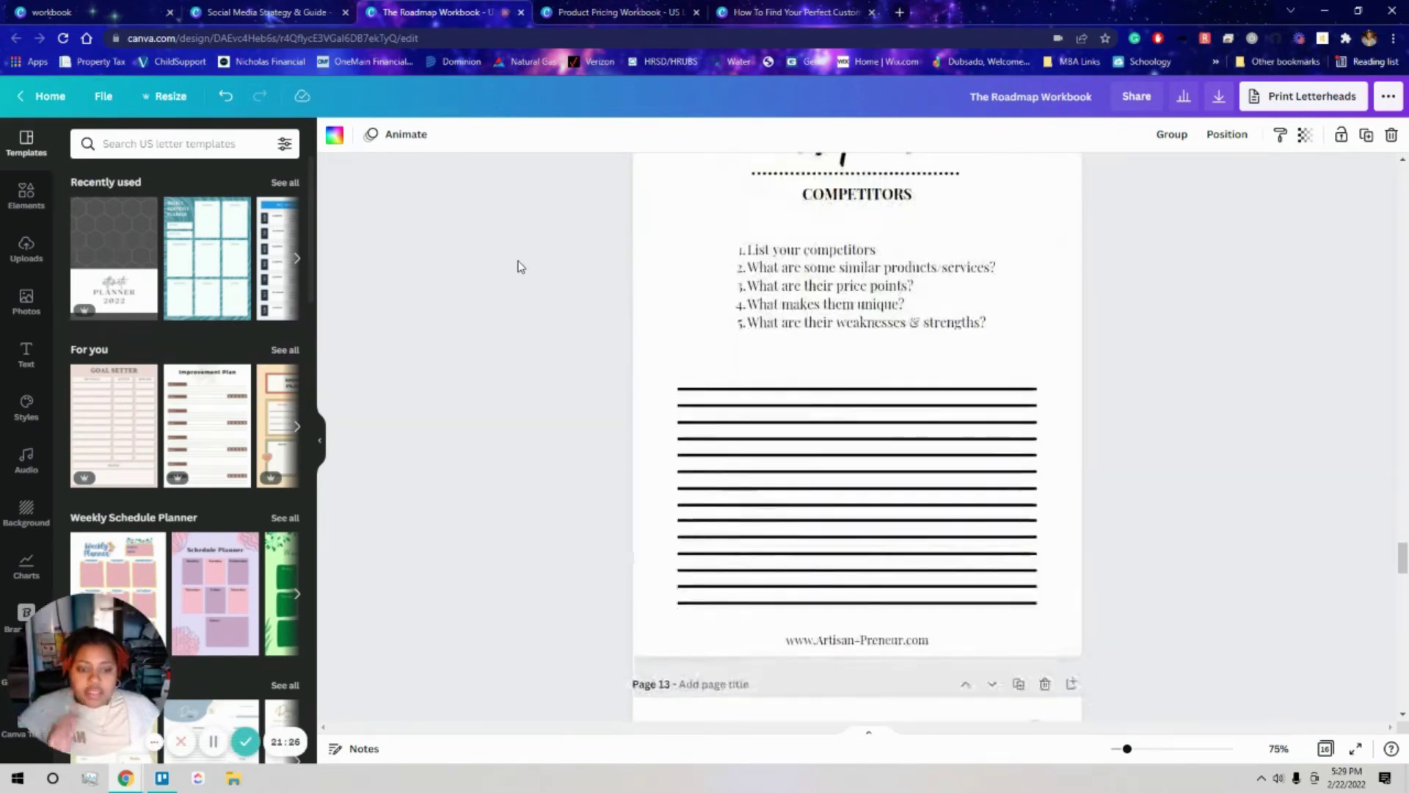
{"action": "scroll", "coordinate": [519, 270], "scroll_direction": "down", "scroll_amount": 5}
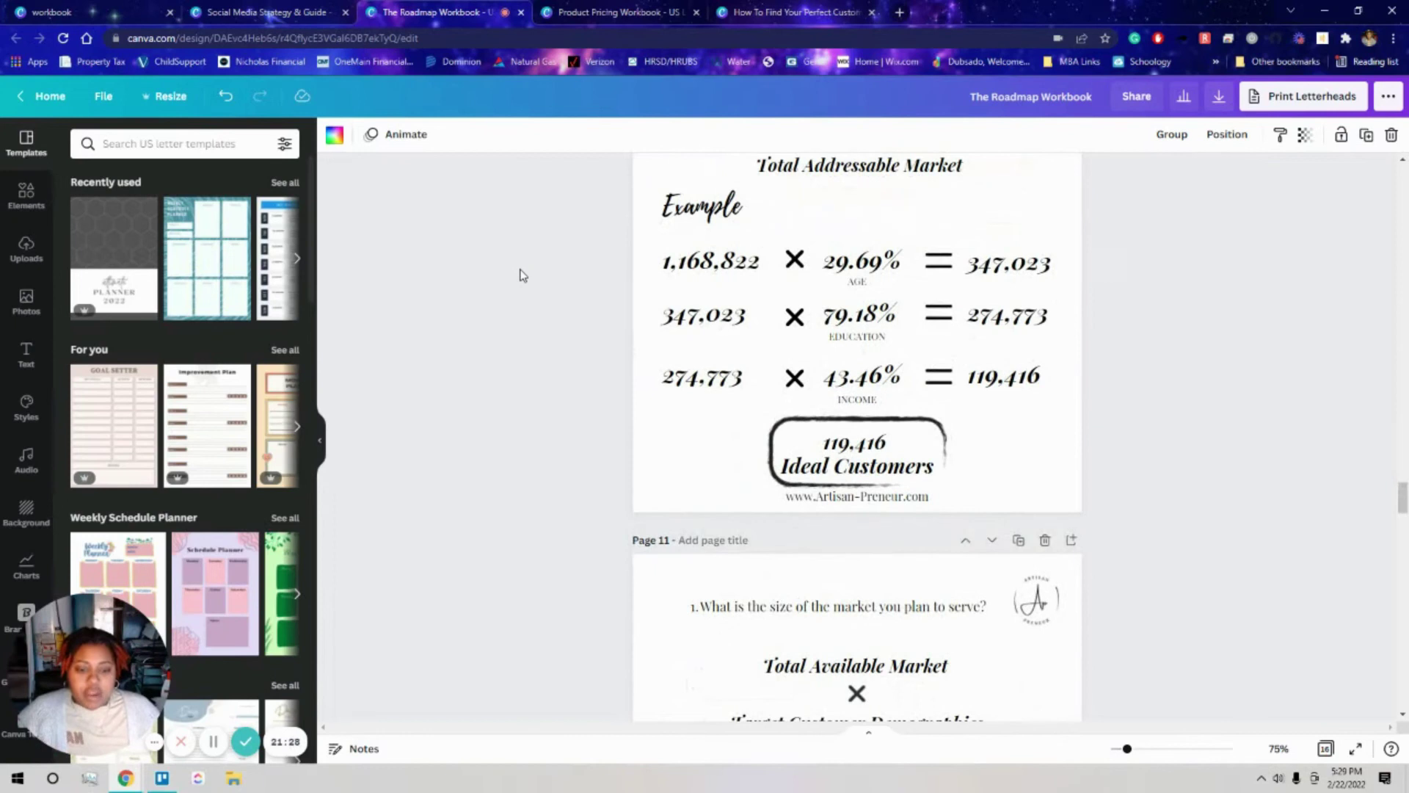
{"action": "scroll", "coordinate": [780, 326], "scroll_direction": "up", "scroll_amount": 12}
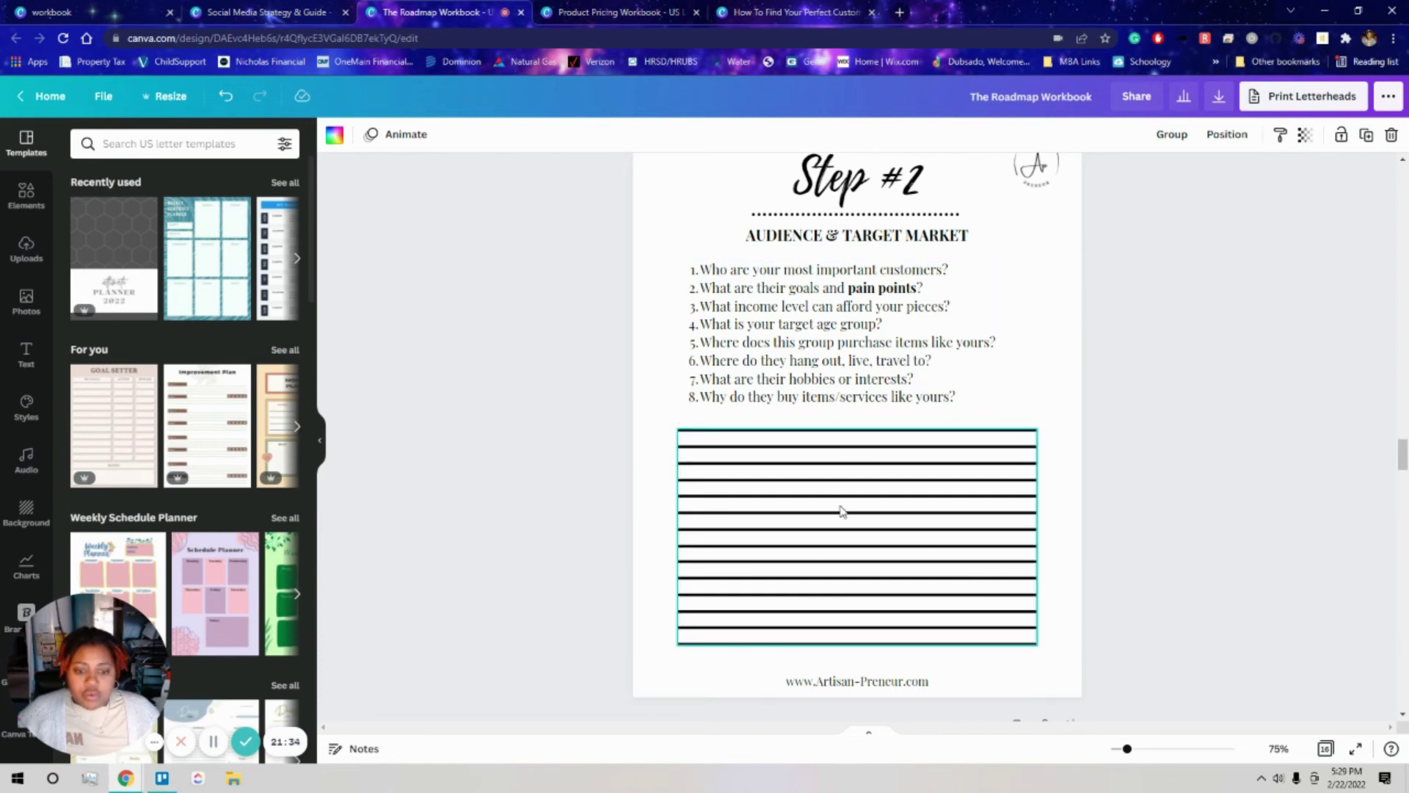
{"action": "left_click_drag", "start_coordinate": [718, 171], "coordinate": [1025, 683]}
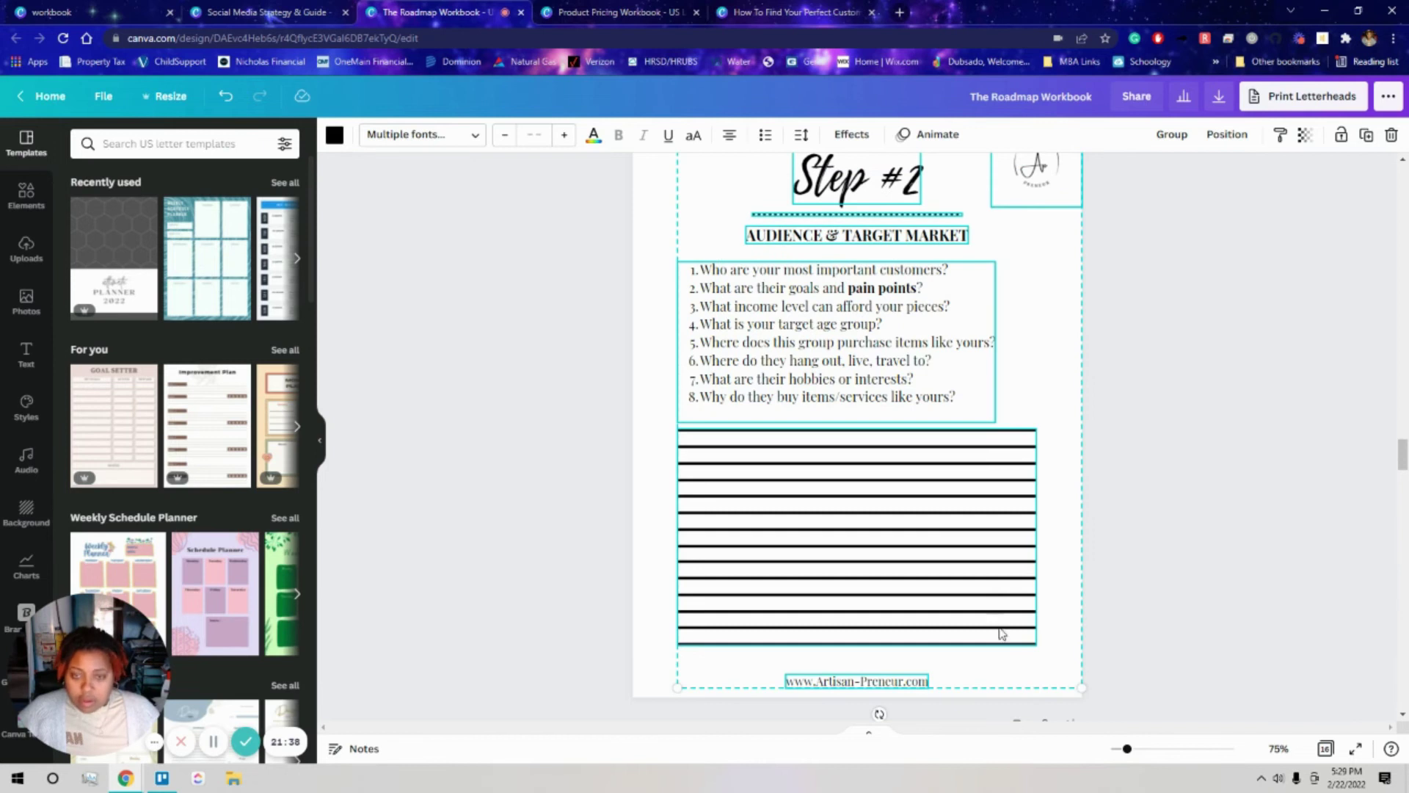
{"action": "left_click", "coordinate": [609, 11]}
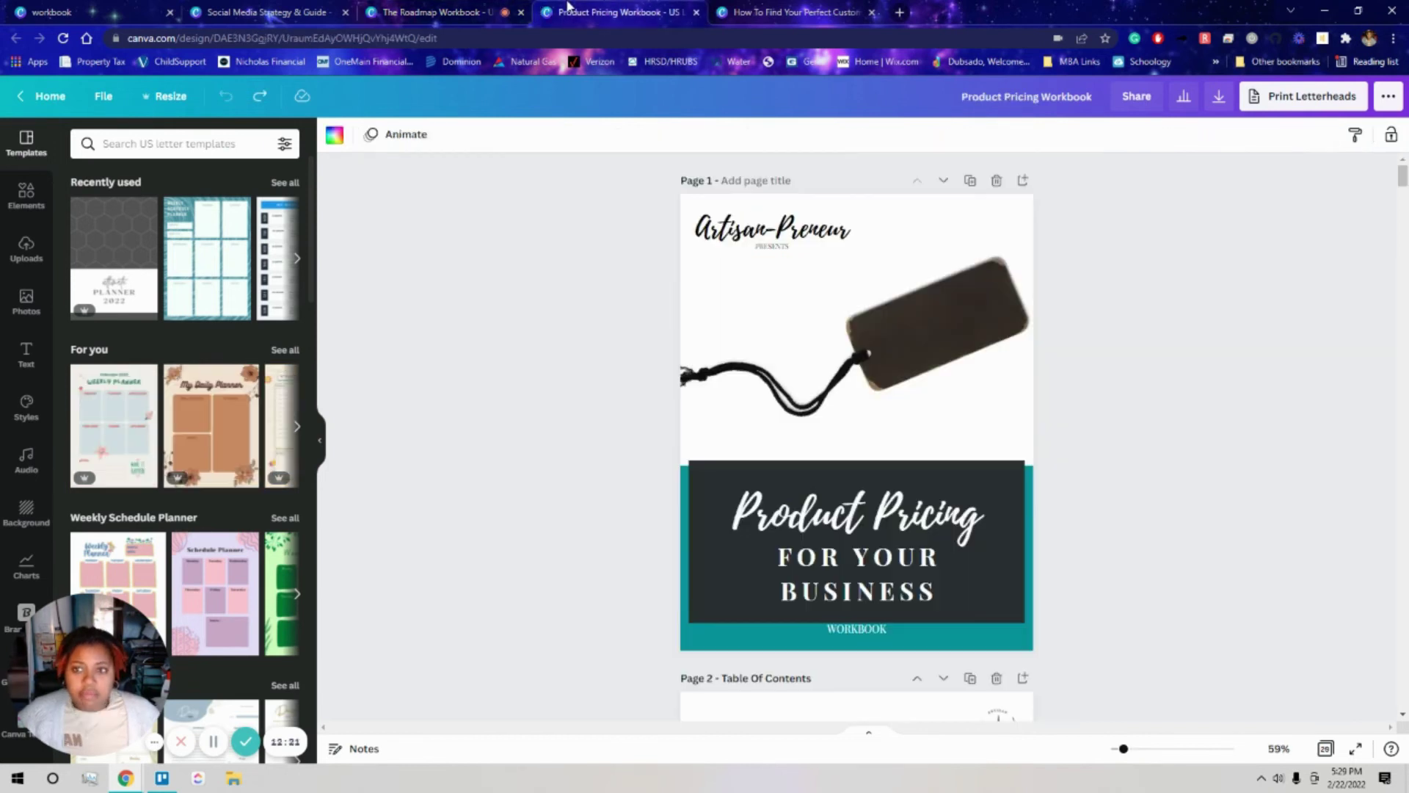
{"action": "left_click", "coordinate": [275, 11]}
{"action": "scroll", "coordinate": [694, 319], "scroll_direction": "down", "scroll_amount": 2}
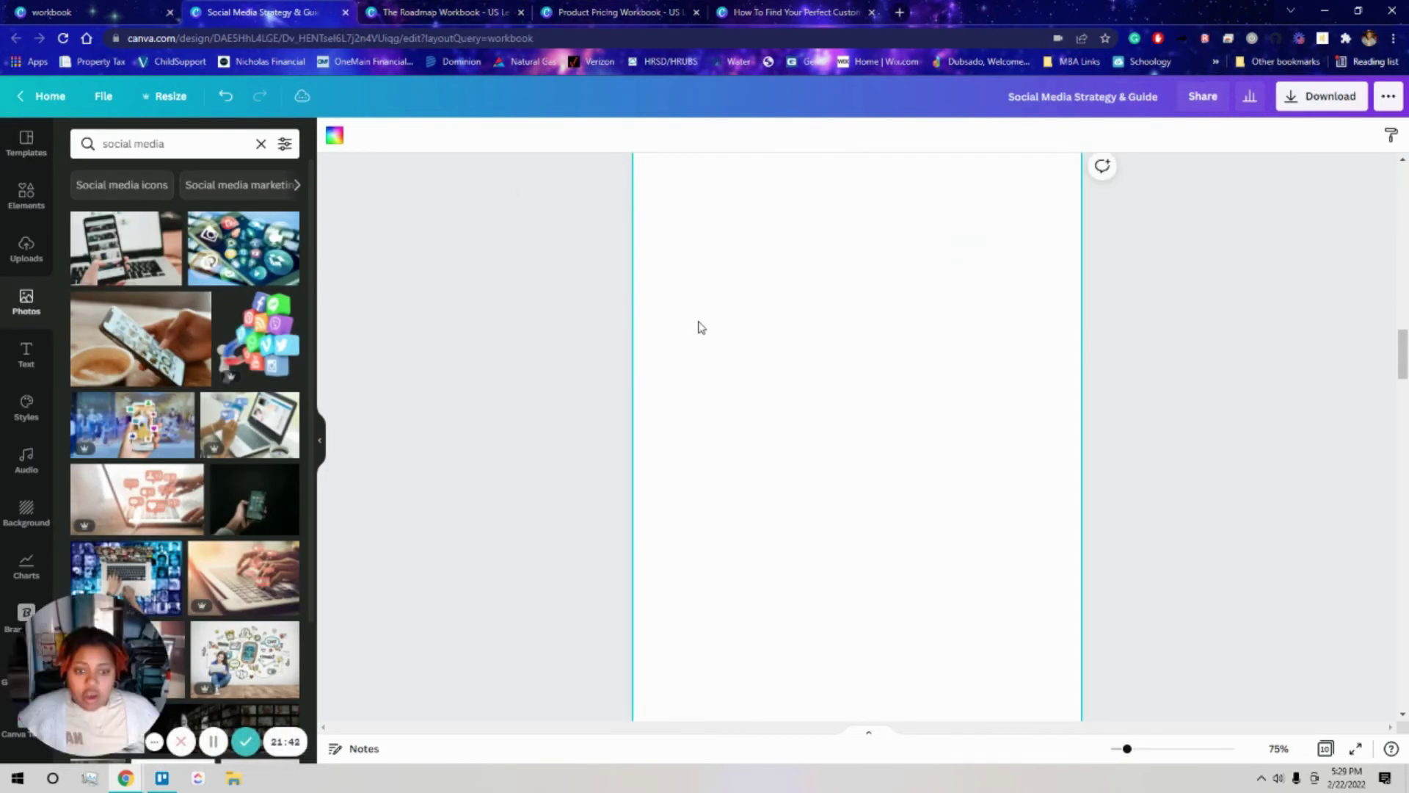
{"action": "key", "text": "ctrl+v"}
{"action": "left_click", "coordinate": [1151, 346]}
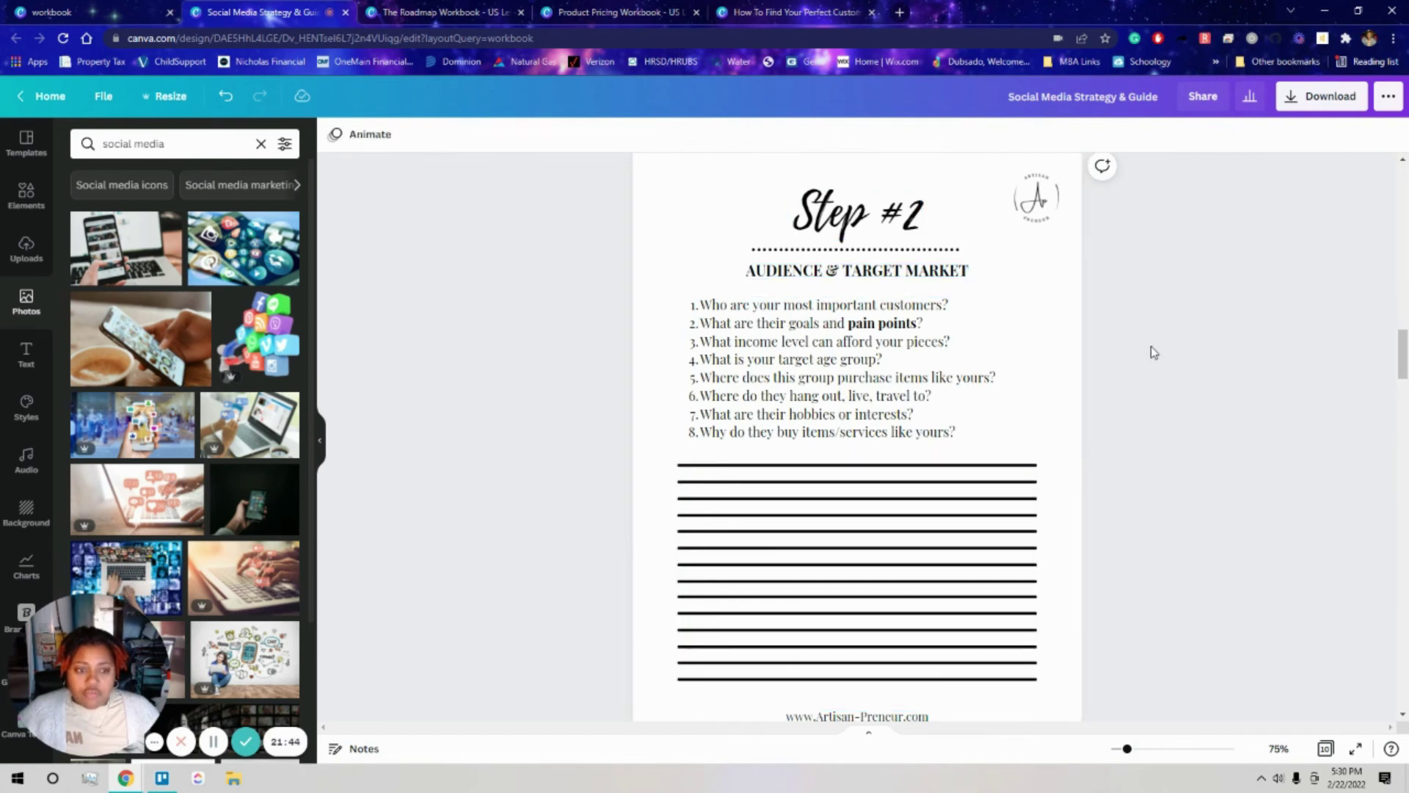
Delete the pasted circular logo from page 4, then select the page 3 logo
{"action": "left_click", "coordinate": [1066, 233]}
{"action": "left_click_drag", "start_coordinate": [996, 244], "coordinate": [1014, 225]}
{"action": "scroll", "coordinate": [1110, 284], "scroll_direction": "up", "scroll_amount": 3}
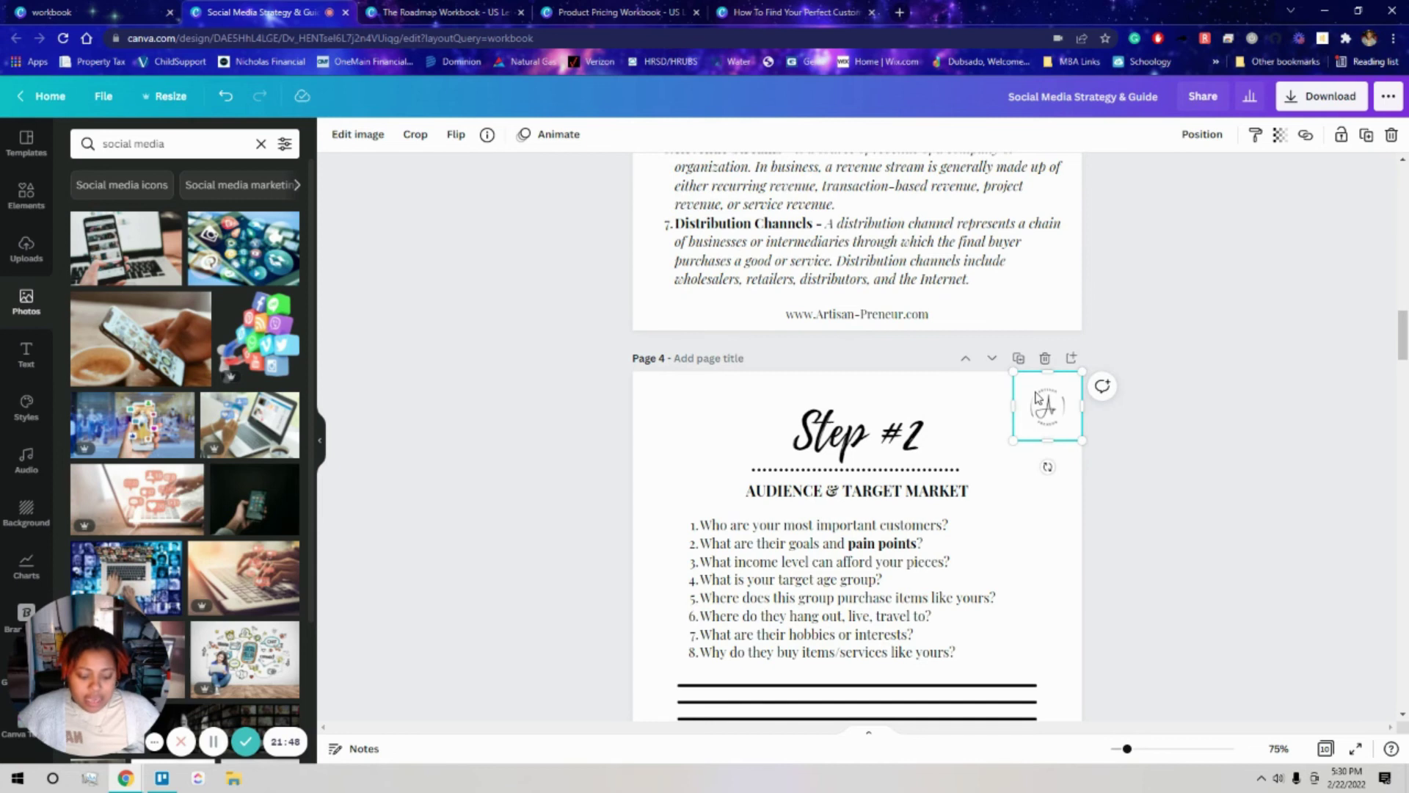
{"action": "key", "text": "Delete"}
{"action": "scroll", "coordinate": [1037, 397], "scroll_direction": "up", "scroll_amount": 13}
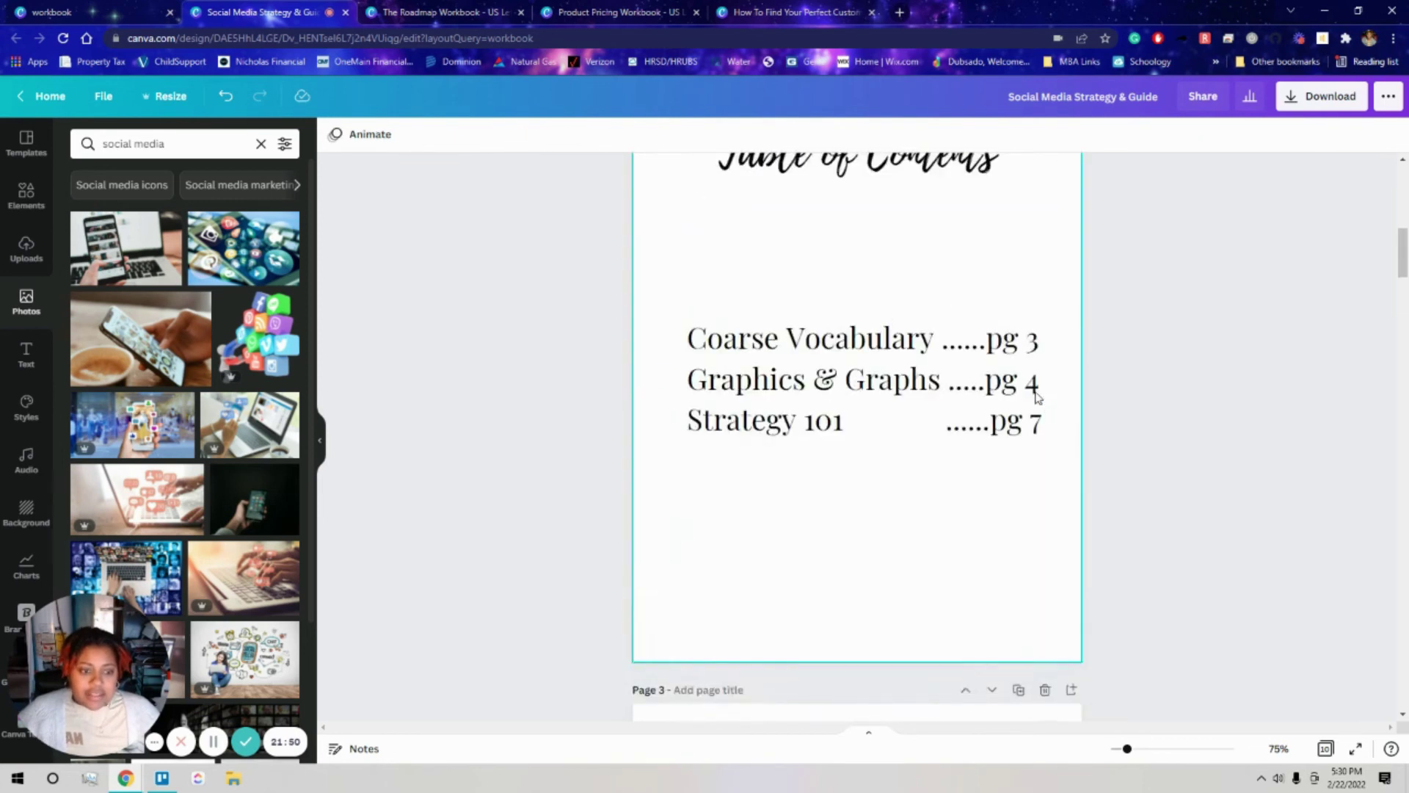
{"action": "scroll", "coordinate": [1037, 397], "scroll_direction": "down", "scroll_amount": 5}
{"action": "left_click", "coordinate": [1042, 394]}
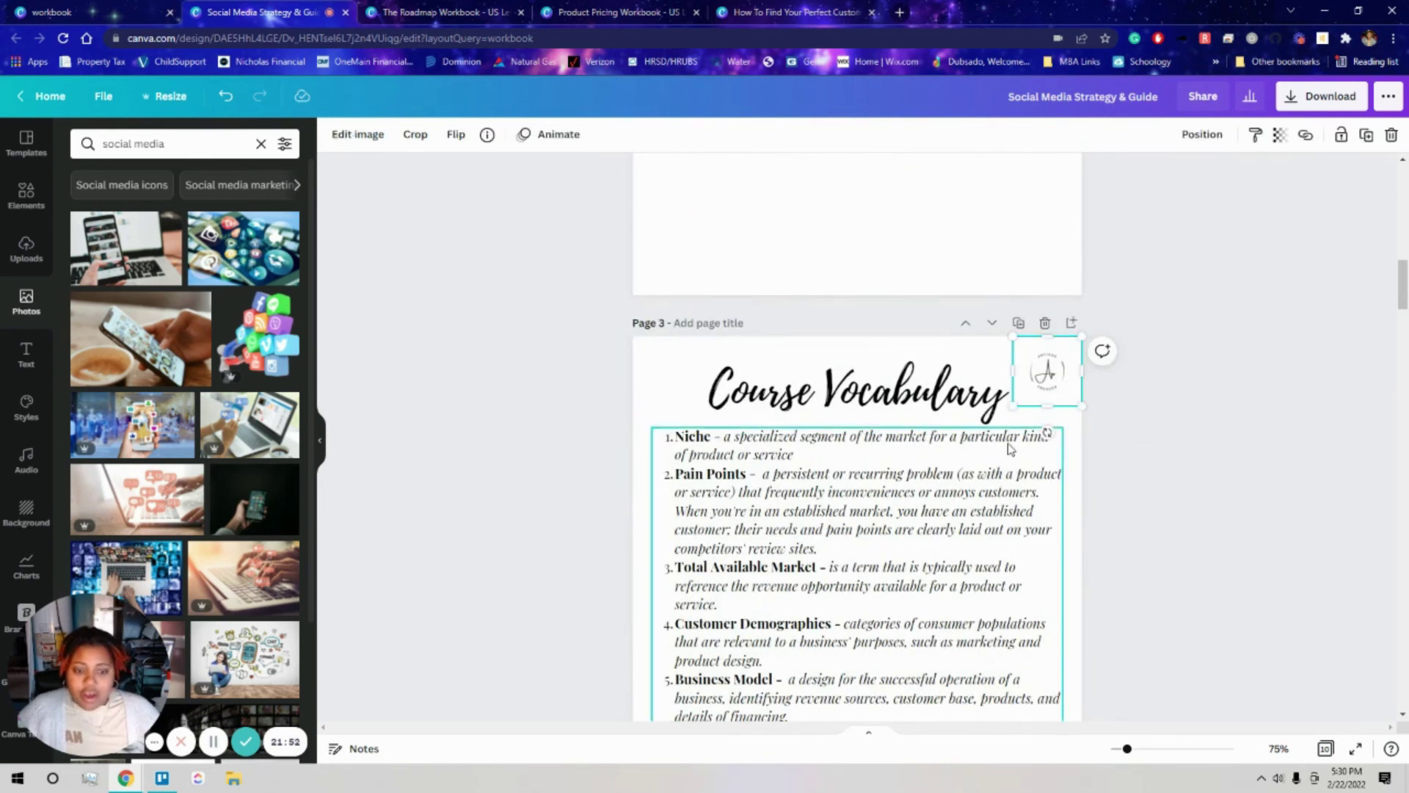
{"action": "scroll", "coordinate": [1020, 433], "scroll_direction": "up", "scroll_amount": 9}
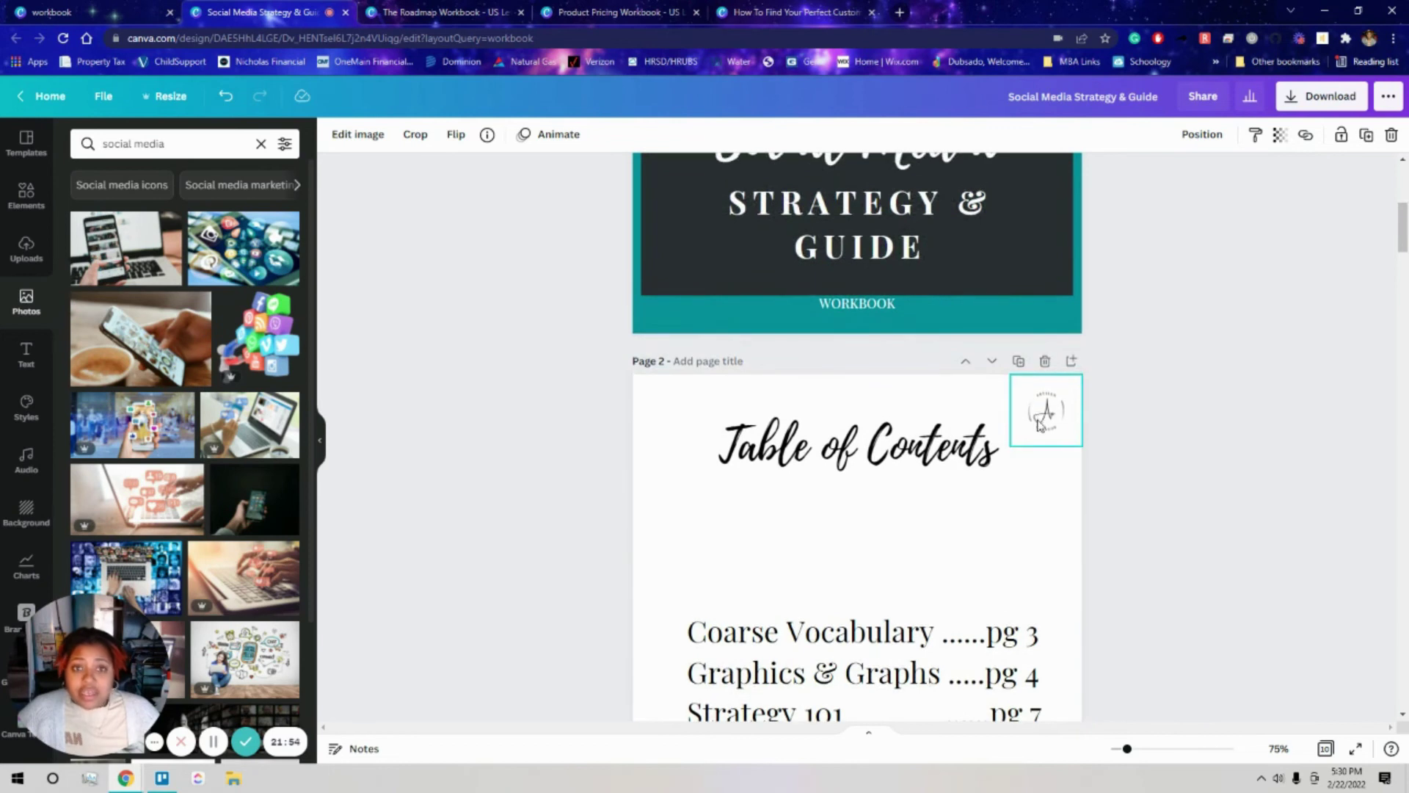
{"action": "scroll", "coordinate": [1038, 425], "scroll_direction": "down", "scroll_amount": 9}
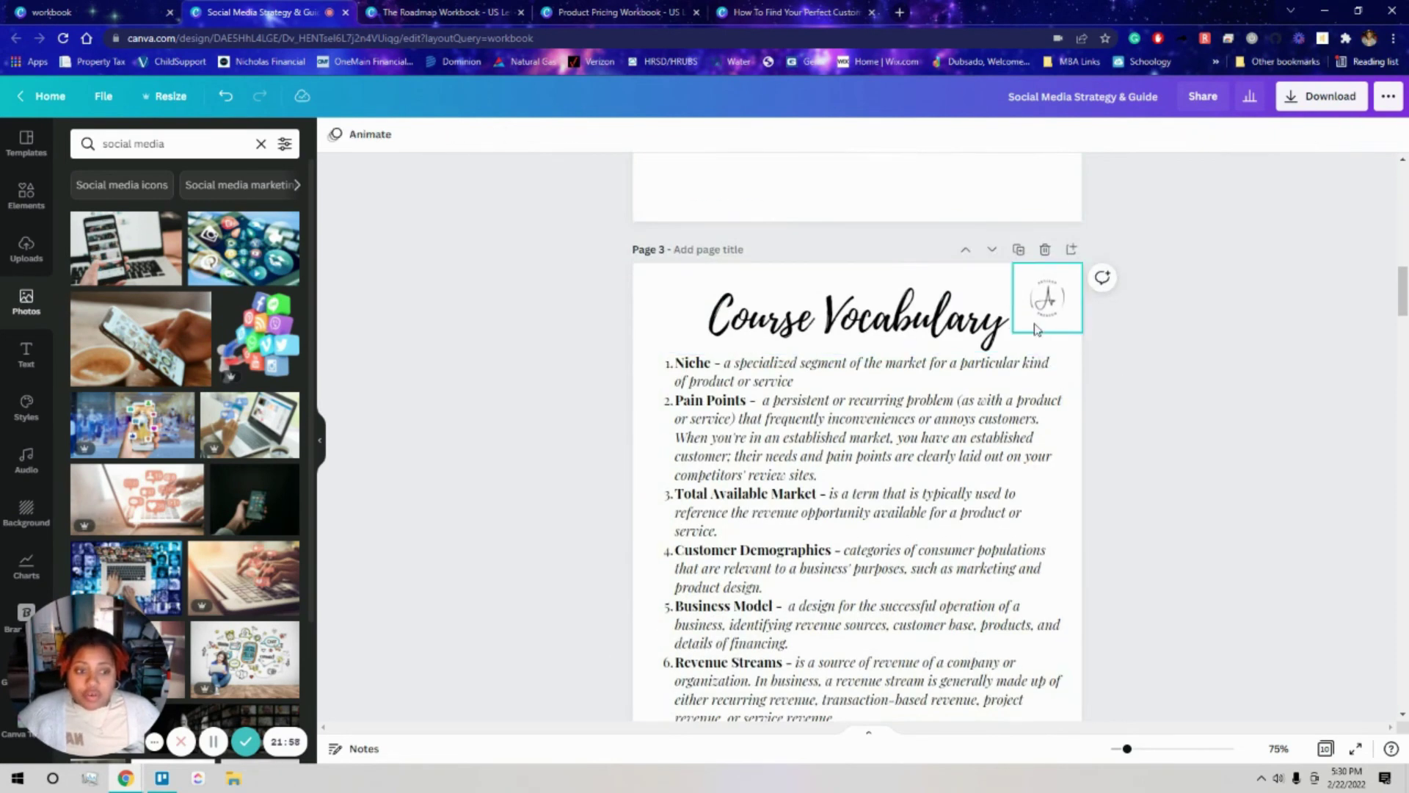
Paste the copied page 3 logo top-right on each page from 4 to 9
{"action": "scroll", "coordinate": [1072, 365], "scroll_direction": "down", "scroll_amount": 8}
{"action": "left_click", "coordinate": [1068, 364]}
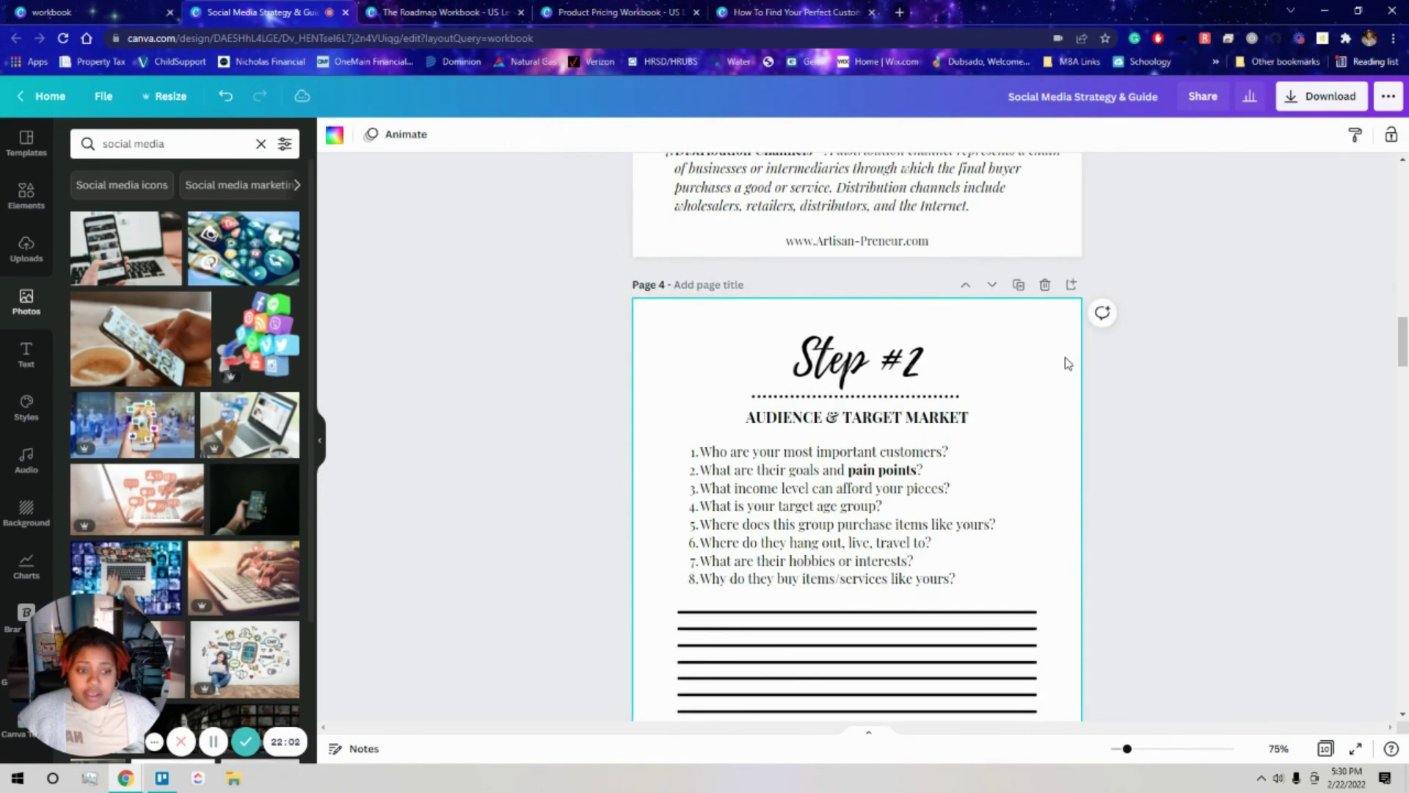
{"action": "key", "text": "ctrl+v"}
{"action": "scroll", "coordinate": [1165, 381], "scroll_direction": "down", "scroll_amount": 8}
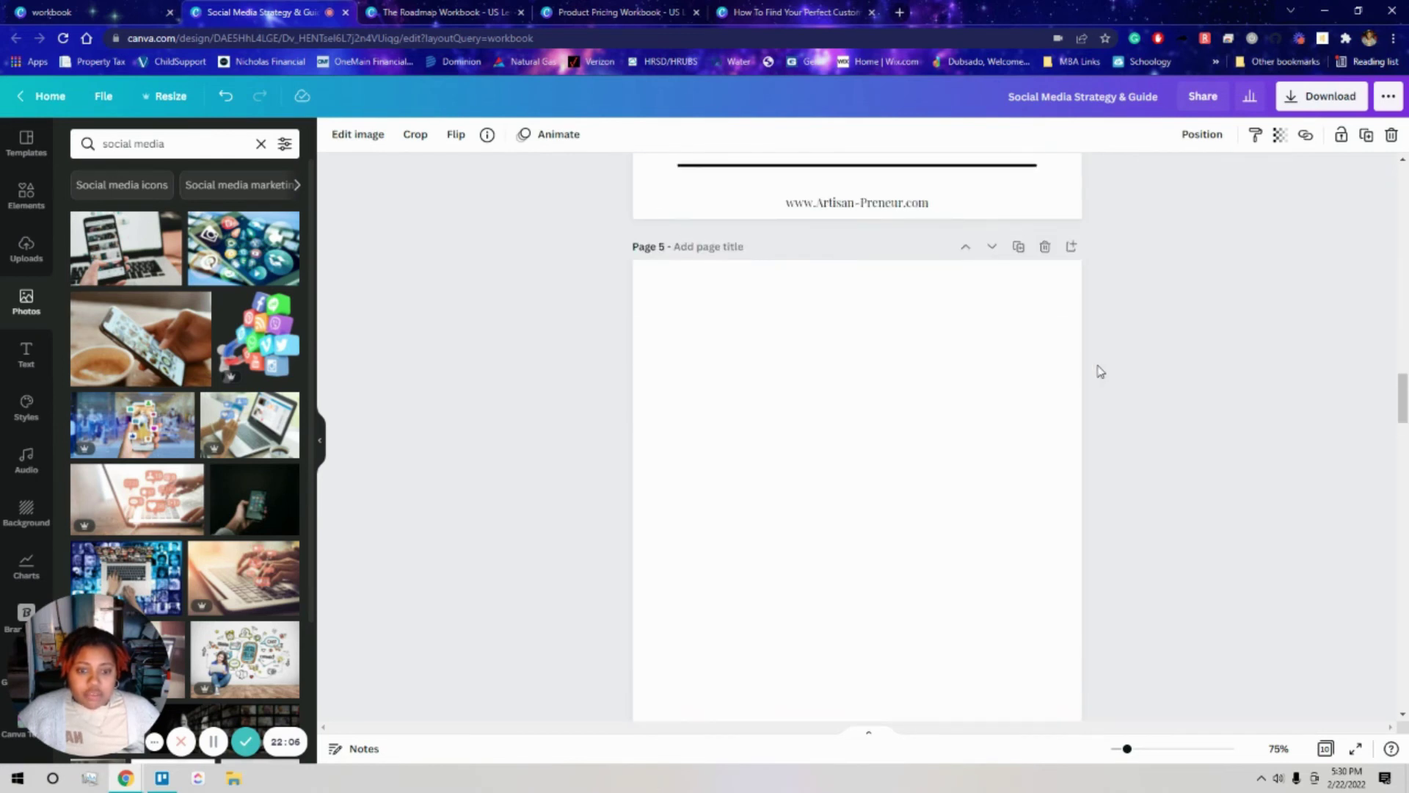
{"action": "scroll", "coordinate": [1100, 373], "scroll_direction": "down", "scroll_amount": 1}
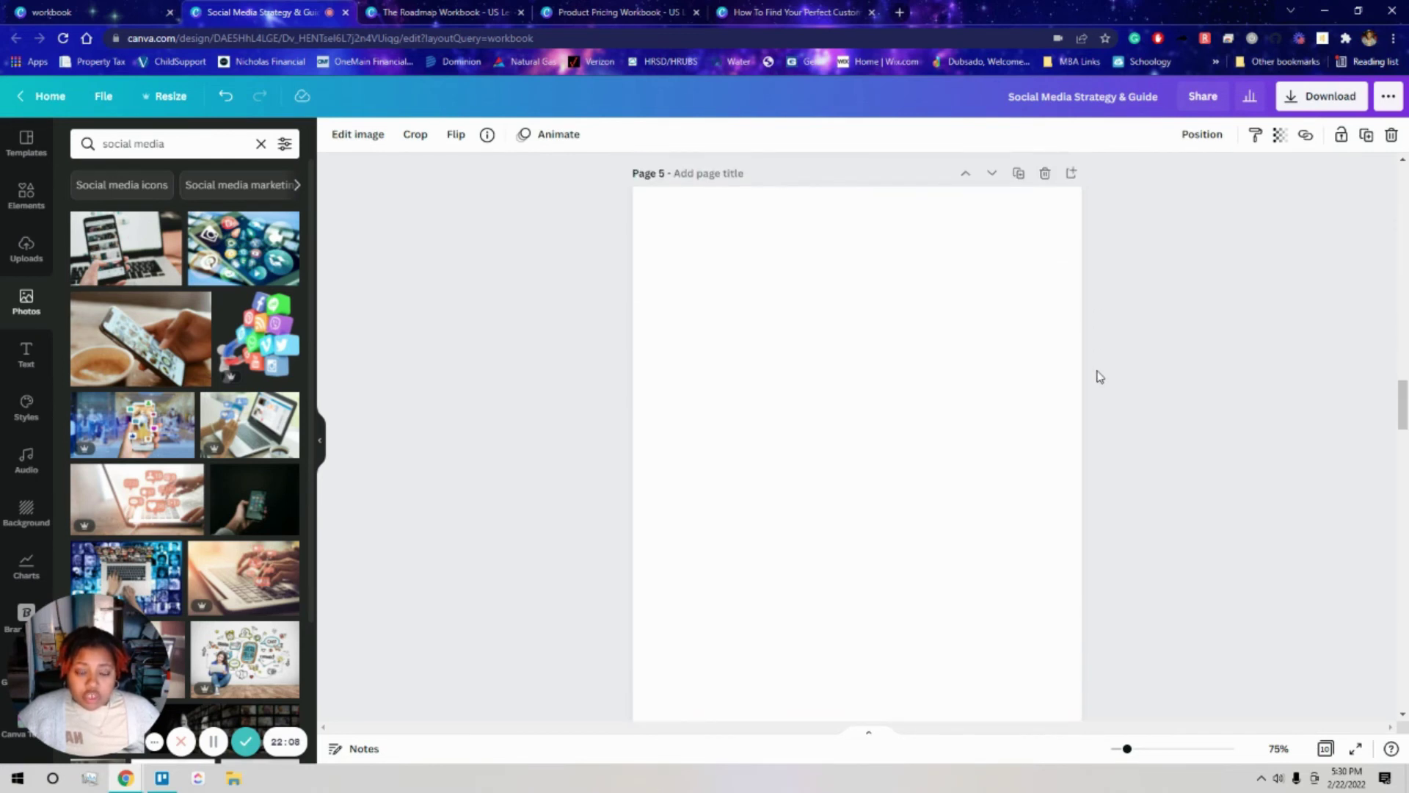
{"action": "key", "text": "ctrl+v"}
{"action": "scroll", "coordinate": [1100, 377], "scroll_direction": "down", "scroll_amount": 6}
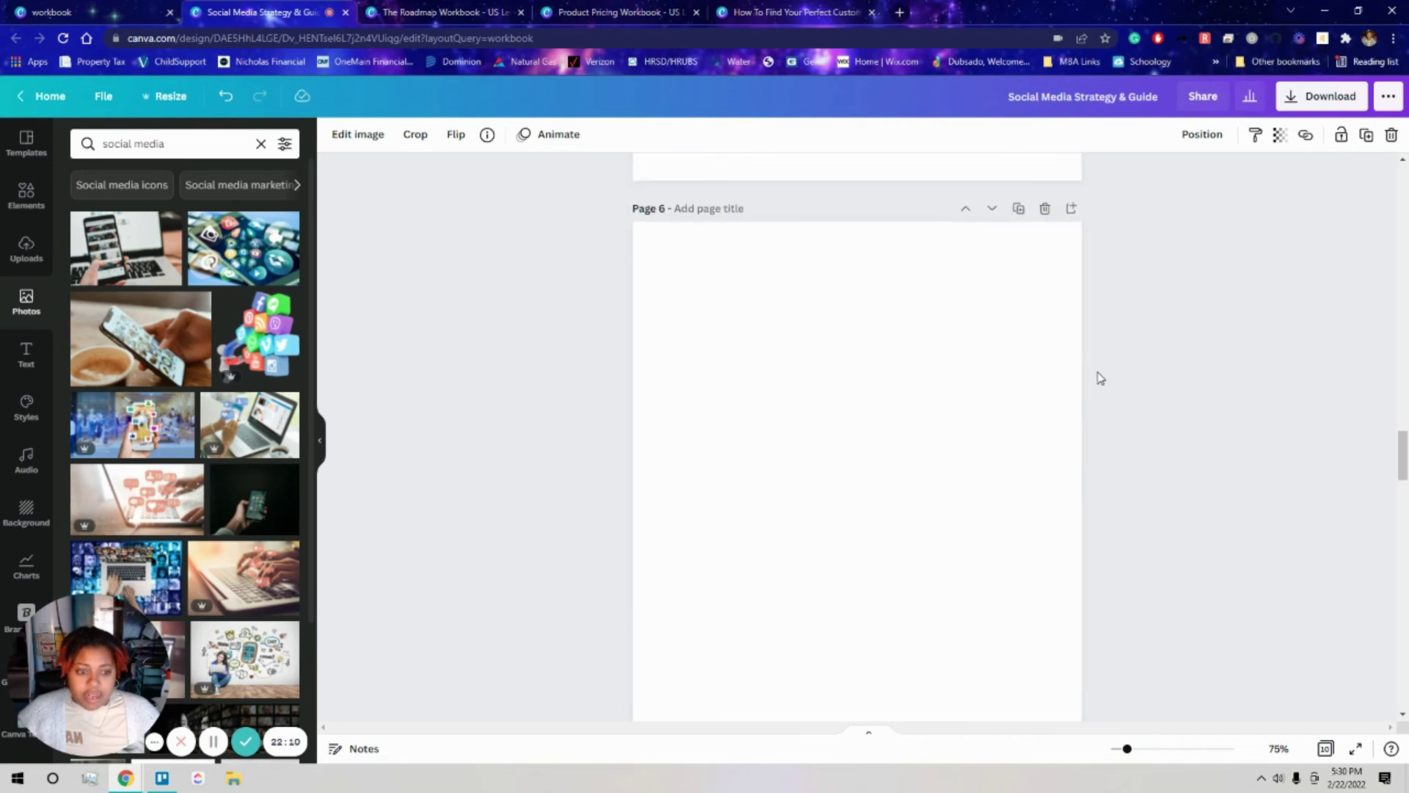
{"action": "scroll", "coordinate": [1099, 378], "scroll_direction": "down", "scroll_amount": 1}
{"action": "key", "text": "ctrl+v"}
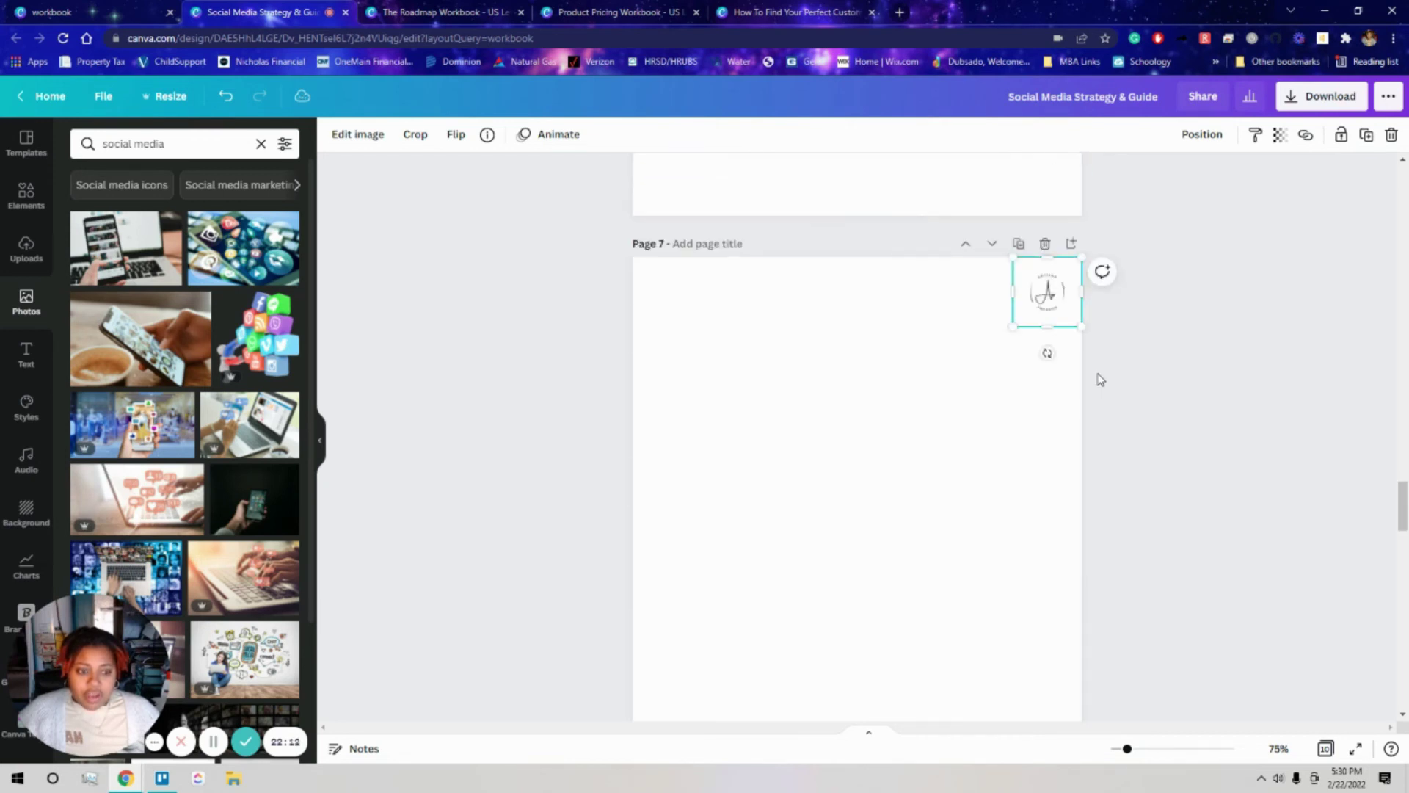
{"action": "scroll", "coordinate": [1099, 378], "scroll_direction": "down", "scroll_amount": 10}
{"action": "key", "text": "ctrl+v"}
{"action": "scroll", "coordinate": [1099, 378], "scroll_direction": "down", "scroll_amount": 10}
{"action": "key", "text": "ctrl+v"}
{"action": "scroll", "coordinate": [1099, 378], "scroll_direction": "down", "scroll_amount": 12}
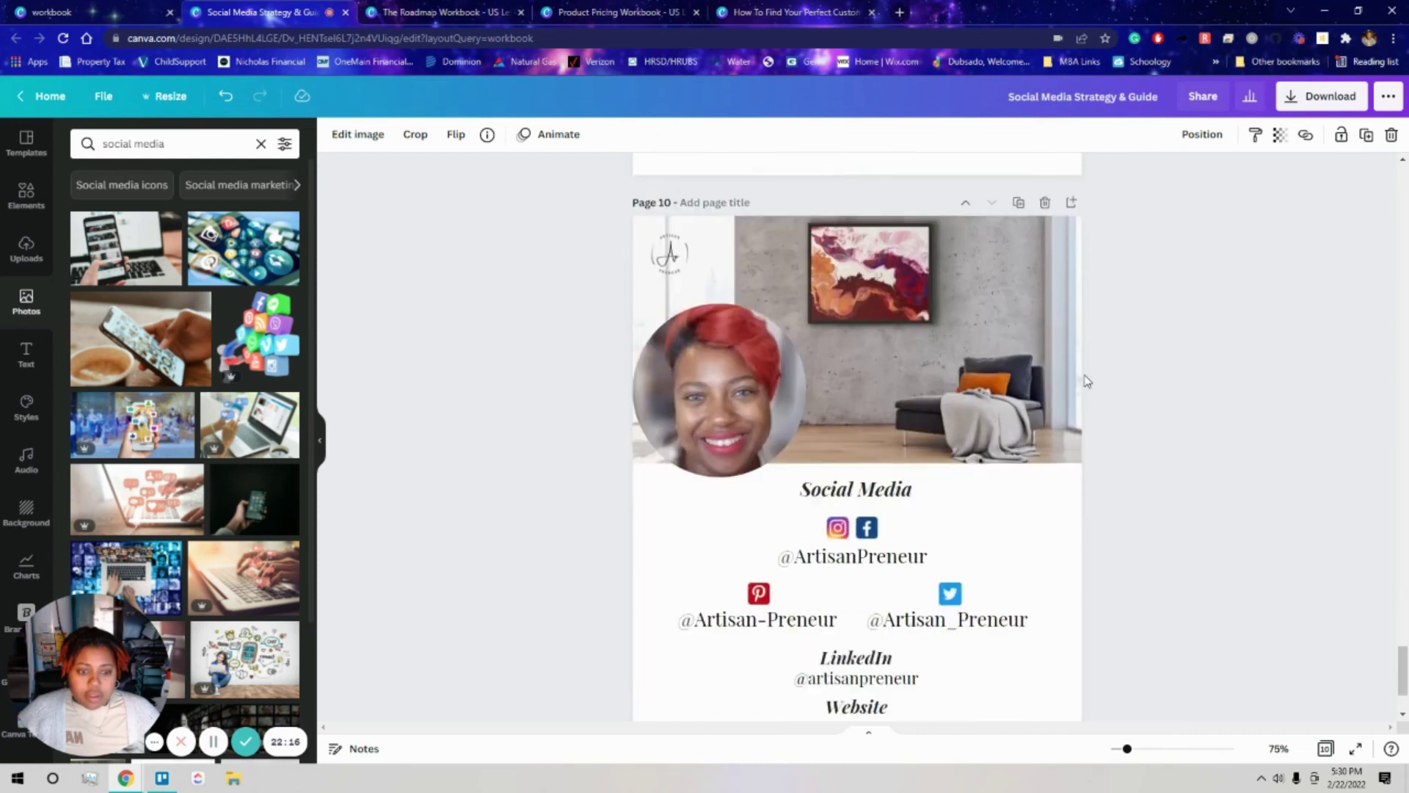
{"action": "scroll", "coordinate": [976, 359], "scroll_direction": "up", "scroll_amount": 20}
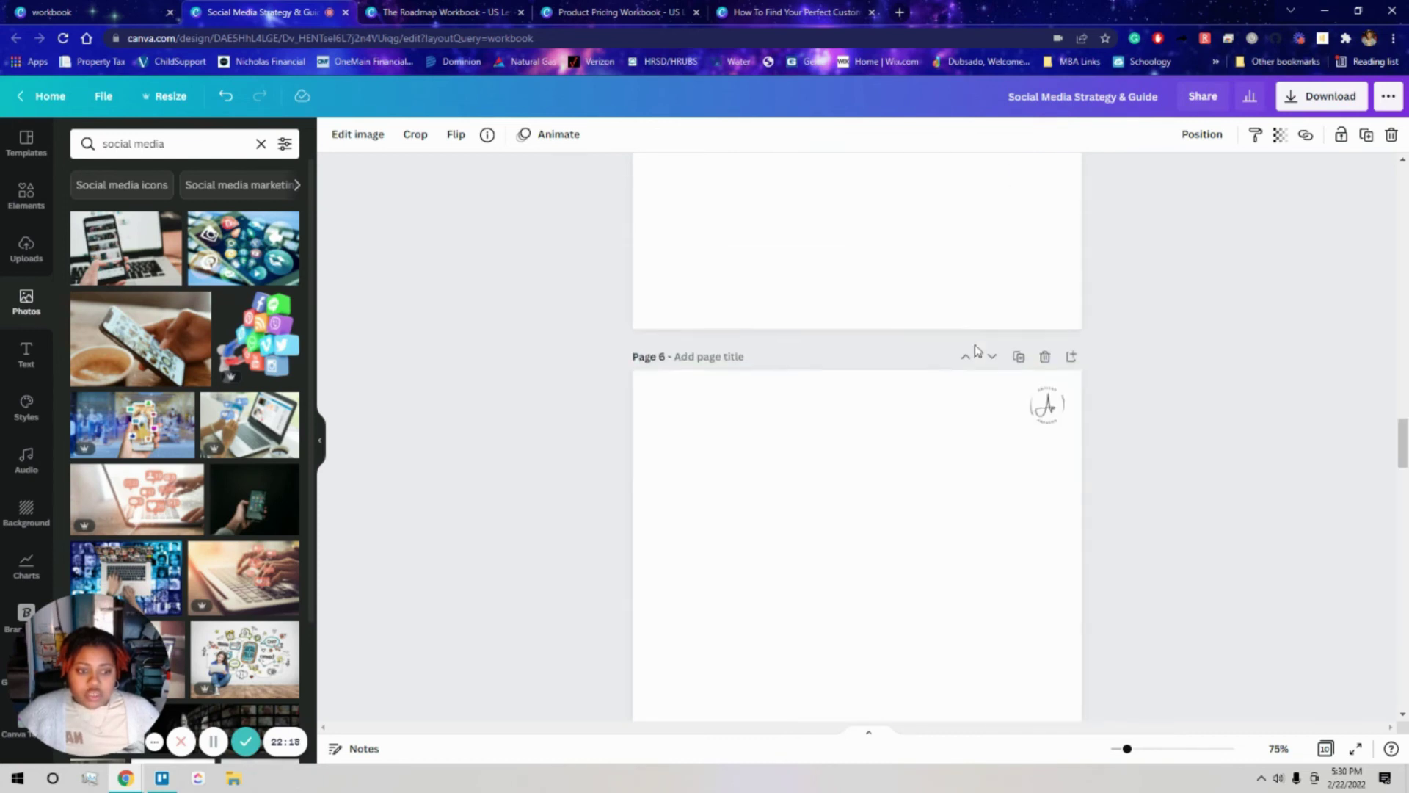
{"action": "scroll", "coordinate": [976, 351], "scroll_direction": "up", "scroll_amount": 15}
Accept Grammarly's fix so question 5 reads 'purchase item like yours'
{"action": "left_click", "coordinate": [1078, 448]}
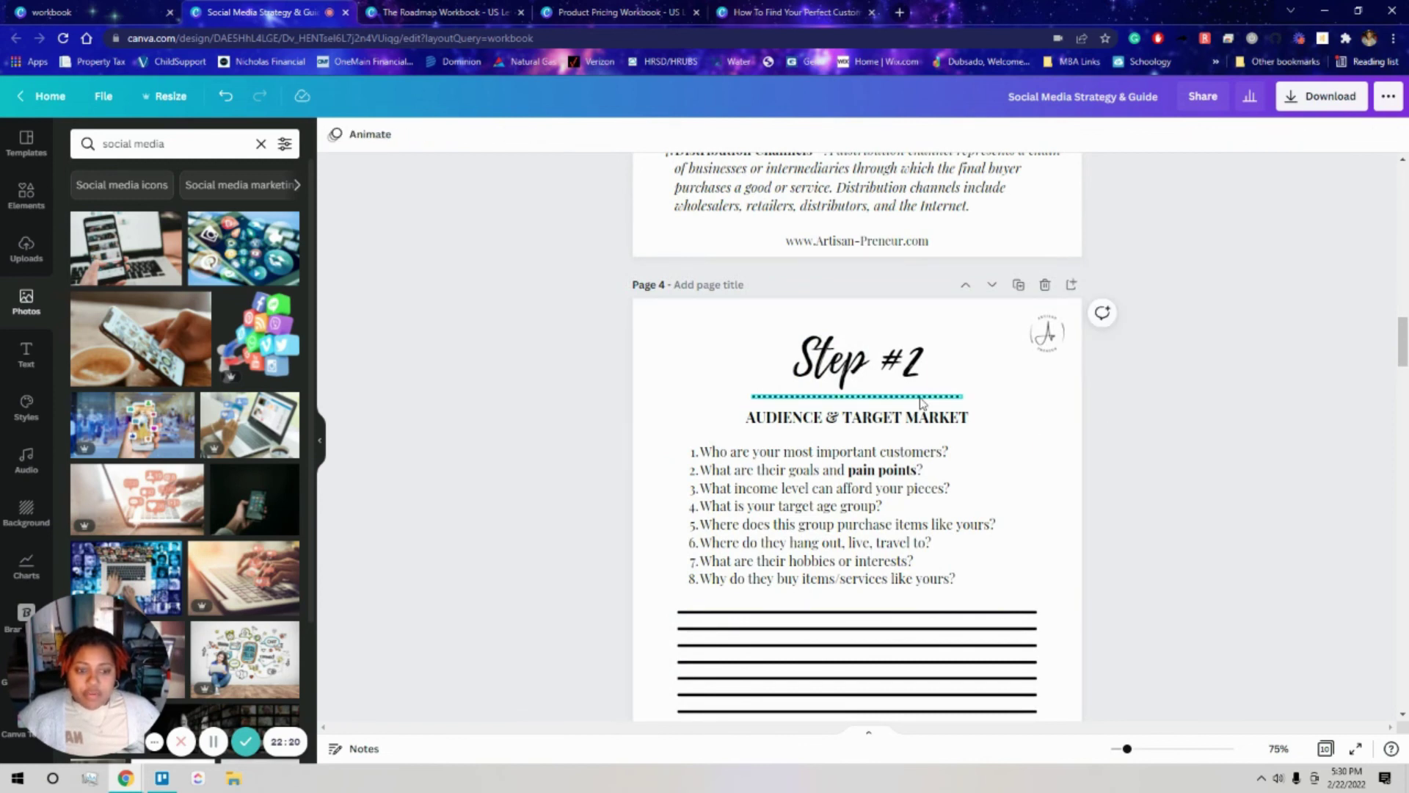
{"action": "left_click", "coordinate": [800, 421]}
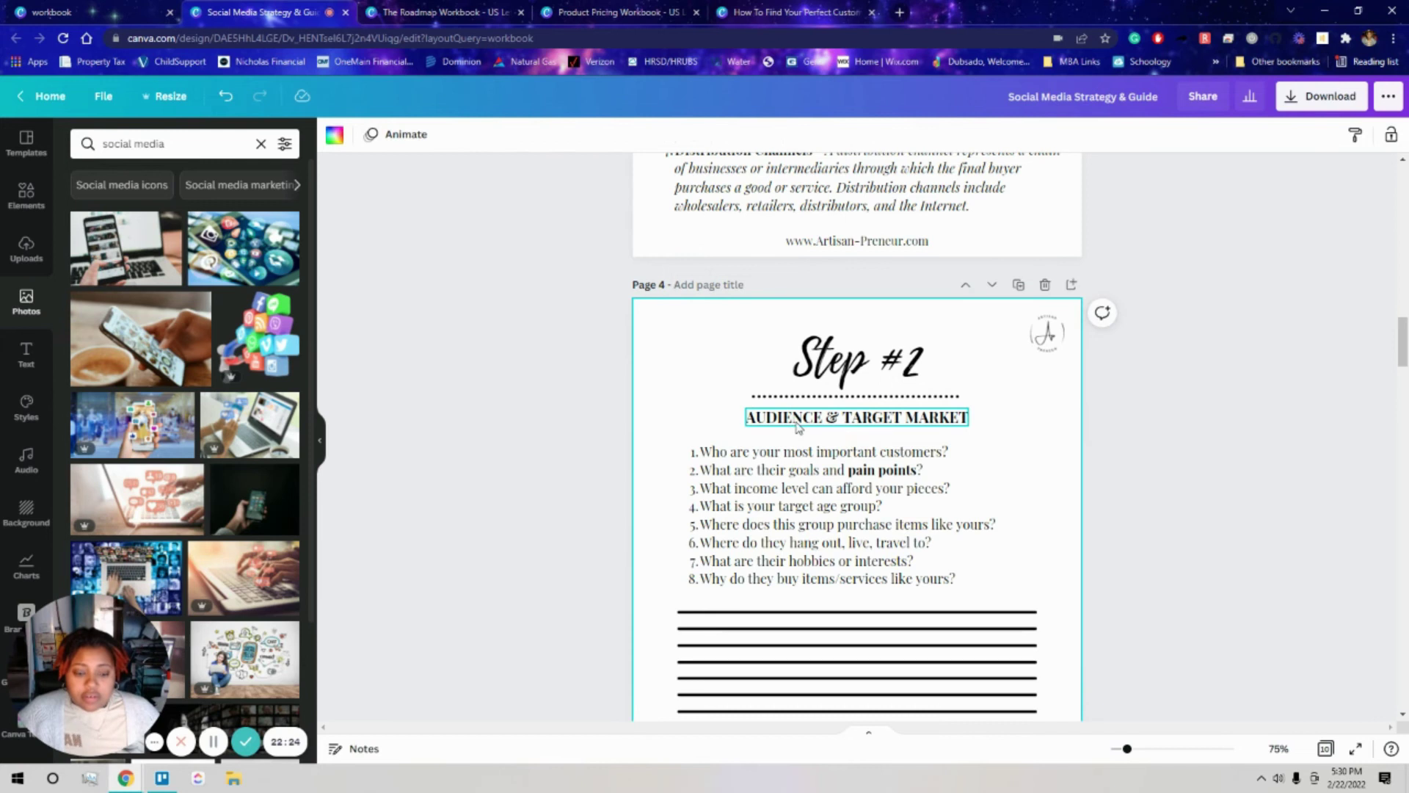
{"action": "left_click", "coordinate": [797, 421]}
{"action": "left_click", "coordinate": [841, 370]}
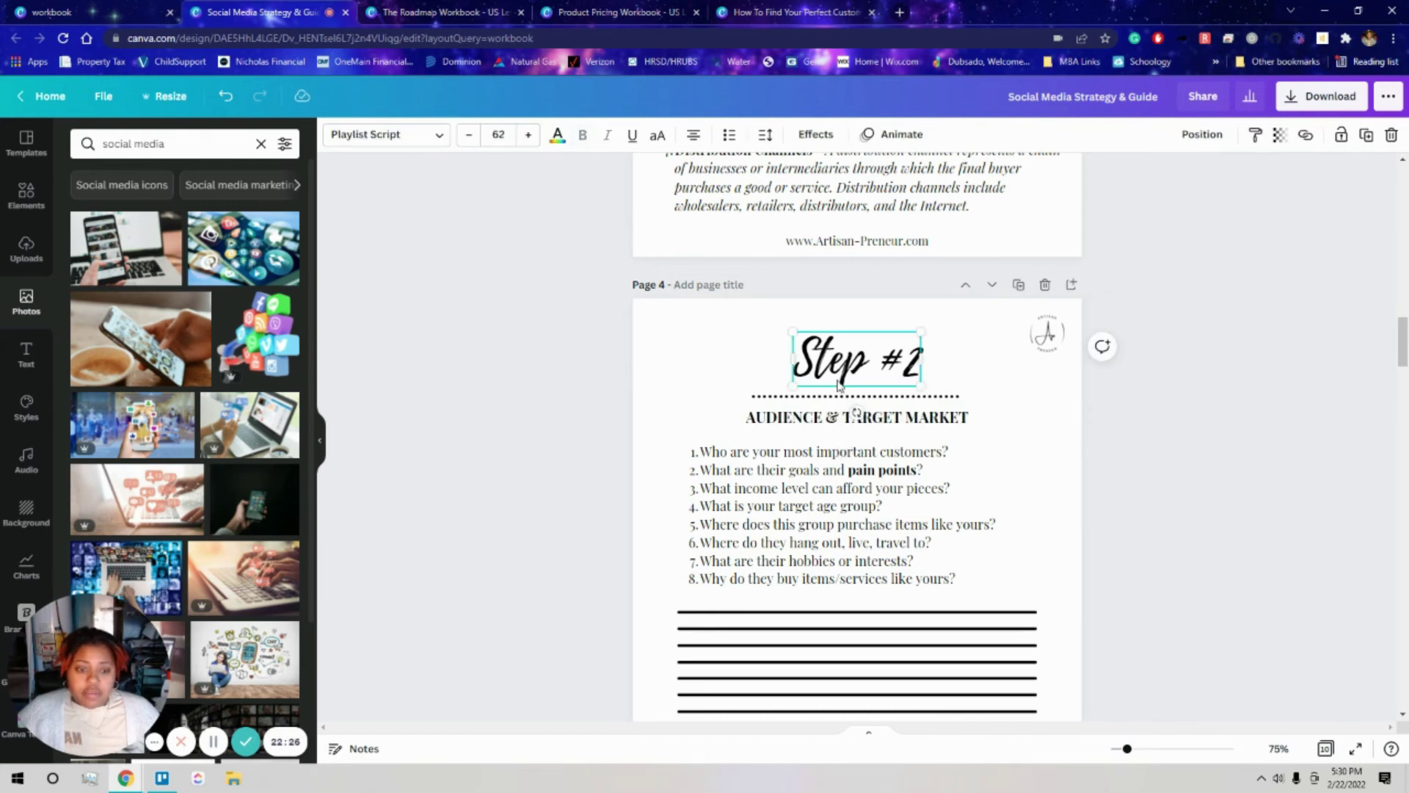
{"action": "left_click", "coordinate": [840, 370]}
{"action": "left_click", "coordinate": [846, 475]}
{"action": "left_click", "coordinate": [846, 476]}
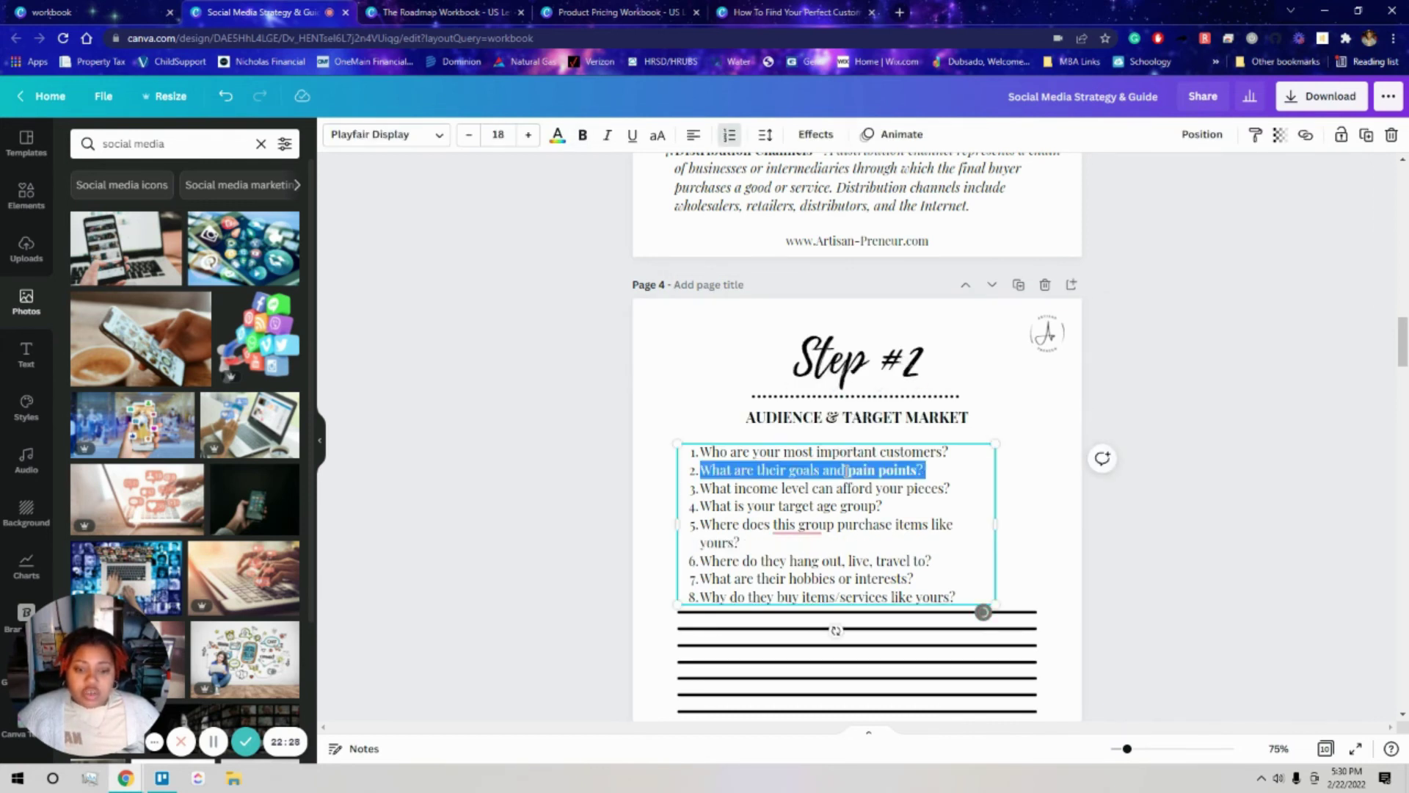
{"action": "left_click", "coordinate": [858, 525]}
{"action": "left_click", "coordinate": [848, 566]}
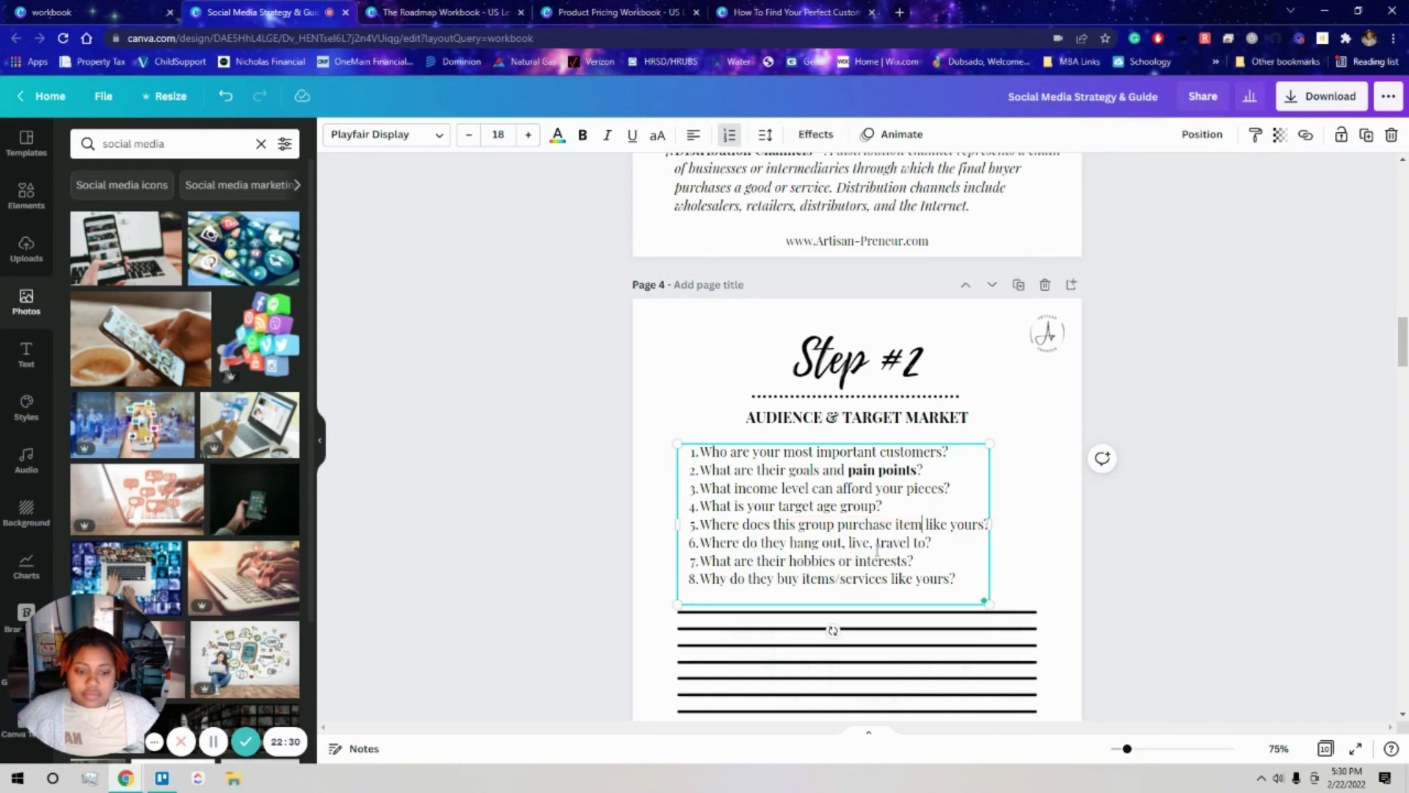
{"action": "left_click", "coordinate": [1150, 530]}
Scroll back up and zoom out to see the whole cover
{"action": "scroll", "coordinate": [1086, 530], "scroll_direction": "down", "scroll_amount": 8}
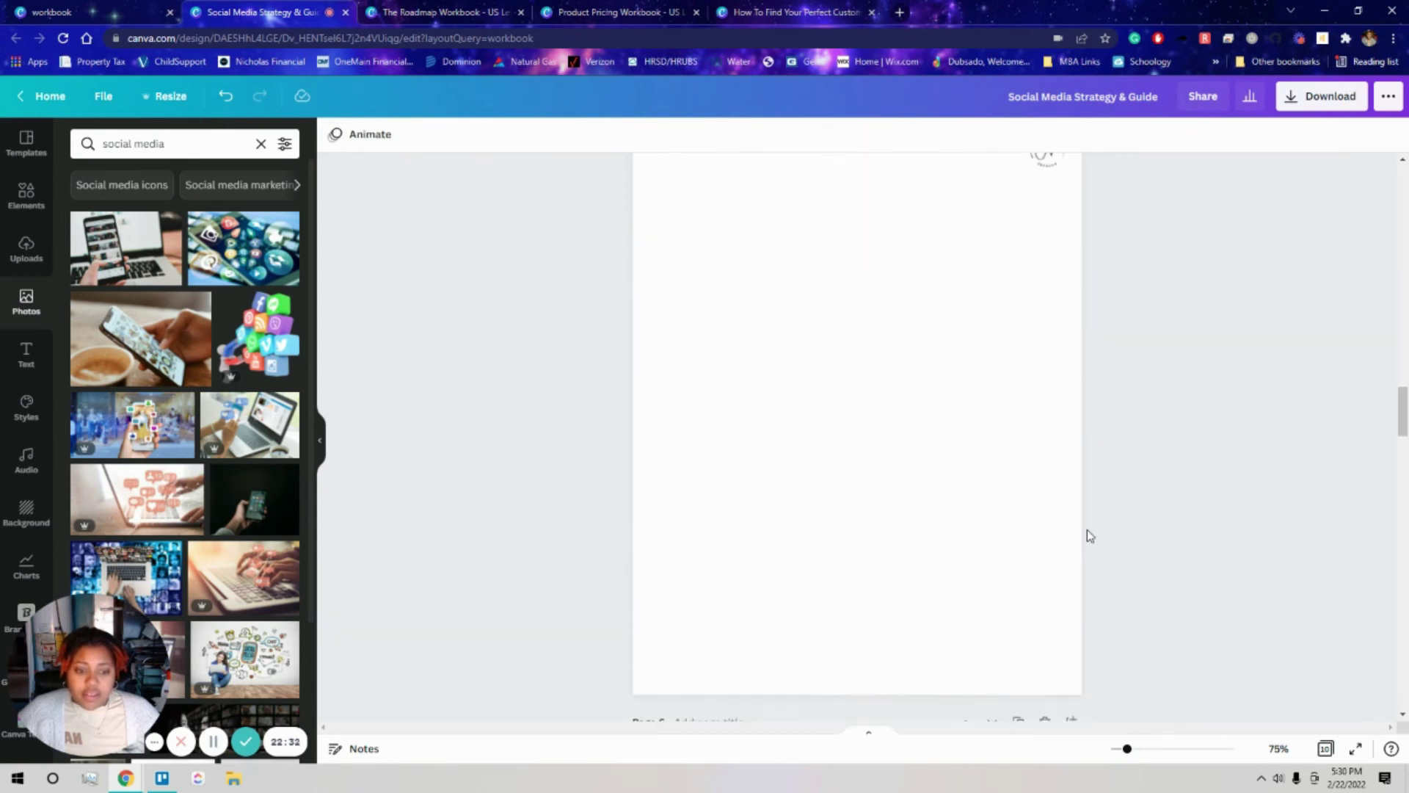
{"action": "scroll", "coordinate": [1086, 530], "scroll_direction": "up", "scroll_amount": 5}
{"action": "scroll", "coordinate": [1083, 528], "scroll_direction": "up", "scroll_amount": 20}
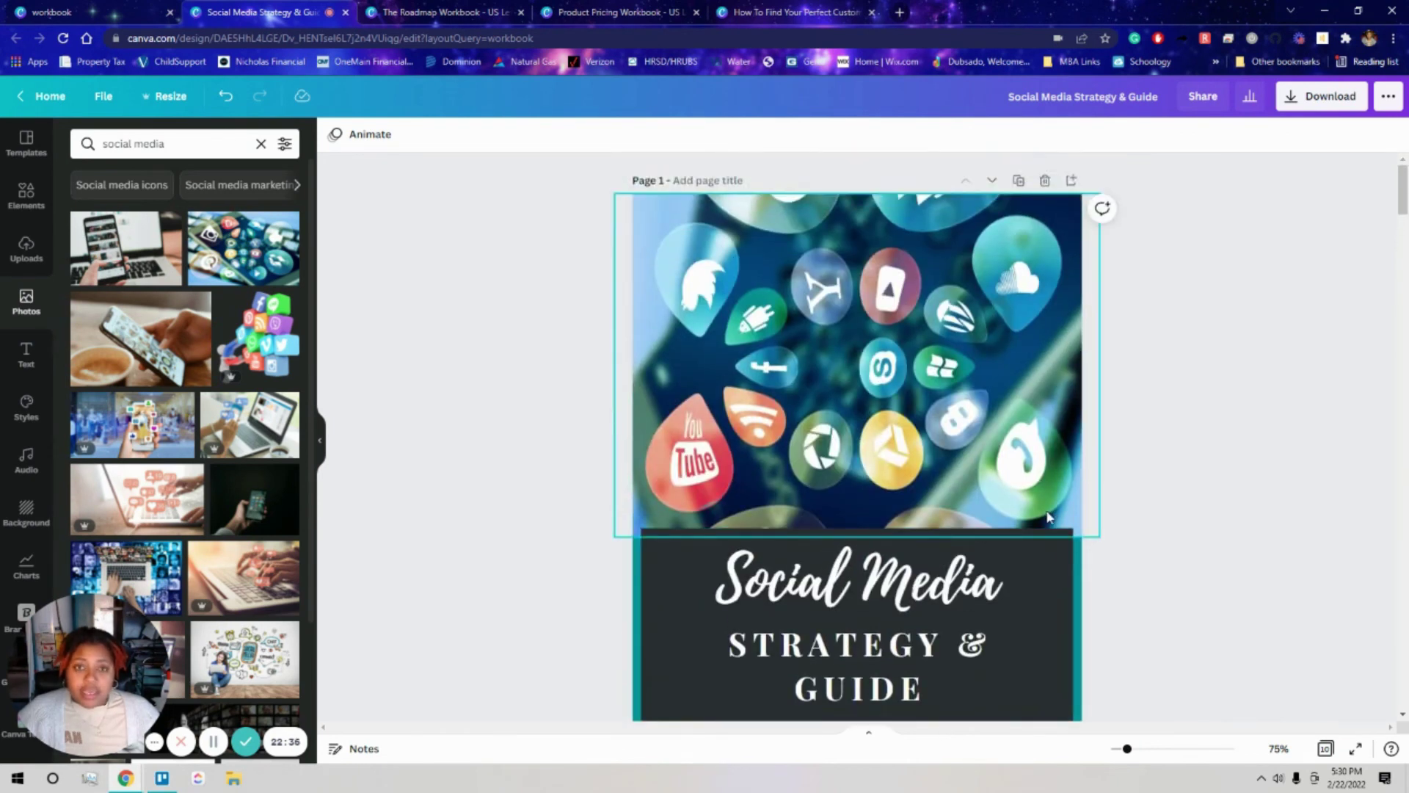
{"action": "left_click_drag", "start_coordinate": [1128, 748], "coordinate": [1124, 749]}
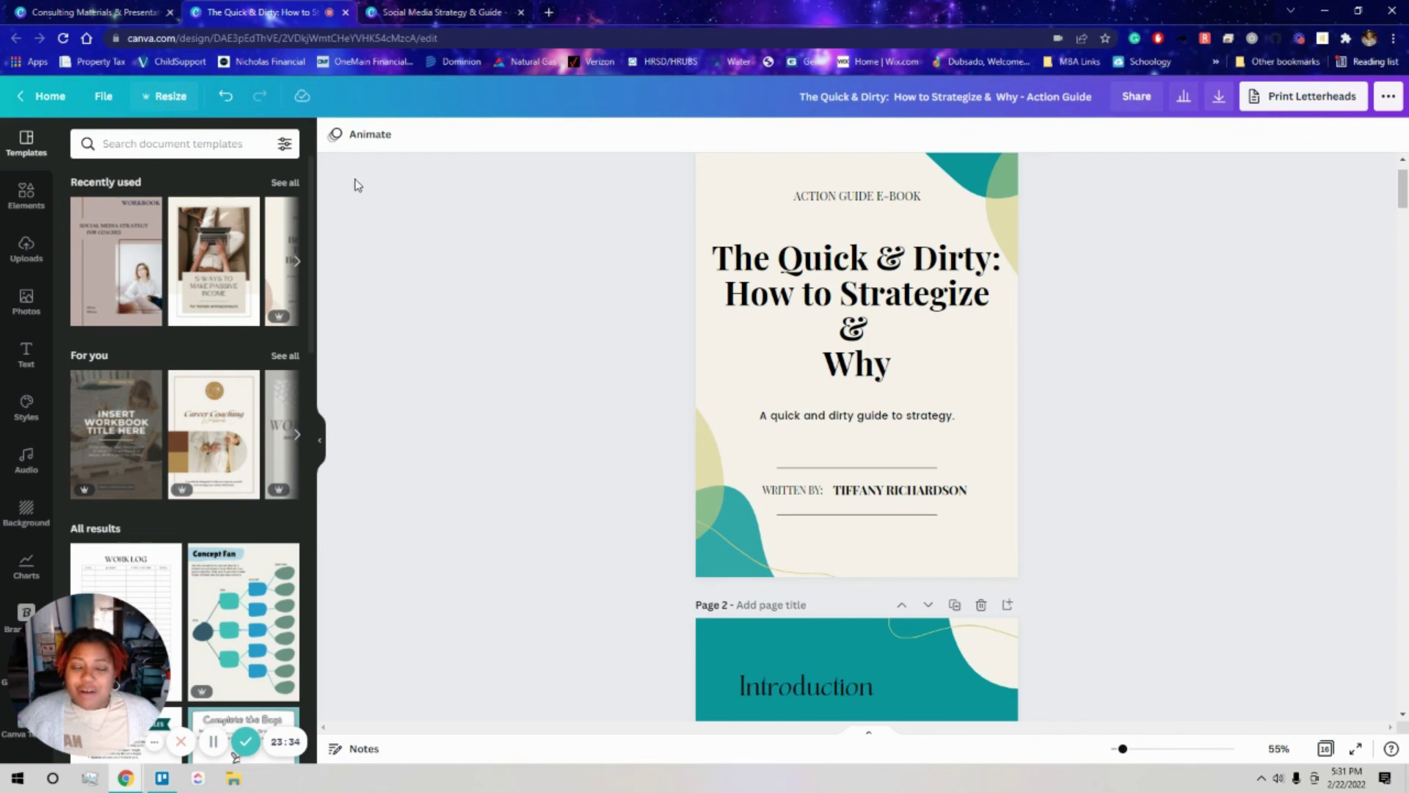
Make a copy of the Quick & Dirty action guide design from the File menu
{"action": "scroll", "coordinate": [555, 301], "scroll_direction": "up", "scroll_amount": 1}
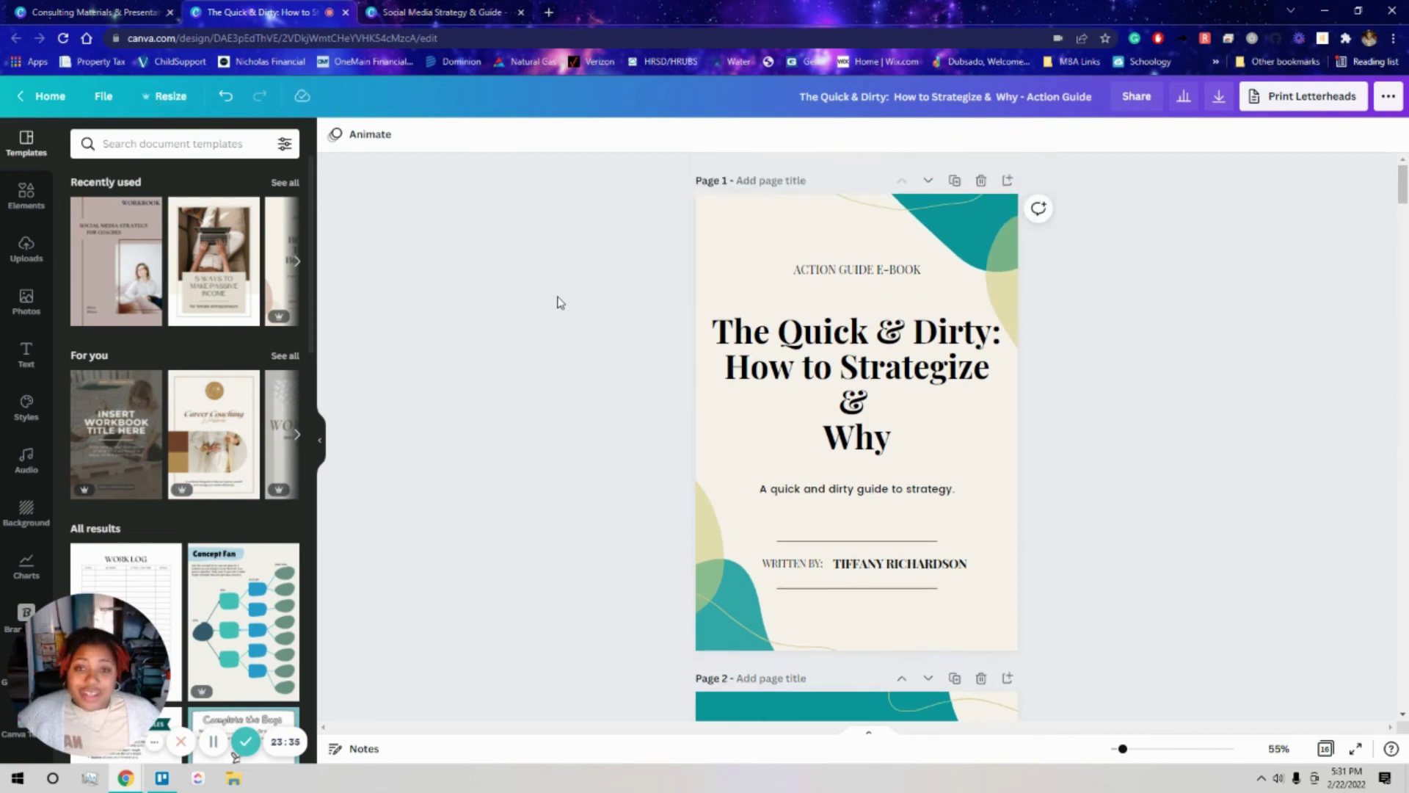
{"action": "left_click", "coordinate": [166, 101]}
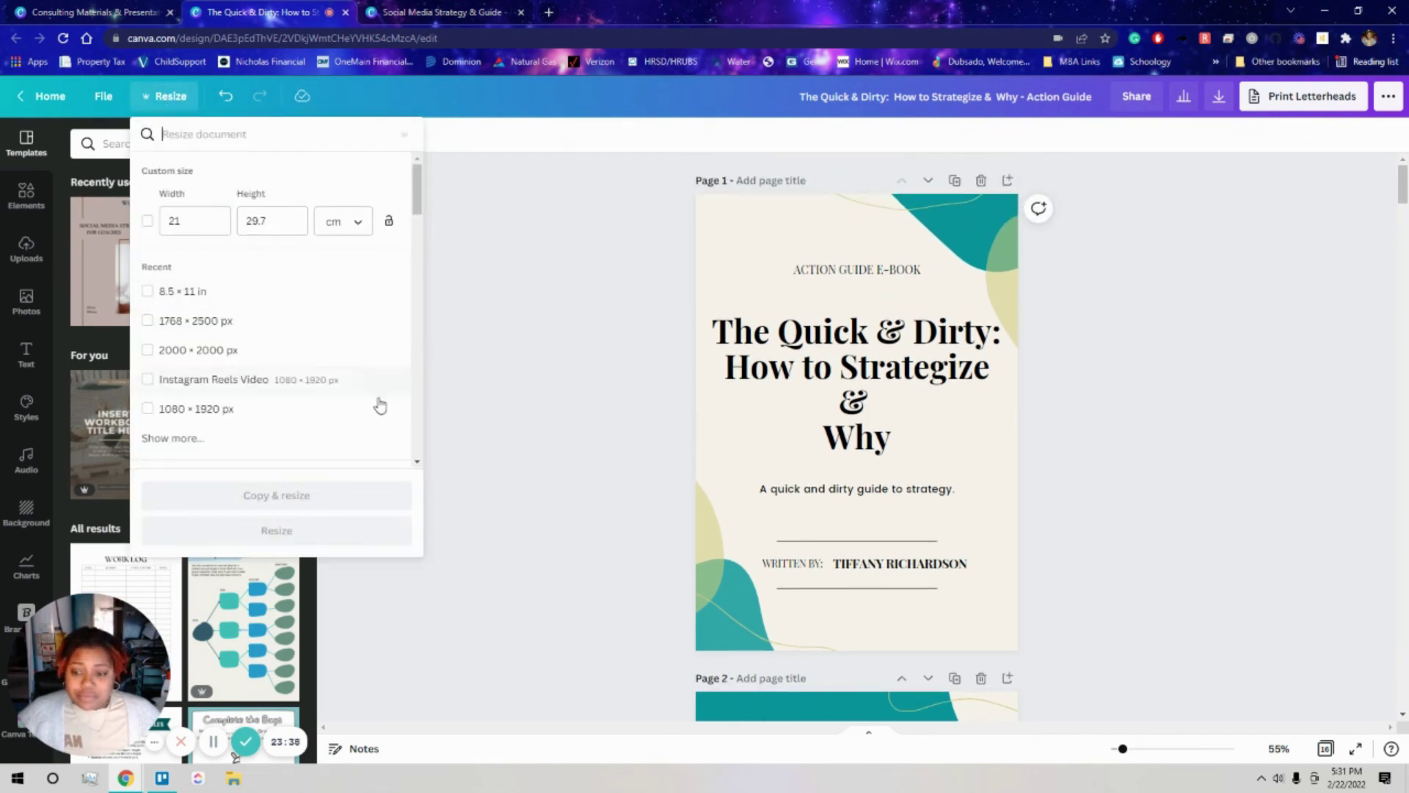
{"action": "left_click", "coordinate": [437, 397]}
{"action": "left_click", "coordinate": [99, 105]}
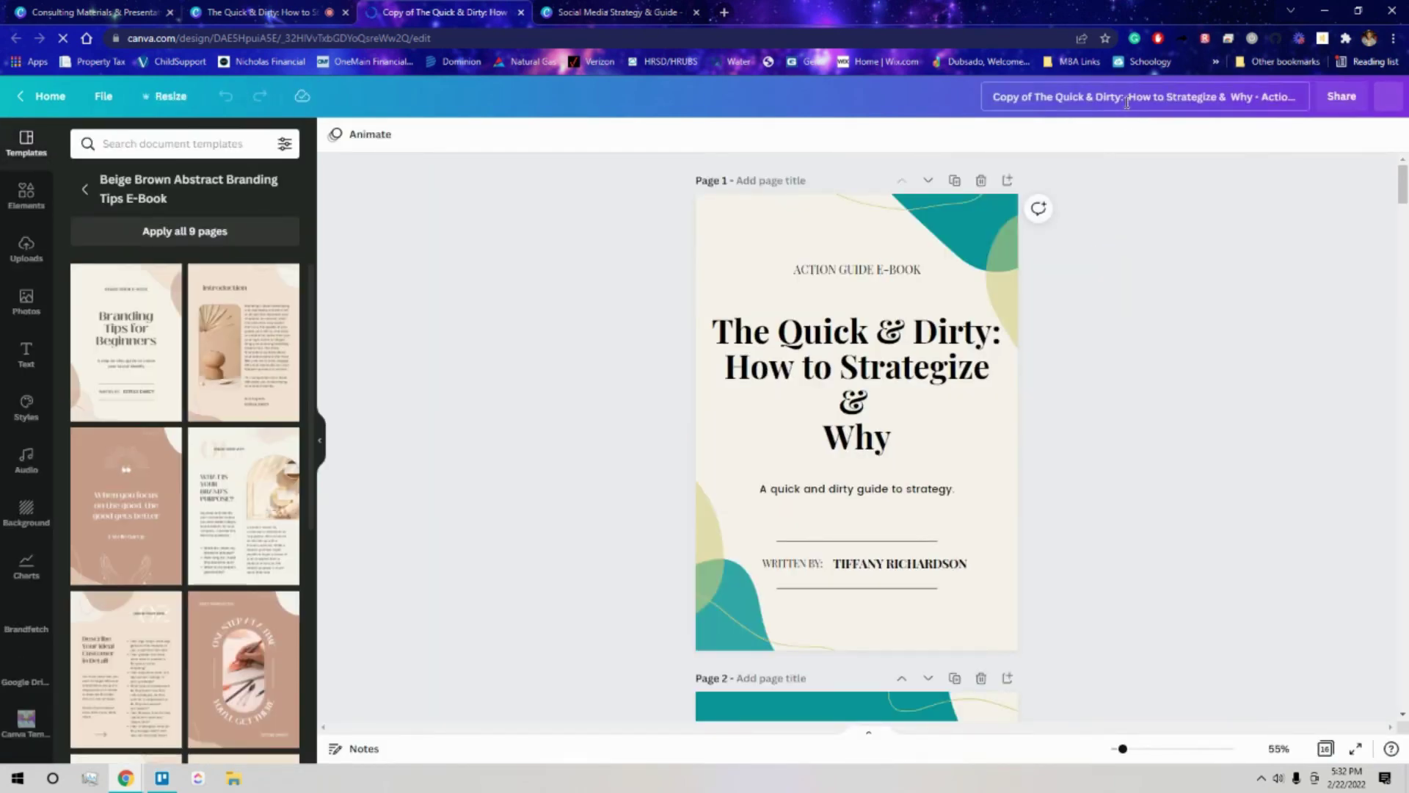
Rename the copy 'Social Media - Action Guide' and close the original design's tab
{"action": "double_click", "coordinate": [999, 91]}
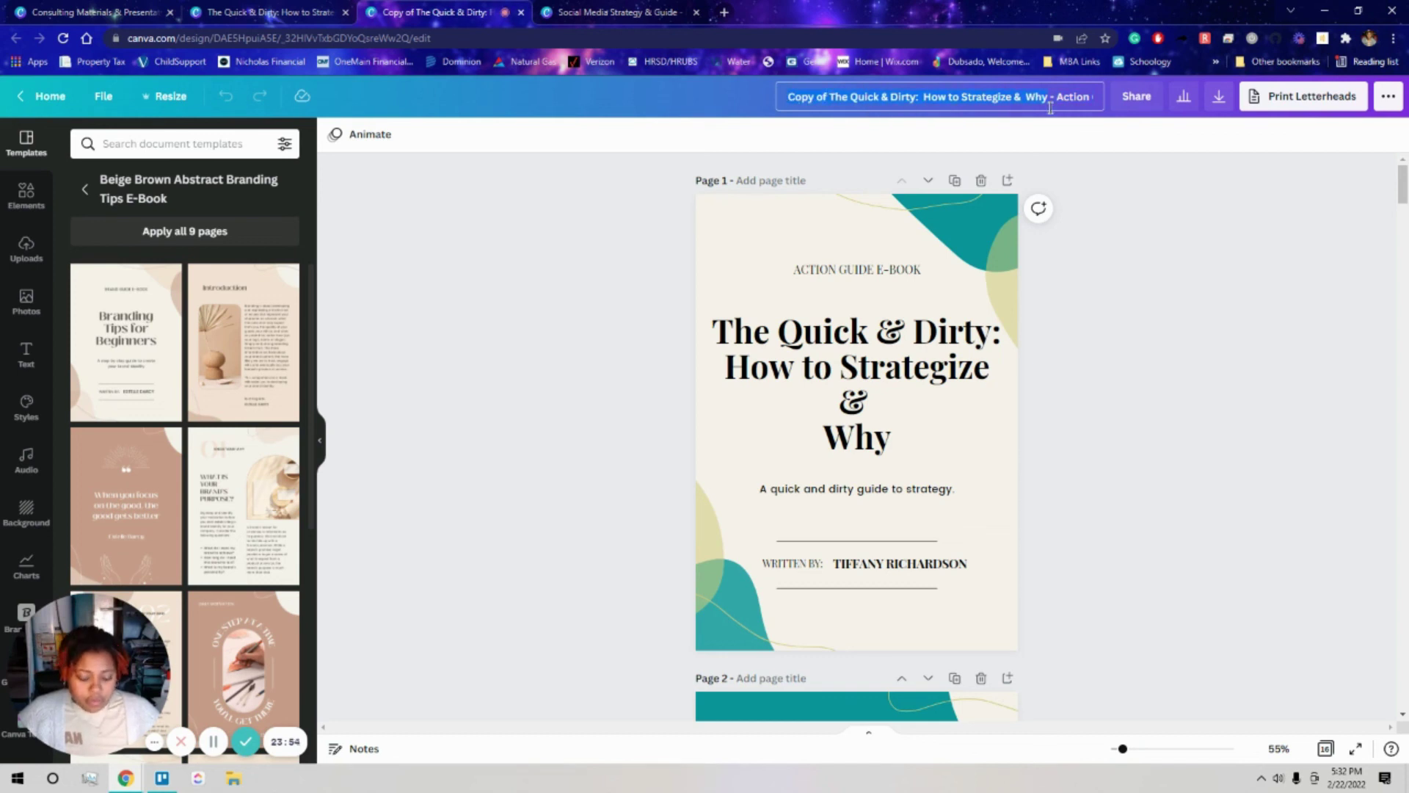
{"action": "key", "text": "BackSpace"}
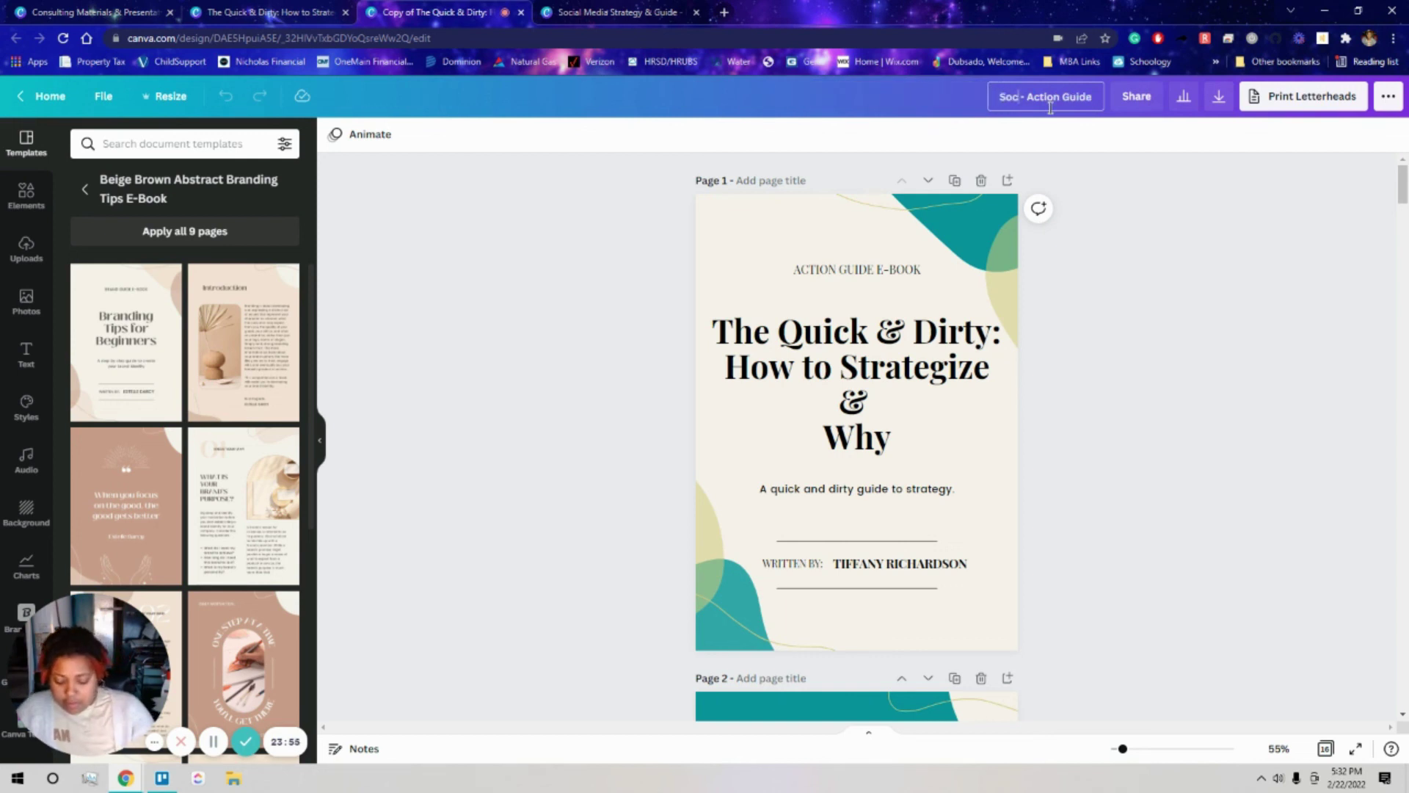
{"action": "type", "text": "Social Media"}
{"action": "left_click", "coordinate": [323, 13]}
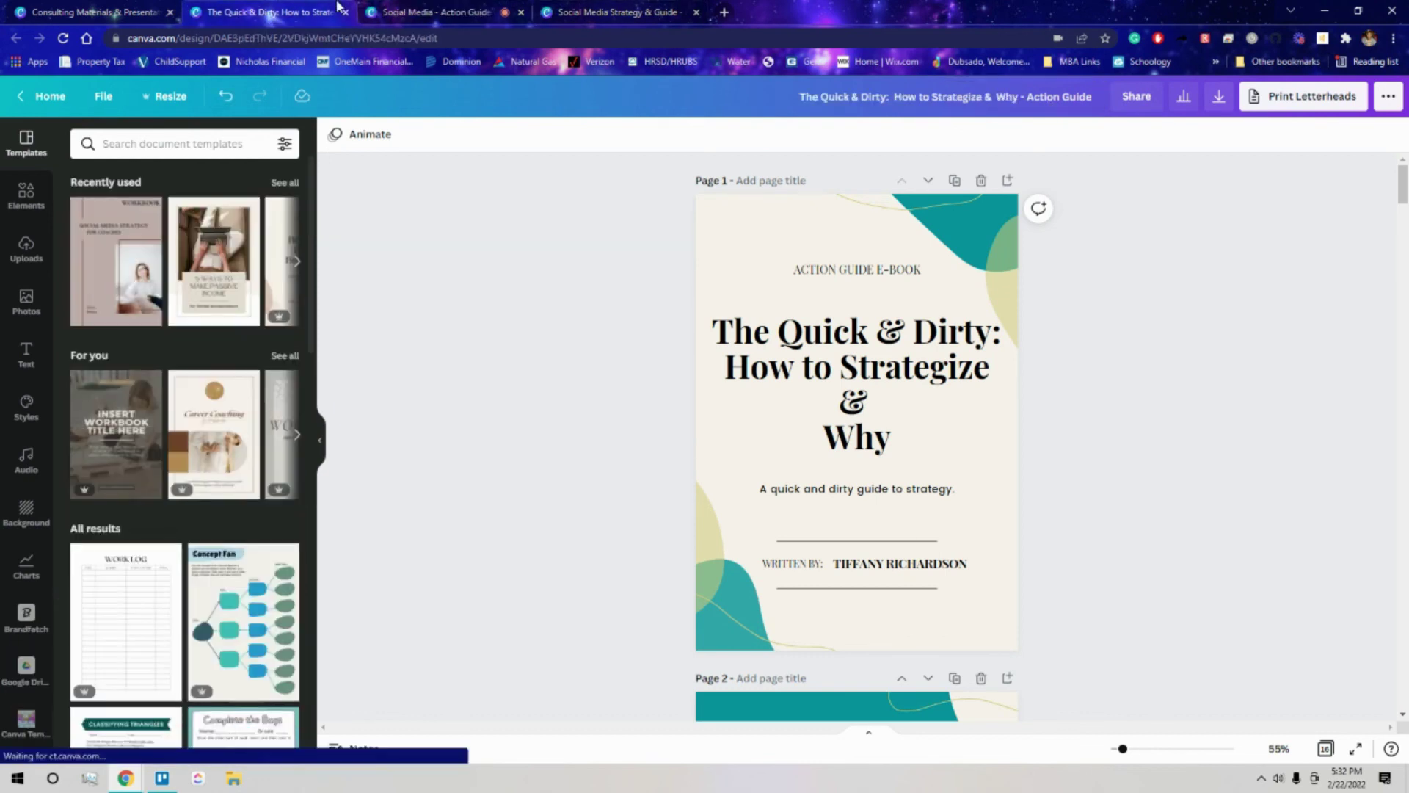
{"action": "left_click", "coordinate": [345, 13]}
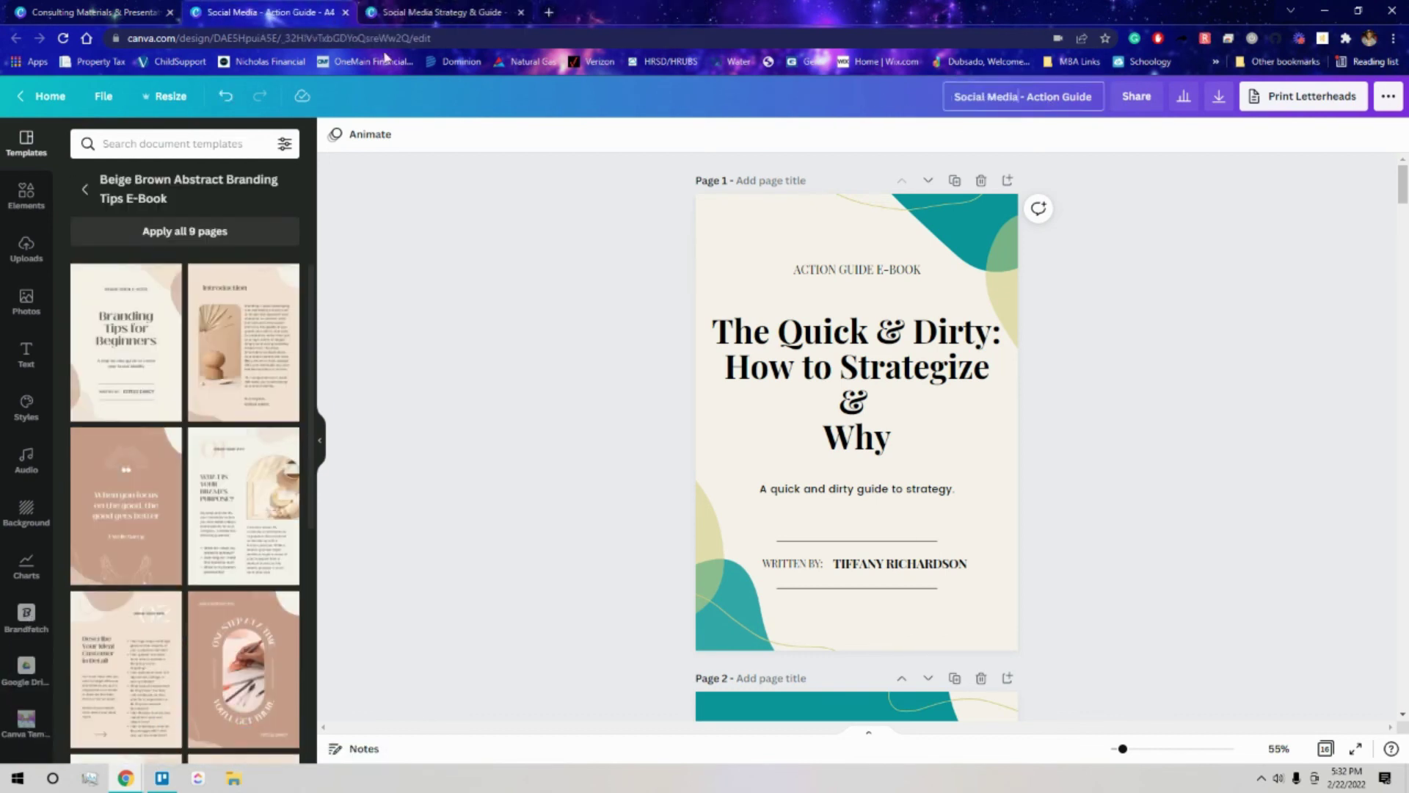
{"action": "left_click", "coordinate": [473, 12]}
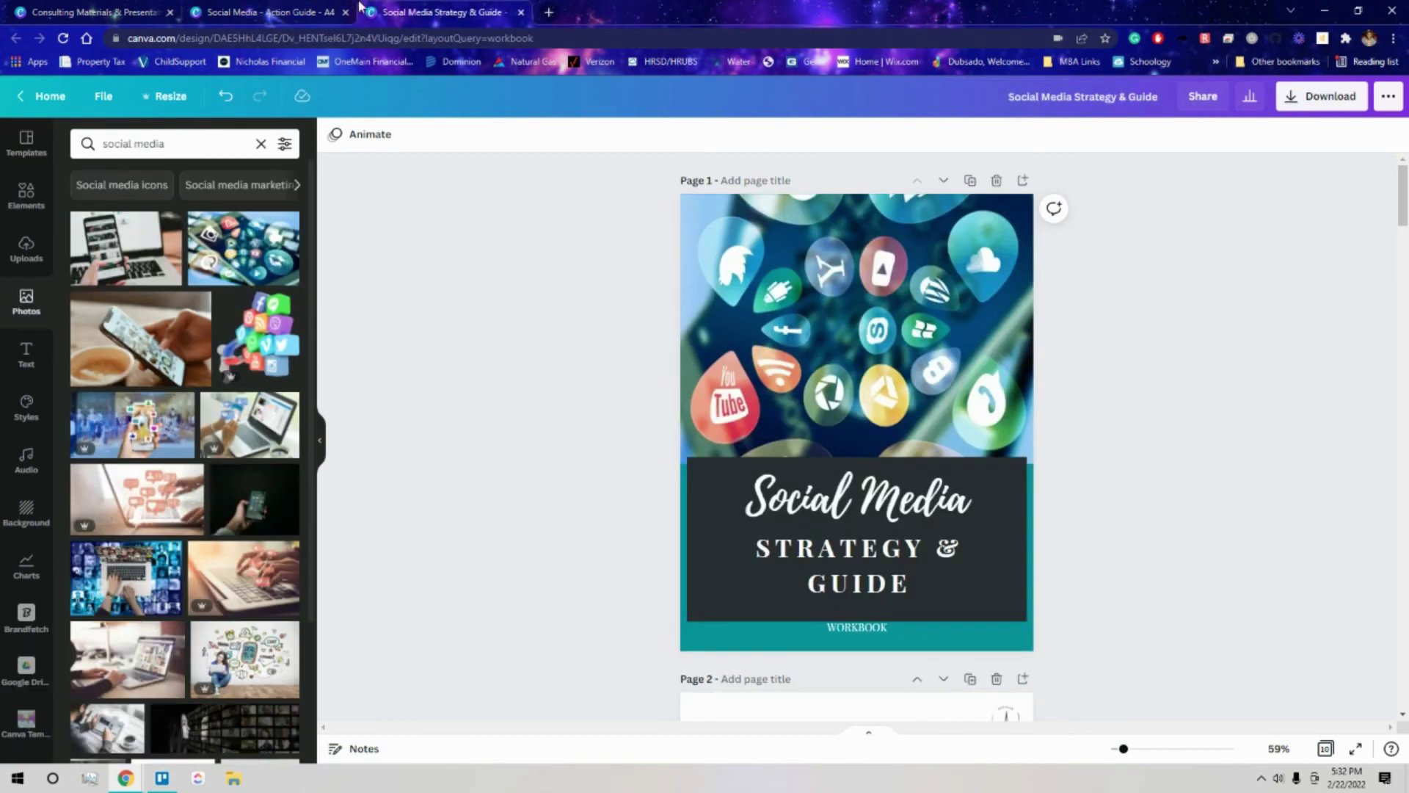
Close the Social Media Strategy & Guide workbook tab
{"action": "left_click", "coordinate": [521, 13]}
{"action": "scroll", "coordinate": [748, 273], "scroll_direction": "down", "scroll_amount": 20}
{"action": "scroll", "coordinate": [747, 253], "scroll_direction": "up", "scroll_amount": 14}
{"action": "scroll", "coordinate": [745, 253], "scroll_direction": "up", "scroll_amount": 5}
Select the cover title and subtitle, then the SUBSCRIBE NOW button and paragraph on page 16
{"action": "left_click", "coordinate": [893, 312]}
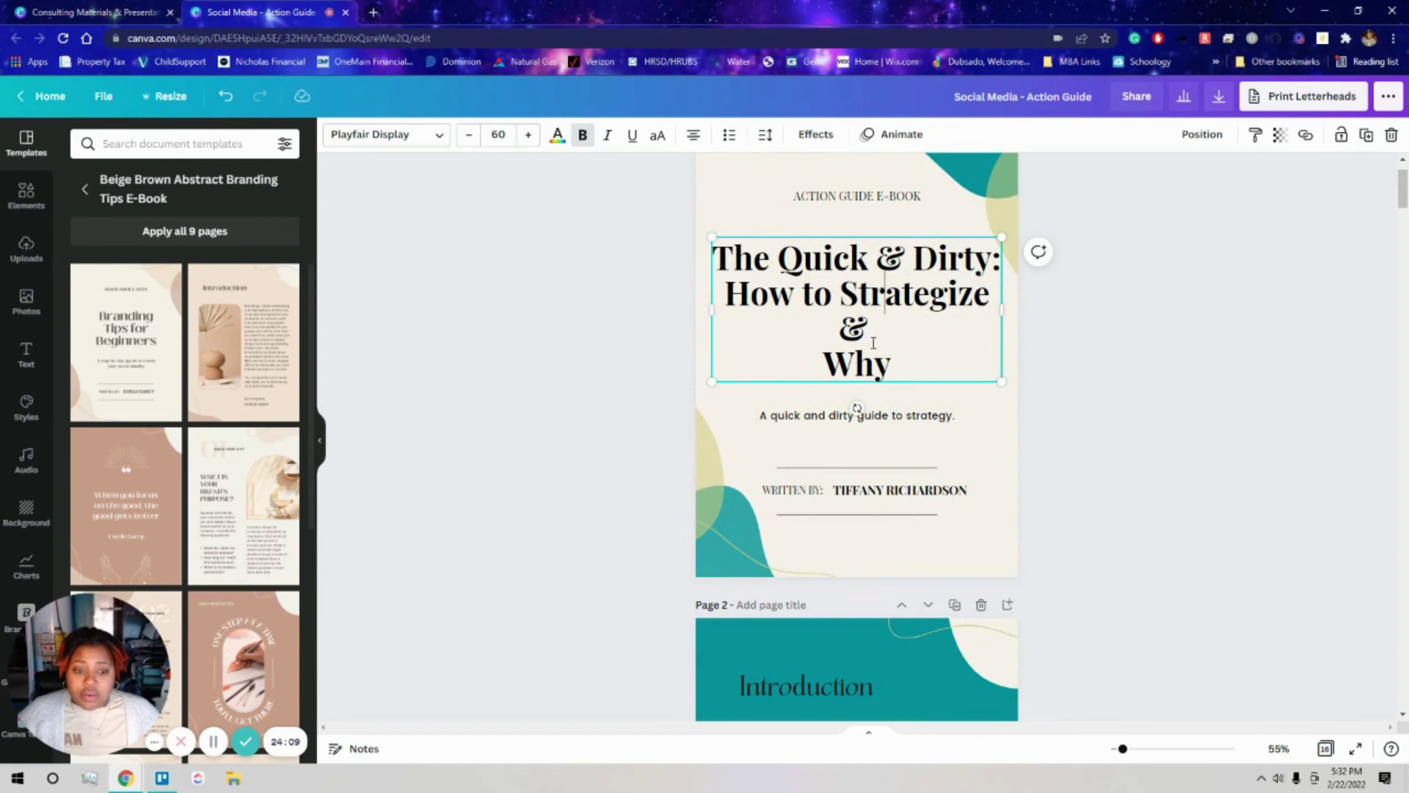
{"action": "left_click", "coordinate": [778, 418]}
{"action": "scroll", "coordinate": [774, 428], "scroll_direction": "down", "scroll_amount": 20}
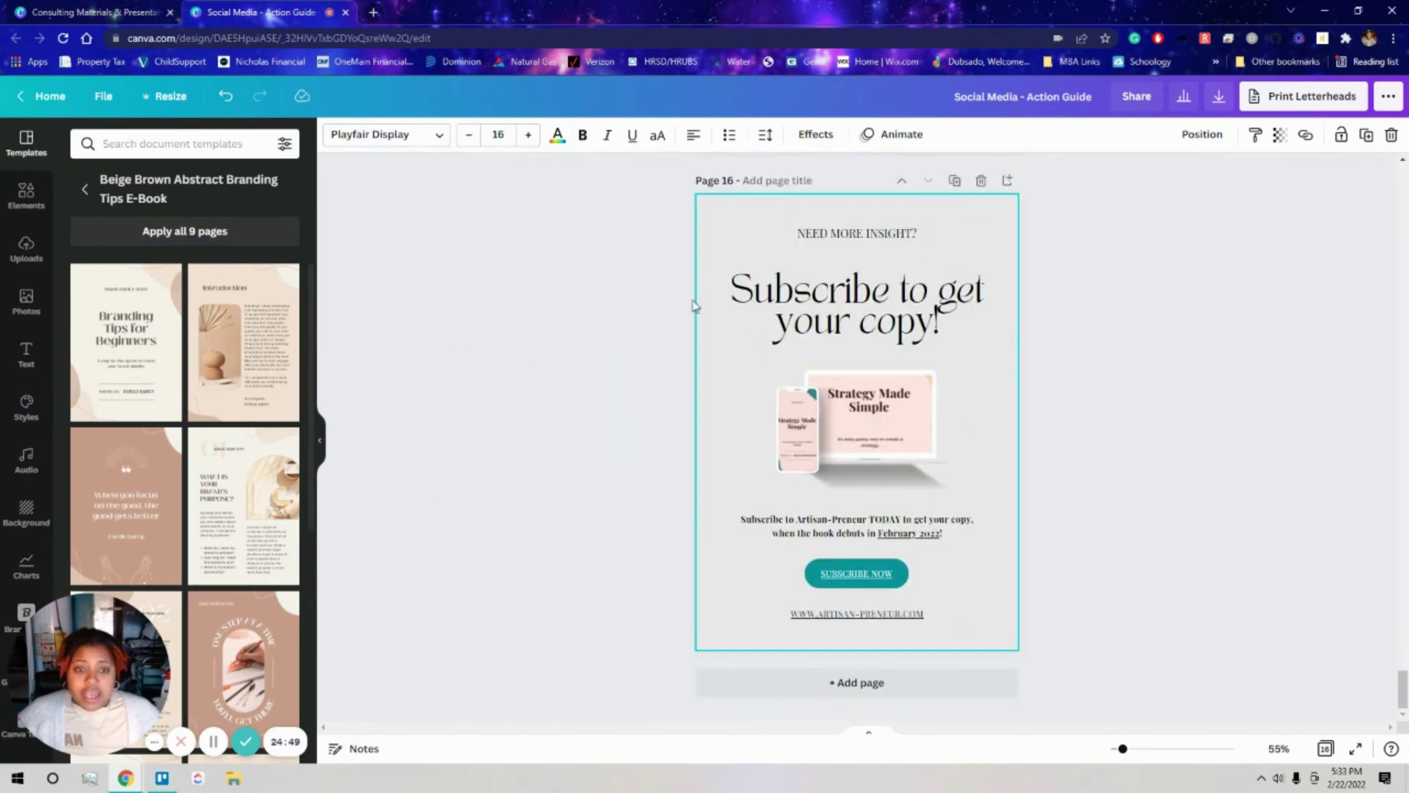
{"action": "double_click", "coordinate": [856, 574]}
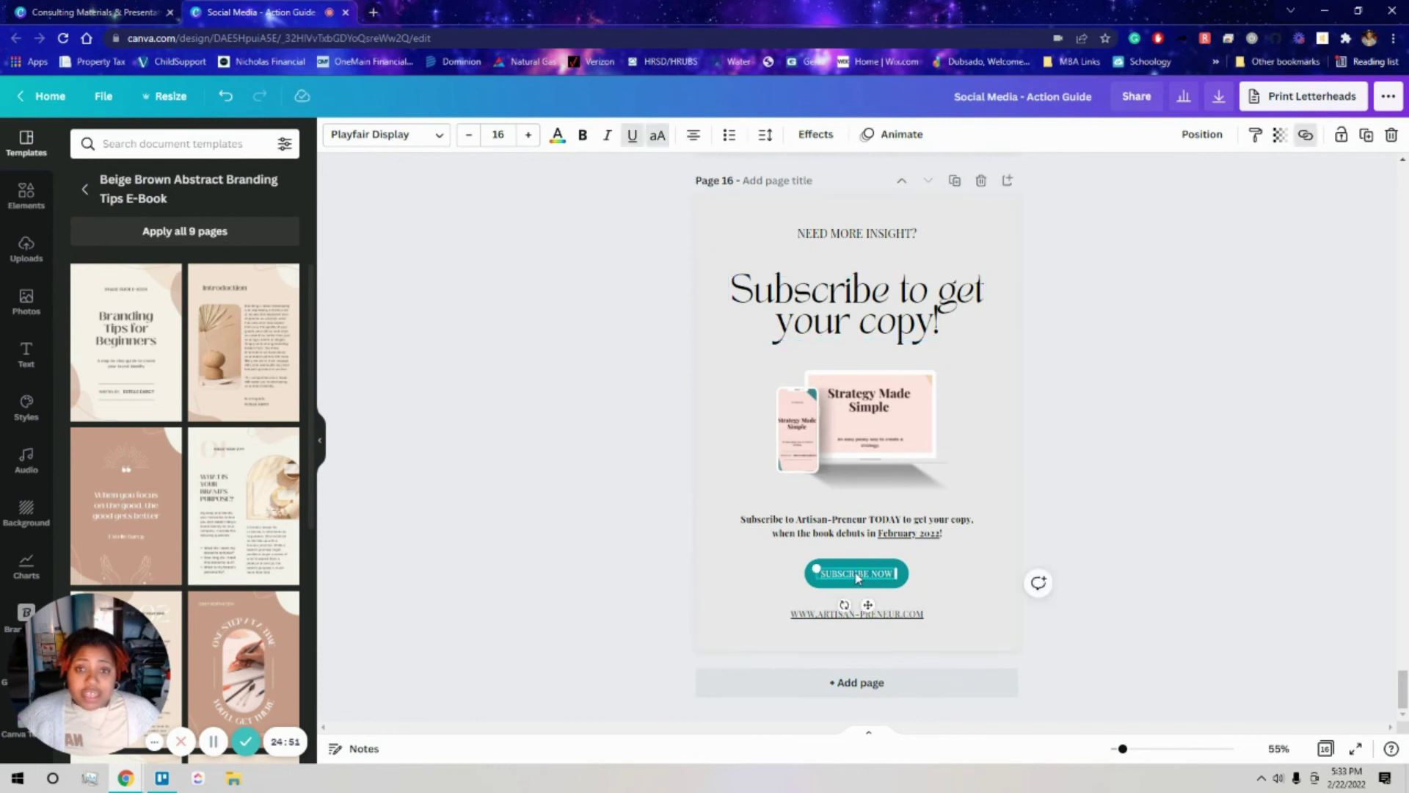
{"action": "left_click", "coordinate": [851, 530]}
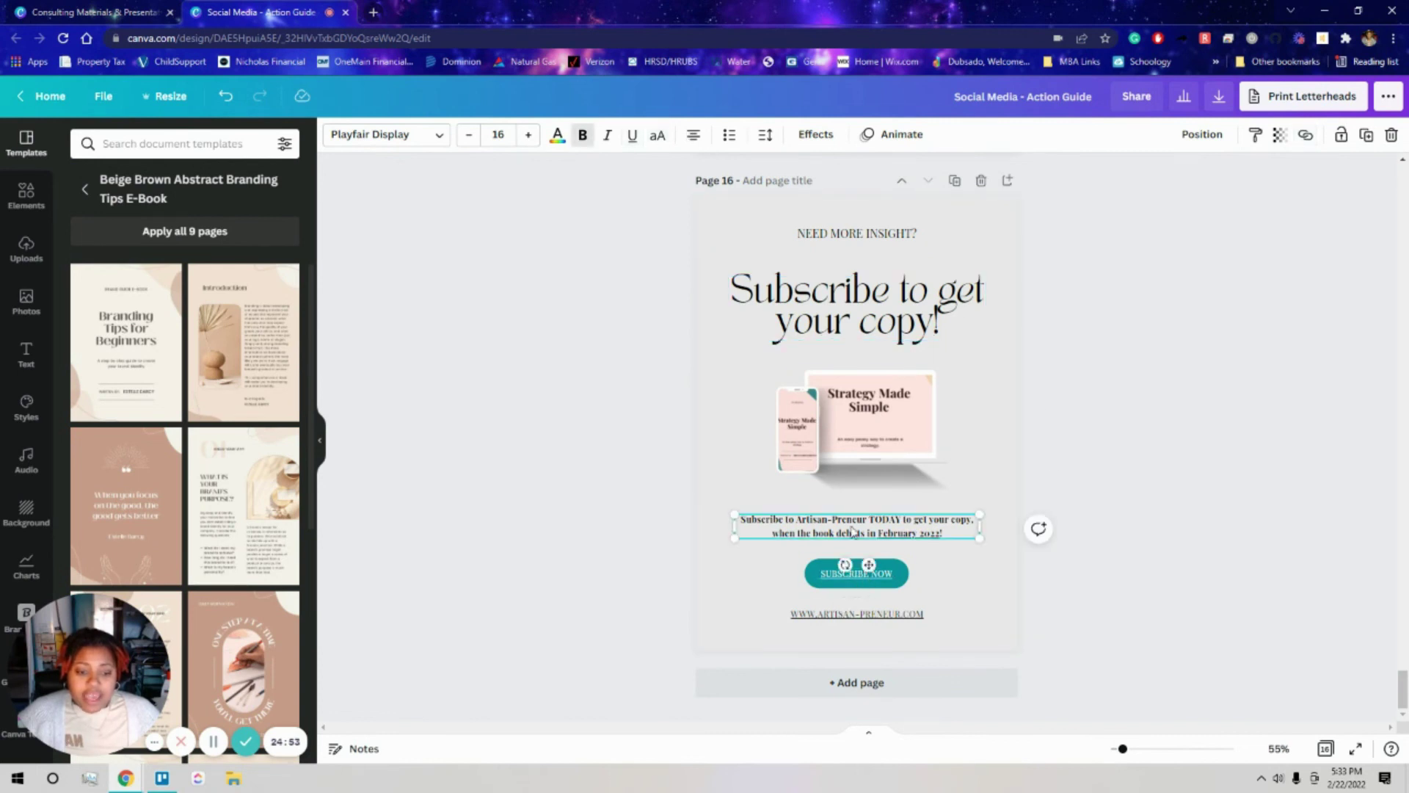
{"action": "double_click", "coordinate": [851, 521]}
Scroll through the action guide copy to page 13, Do I Have to Be Creative to Strategize?
{"action": "scroll", "coordinate": [851, 521], "scroll_direction": "up", "scroll_amount": 6}
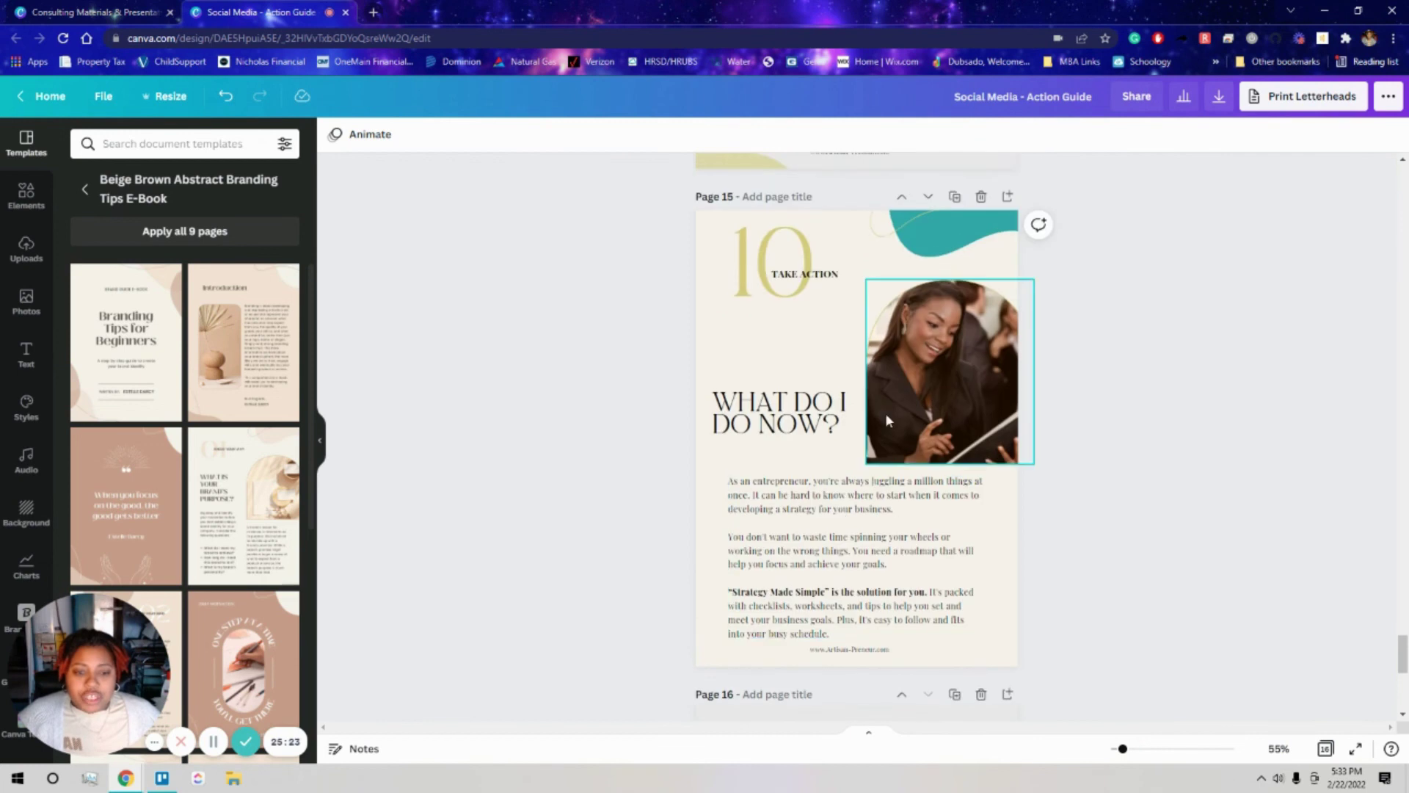
{"action": "scroll", "coordinate": [888, 421], "scroll_direction": "down", "scroll_amount": 1}
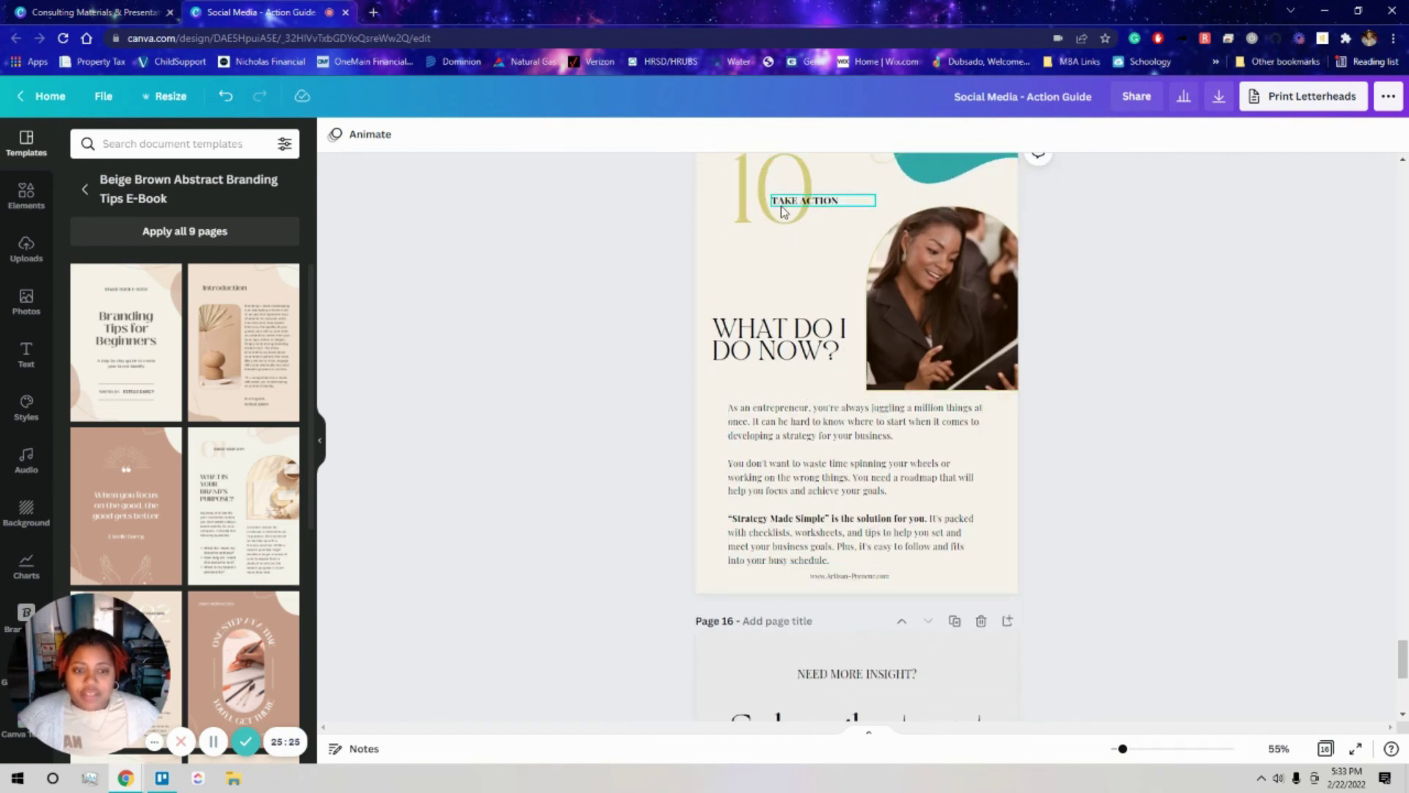
{"action": "scroll", "coordinate": [813, 411], "scroll_direction": "down", "scroll_amount": 5}
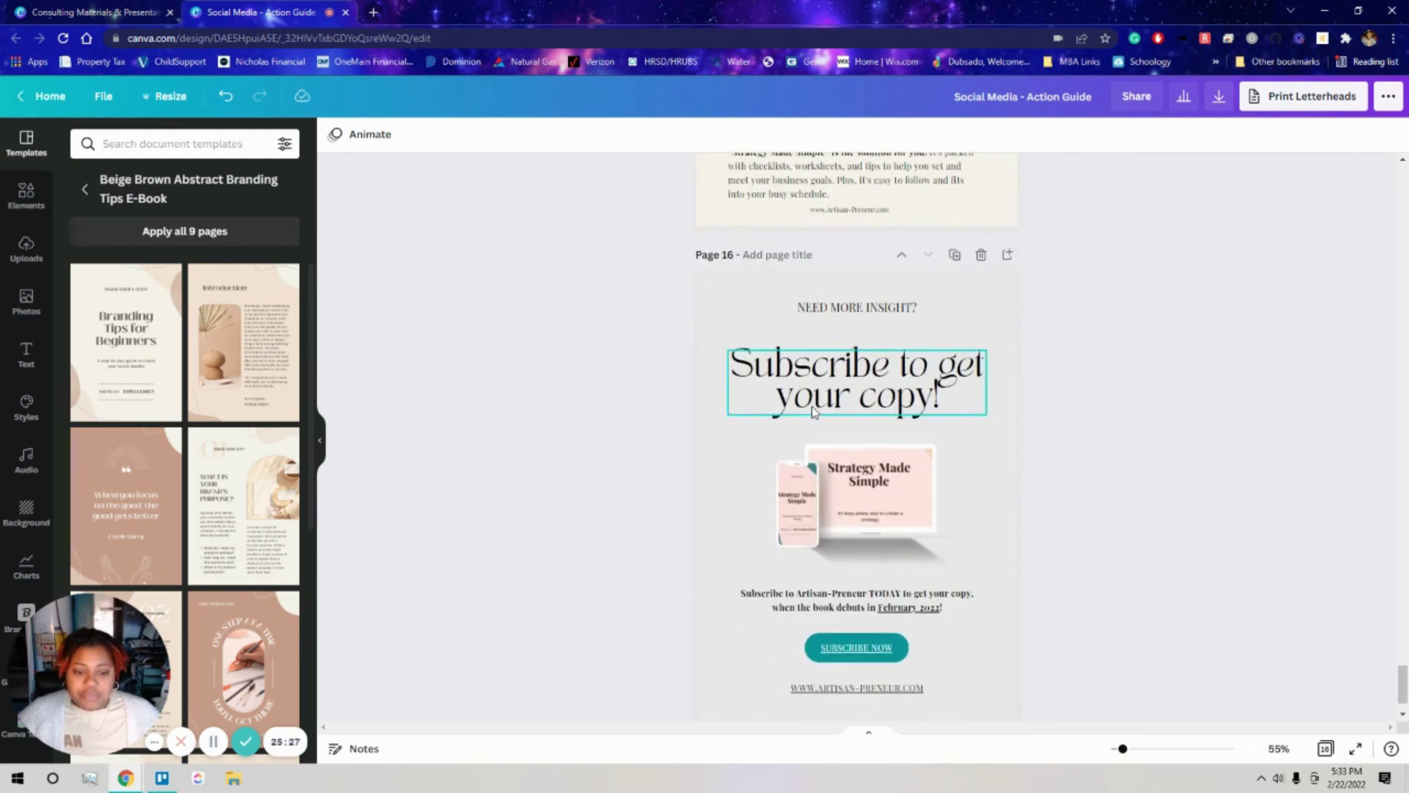
{"action": "scroll", "coordinate": [813, 404], "scroll_direction": "up", "scroll_amount": 7}
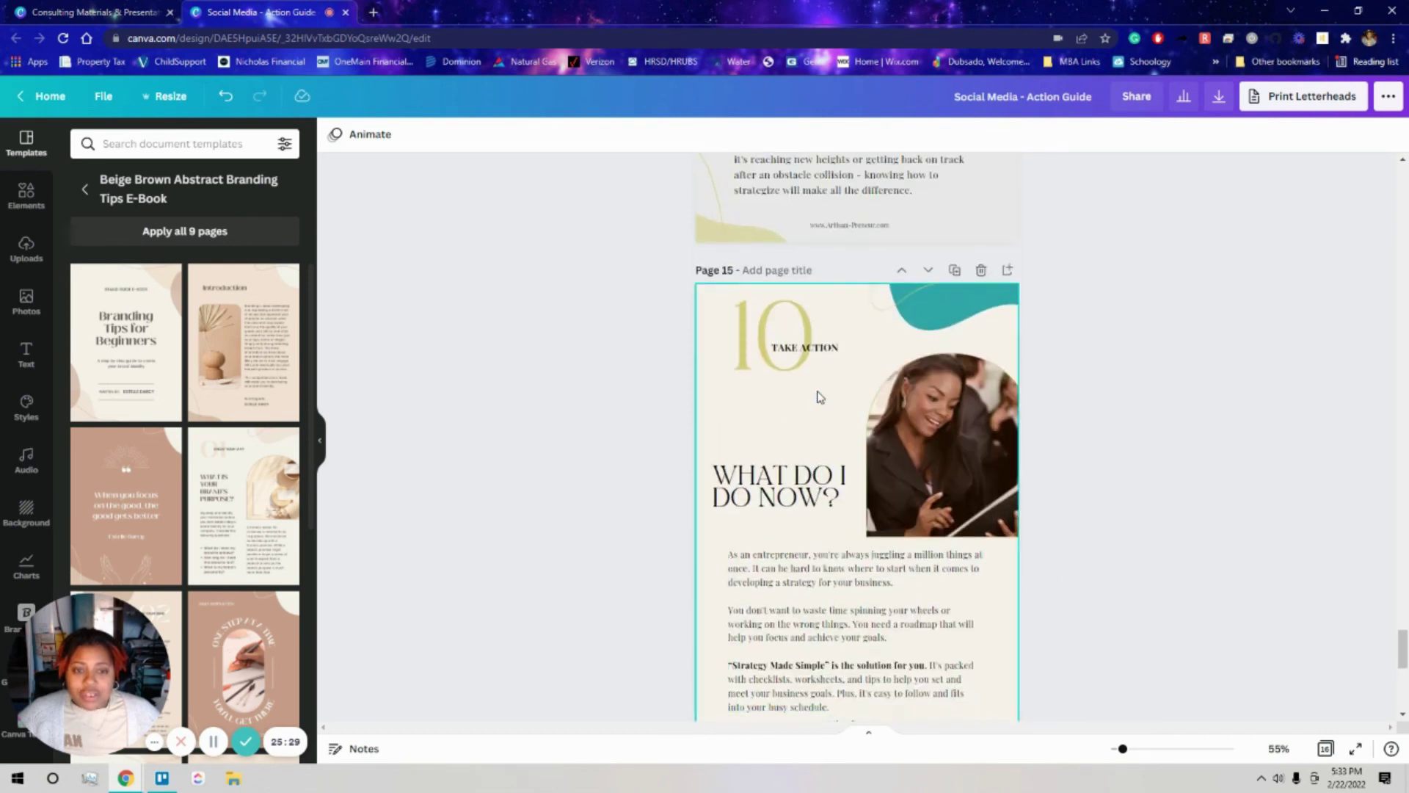
{"action": "scroll", "coordinate": [857, 305], "scroll_direction": "down", "scroll_amount": 2}
{"action": "scroll", "coordinate": [855, 303], "scroll_direction": "up", "scroll_amount": 7}
{"action": "scroll", "coordinate": [851, 320], "scroll_direction": "down", "scroll_amount": 4}
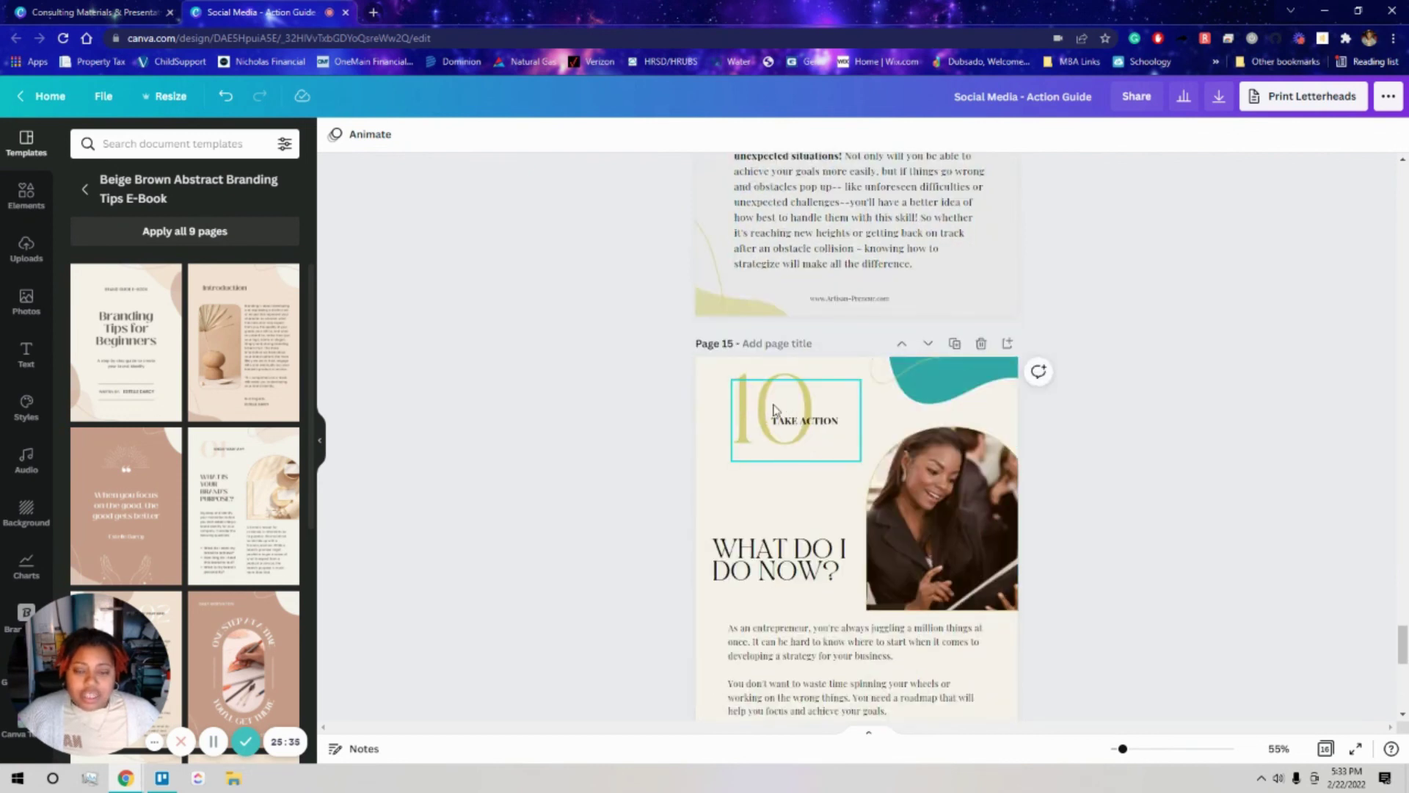
{"action": "scroll", "coordinate": [778, 400], "scroll_direction": "down", "scroll_amount": 4}
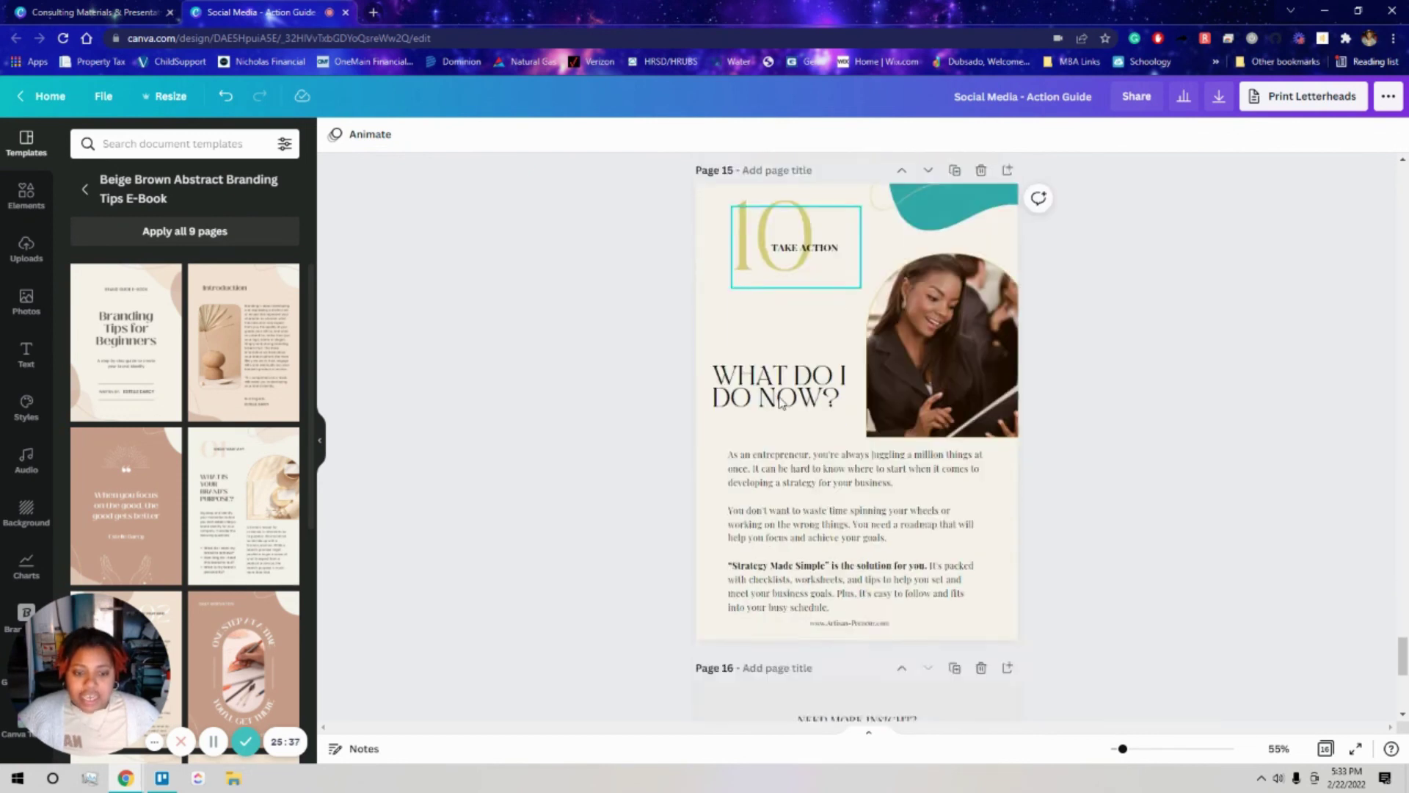
{"action": "scroll", "coordinate": [784, 383], "scroll_direction": "up", "scroll_amount": 1}
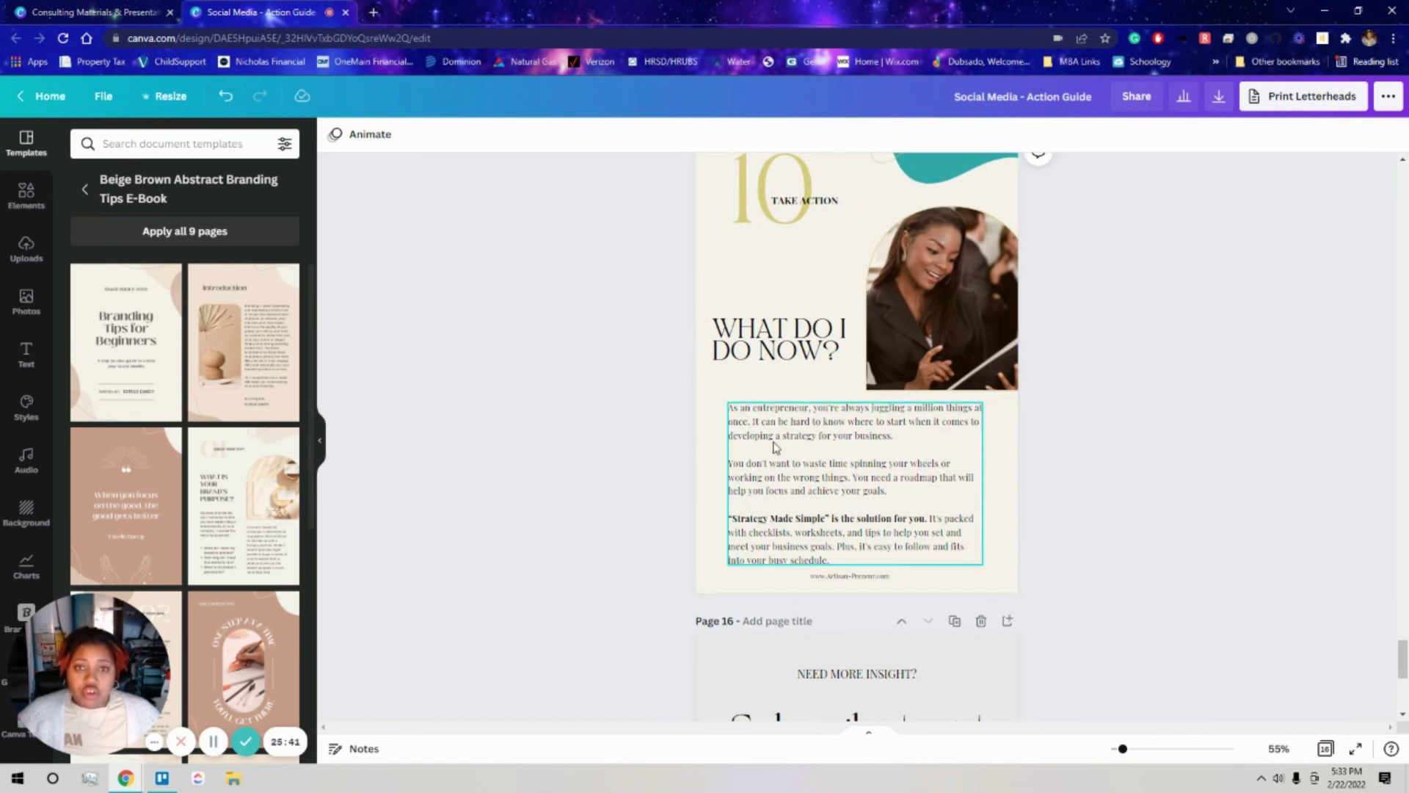
{"action": "scroll", "coordinate": [844, 474], "scroll_direction": "down", "scroll_amount": 2}
Return to the copy's cover and open the Consulting Materials & Presentations folder
{"action": "left_click", "coordinate": [826, 370]}
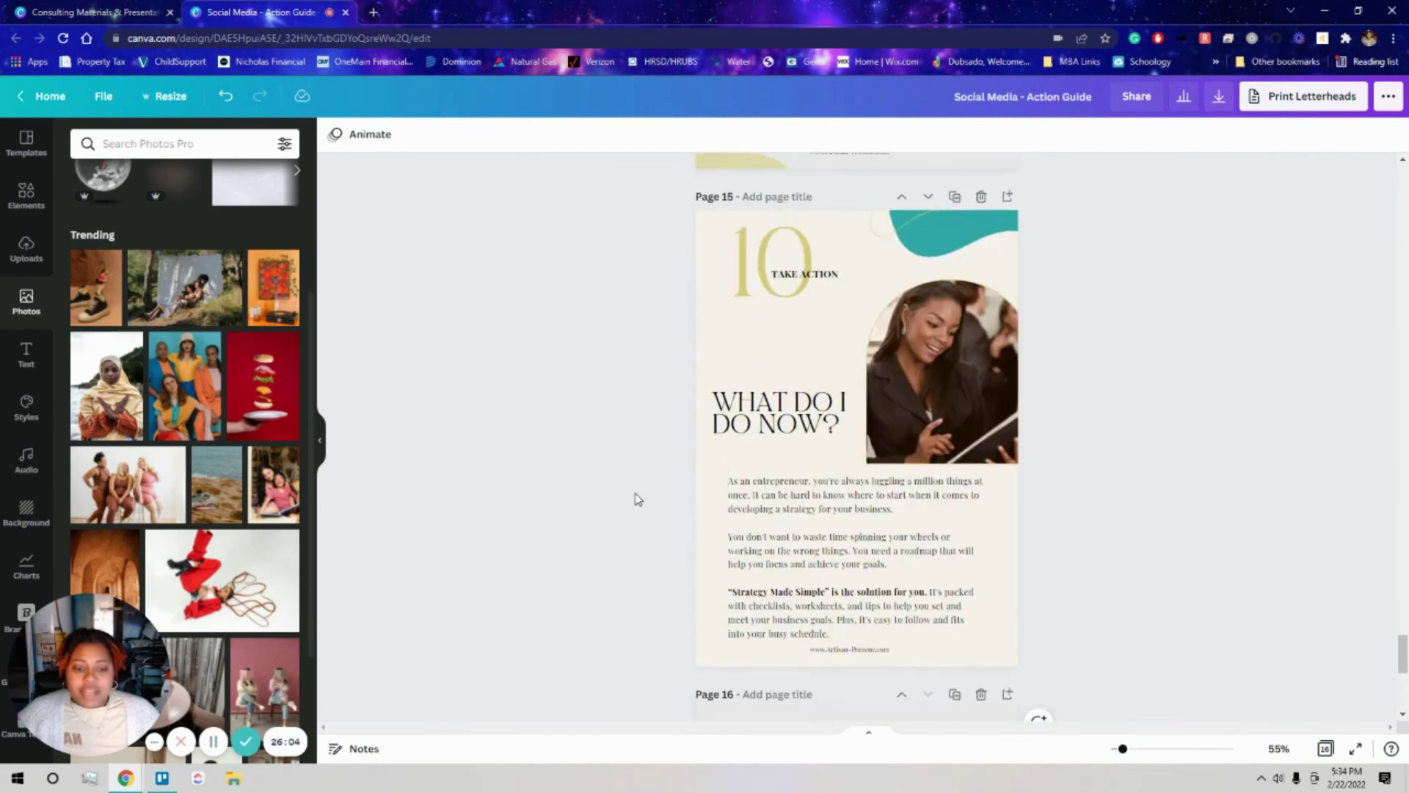
{"action": "scroll", "coordinate": [638, 499], "scroll_direction": "up", "scroll_amount": 13}
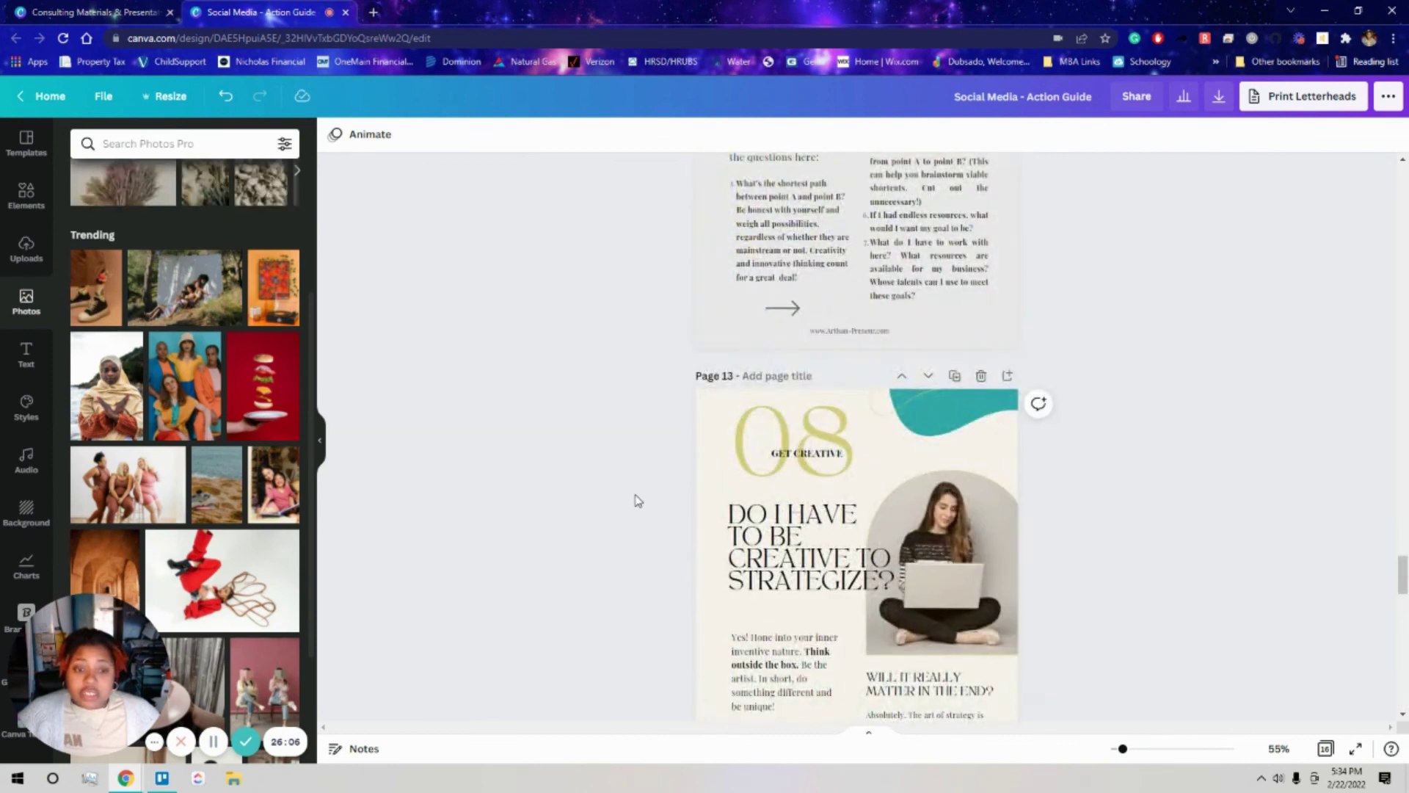
{"action": "scroll", "coordinate": [638, 501], "scroll_direction": "up", "scroll_amount": 12}
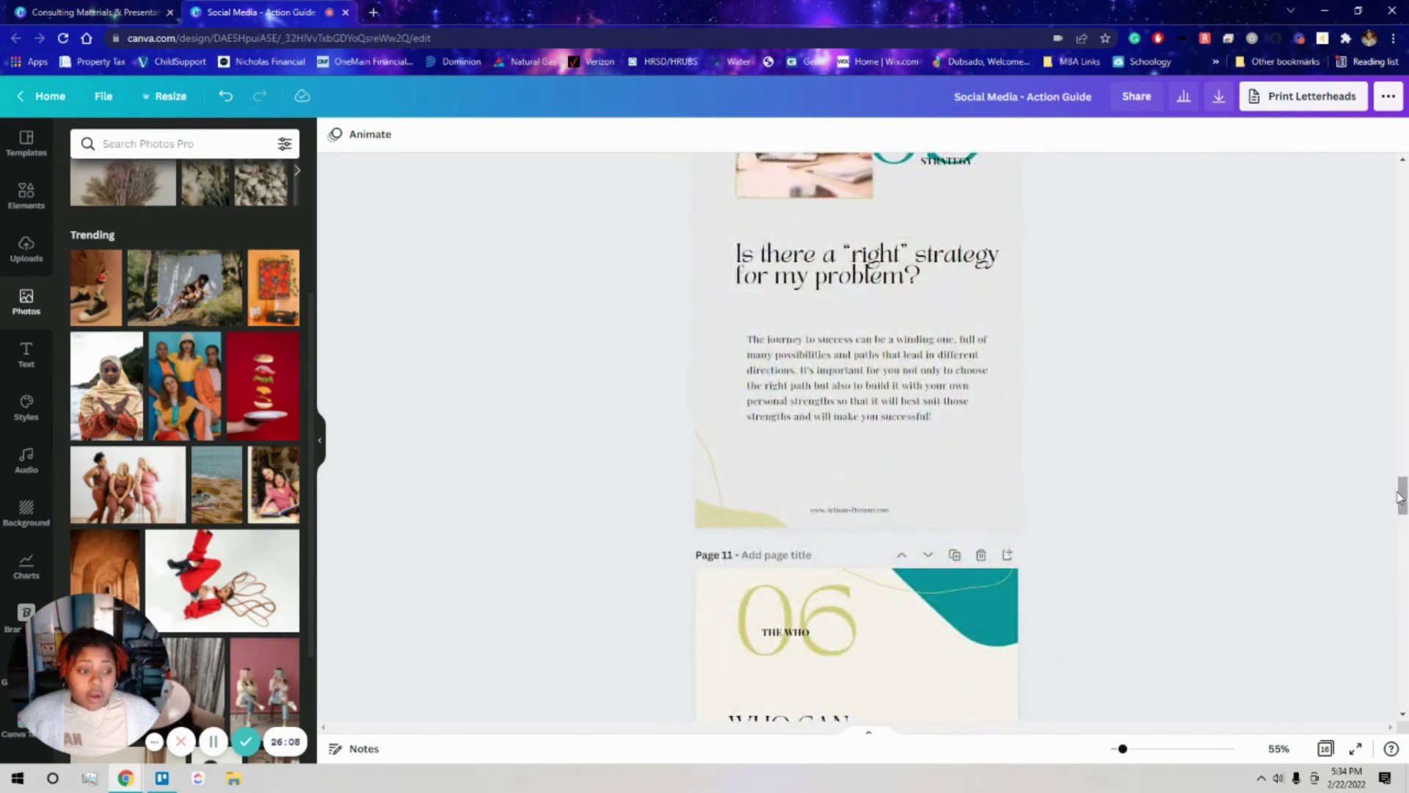
{"action": "mouse_move", "coordinate": [1399, 497]}
{"action": "left_mouse_down"}
{"action": "mouse_move", "coordinate": [1399, 355]}
{"action": "mouse_move", "coordinate": [1399, 497]}
{"action": "left_mouse_up"}
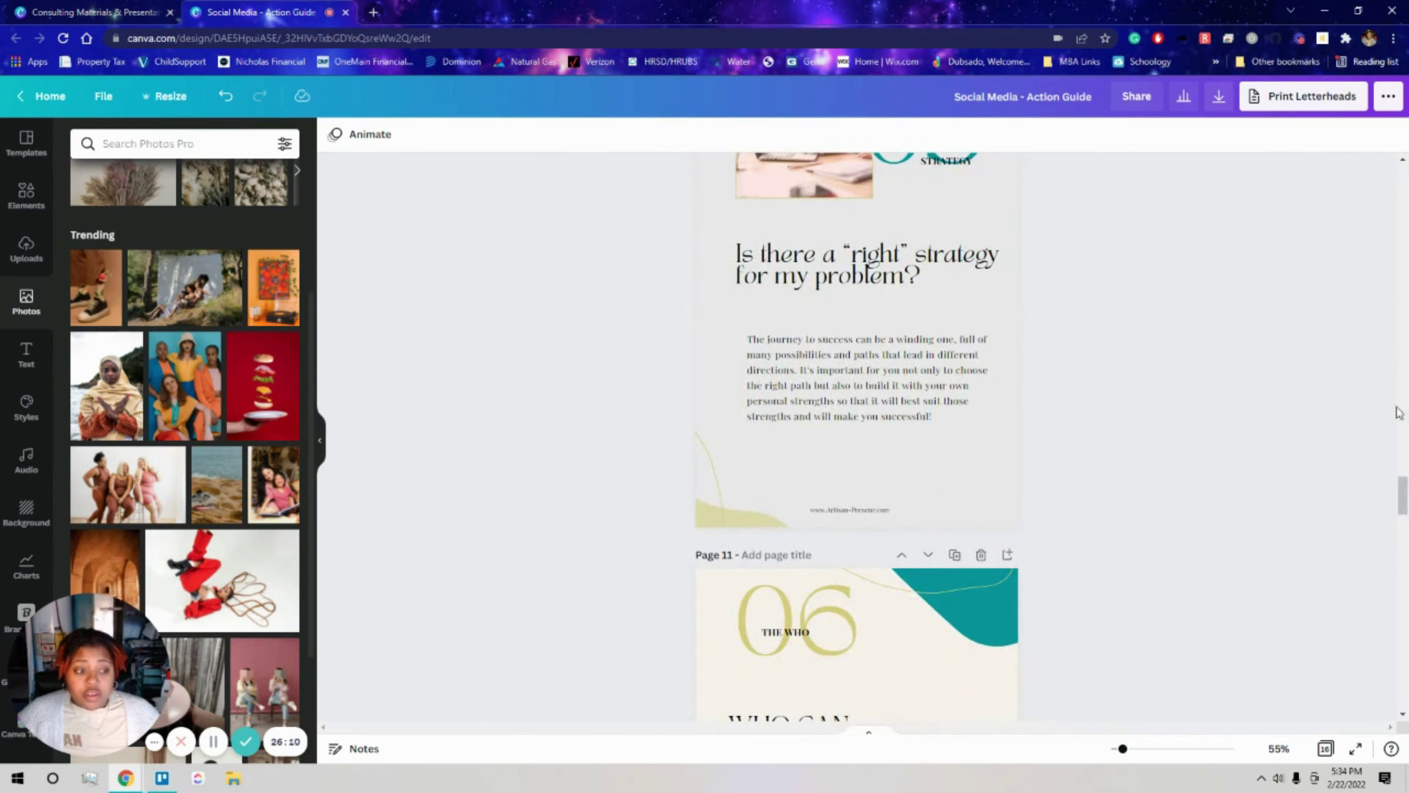
{"action": "left_click_drag", "start_coordinate": [1401, 496], "coordinate": [1355, 179]}
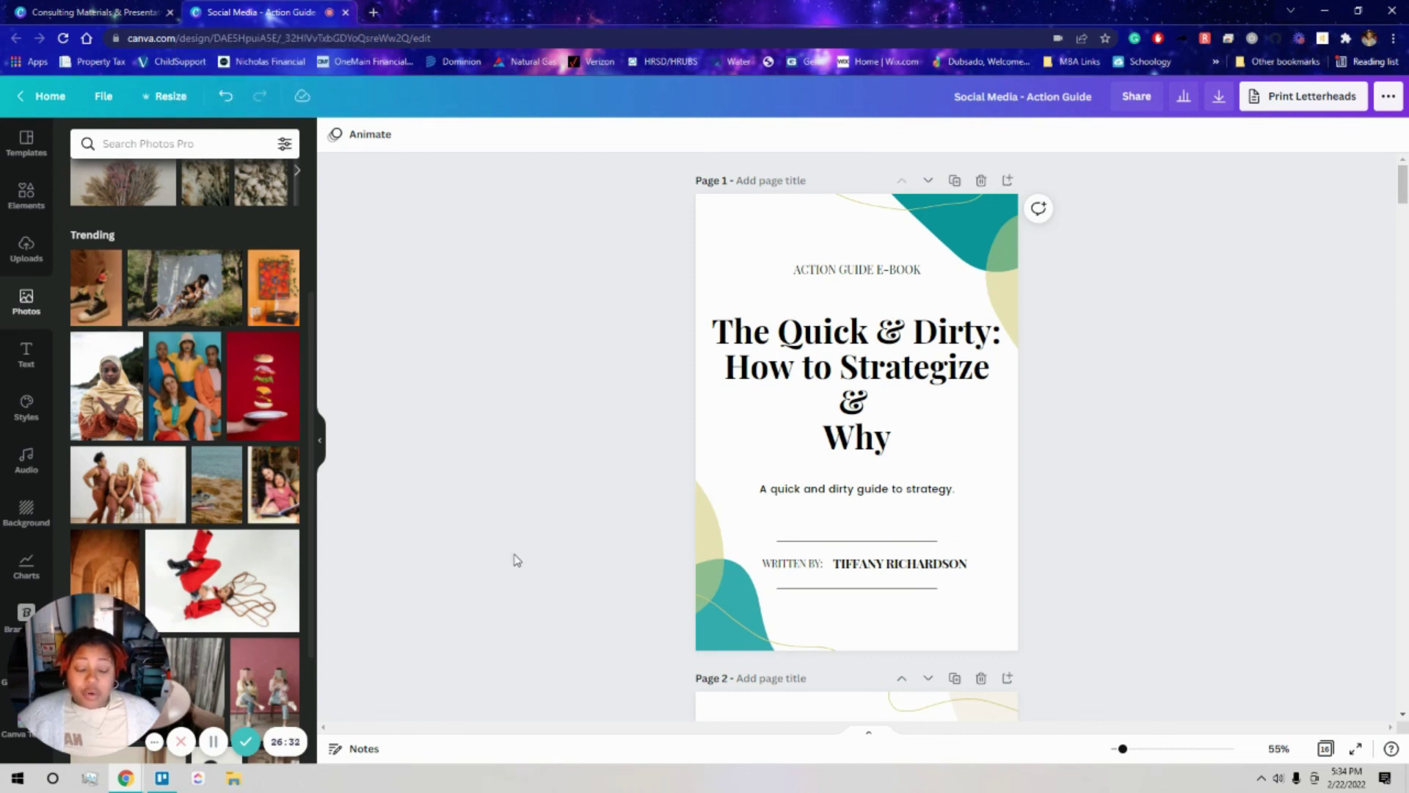
{"action": "left_click", "coordinate": [149, 9]}
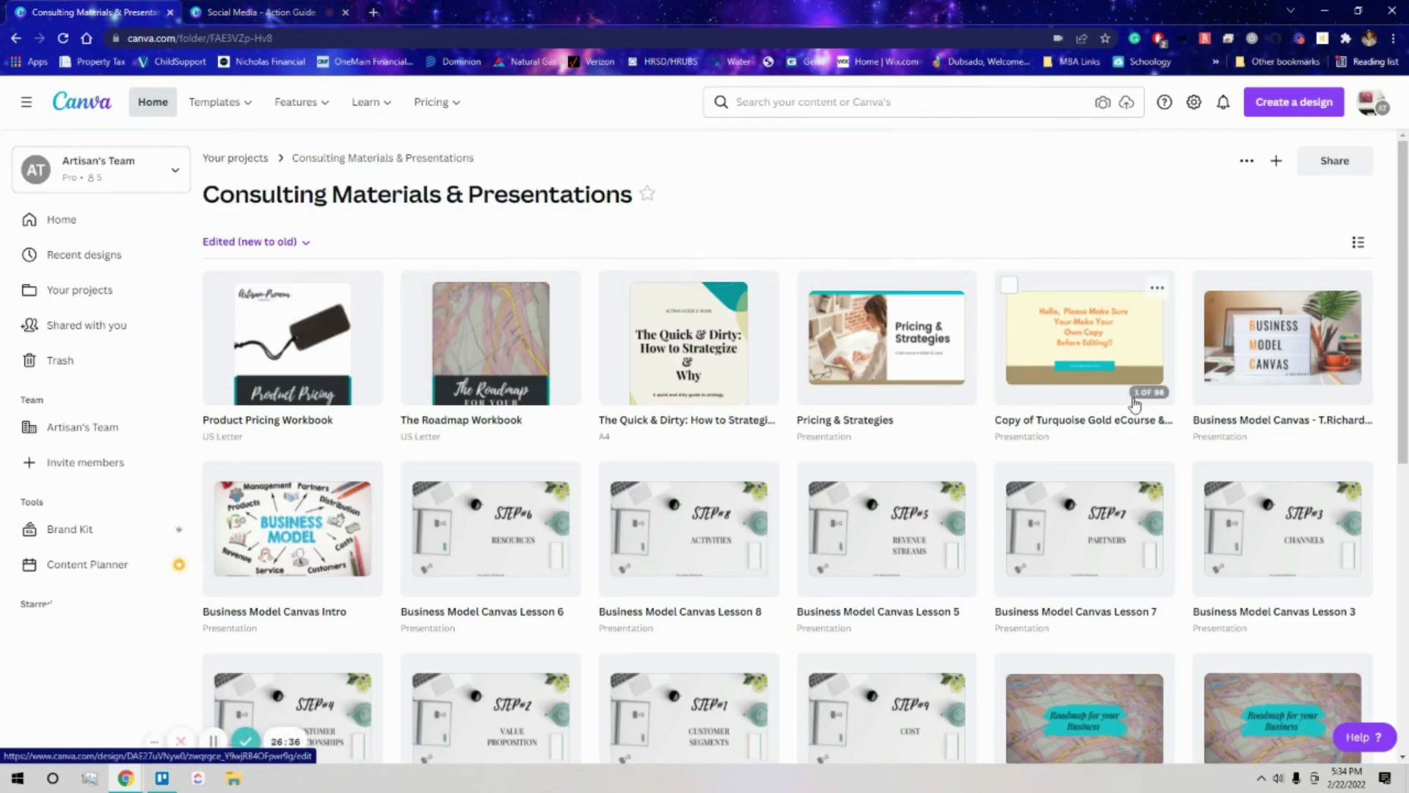